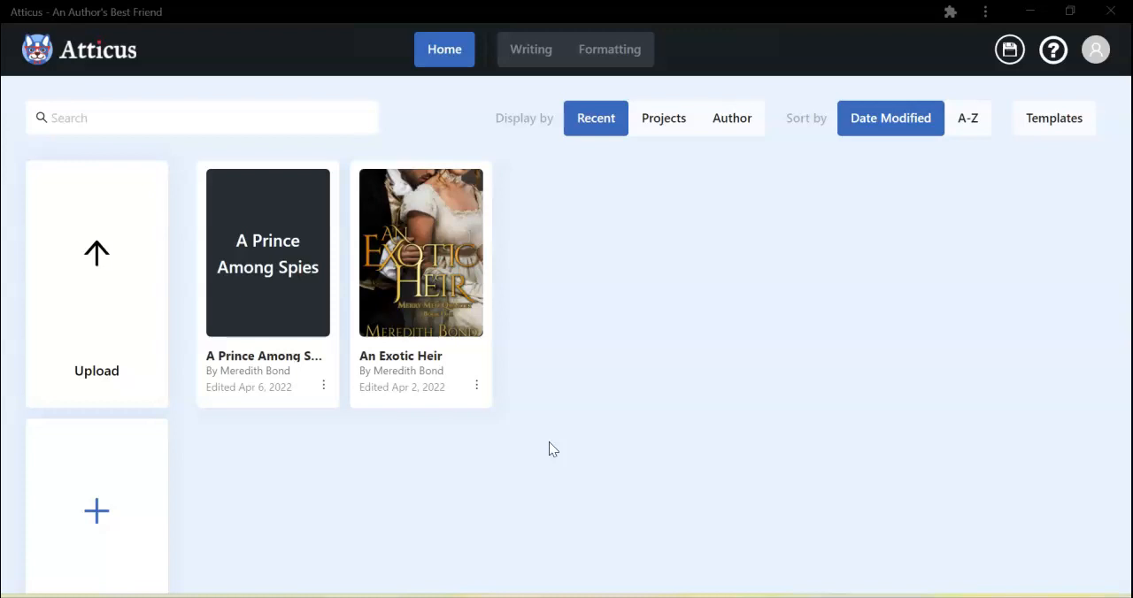
Start a new book and title it "A New Book".
{"action": "key", "text": "ctrl+minus"}
{"action": "left_click", "coordinate": [708, 357]}
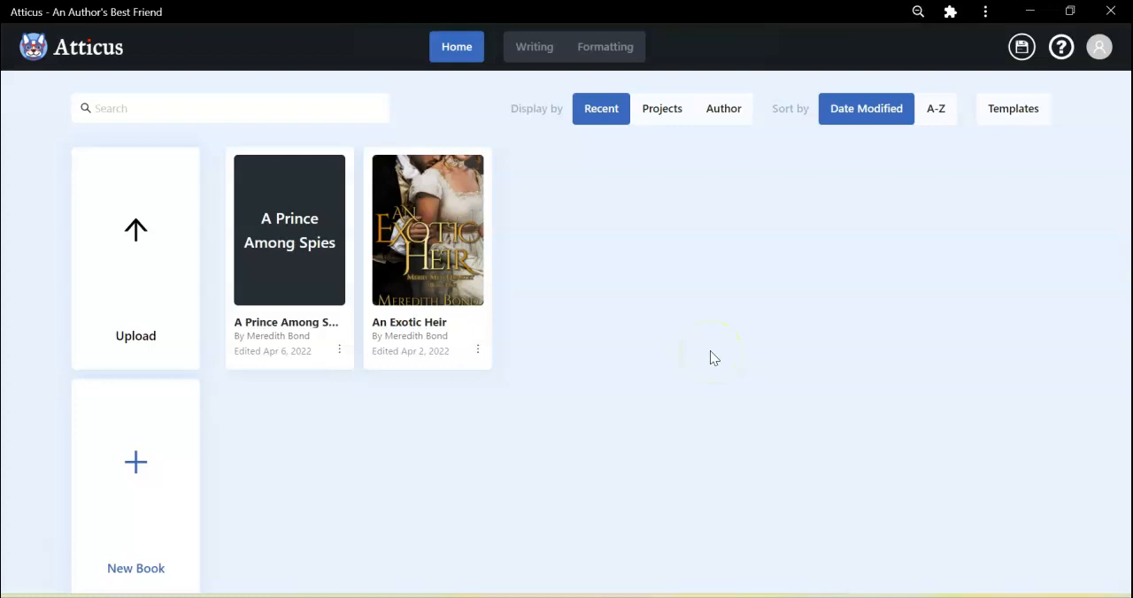
{"action": "key", "text": "ctrl+minus"}
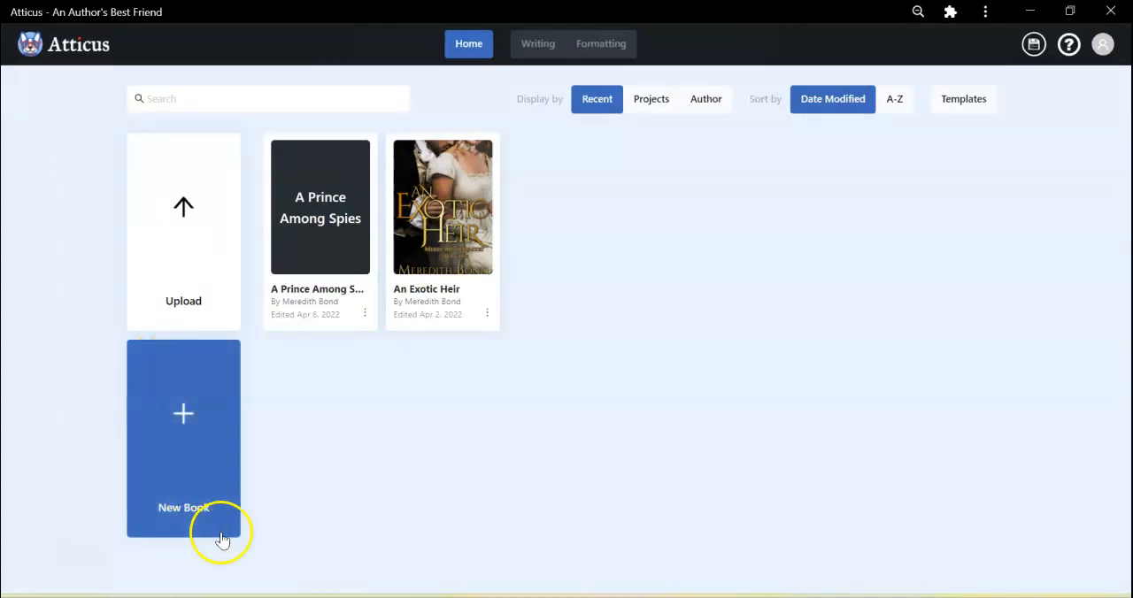
{"action": "key", "text": "ctrl+plus"}
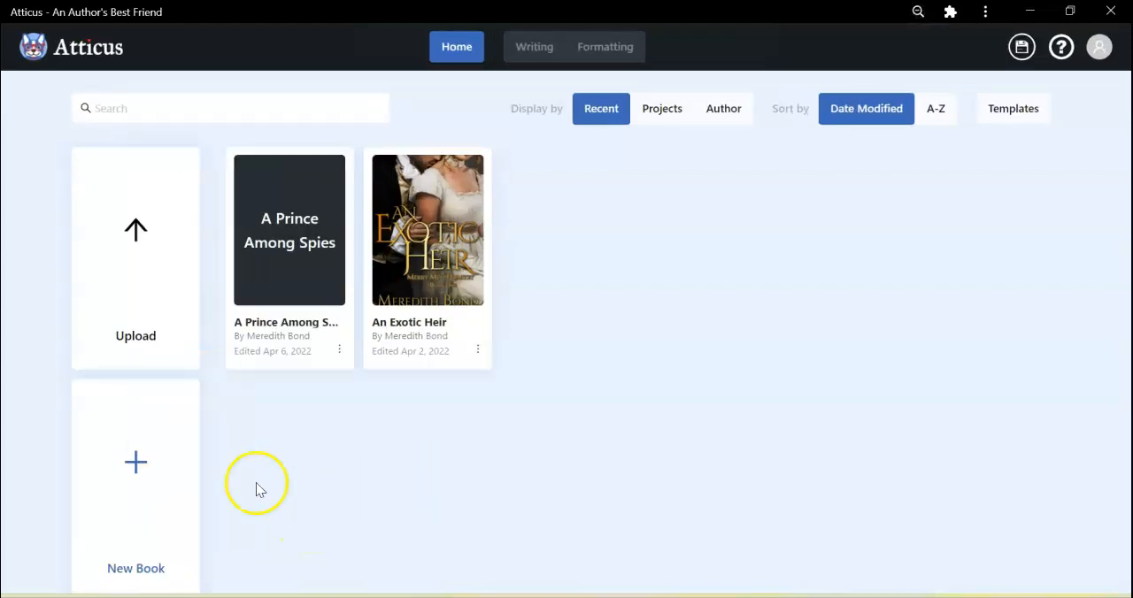
{"action": "left_click", "coordinate": [151, 462]}
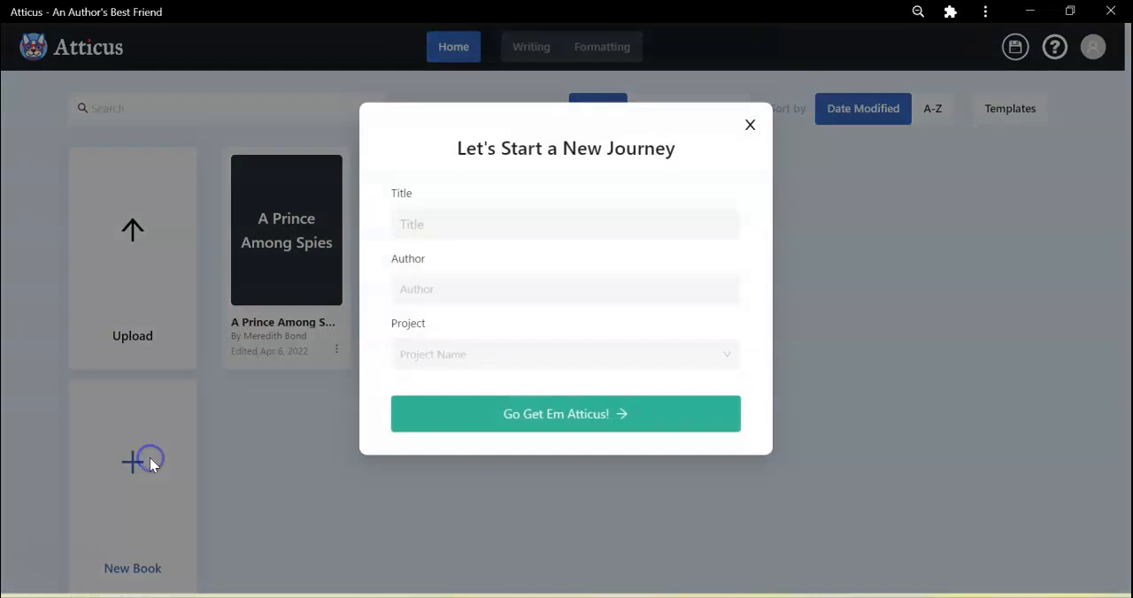
{"action": "left_click", "coordinate": [521, 225]}
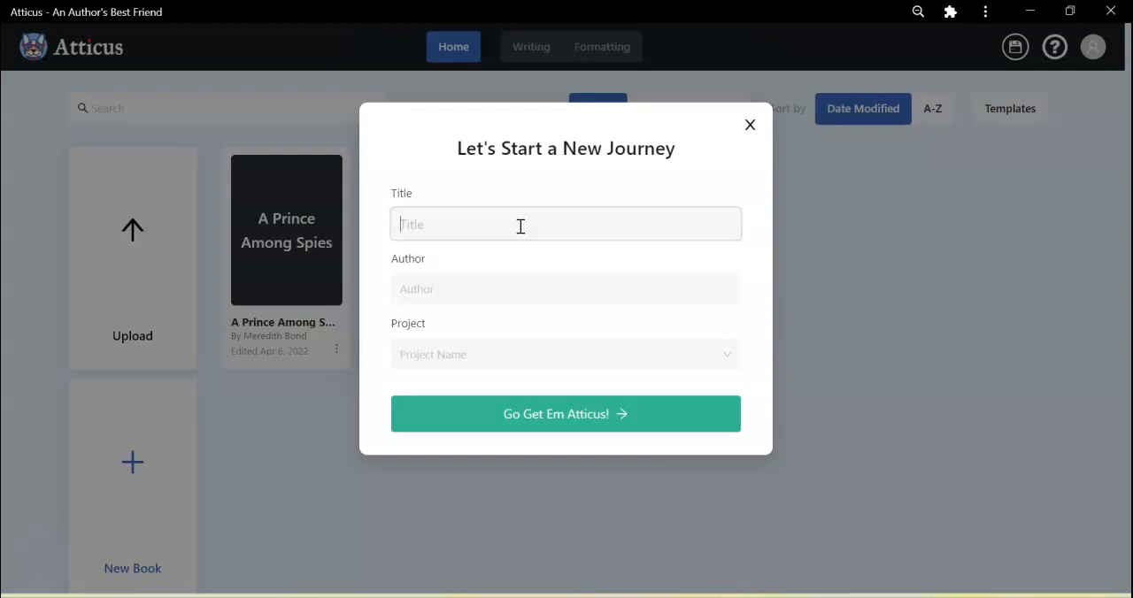
{"action": "type", "text": "A New Book"}
{"action": "key", "text": "Tab"}
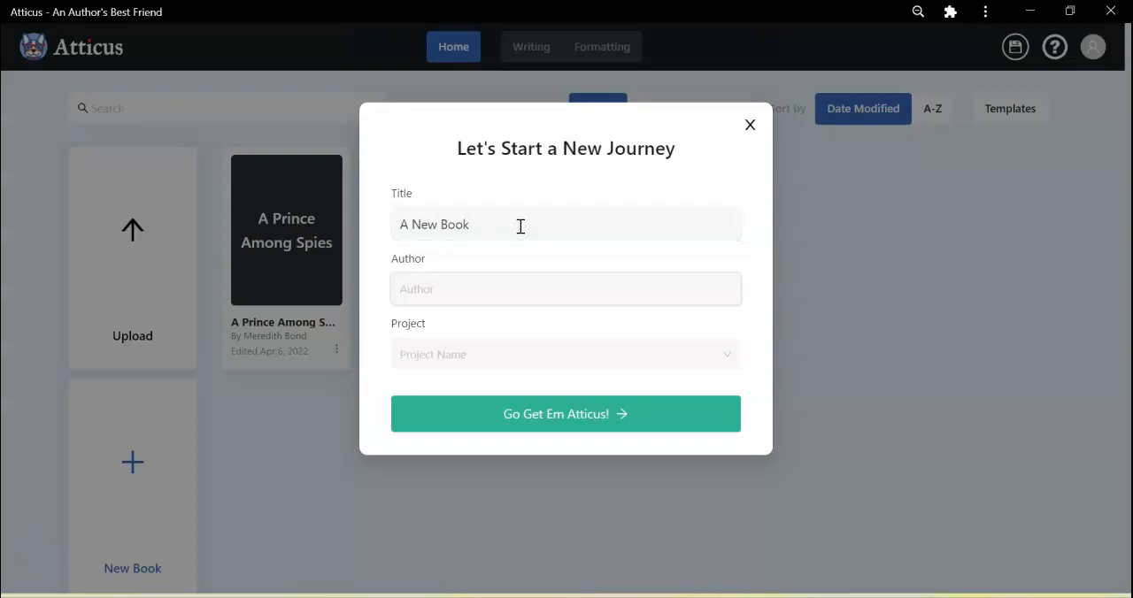
Assign the existing author and a test project name to the new book, and create it.
{"action": "type", "text": "Mere"}
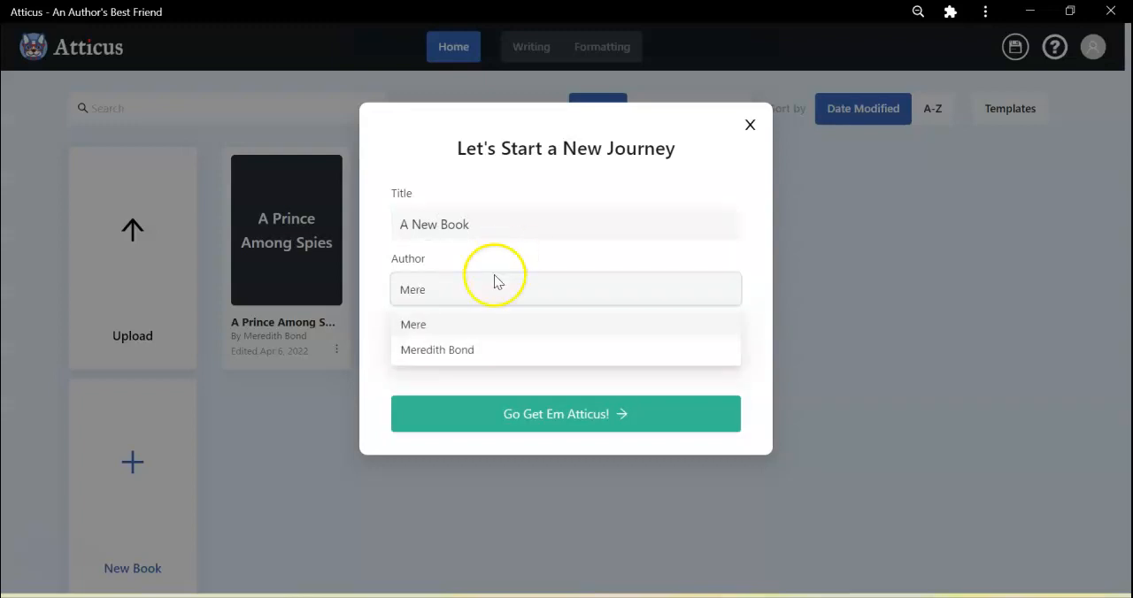
{"action": "left_click", "coordinate": [465, 350]}
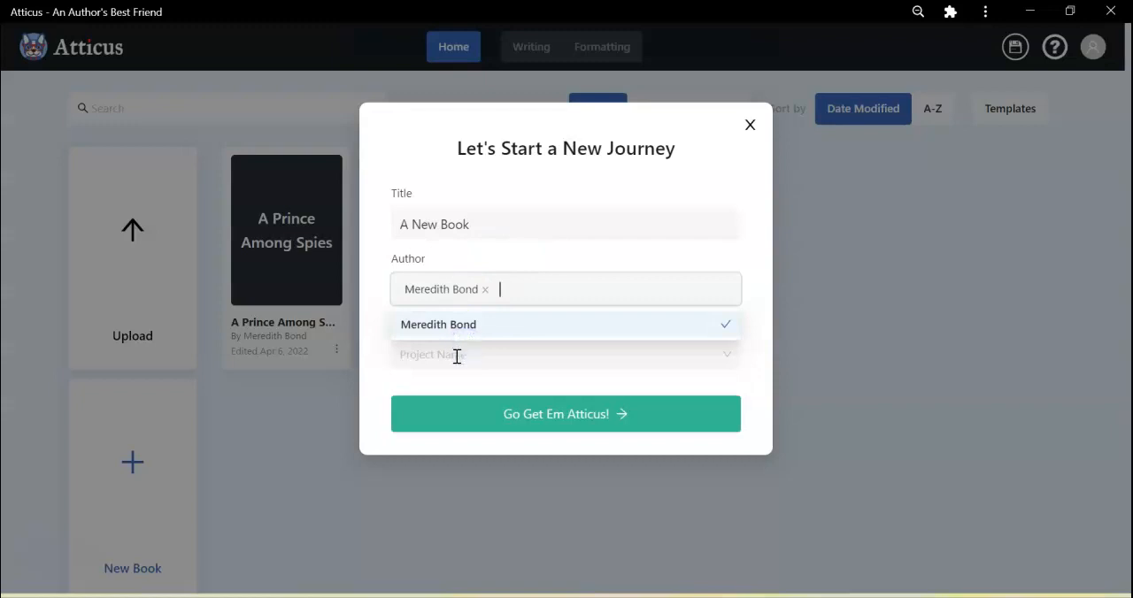
{"action": "left_click", "coordinate": [457, 354]}
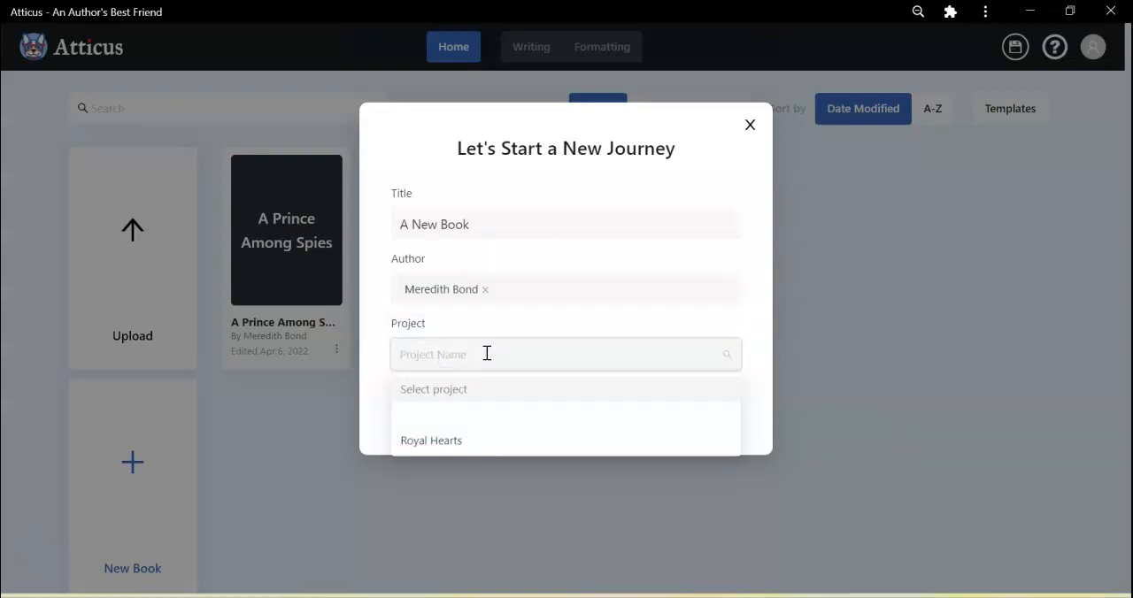
{"action": "type", "text": "Test Project"}
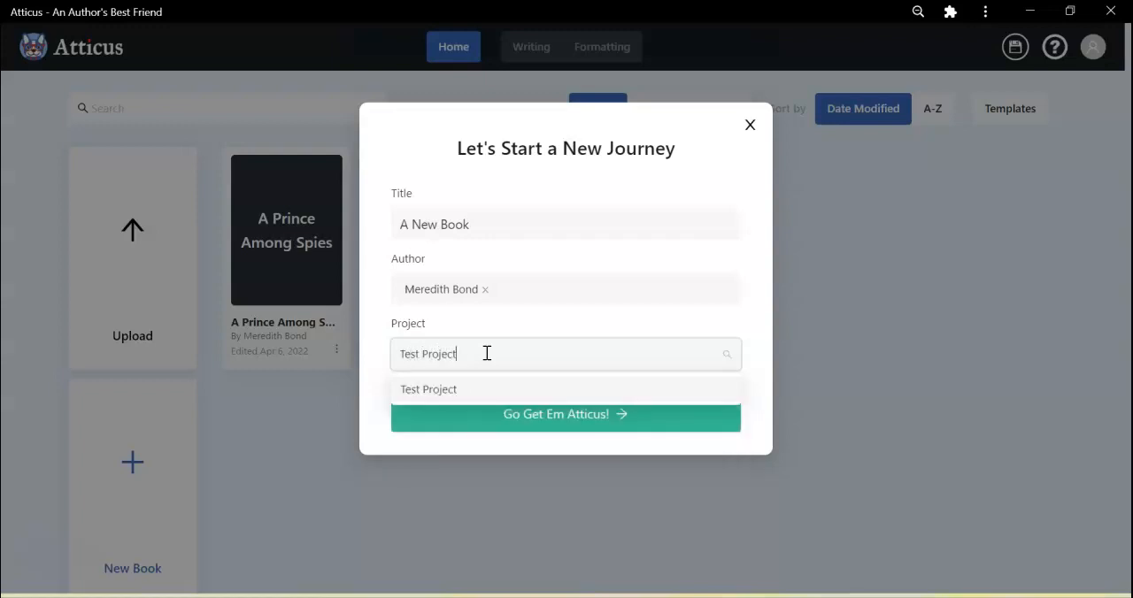
{"action": "left_click", "coordinate": [520, 412]}
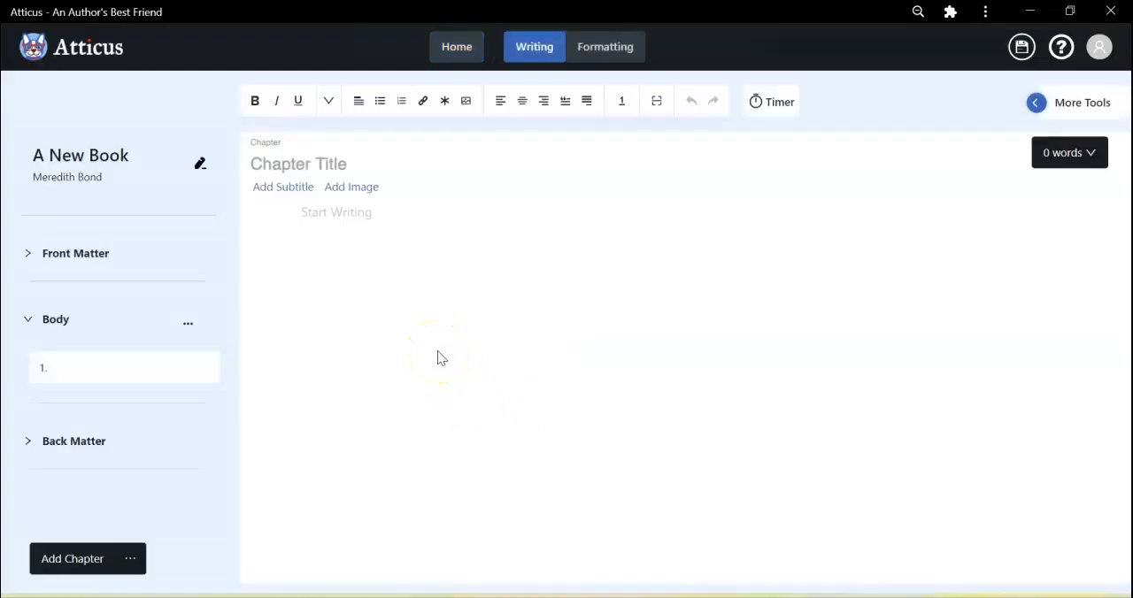
Title the first chapter "Chapter One" and add the subtitle "The Beginning".
{"action": "left_click", "coordinate": [295, 161]}
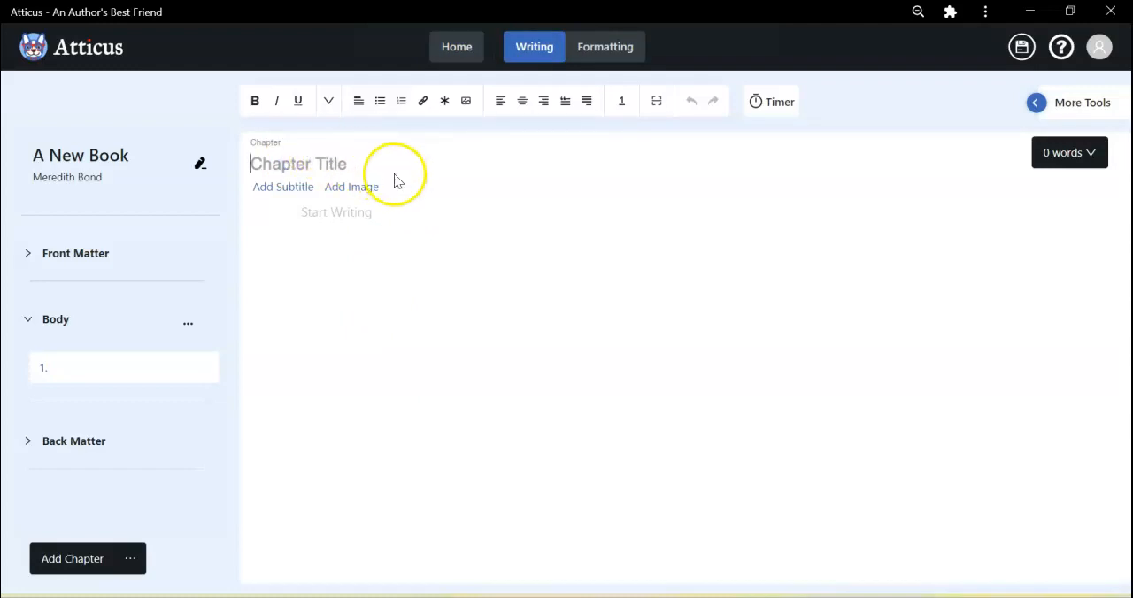
{"action": "type", "text": "Chapt"}
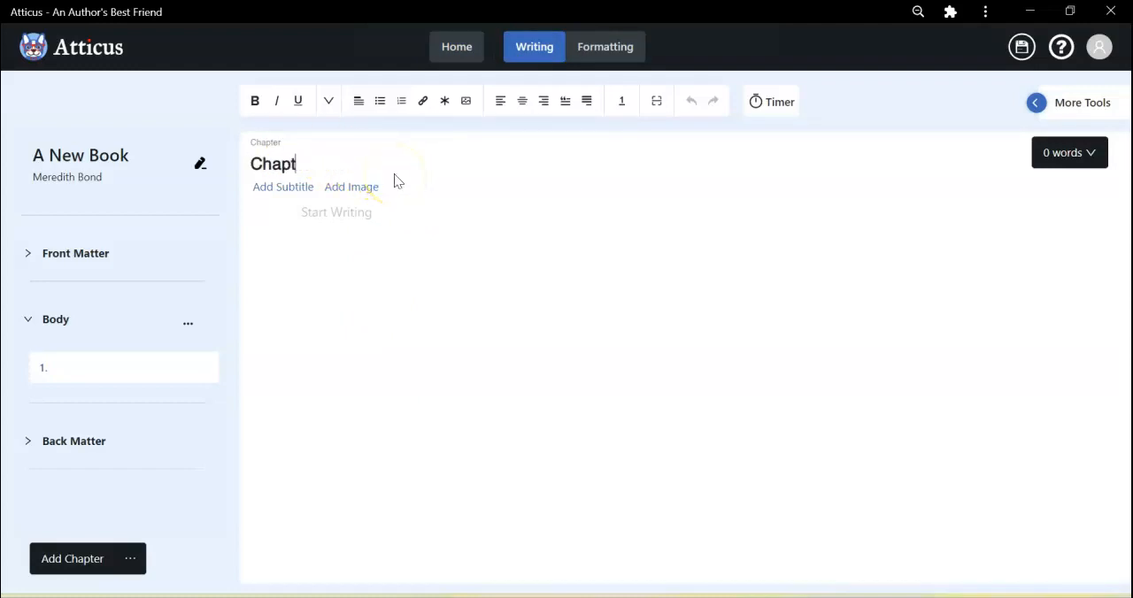
{"action": "type", "text": "er One"}
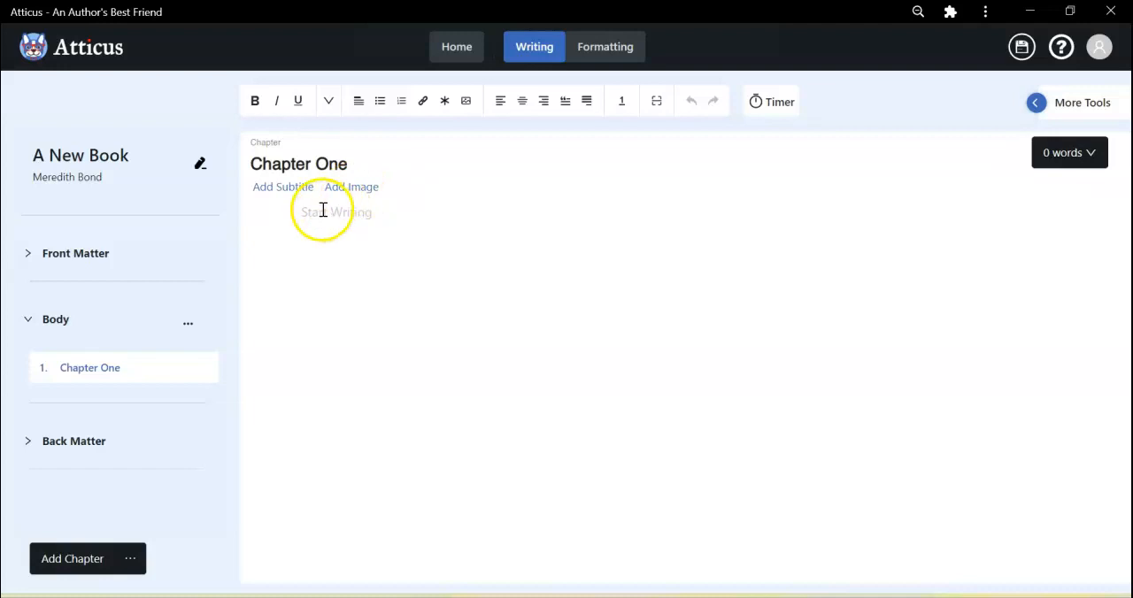
{"action": "left_click", "coordinate": [295, 192]}
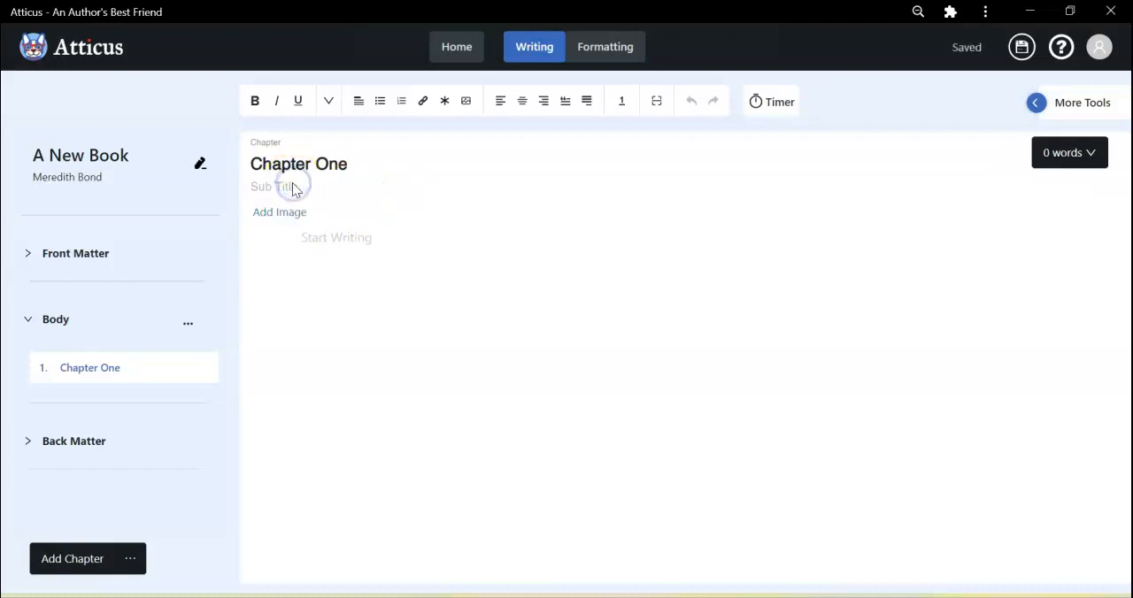
{"action": "type", "text": "The Beginning"}
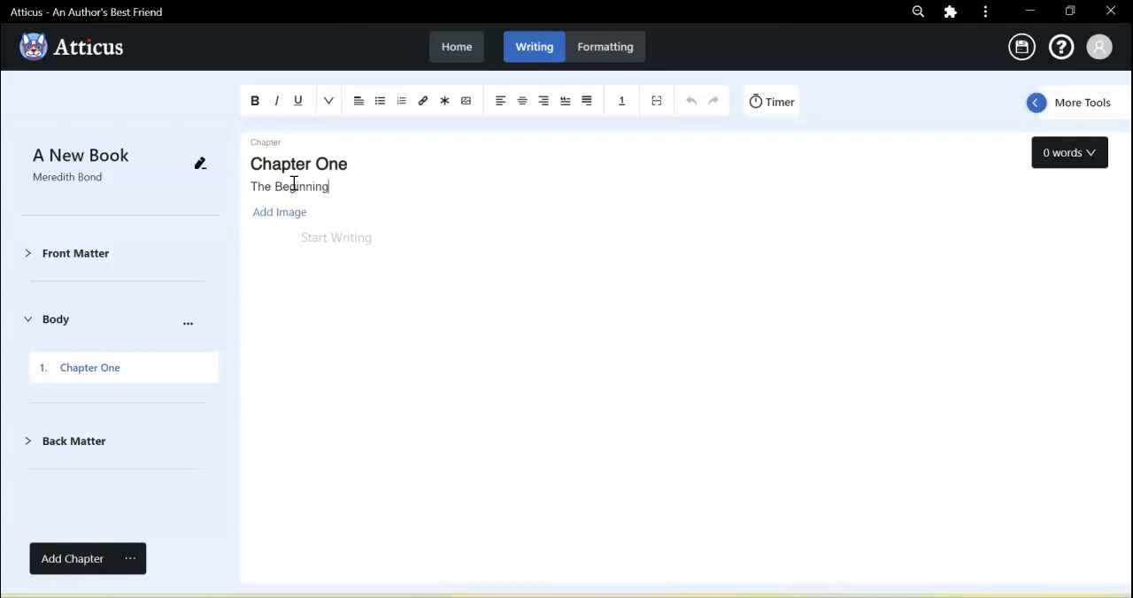
Write the chapter text "This is the beginning of my new story. It's going to be a best selling novel making the NYT Best Seller list, naturally!".
{"action": "left_click", "coordinate": [314, 245]}
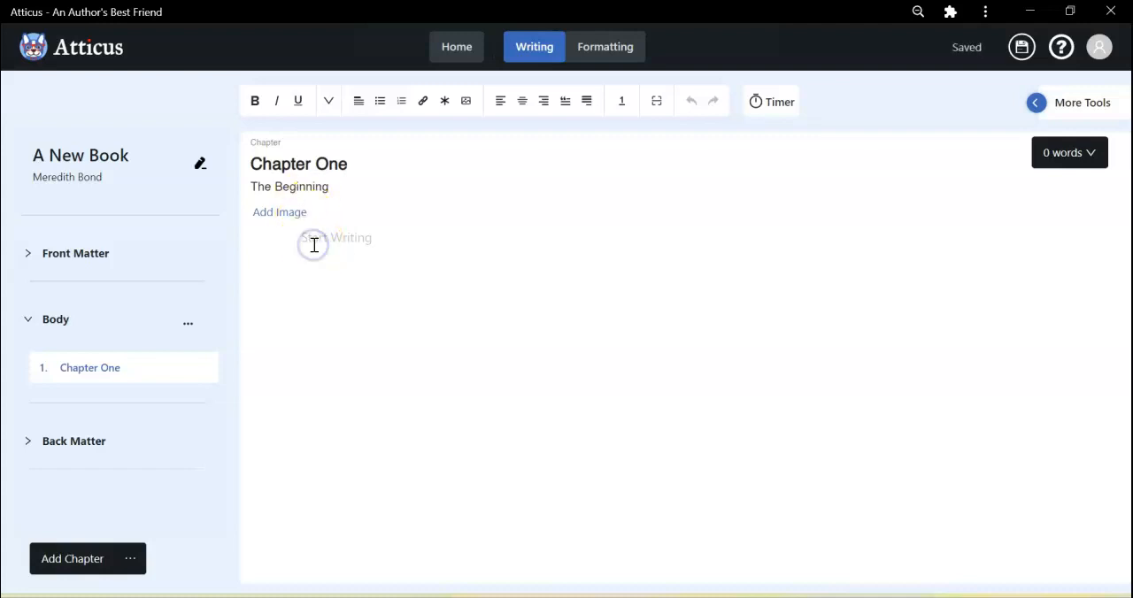
{"action": "type", "text": "This is the beginning of my new story. It's going to be a best selling novel making the NYT Best se"}
{"action": "key", "text": "BackSpace"}
{"action": "key", "text": "BackSpace"}
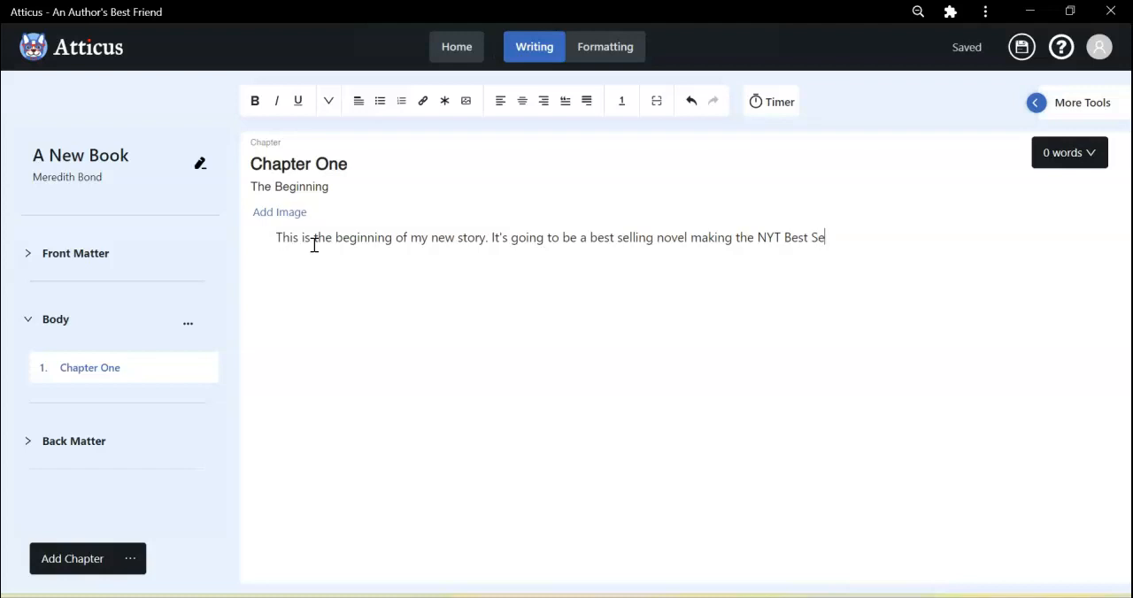
{"action": "type", "text": "Seller list, naturally!"}
Look at the scopes offered for the word count, leaving the current choice in place.
{"action": "left_click", "coordinate": [325, 334]}
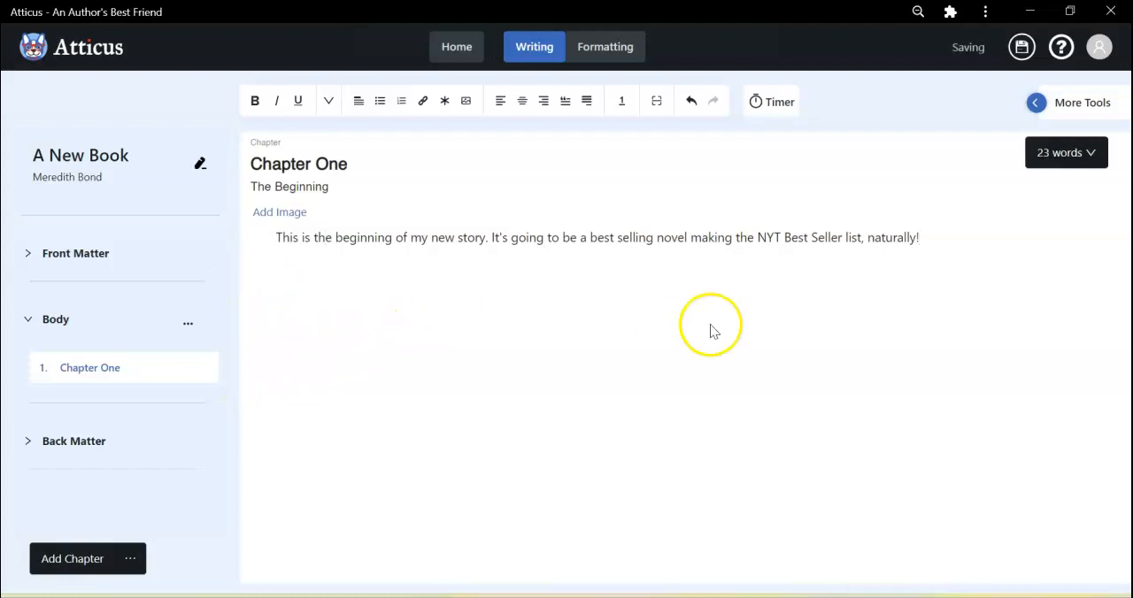
{"action": "left_click", "coordinate": [1052, 158]}
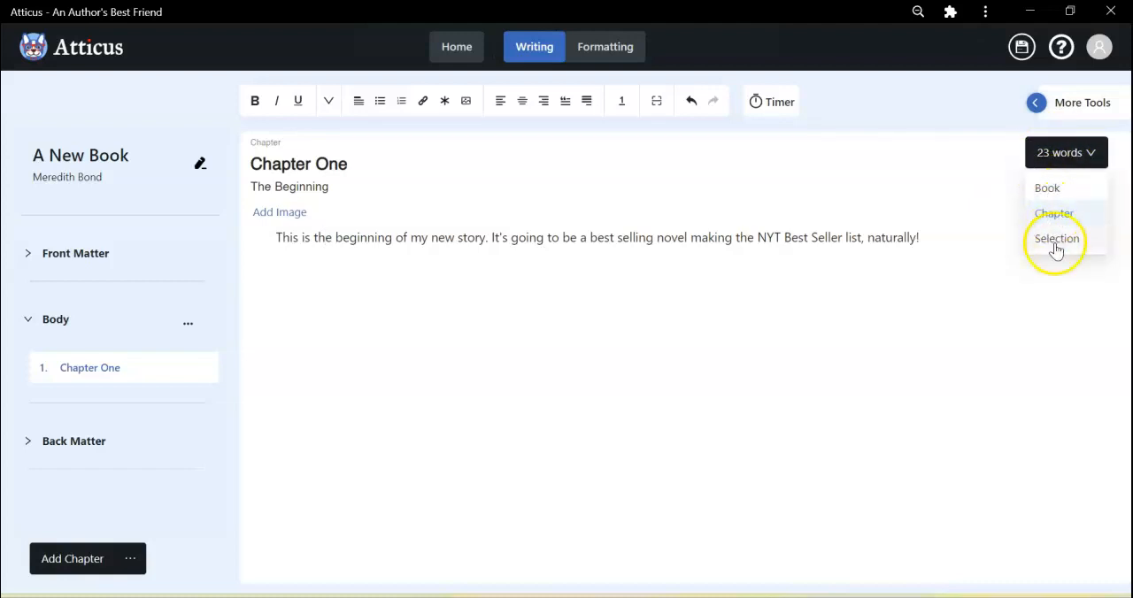
{"action": "left_click", "coordinate": [680, 391]}
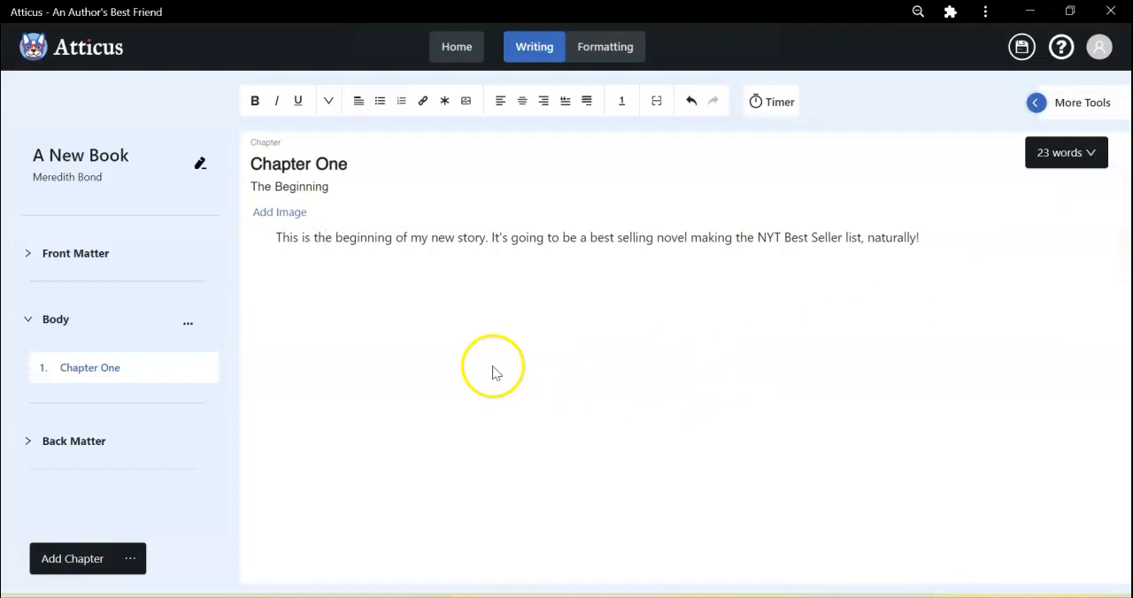
Expand the front matter, view the title page, and look at the options available for that page.
{"action": "left_click", "coordinate": [66, 256]}
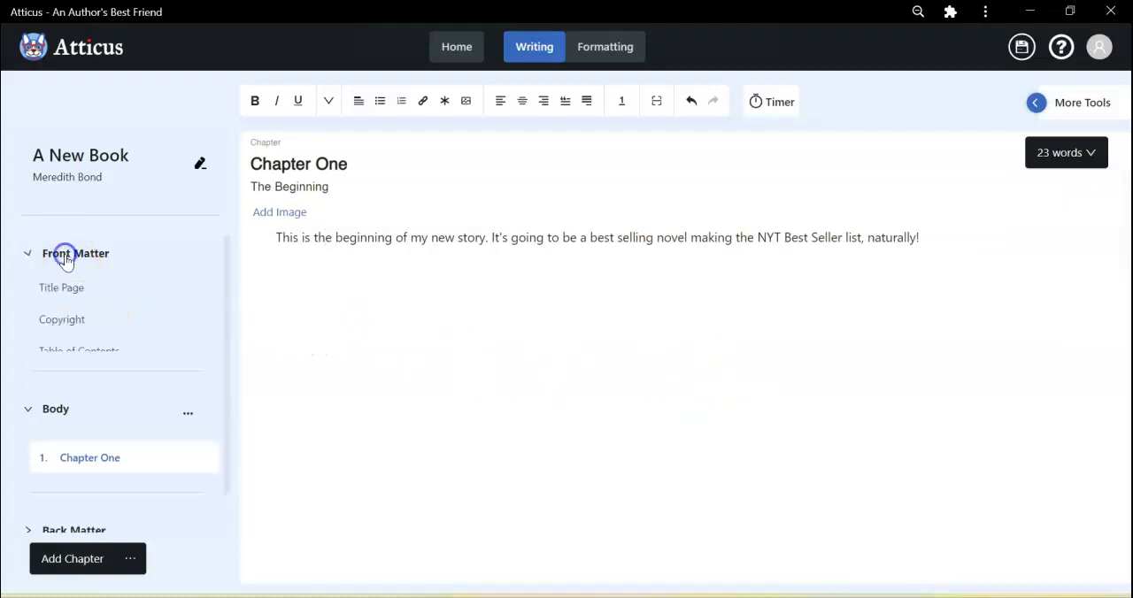
{"action": "left_click", "coordinate": [63, 291]}
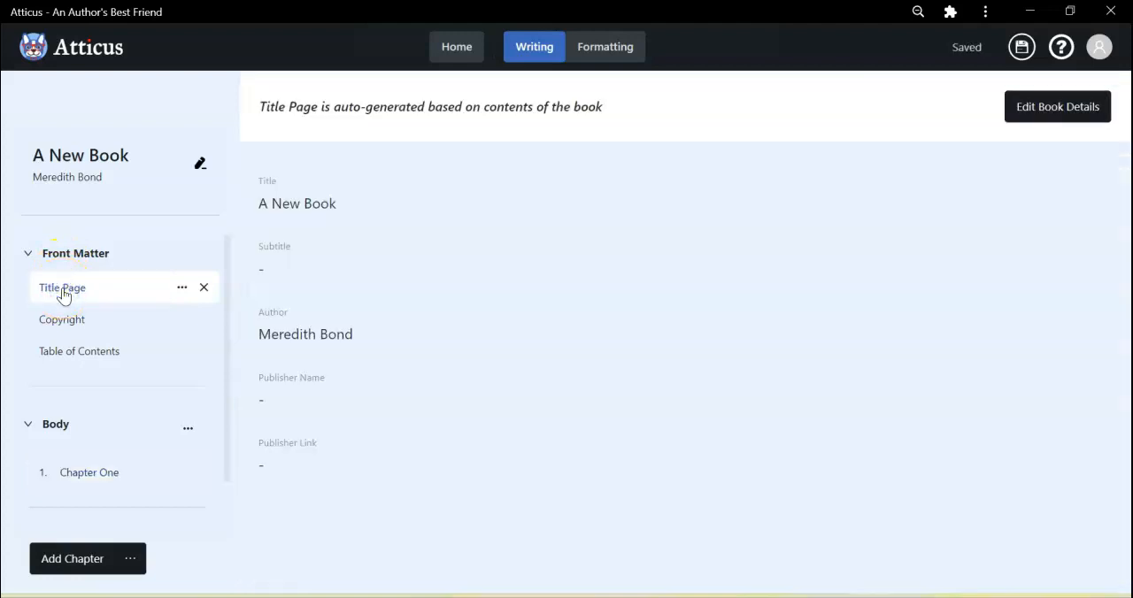
{"action": "left_click", "coordinate": [182, 287]}
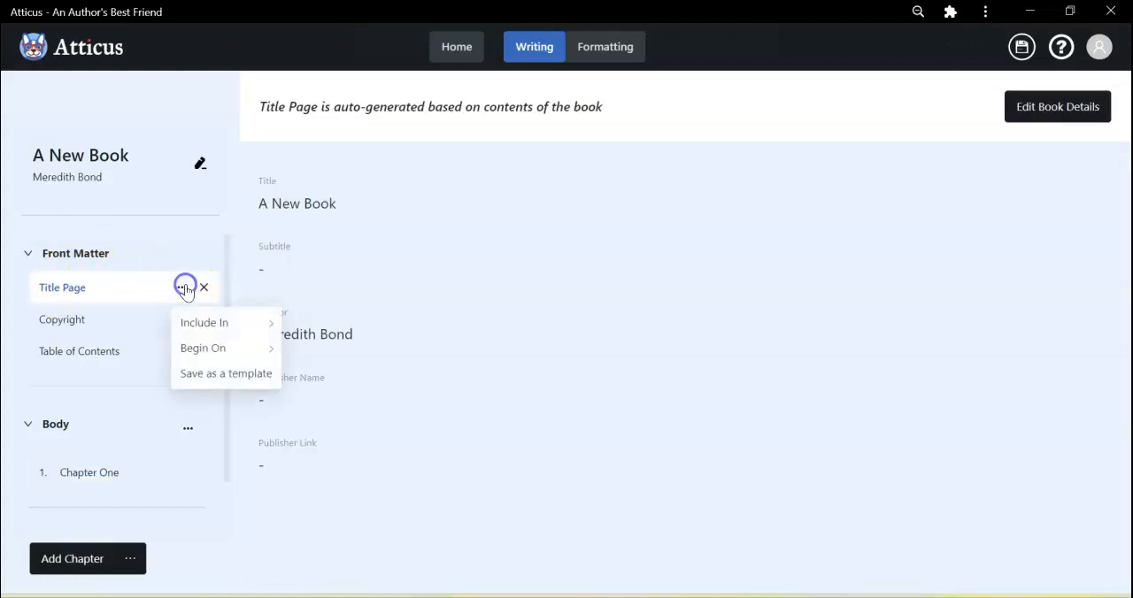
{"action": "left_click", "coordinate": [61, 293]}
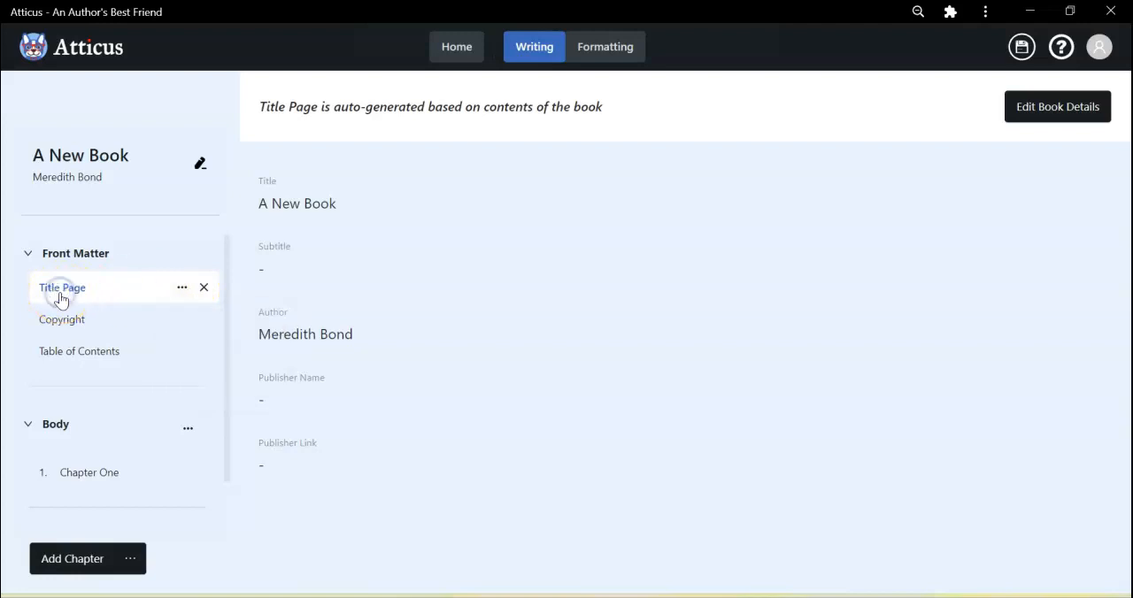
Open the book details and upload the "Duchess and the Duke" image from the Cover Art folder in Pictures as the book cover.
{"action": "left_click", "coordinate": [199, 166]}
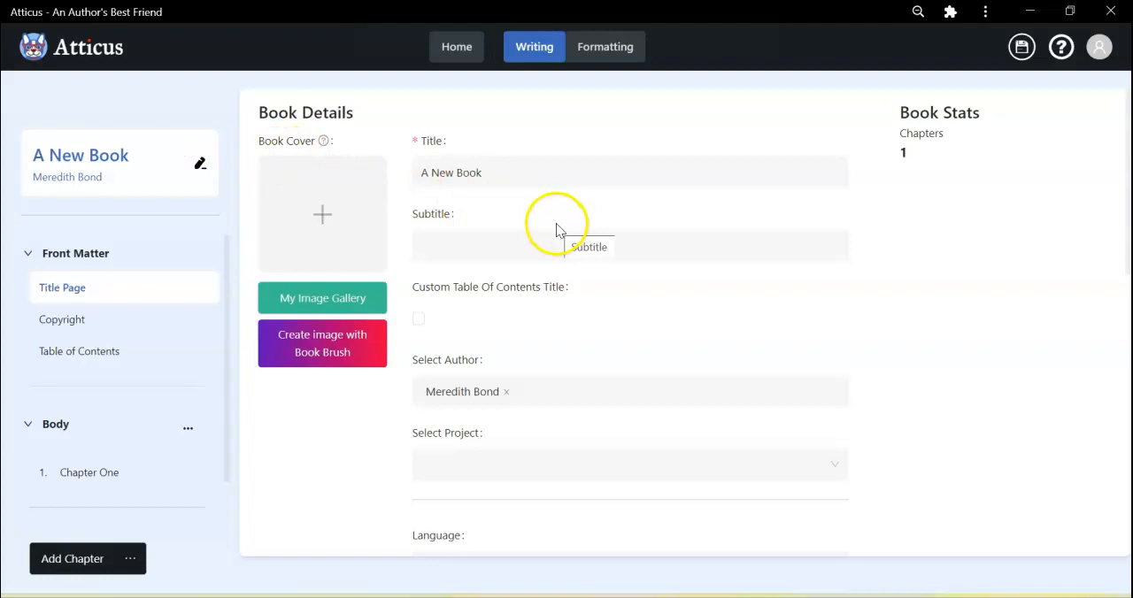
{"action": "left_click", "coordinate": [322, 221]}
{"action": "left_click", "coordinate": [221, 195]}
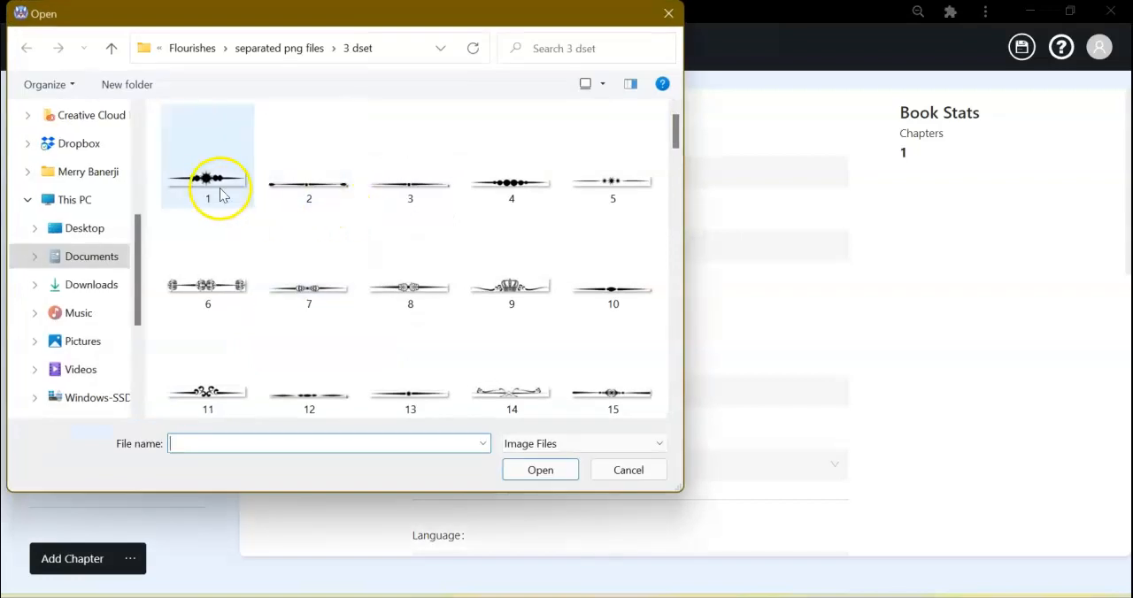
{"action": "left_click", "coordinate": [87, 343]}
{"action": "double_click", "coordinate": [631, 117]}
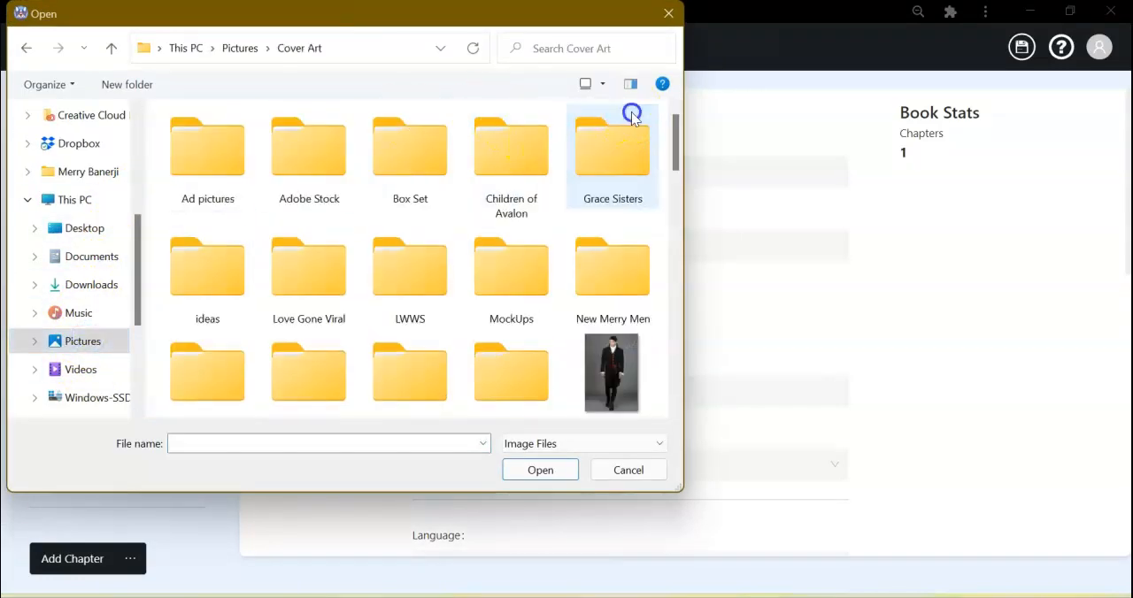
{"action": "scroll", "coordinate": [608, 374], "scroll_direction": "down", "scroll_amount": 5}
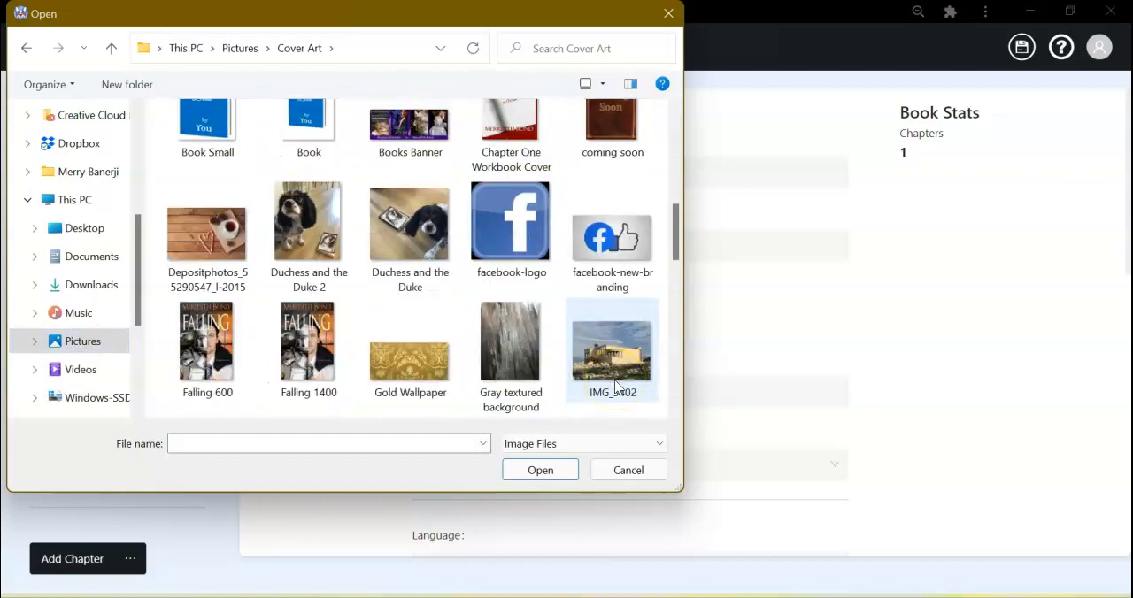
{"action": "scroll", "coordinate": [513, 381], "scroll_direction": "down", "scroll_amount": 2}
{"action": "scroll", "coordinate": [521, 363], "scroll_direction": "up", "scroll_amount": 3}
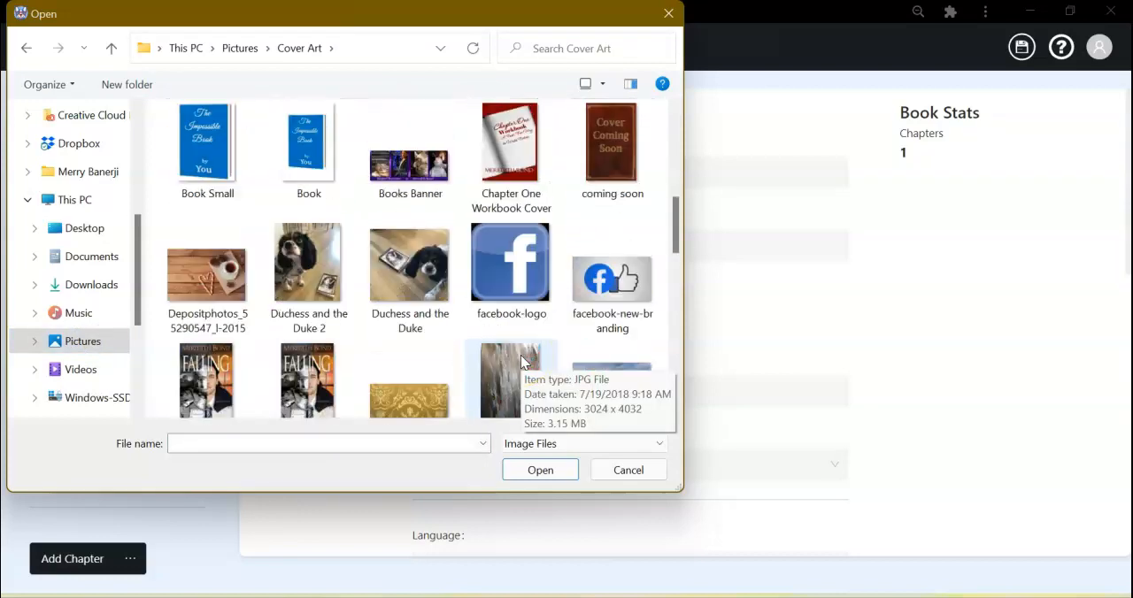
{"action": "left_click", "coordinate": [436, 322]}
{"action": "left_click", "coordinate": [540, 470]}
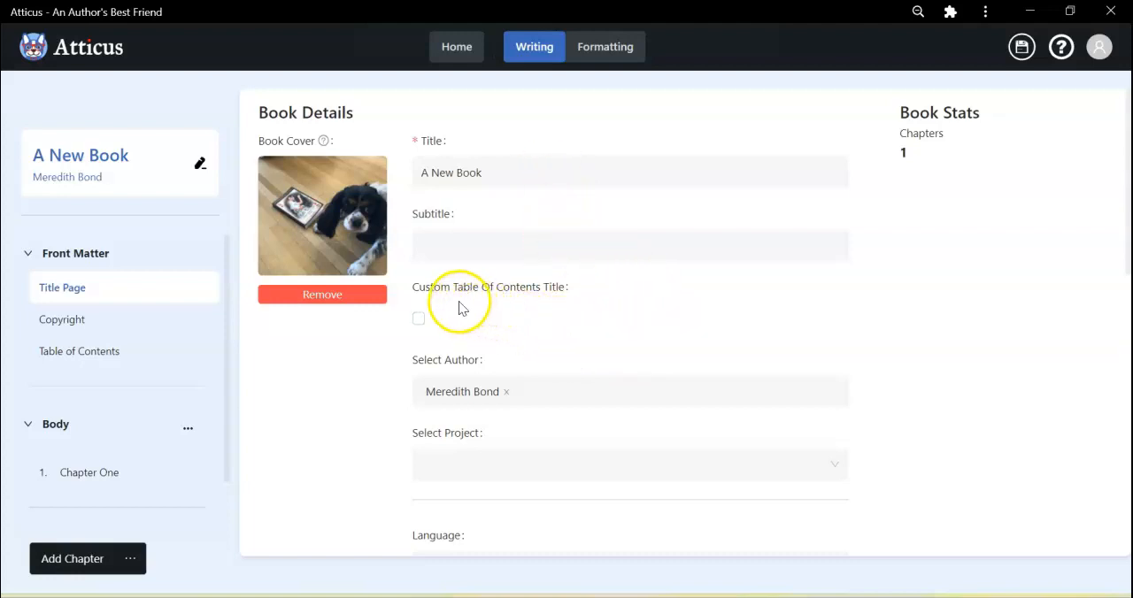
Examine the remaining book details, from project, language and ISBNs down to the publisher information and export formats.
{"action": "scroll", "coordinate": [659, 318], "scroll_direction": "down", "scroll_amount": 3}
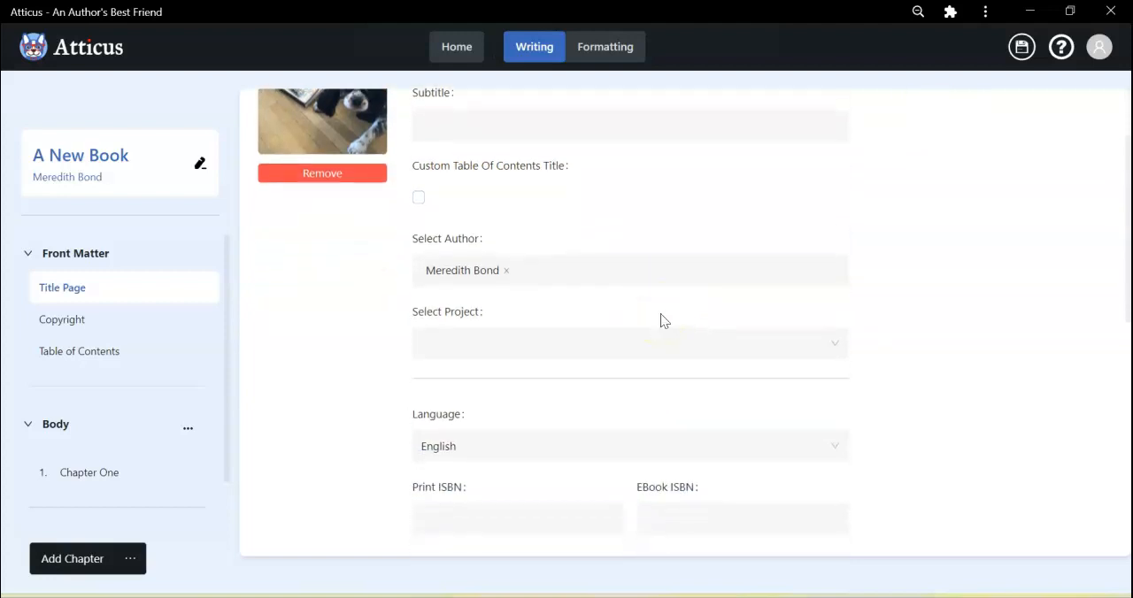
{"action": "scroll", "coordinate": [662, 320], "scroll_direction": "down", "scroll_amount": 2}
{"action": "scroll", "coordinate": [662, 320], "scroll_direction": "down", "scroll_amount": 3}
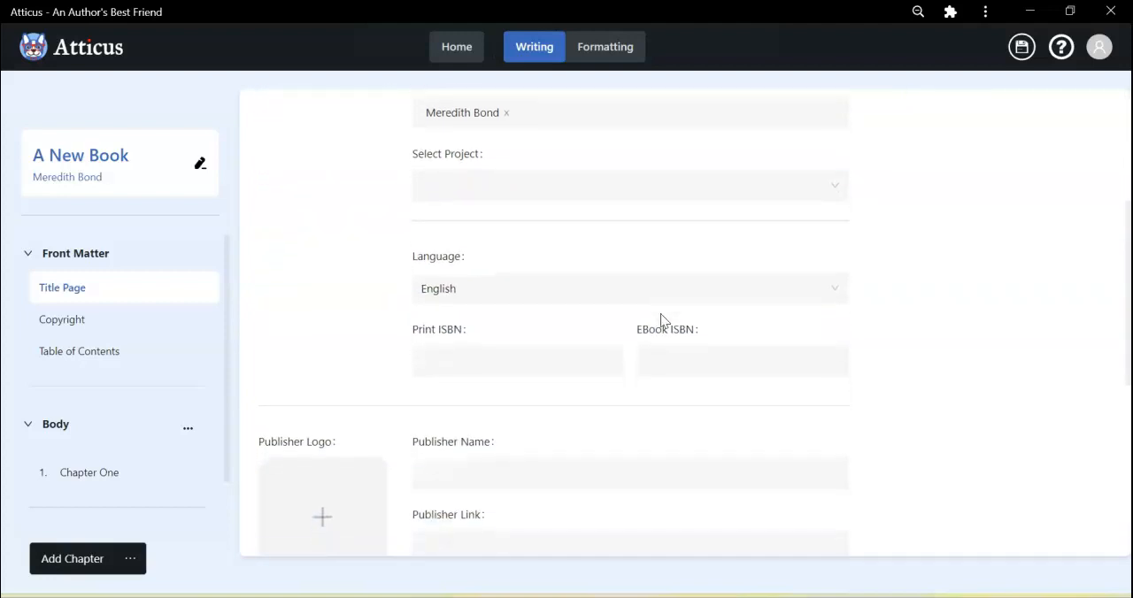
{"action": "left_click", "coordinate": [566, 316]}
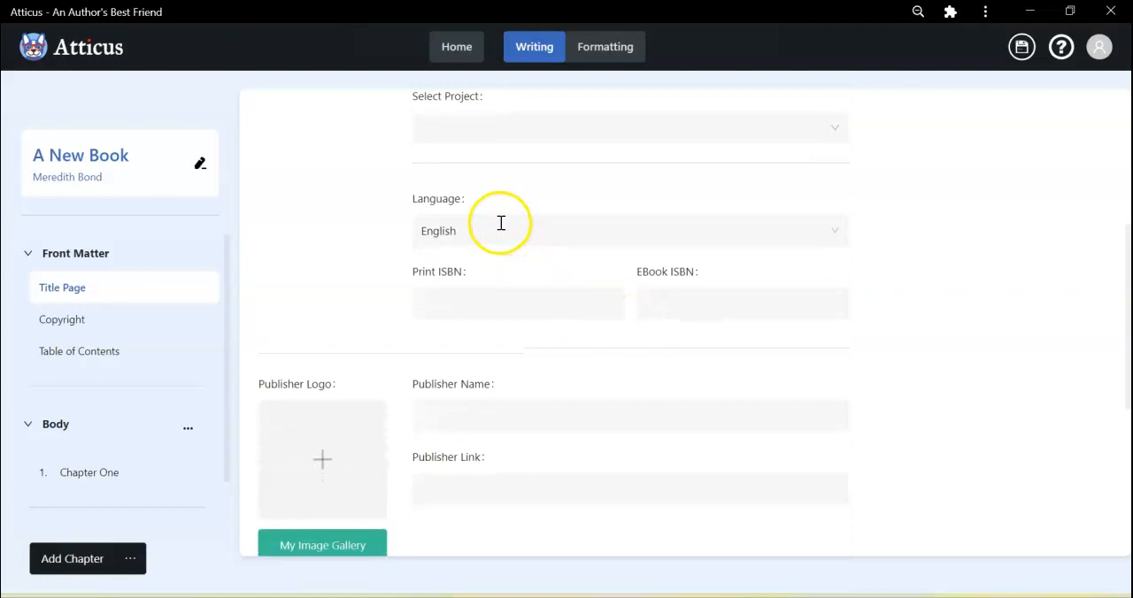
{"action": "scroll", "coordinate": [660, 356], "scroll_direction": "down", "scroll_amount": 3}
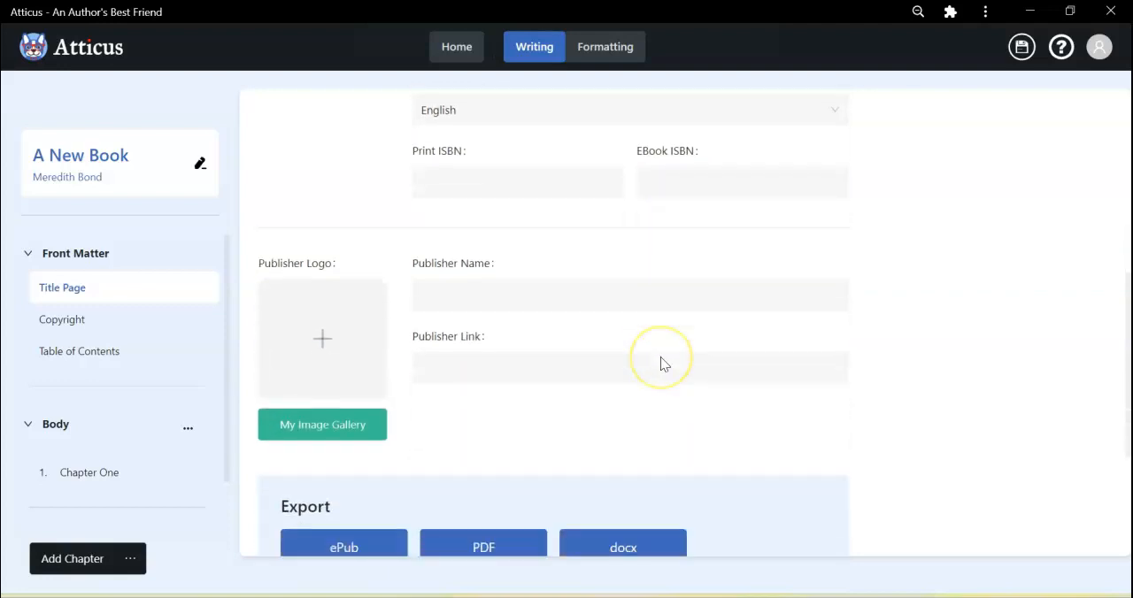
Enter Anessa Books as the publisher name and upload the "Anessa Logo 100" image from the Work Pictures folder as the publisher logo.
{"action": "left_click", "coordinate": [442, 279]}
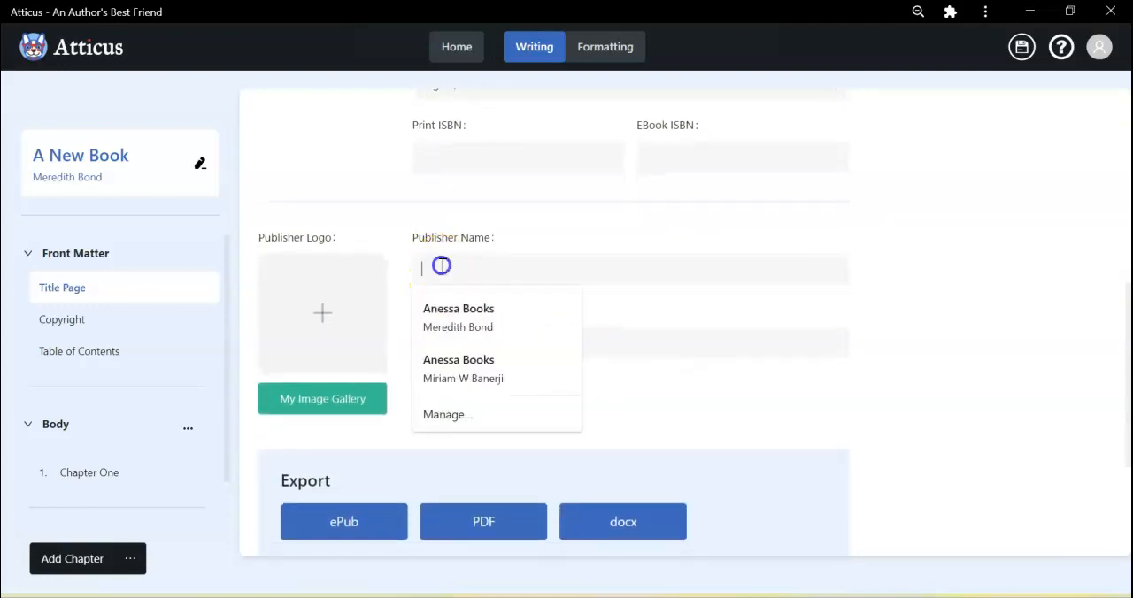
{"action": "type", "text": "Anessa Books"}
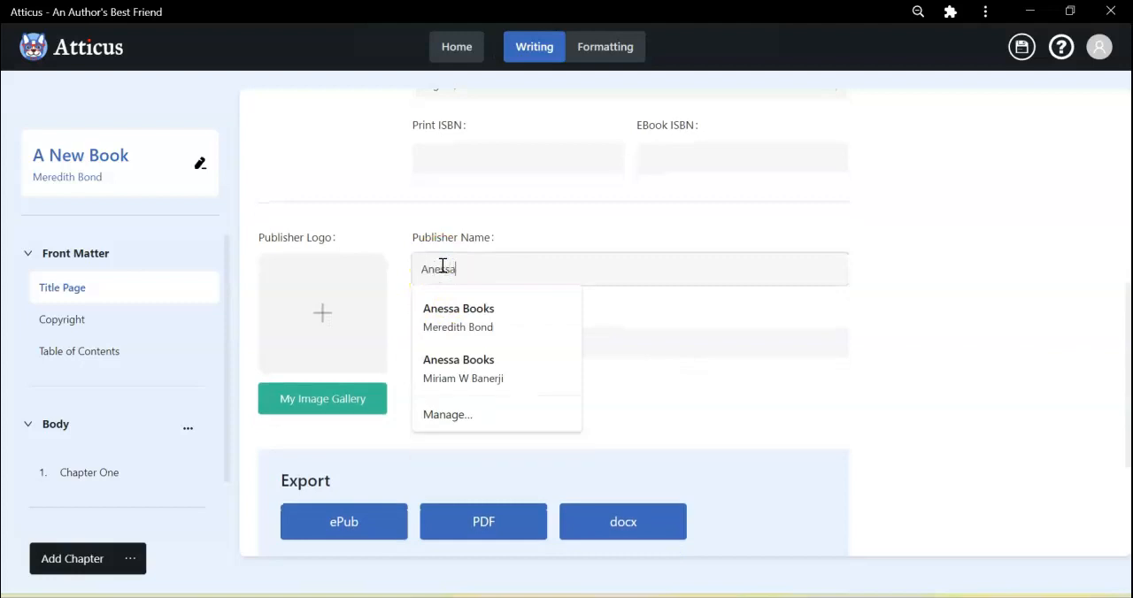
{"action": "left_click", "coordinate": [321, 335]}
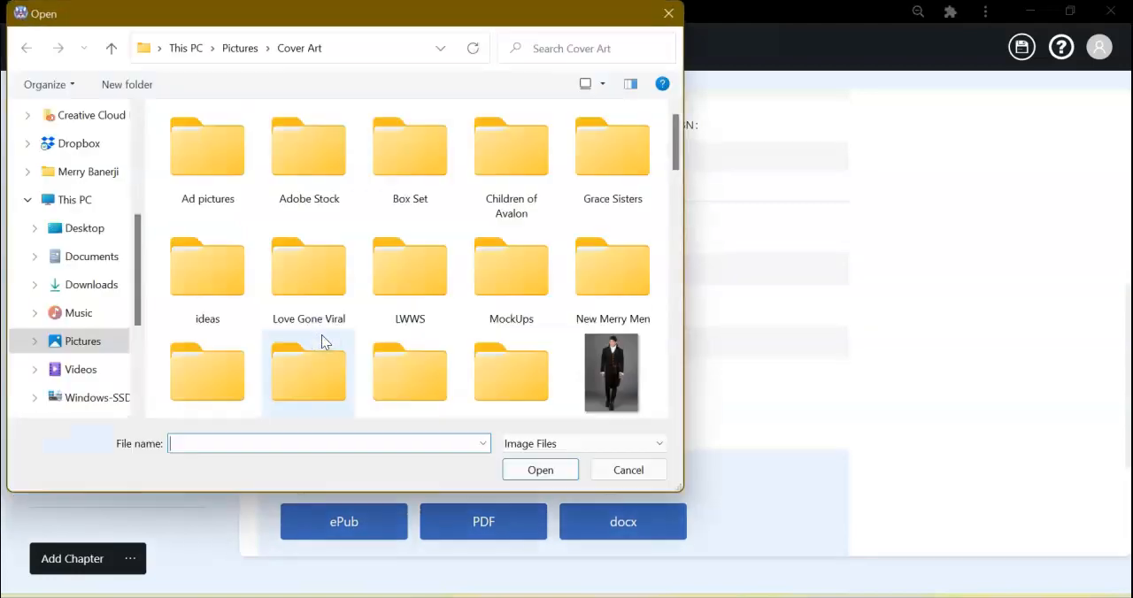
{"action": "left_click", "coordinate": [115, 51]}
{"action": "scroll", "coordinate": [384, 303], "scroll_direction": "down", "scroll_amount": 3}
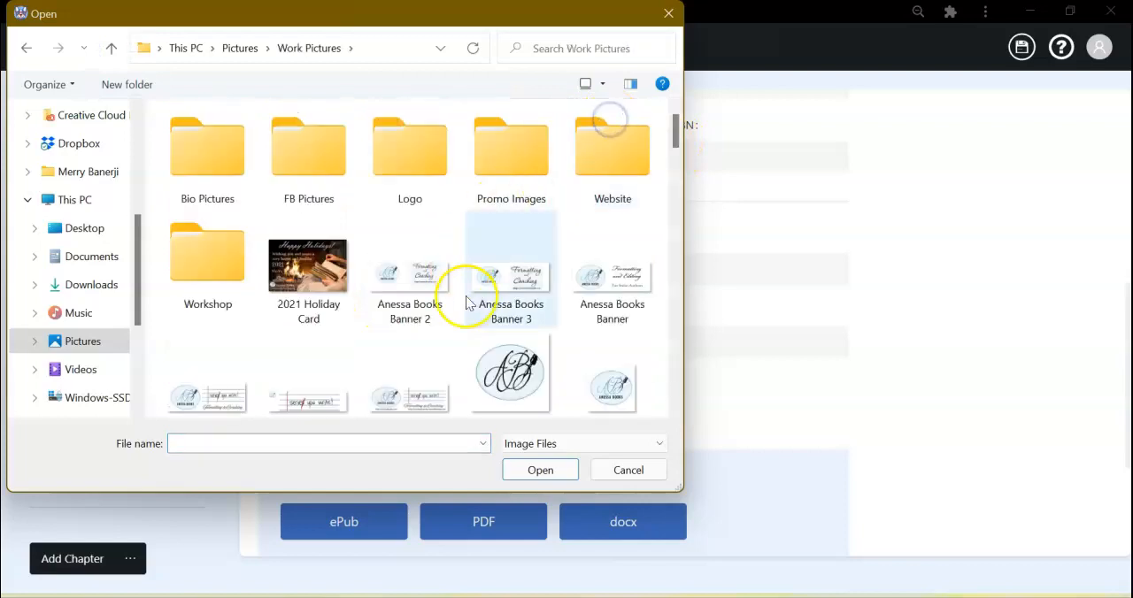
{"action": "scroll", "coordinate": [564, 379], "scroll_direction": "down", "scroll_amount": 1}
{"action": "double_click", "coordinate": [611, 348]}
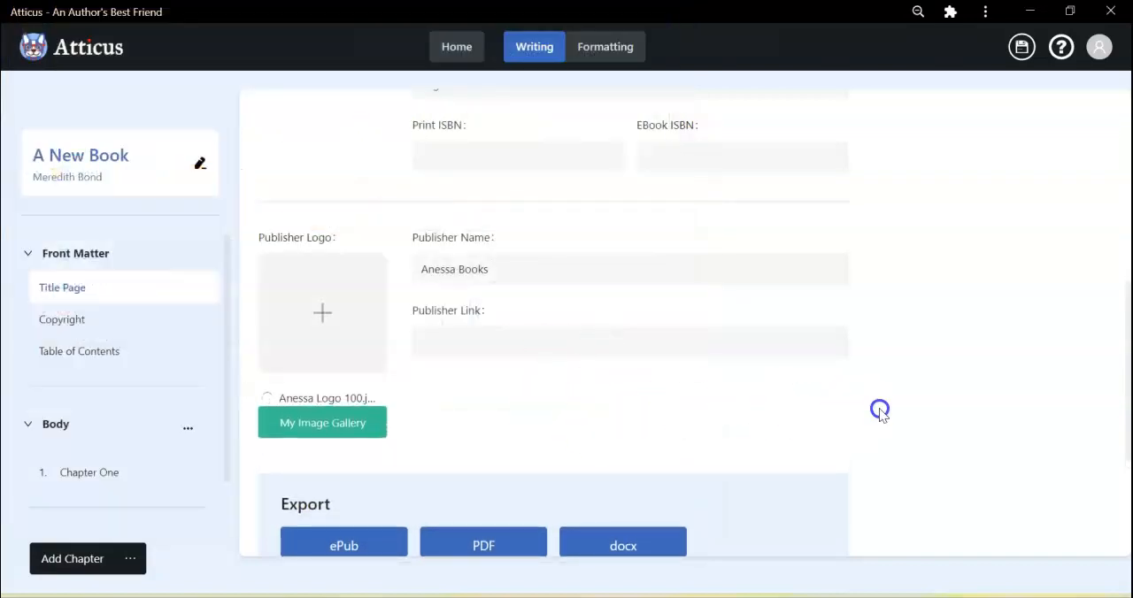
{"action": "left_click", "coordinate": [549, 338]}
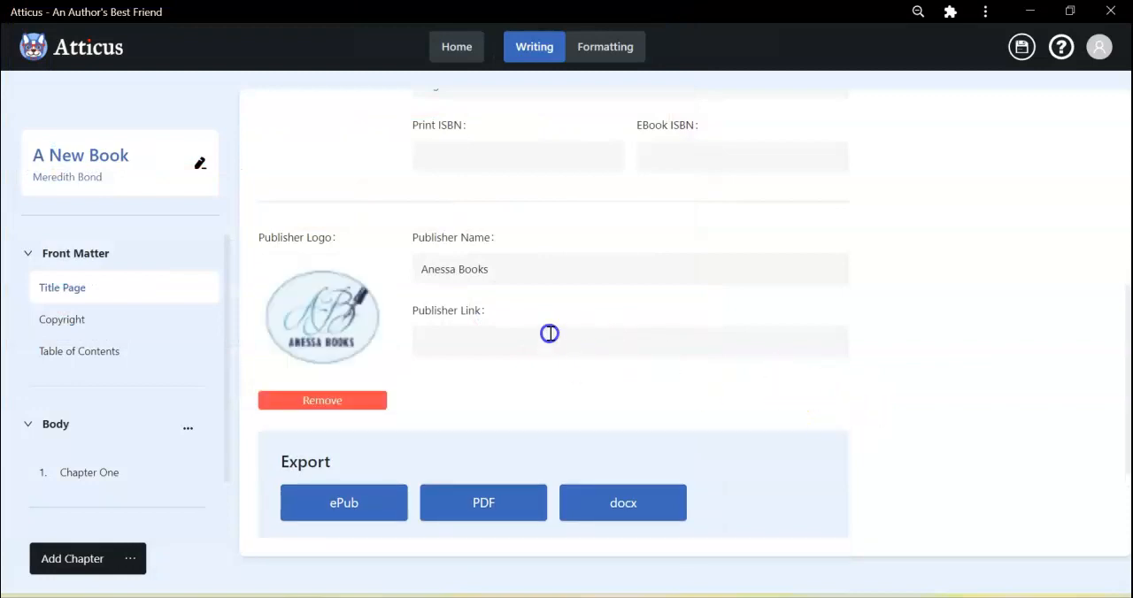
{"action": "left_click", "coordinate": [513, 389]}
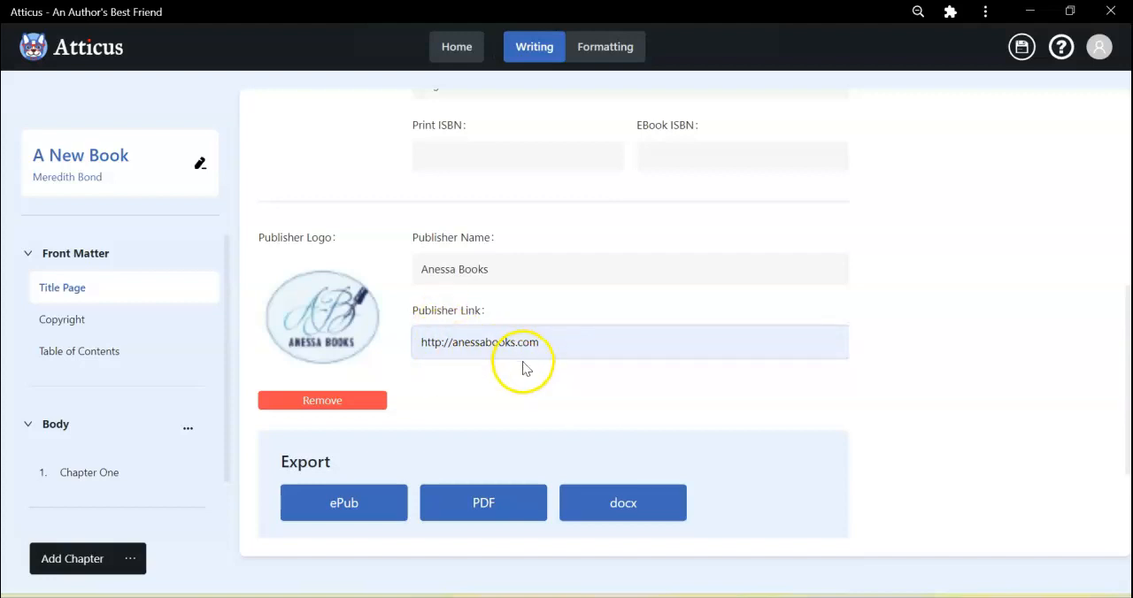
{"action": "scroll", "coordinate": [735, 395], "scroll_direction": "down", "scroll_amount": 2}
{"action": "scroll", "coordinate": [735, 389], "scroll_direction": "down", "scroll_amount": 1}
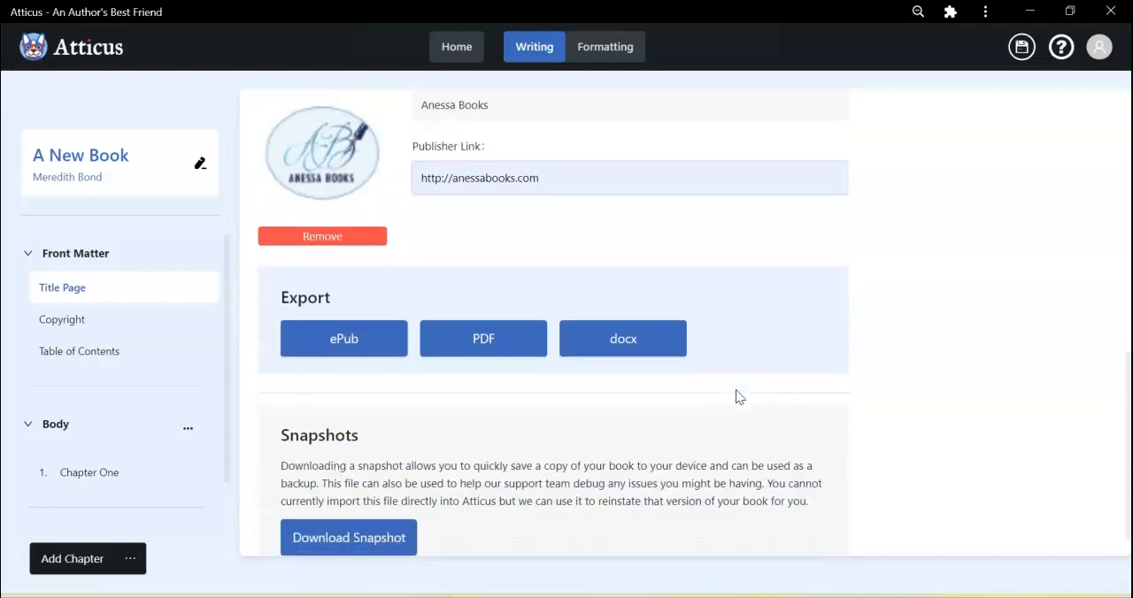
{"action": "scroll", "coordinate": [735, 390], "scroll_direction": "up", "scroll_amount": 2}
{"action": "scroll", "coordinate": [735, 396], "scroll_direction": "up", "scroll_amount": 8}
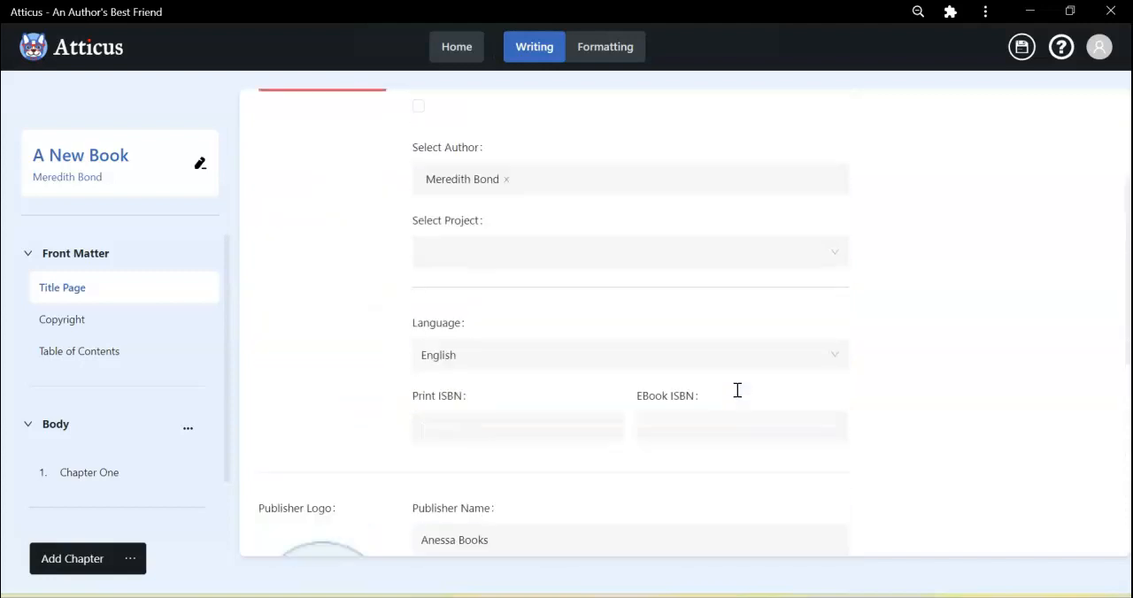
View the title page, the copyright page and the table of contents in the front matter.
{"action": "left_click", "coordinate": [97, 279]}
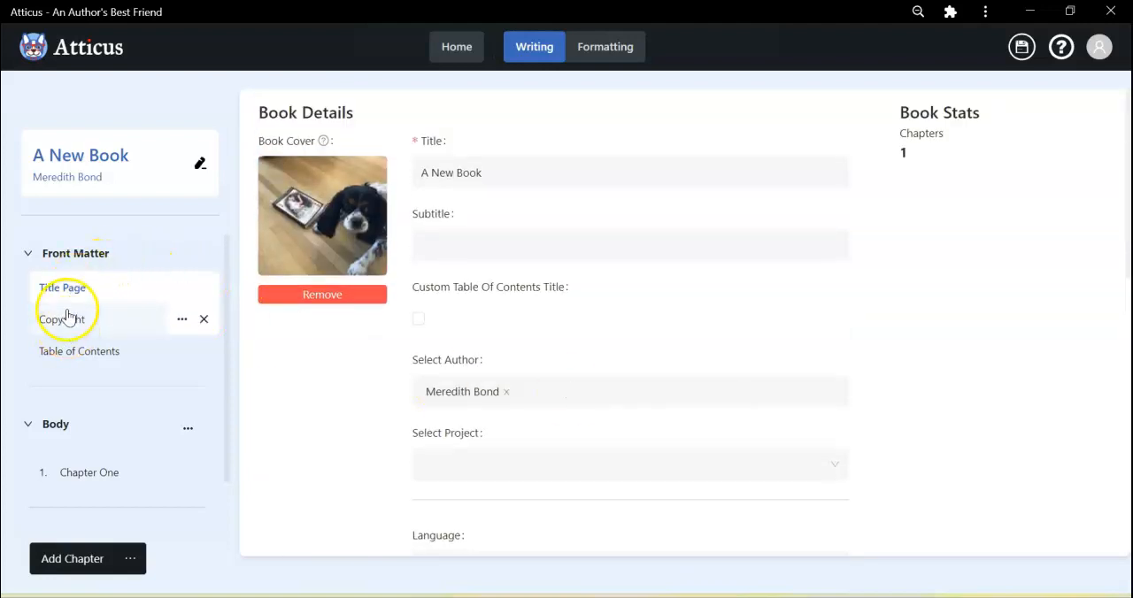
{"action": "left_click", "coordinate": [59, 292]}
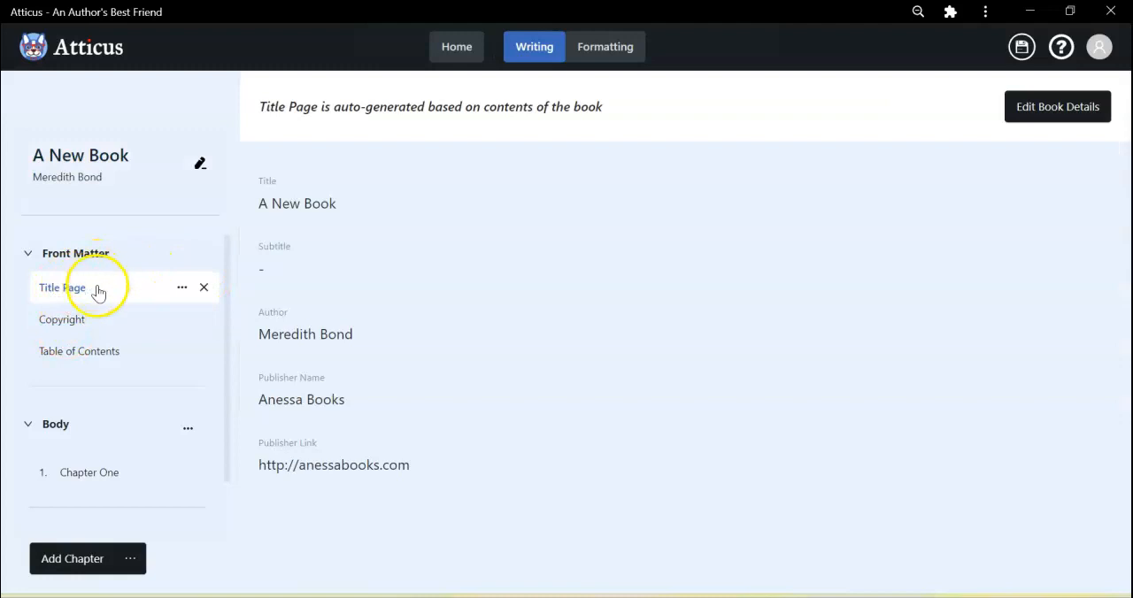
{"action": "left_click", "coordinate": [64, 322]}
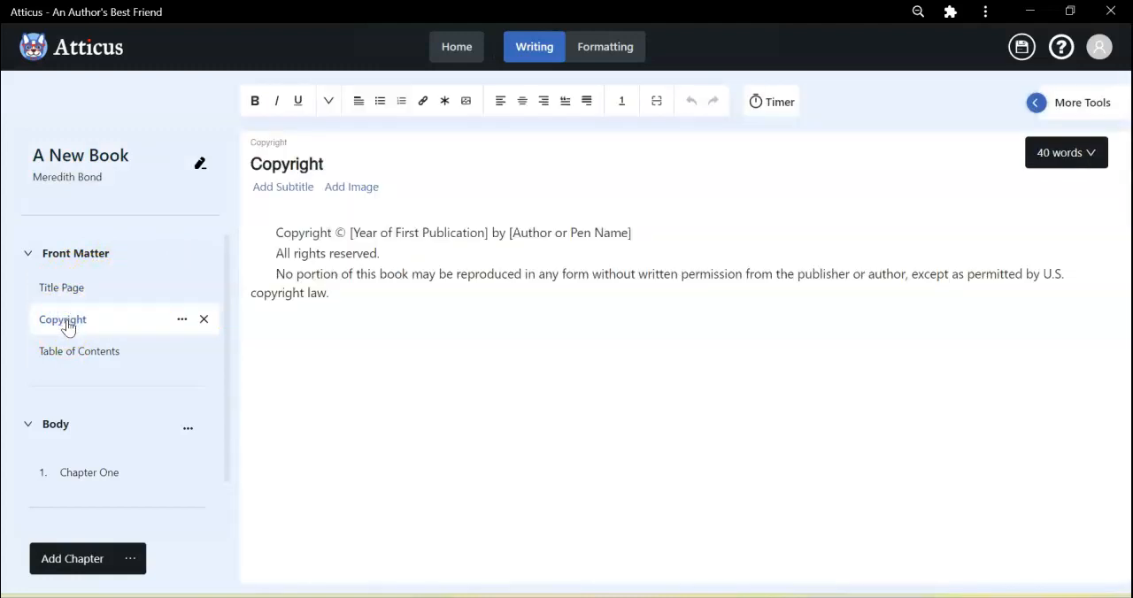
{"action": "left_click", "coordinate": [68, 351]}
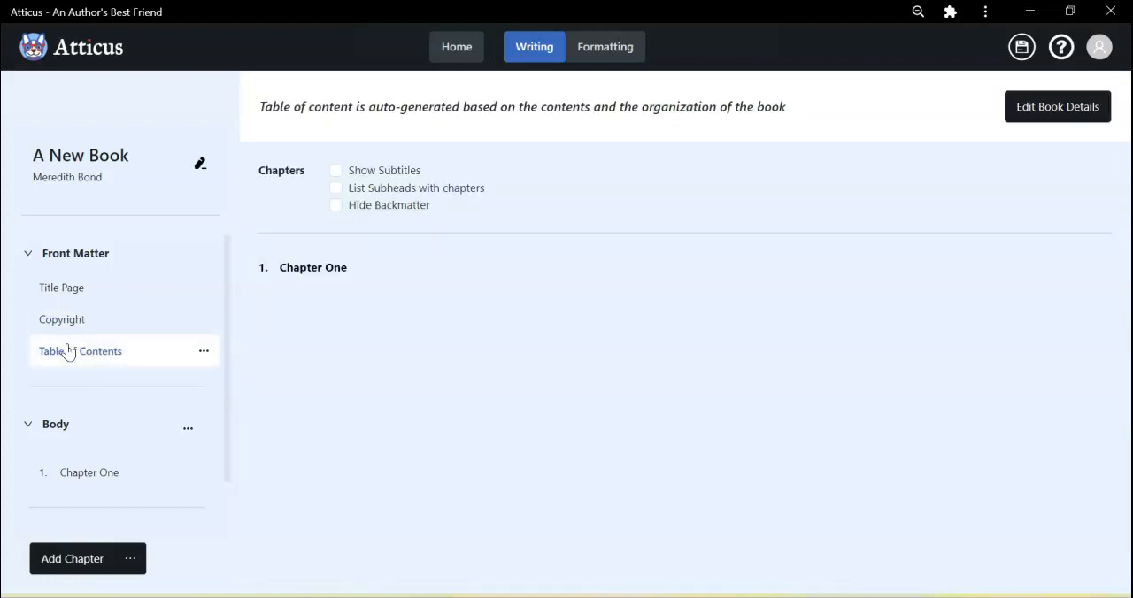
Expand the back matter and look through the page types that can be added, without adding one.
{"action": "scroll", "coordinate": [68, 351], "scroll_direction": "down", "scroll_amount": 1}
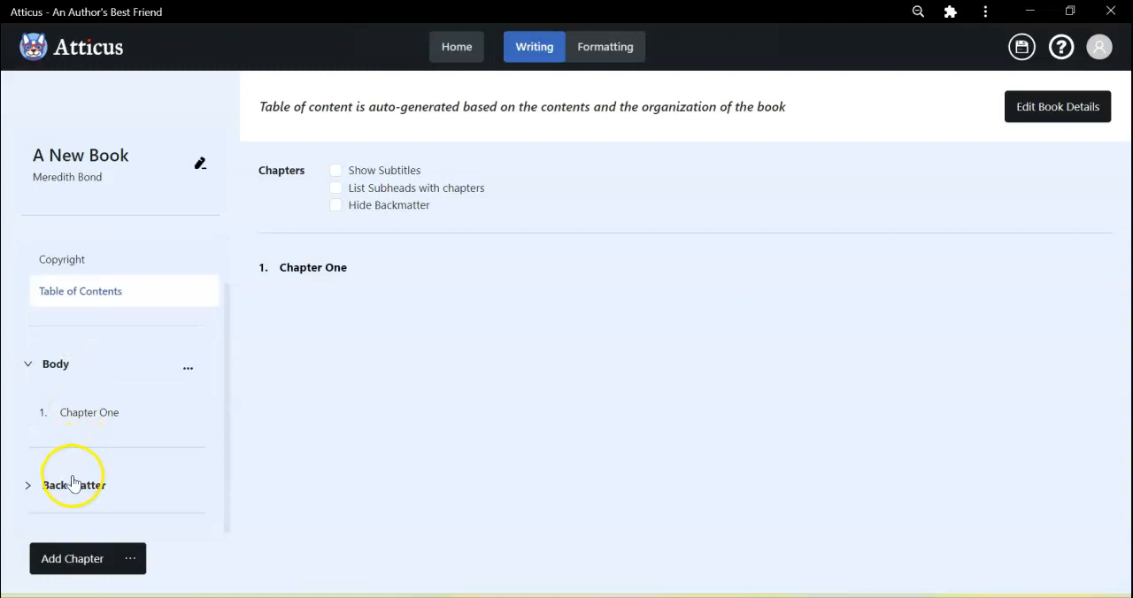
{"action": "left_click", "coordinate": [144, 480]}
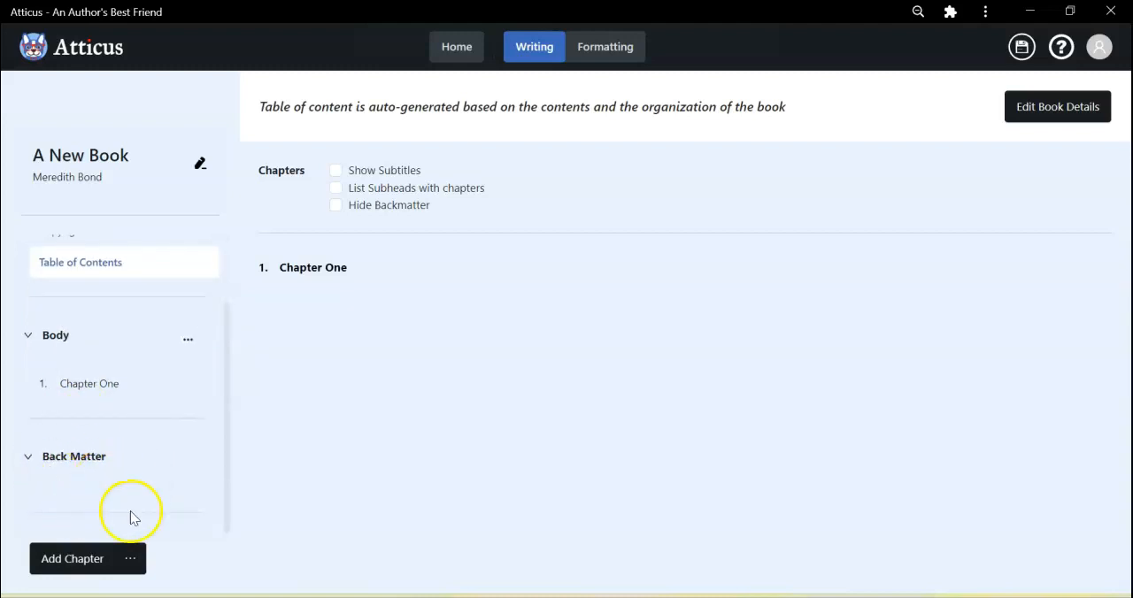
{"action": "left_click", "coordinate": [132, 560]}
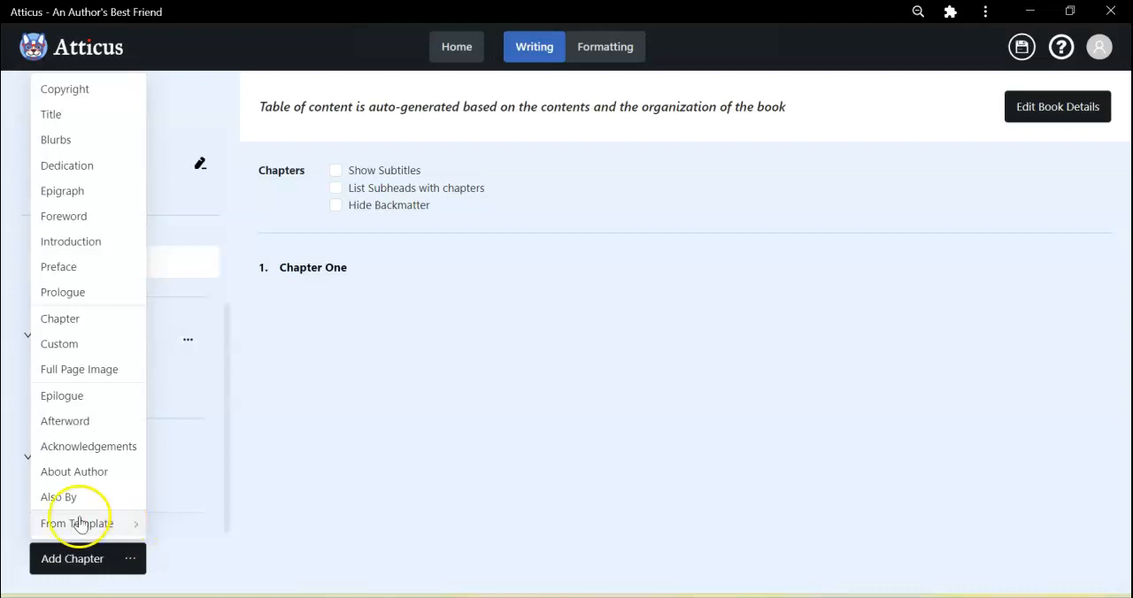
{"action": "left_click", "coordinate": [245, 376]}
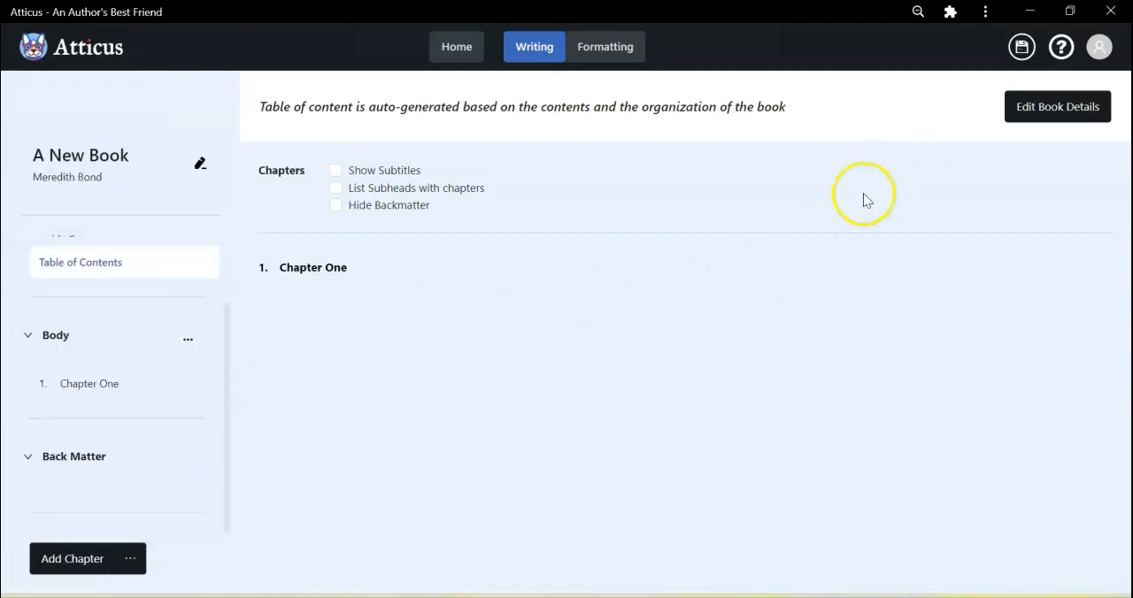
Open Chapter One and look at the sprint timer's writing time and break settings without starting it.
{"action": "left_click", "coordinate": [95, 388]}
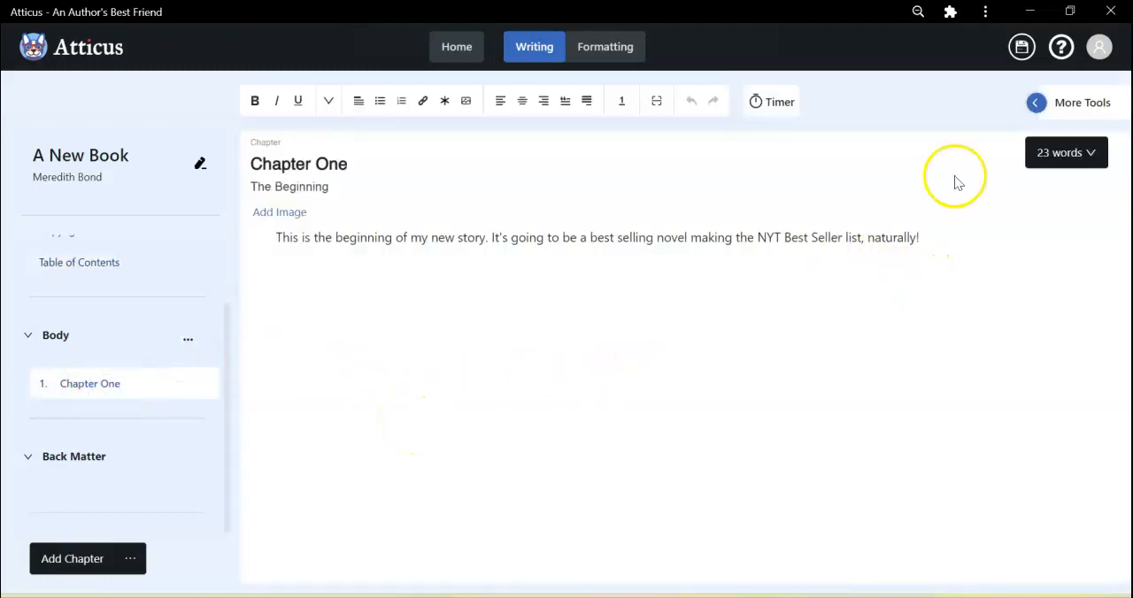
{"action": "left_click", "coordinate": [775, 105]}
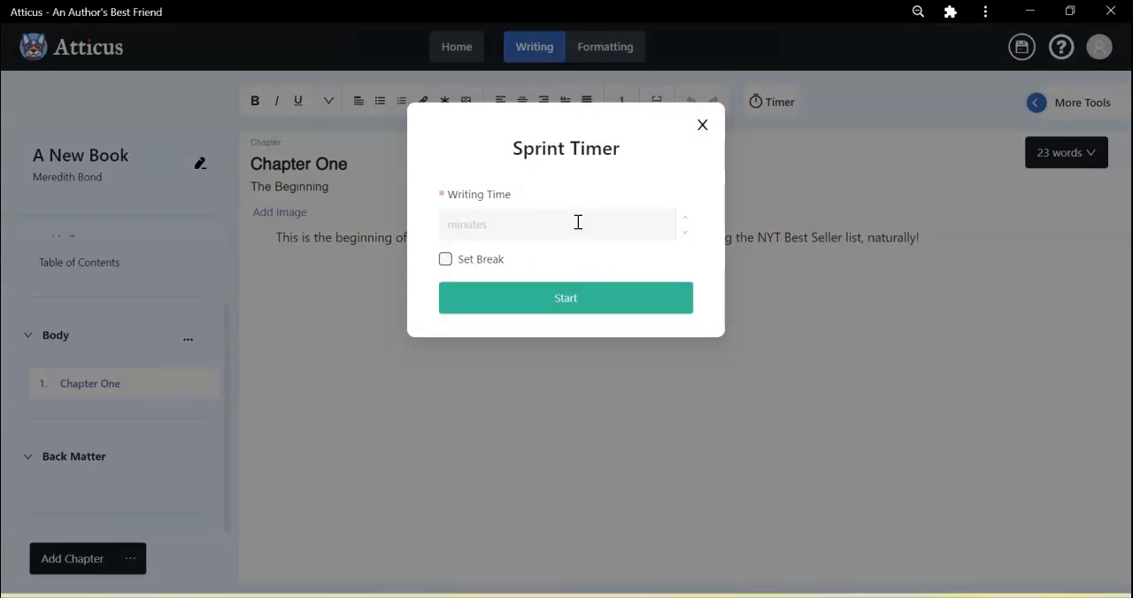
{"action": "left_click", "coordinate": [515, 230]}
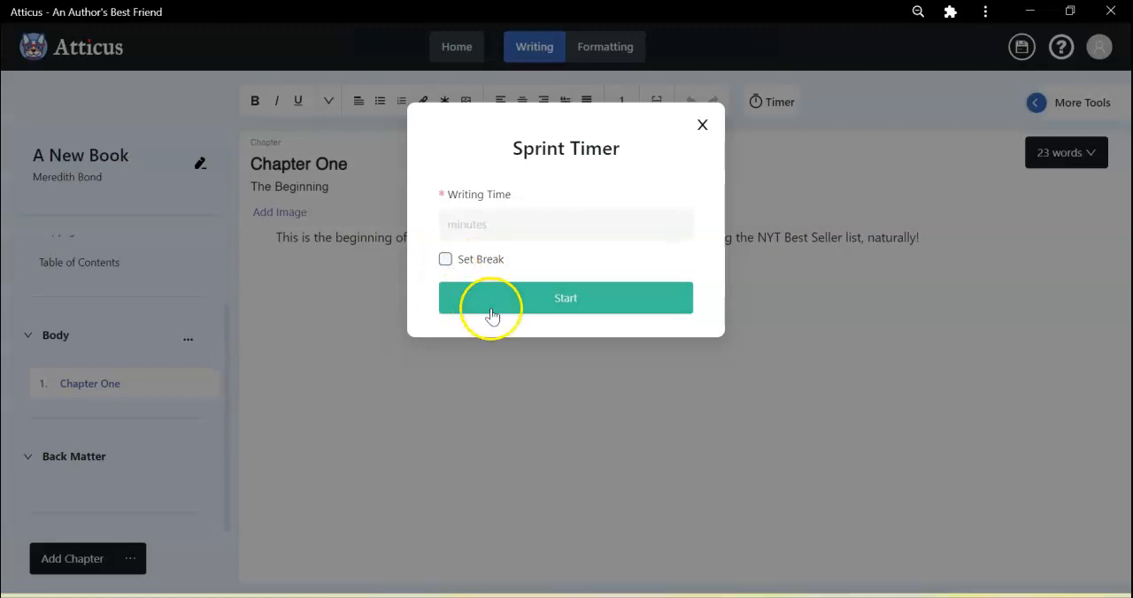
{"action": "left_click", "coordinate": [702, 122]}
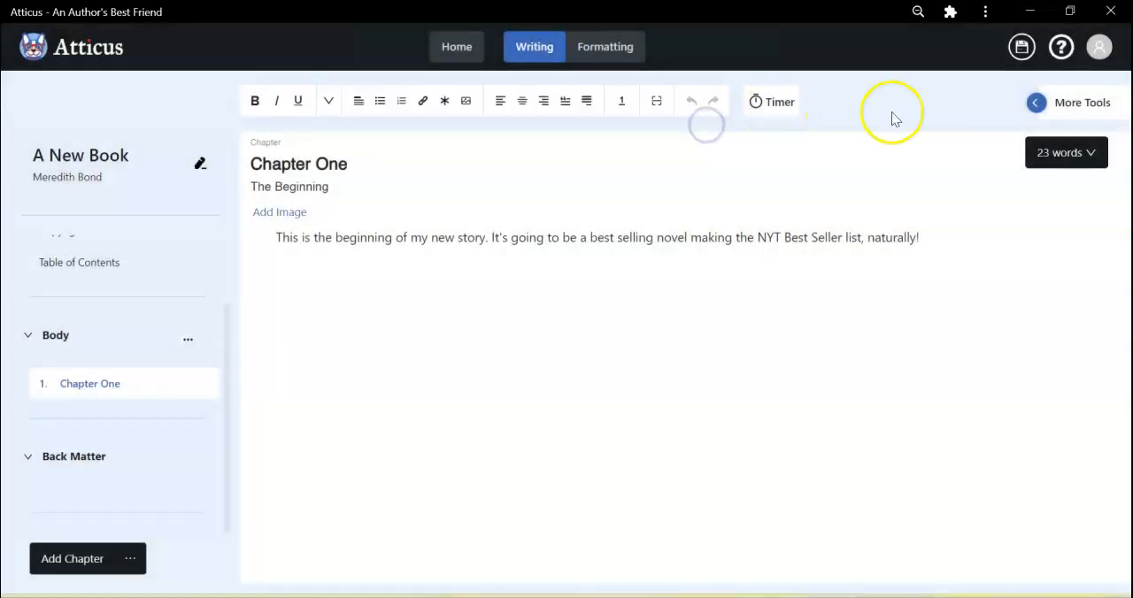
Show the writing goal tools and give the book goal a total word count of 20,000 and the due date 2022-05-31.
{"action": "left_click", "coordinate": [1036, 103]}
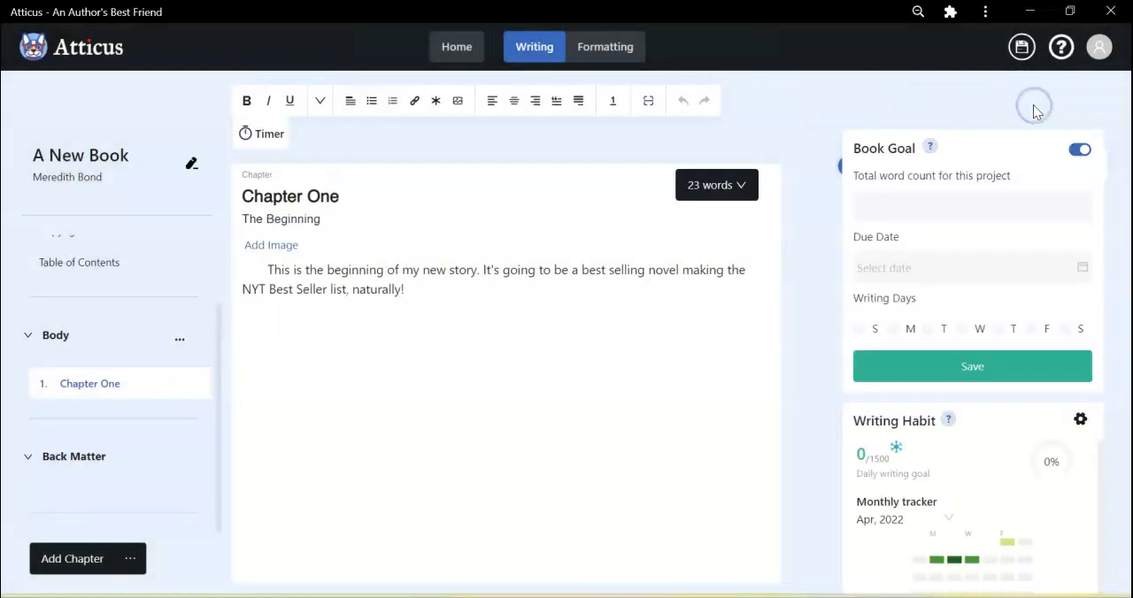
{"action": "left_click", "coordinate": [941, 208]}
{"action": "type", "text": "20"}
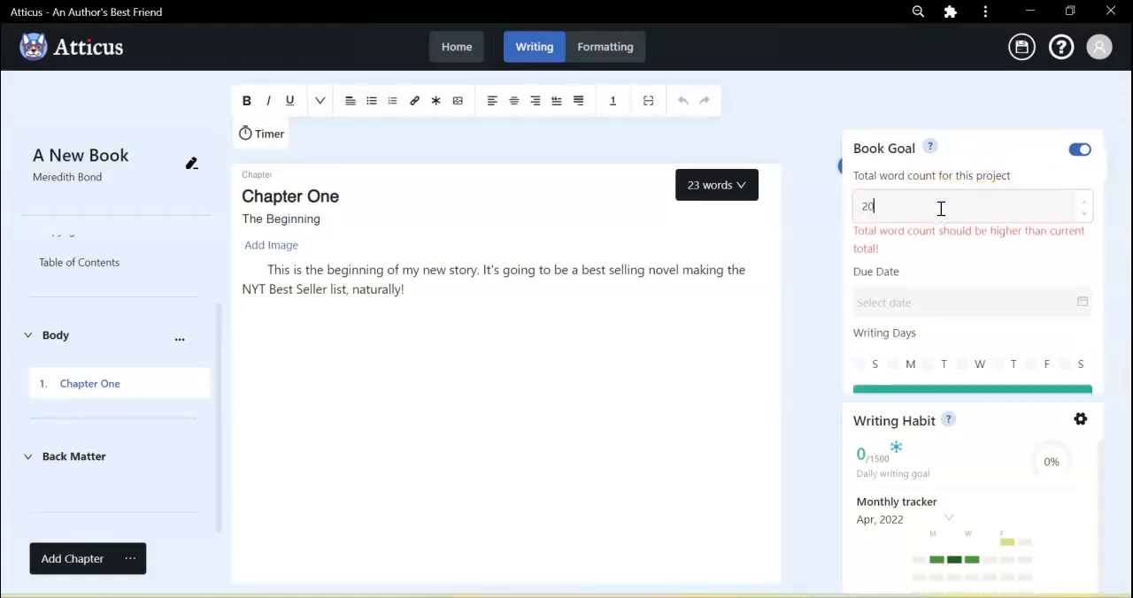
{"action": "type", "text": ",000"}
{"action": "left_click", "coordinate": [934, 265]}
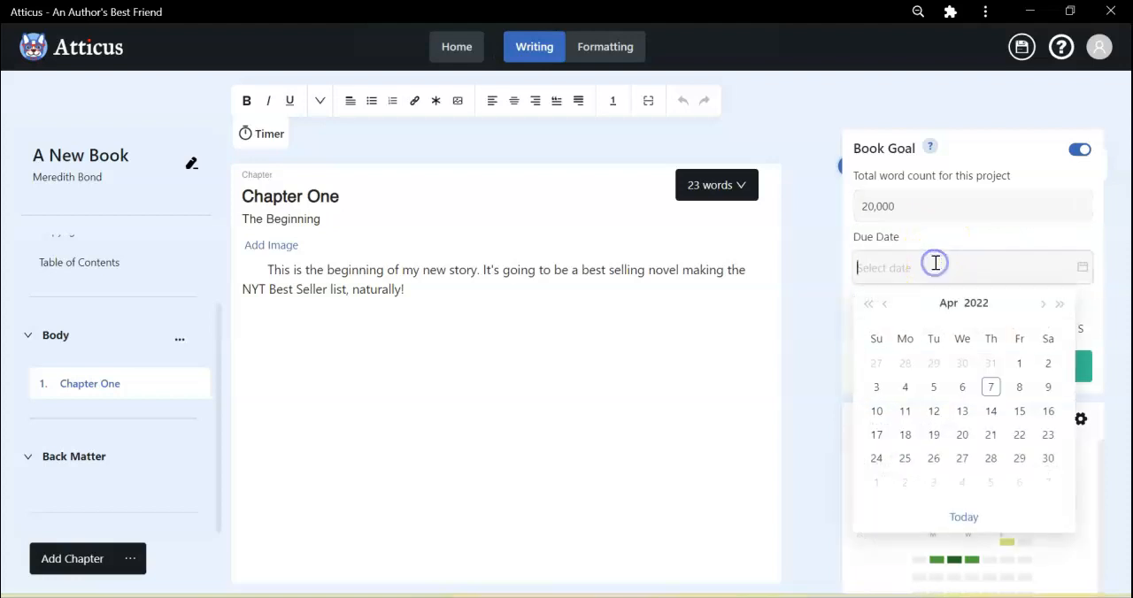
{"action": "left_click", "coordinate": [1059, 305]}
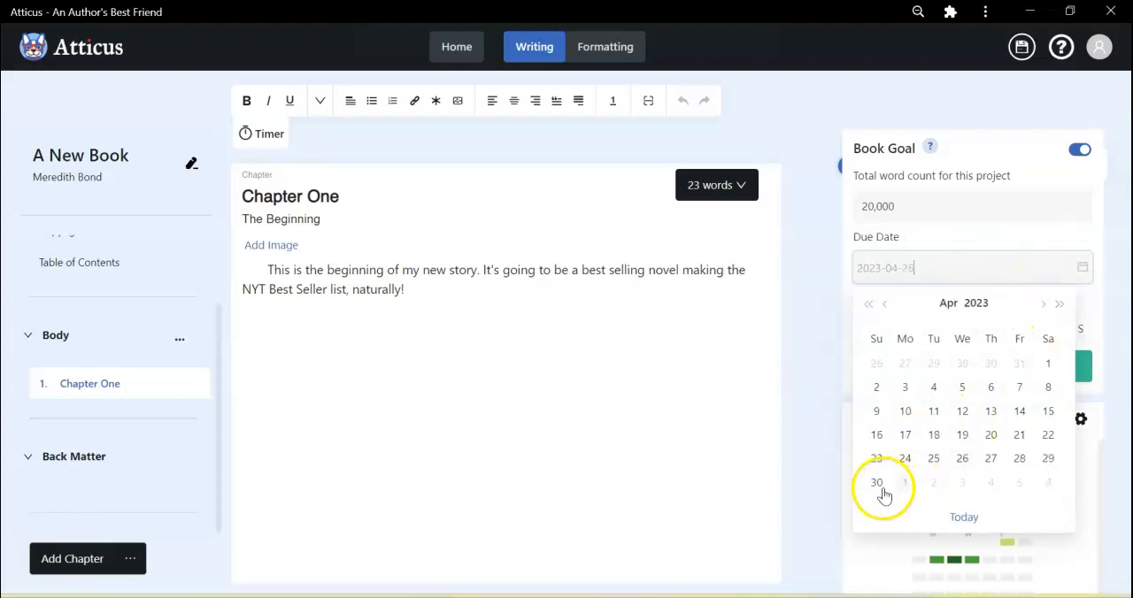
{"action": "left_click", "coordinate": [1044, 315]}
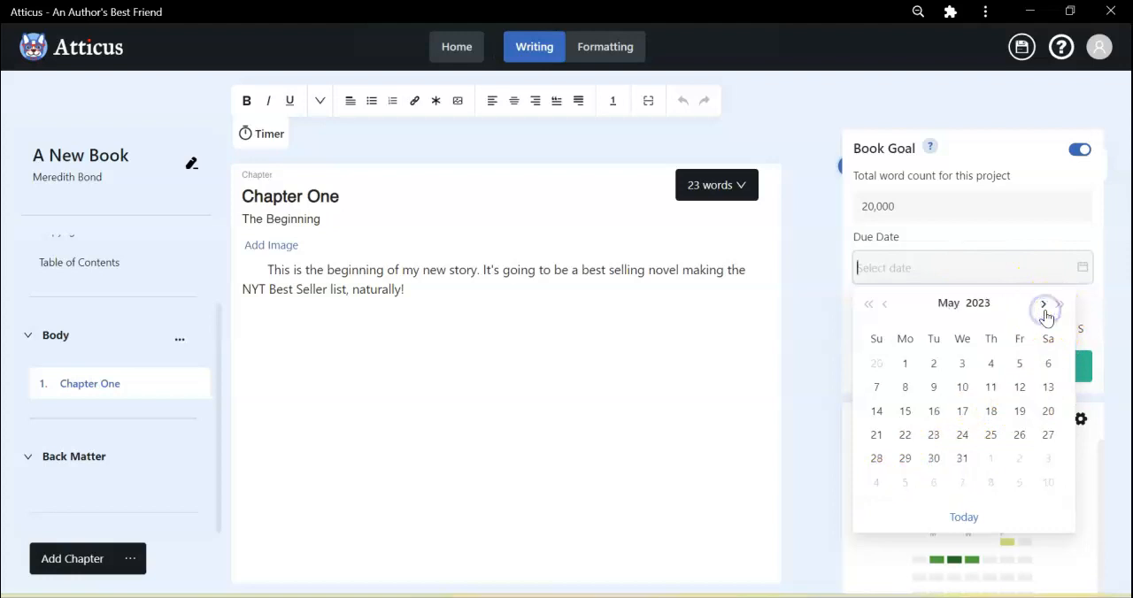
{"action": "left_click", "coordinate": [870, 305]}
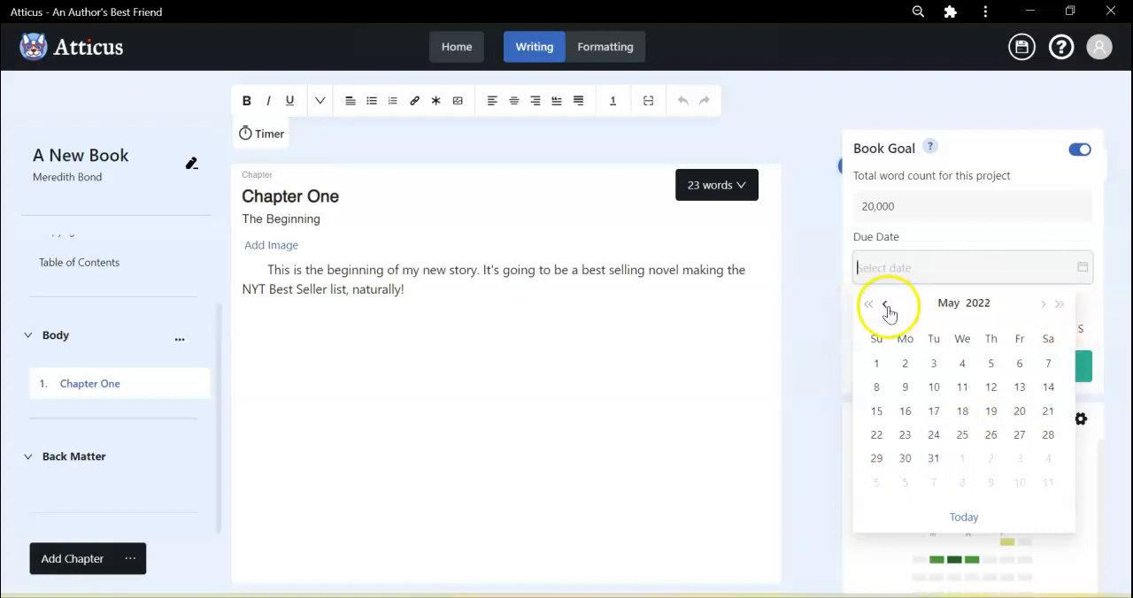
{"action": "left_click", "coordinate": [933, 458]}
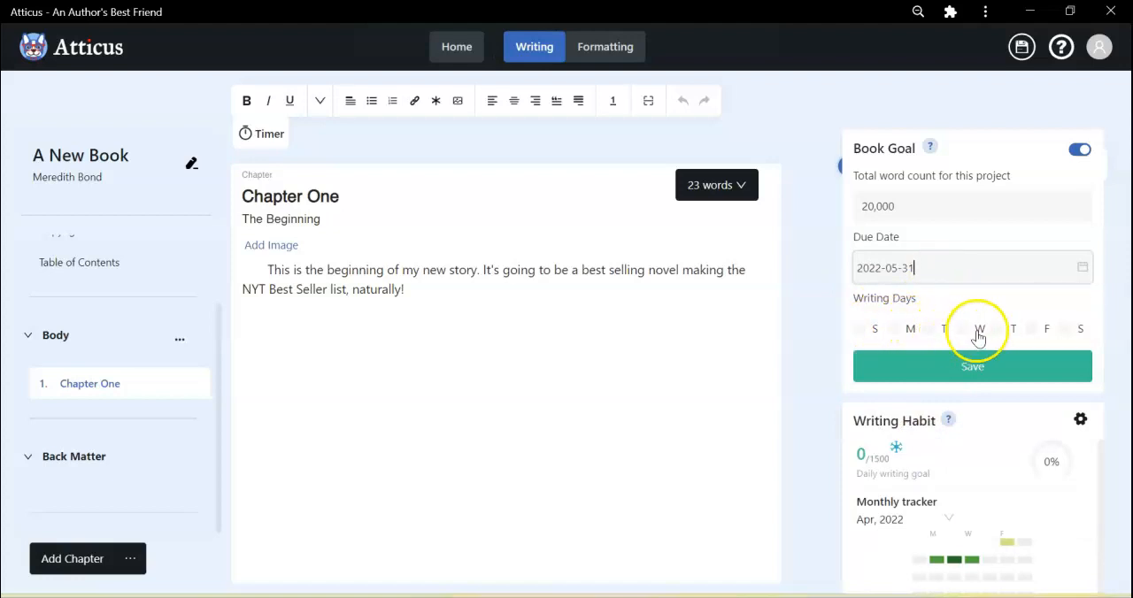
Choose Monday through Friday as the book goal's writing days and save the goal.
{"action": "left_click", "coordinate": [903, 333]}
{"action": "left_click", "coordinate": [926, 329]}
{"action": "left_click", "coordinate": [963, 331]}
{"action": "left_click", "coordinate": [998, 331]}
{"action": "left_click", "coordinate": [1030, 329]}
{"action": "left_click", "coordinate": [961, 367]}
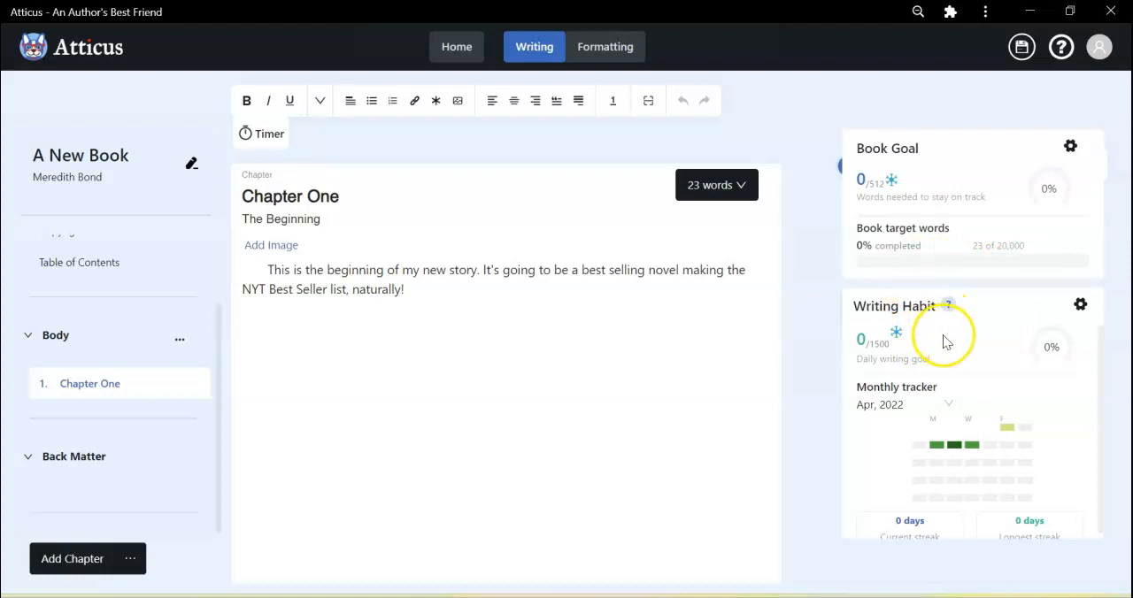
Open the writing habit for editing, save it with 1,500 words per day on Monday through Friday, and look at the monthly tracker.
{"action": "left_click", "coordinate": [1079, 304]}
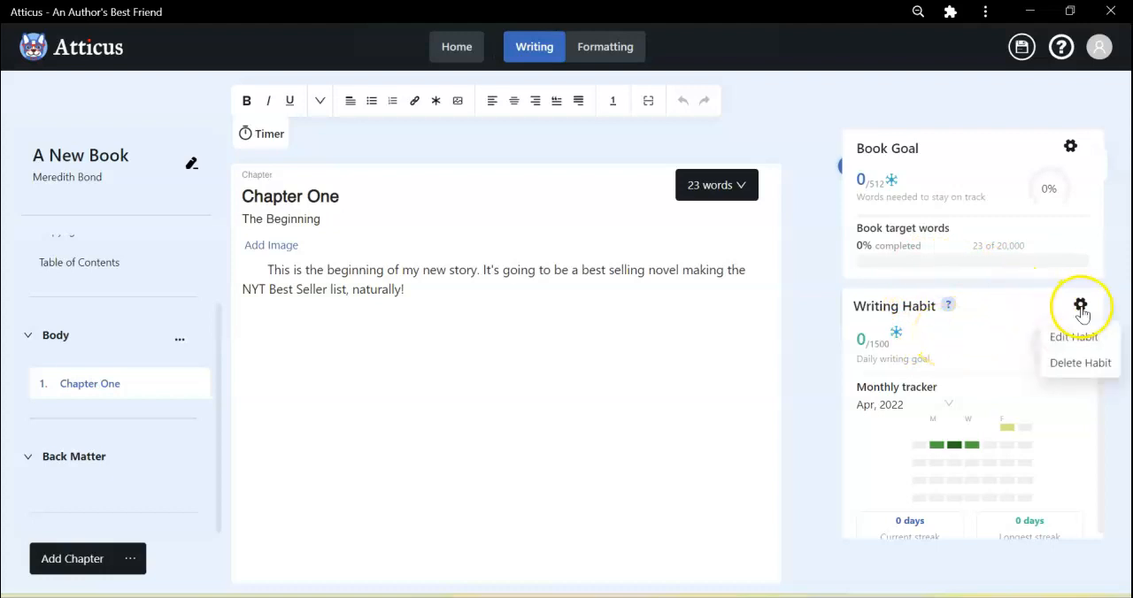
{"action": "left_click", "coordinate": [1080, 337]}
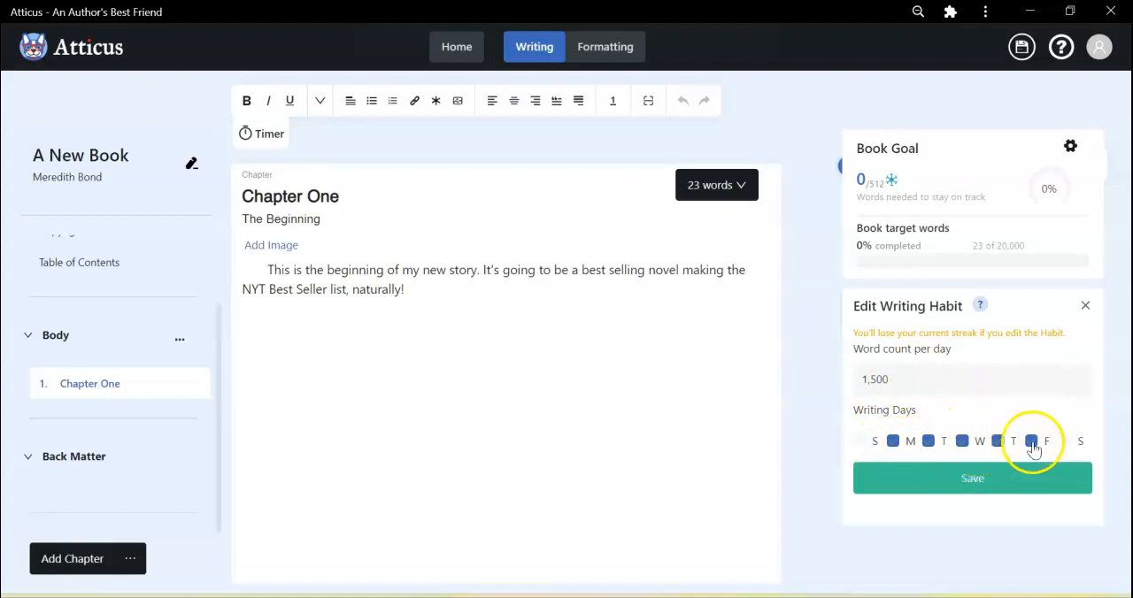
{"action": "left_click", "coordinate": [944, 482]}
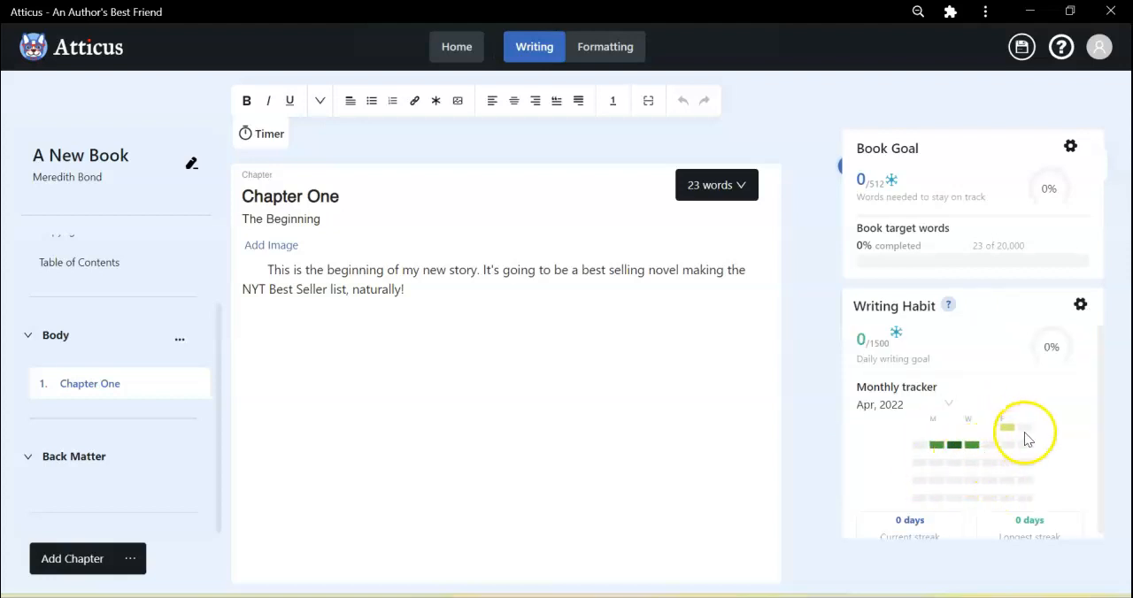
{"action": "mouse_move", "coordinate": [1007, 430]}
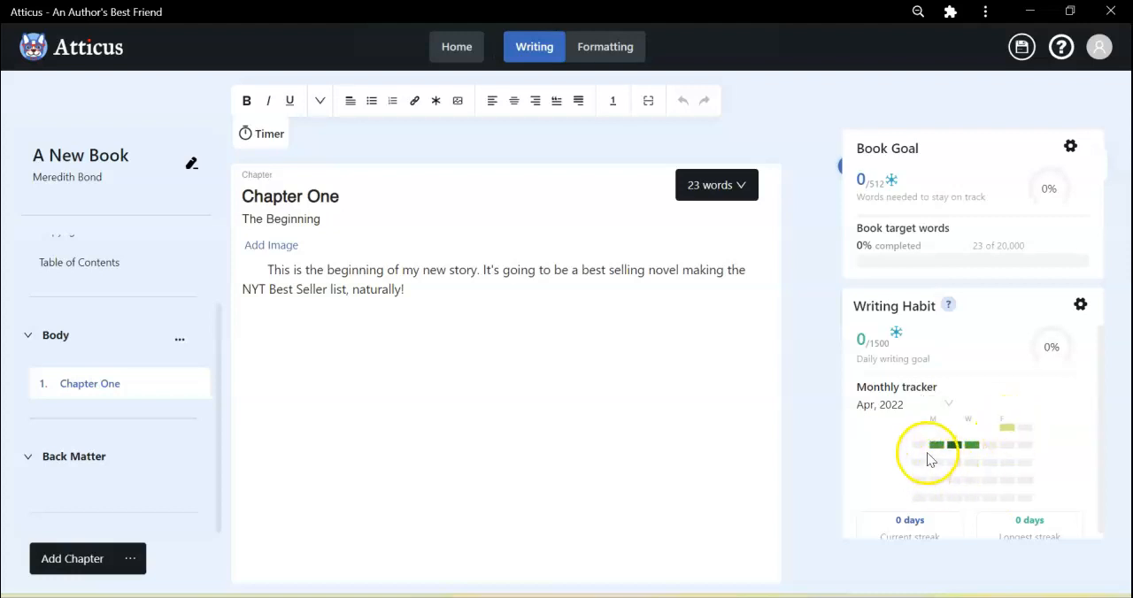
{"action": "mouse_move", "coordinate": [939, 452]}
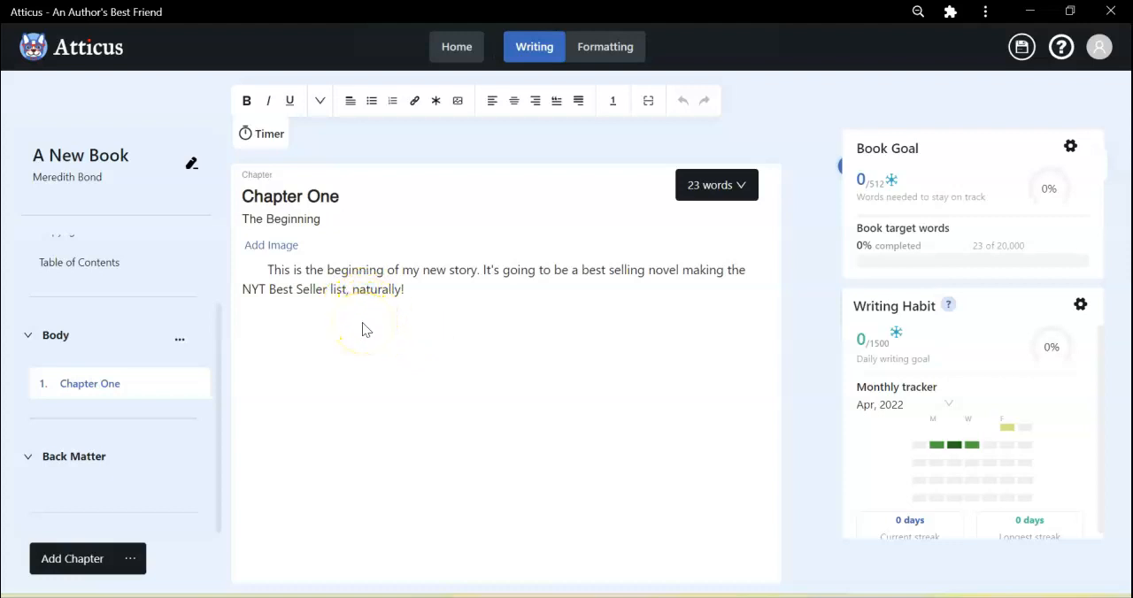
Try to insert an image into the body text of Chapter One.
{"action": "left_click", "coordinate": [457, 100]}
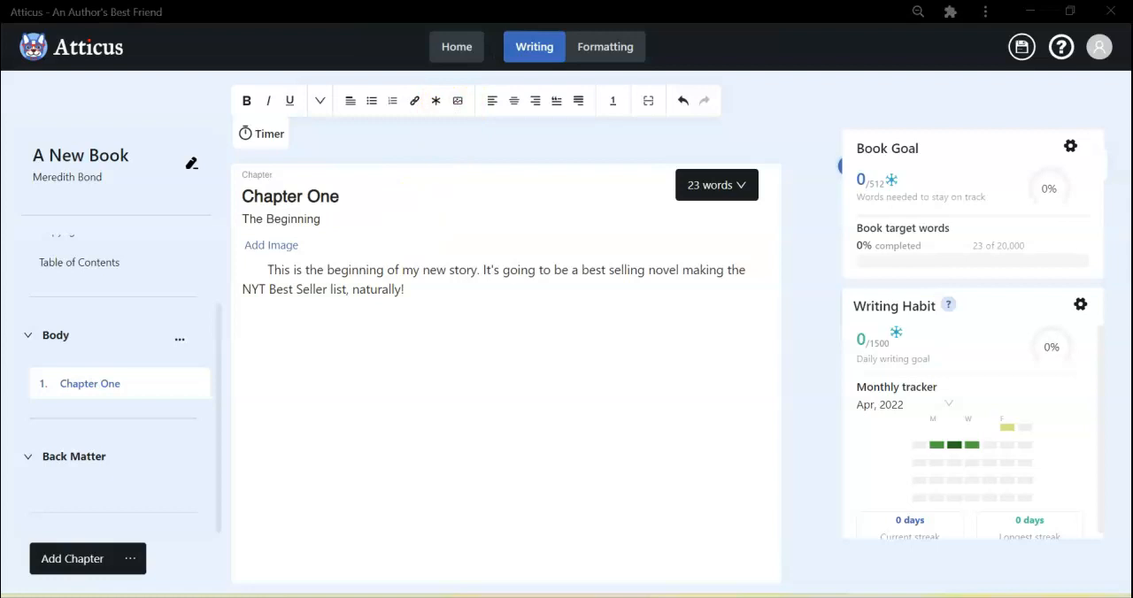
{"action": "left_click", "coordinate": [562, 361]}
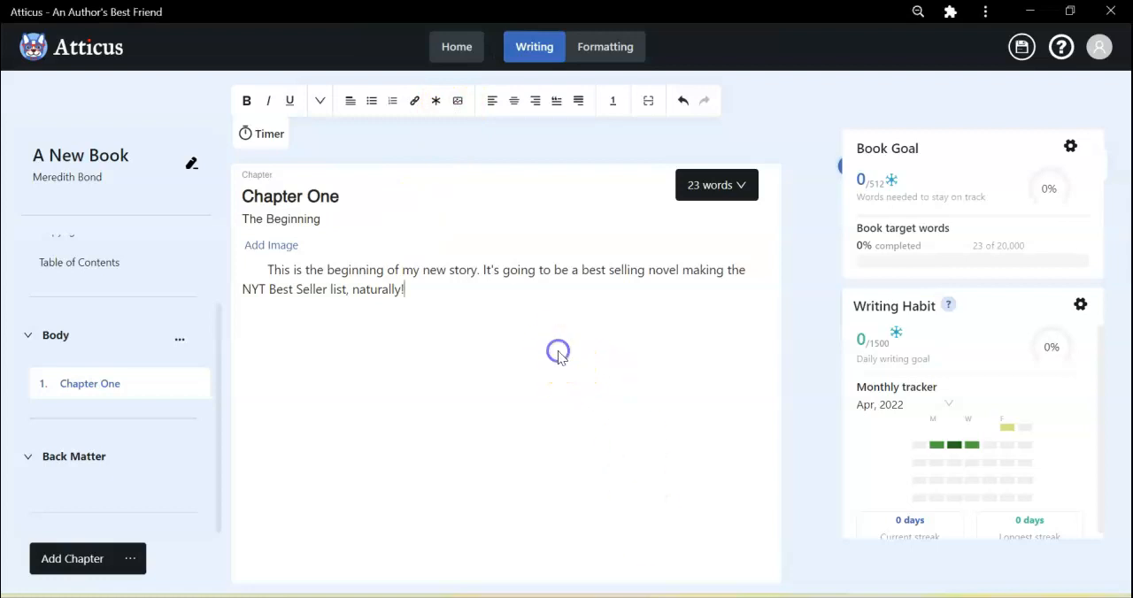
Return to the book library, begin a book upload, and supply The Most Adorable Story.docx from the S-P Course folder.
{"action": "left_click", "coordinate": [454, 54]}
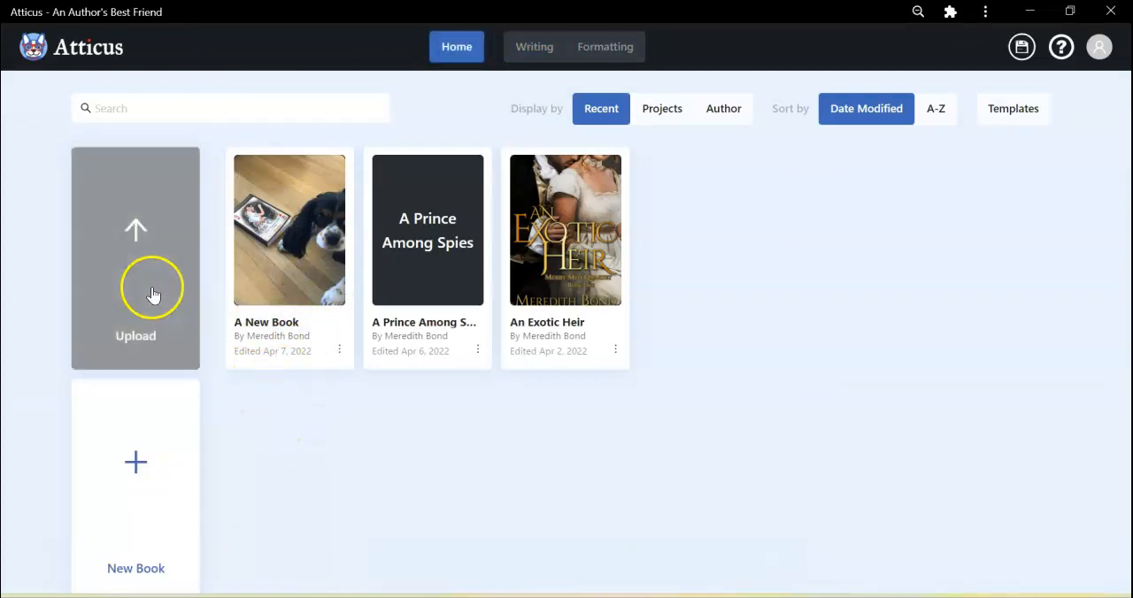
{"action": "left_click", "coordinate": [141, 259]}
{"action": "left_click", "coordinate": [139, 259]}
{"action": "left_click", "coordinate": [142, 257]}
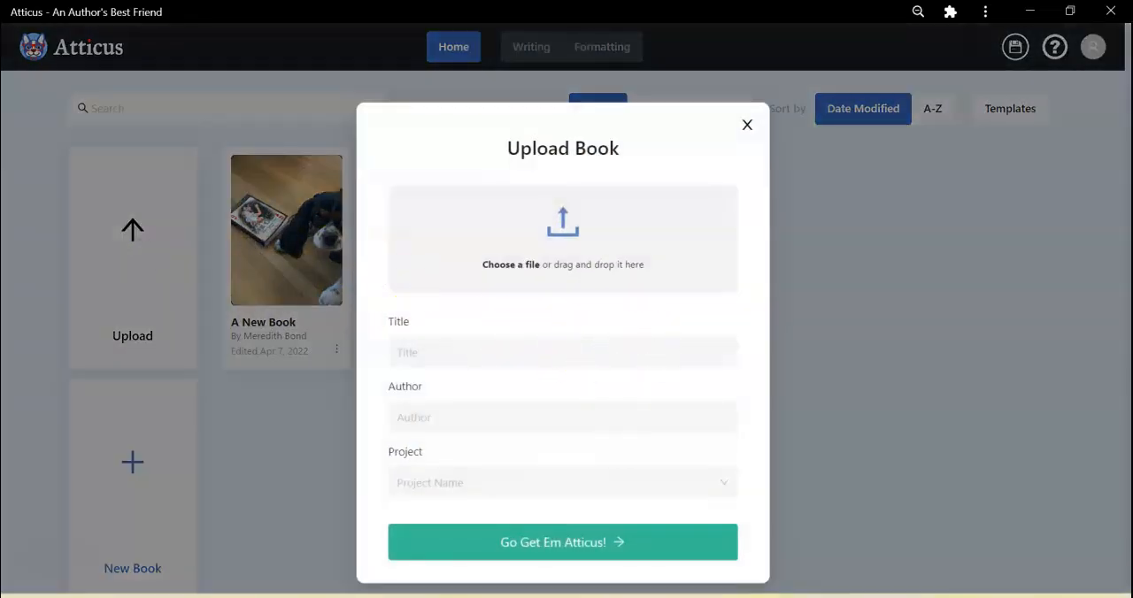
{"action": "left_click", "coordinate": [527, 597]}
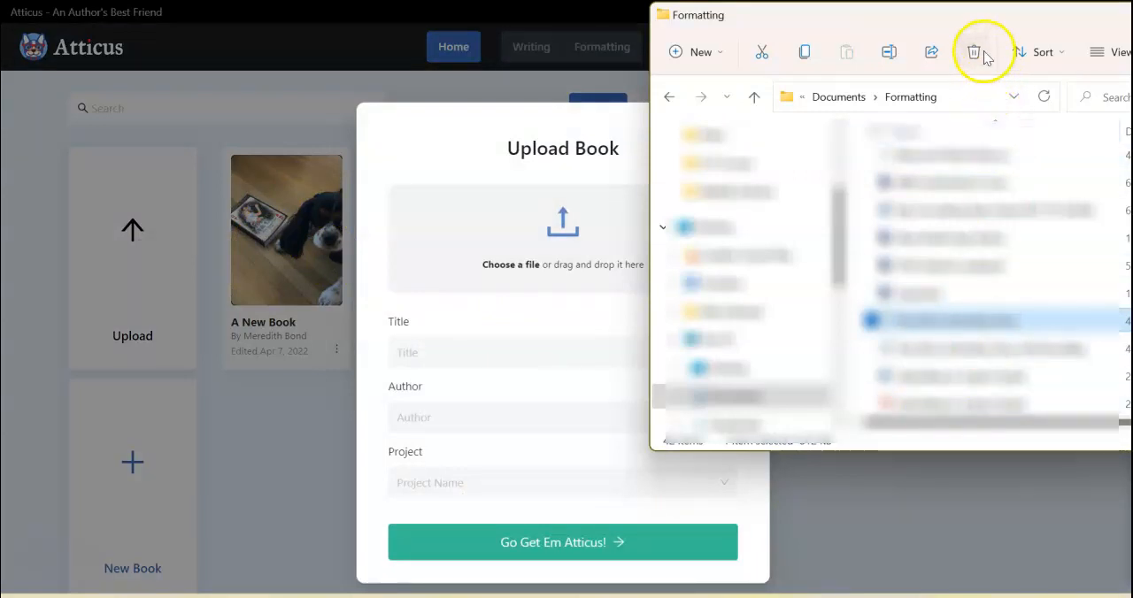
{"action": "left_click", "coordinate": [724, 165]}
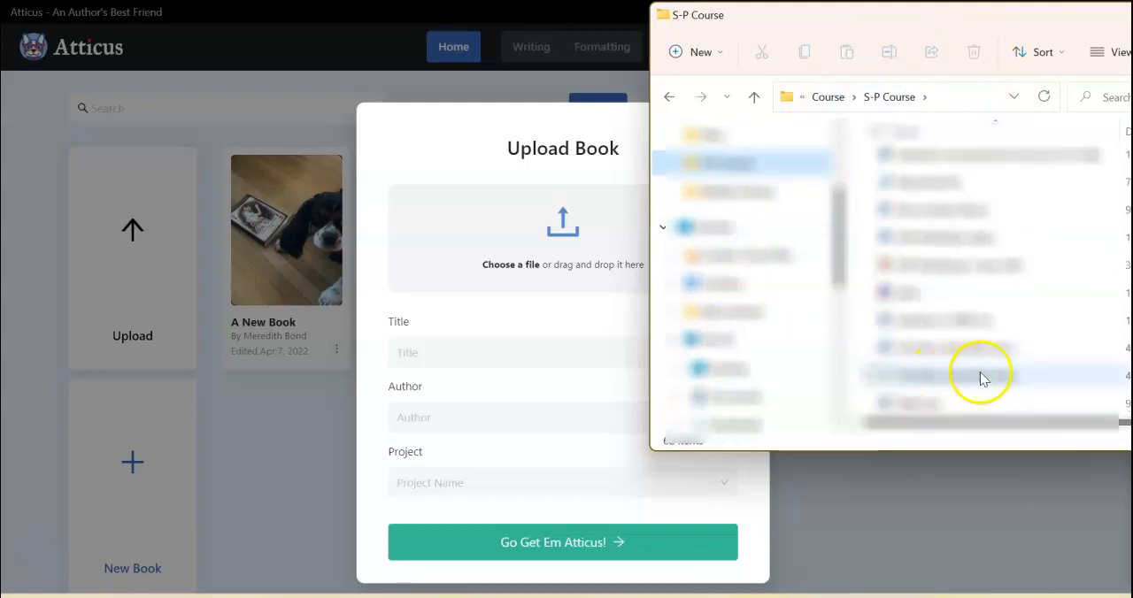
{"action": "left_click_drag", "start_coordinate": [940, 346], "coordinate": [547, 248]}
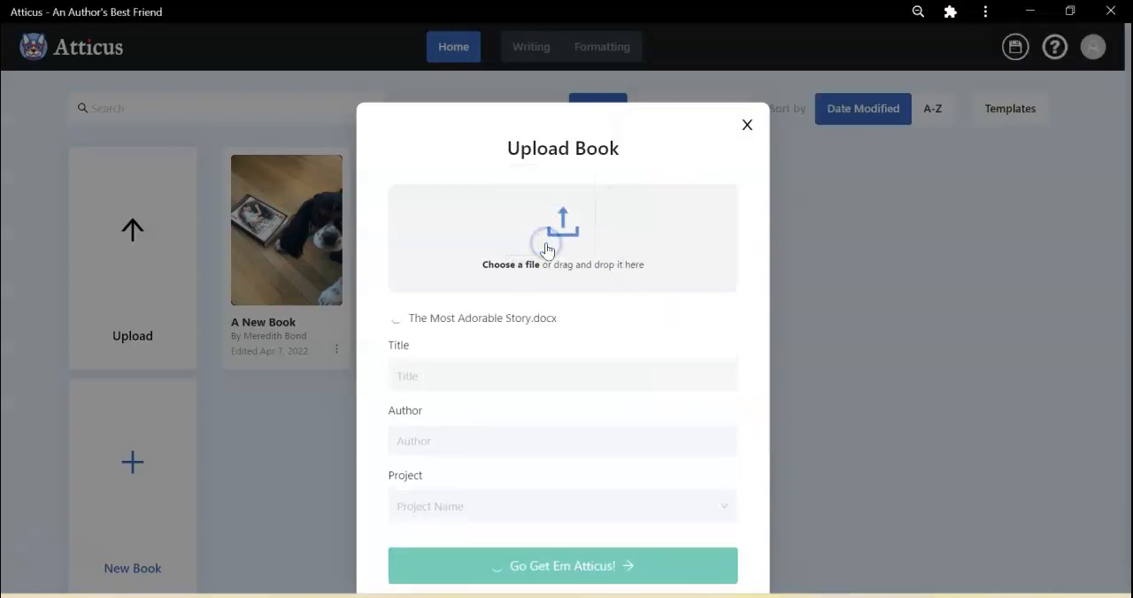
Title the uploaded book "The Most Adorable Story", choose the existing author, and import it without a project name.
{"action": "left_click", "coordinate": [511, 374]}
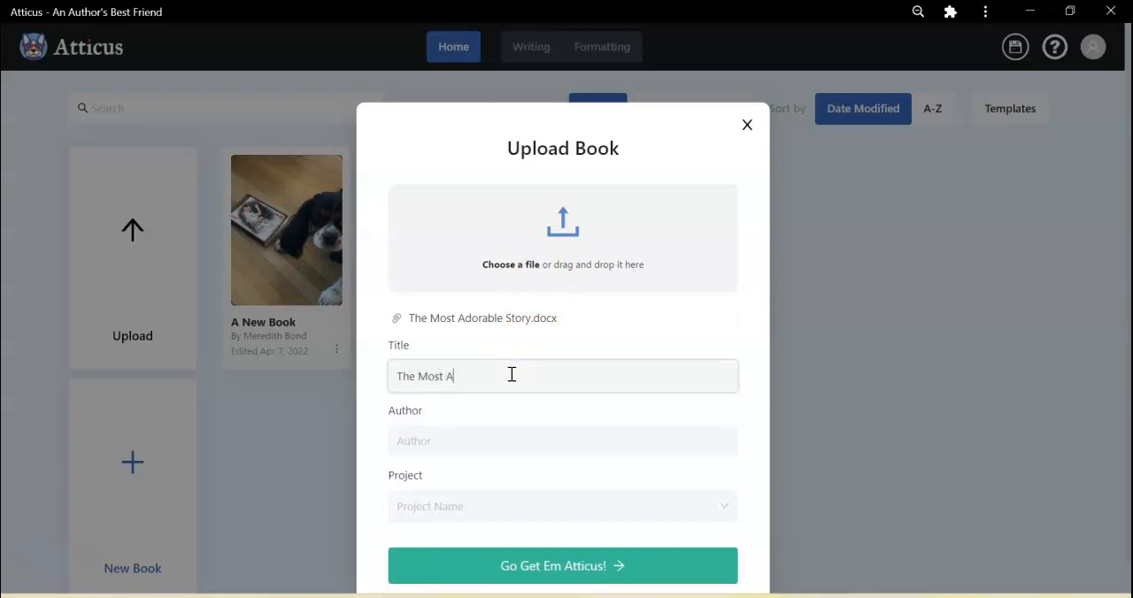
{"action": "key", "text": "Tab"}
{"action": "type", "text": "M"}
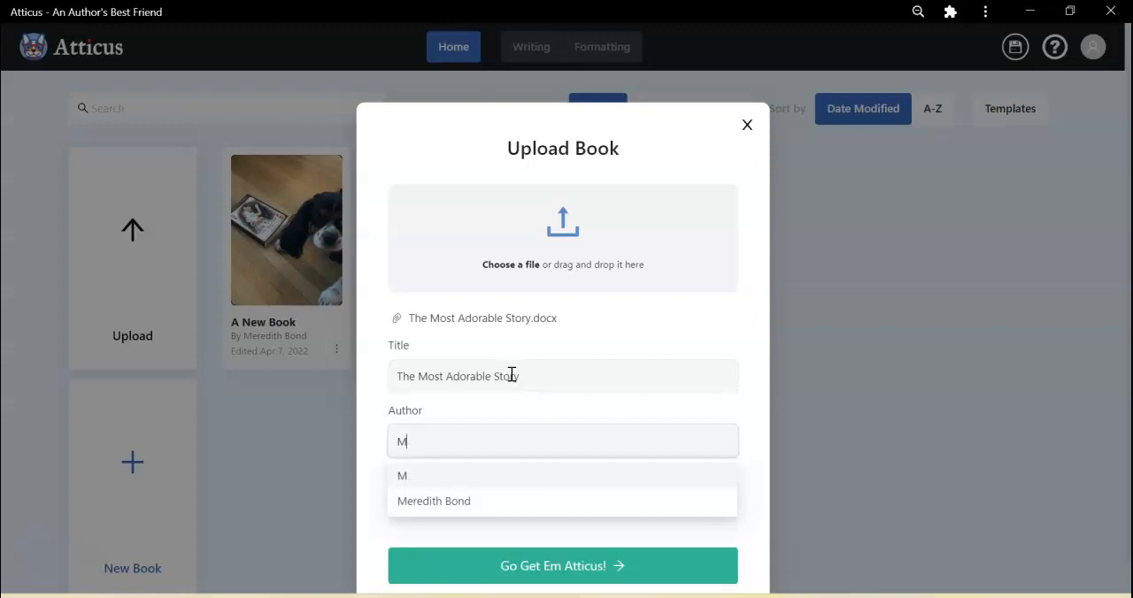
{"action": "left_click", "coordinate": [448, 502]}
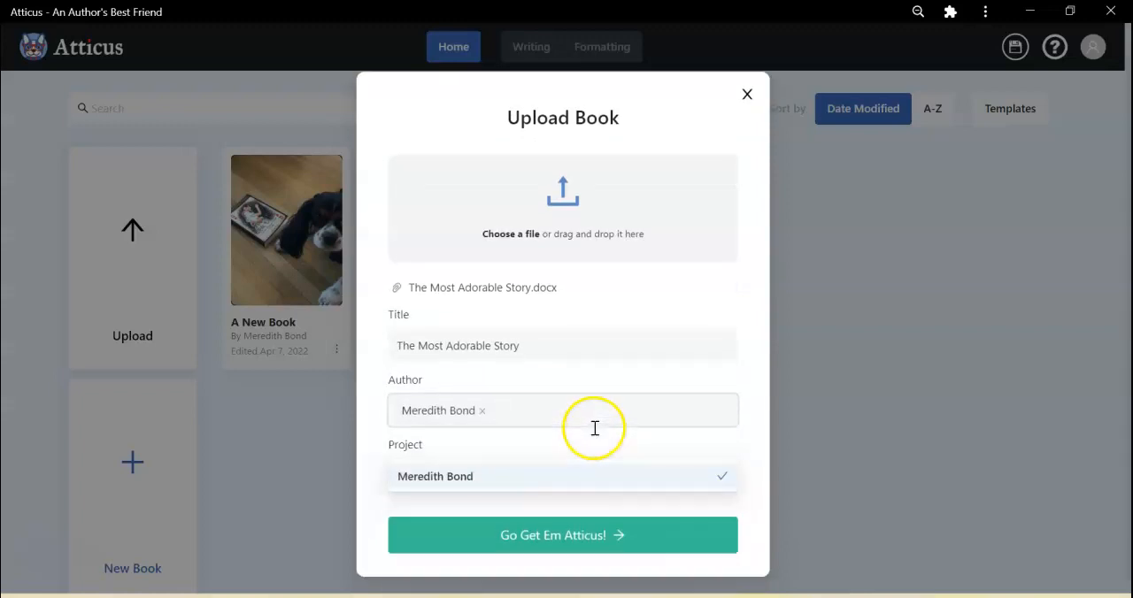
{"action": "left_click", "coordinate": [576, 433]}
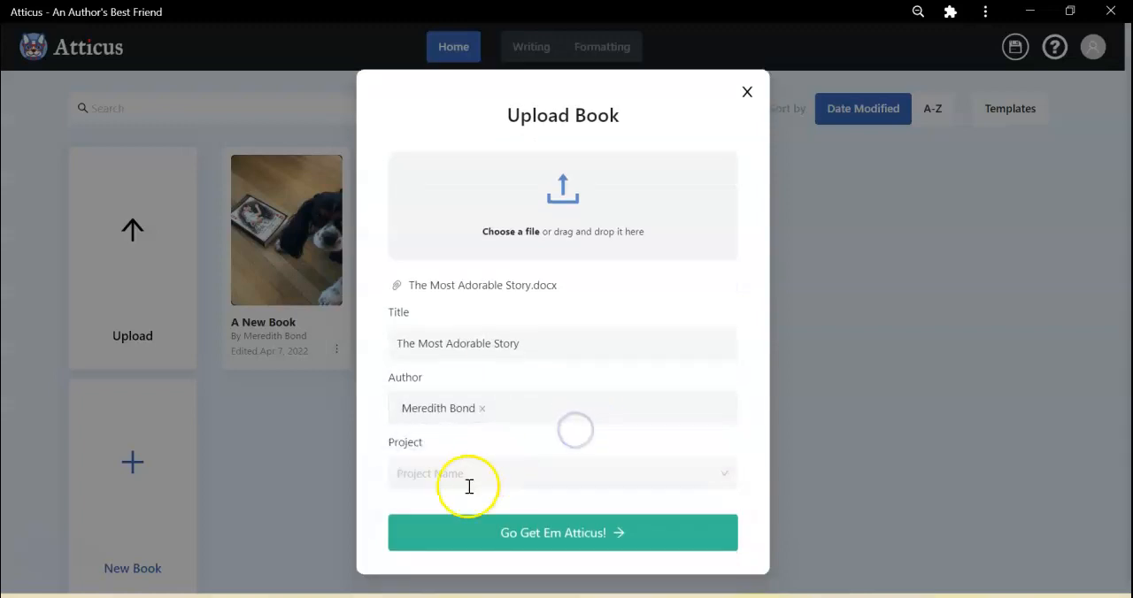
{"action": "left_click", "coordinate": [563, 524]}
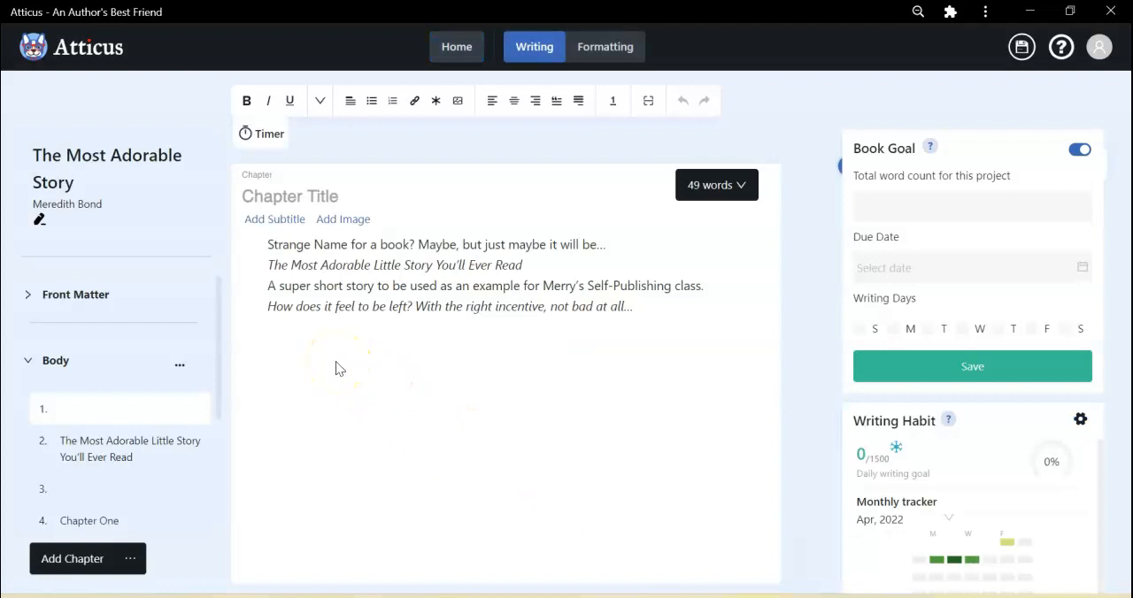
Copy all four lines of description text from the untitled first chapter.
{"action": "left_click", "coordinate": [655, 307]}
{"action": "left_click", "coordinate": [659, 308]}
{"action": "left_click_drag", "start_coordinate": [659, 307], "coordinate": [262, 250]}
{"action": "left_click", "coordinate": [274, 346]}
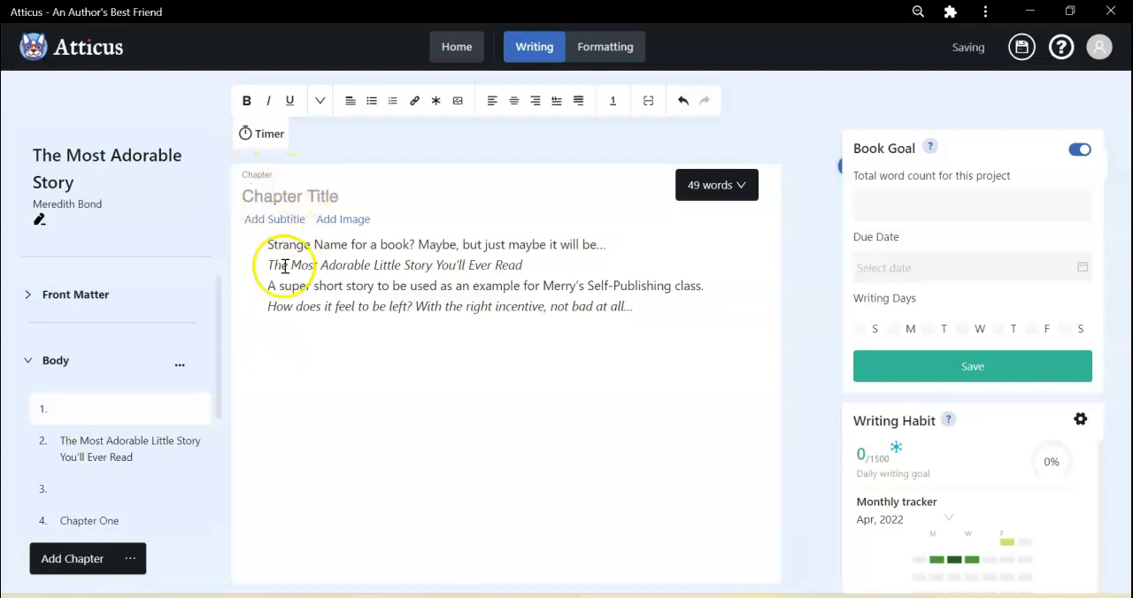
{"action": "left_click_drag", "start_coordinate": [664, 308], "coordinate": [278, 246]}
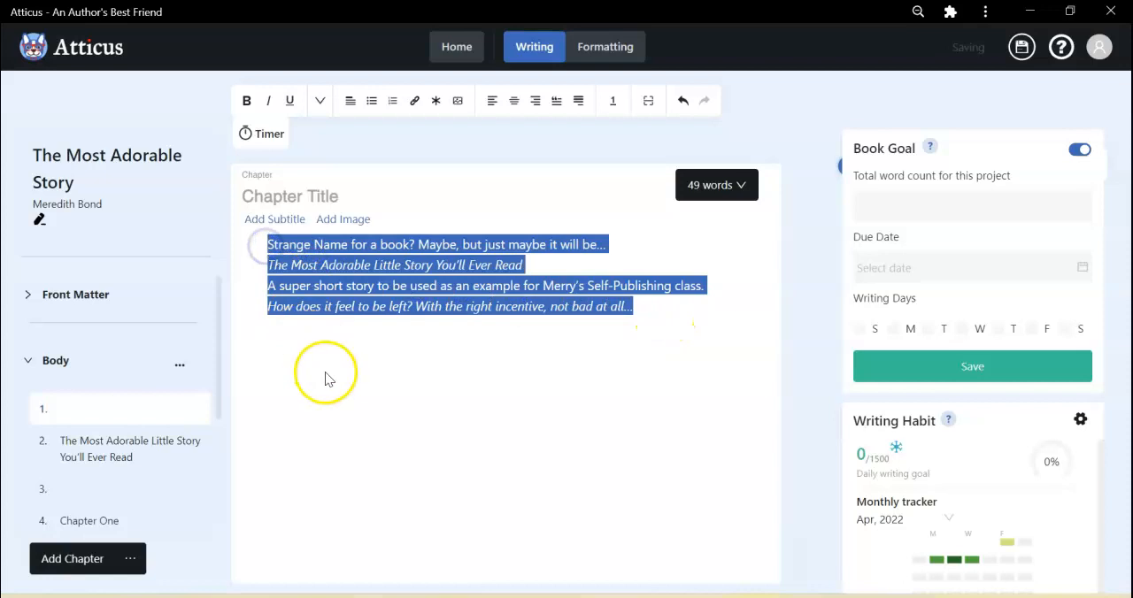
{"action": "right_click", "coordinate": [357, 295]}
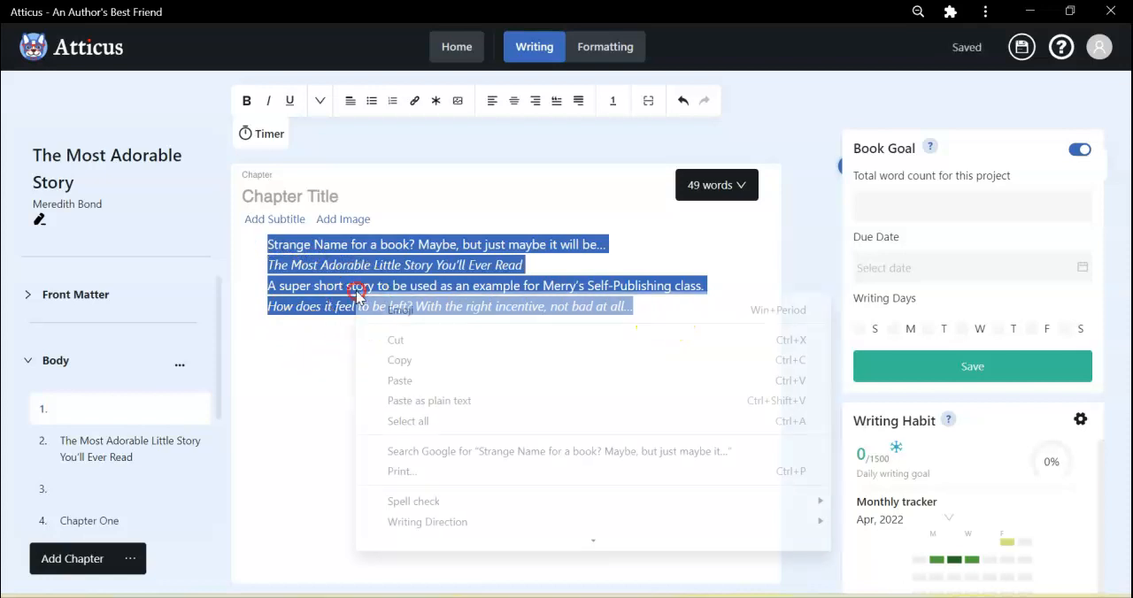
{"action": "left_click", "coordinate": [404, 358]}
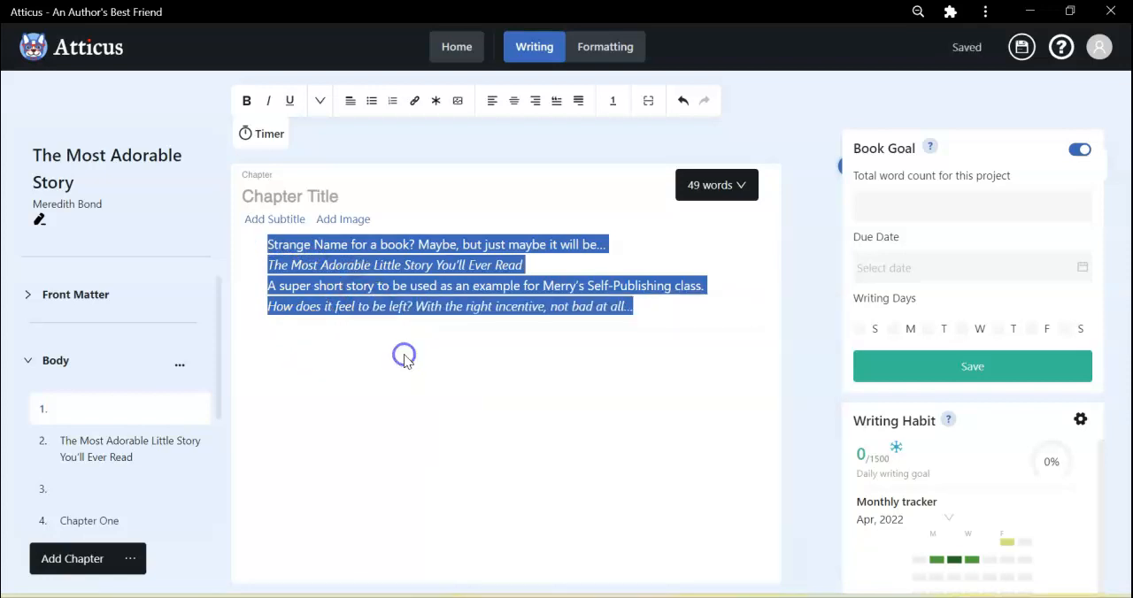
Add a Blurbs page to the front matter and paste the copied description text into it.
{"action": "left_click", "coordinate": [63, 298]}
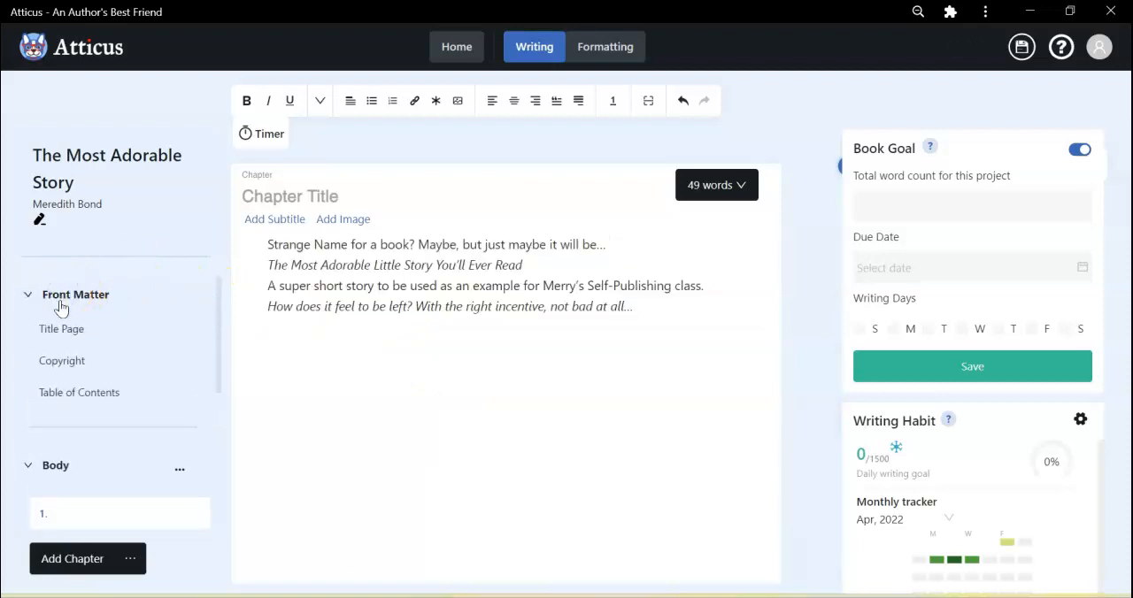
{"action": "left_click", "coordinate": [131, 559]}
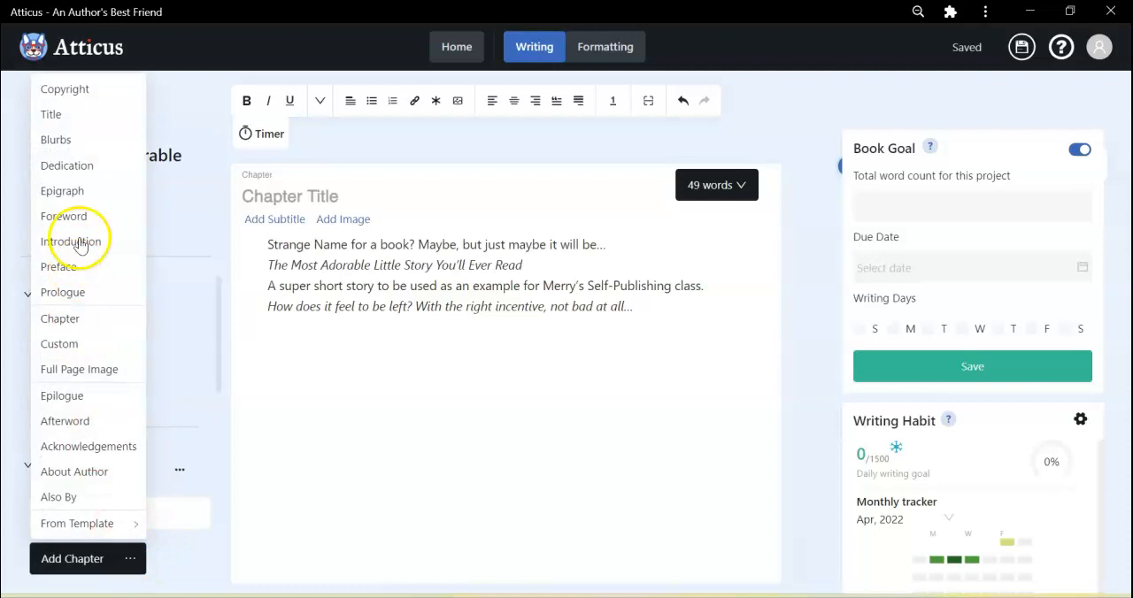
{"action": "left_click", "coordinate": [64, 141]}
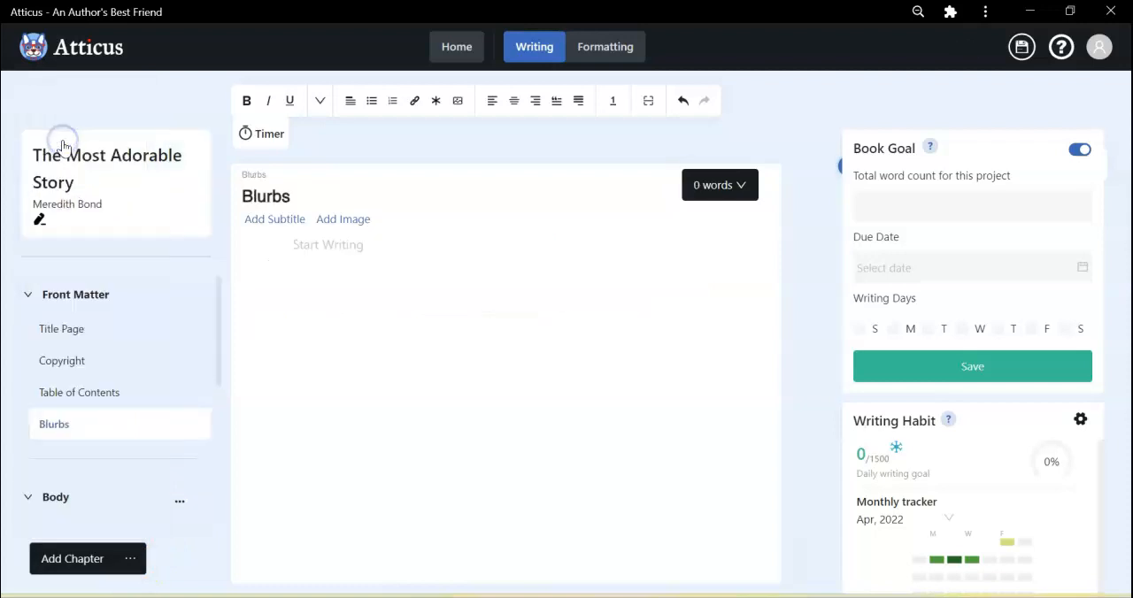
{"action": "left_click", "coordinate": [362, 250]}
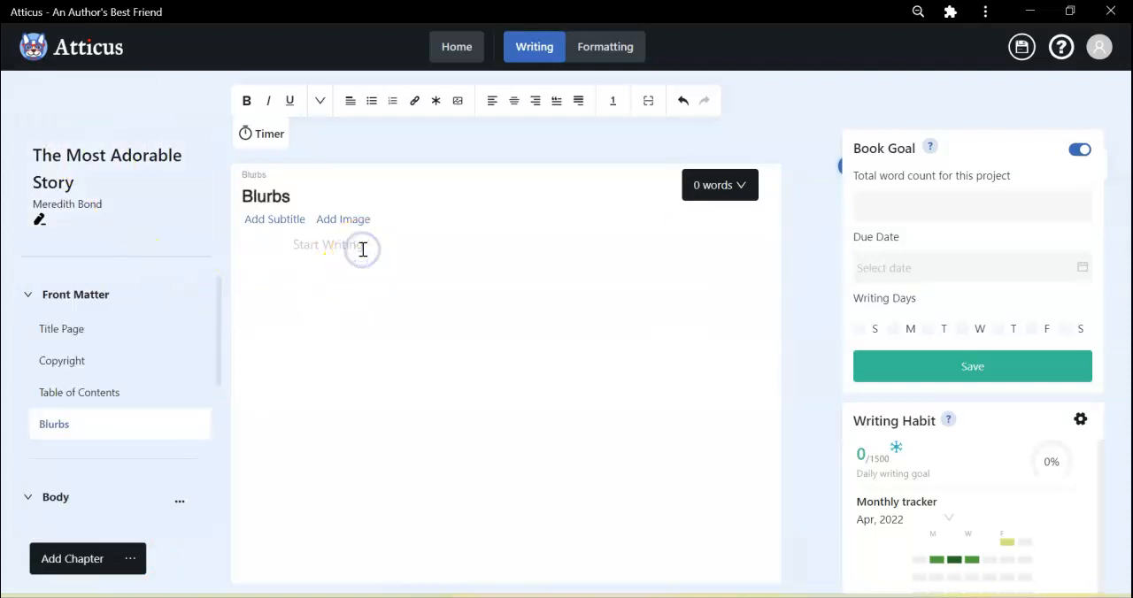
{"action": "right_click", "coordinate": [362, 249]}
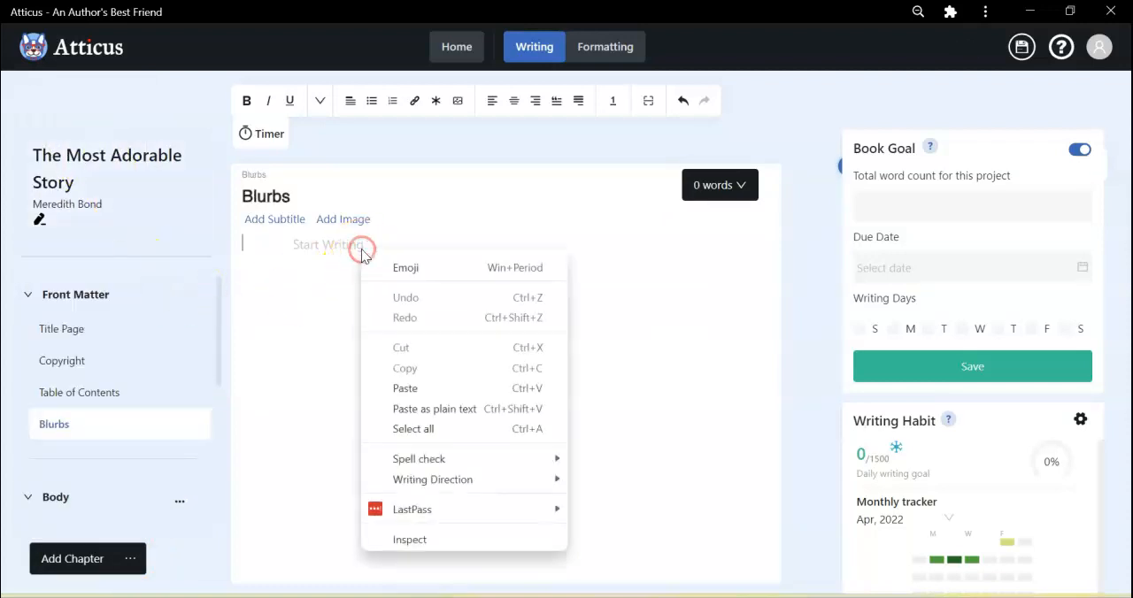
{"action": "left_click", "coordinate": [421, 390]}
Remove the blank lines after the first line of the Blurbs text and clear the page's title.
{"action": "left_click", "coordinate": [318, 287]}
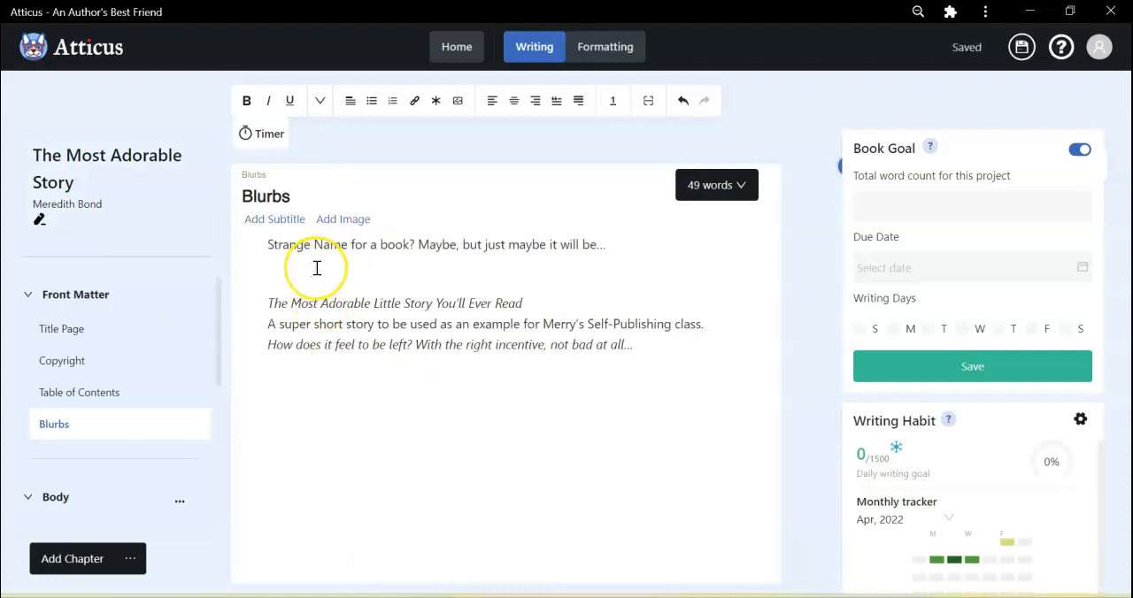
{"action": "key", "text": "BackSpace"}
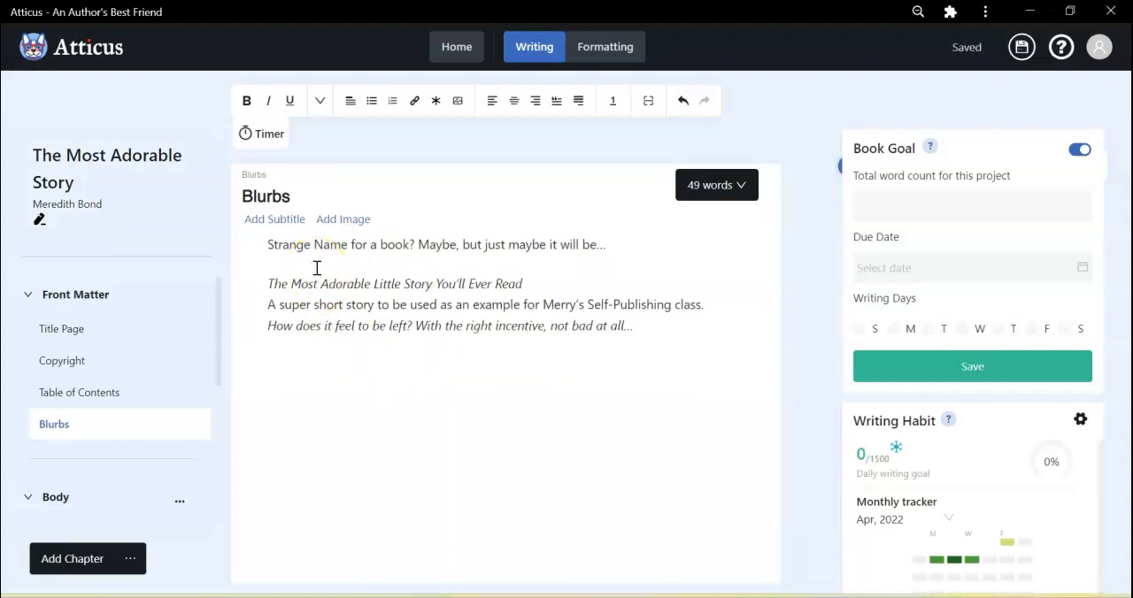
{"action": "key", "text": "BackSpace"}
{"action": "left_click_drag", "start_coordinate": [288, 195], "coordinate": [237, 202]}
{"action": "key", "text": "BackSpace"}
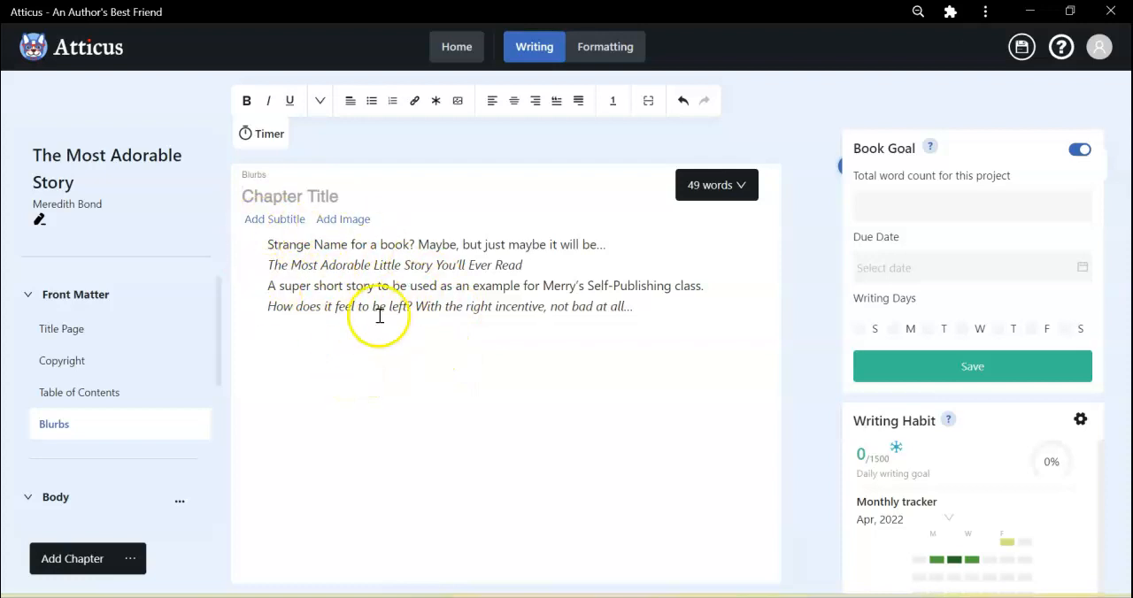
Title the untitled first body chapter "Description" and move it to the top of the front matter.
{"action": "scroll", "coordinate": [146, 398], "scroll_direction": "down", "scroll_amount": 3}
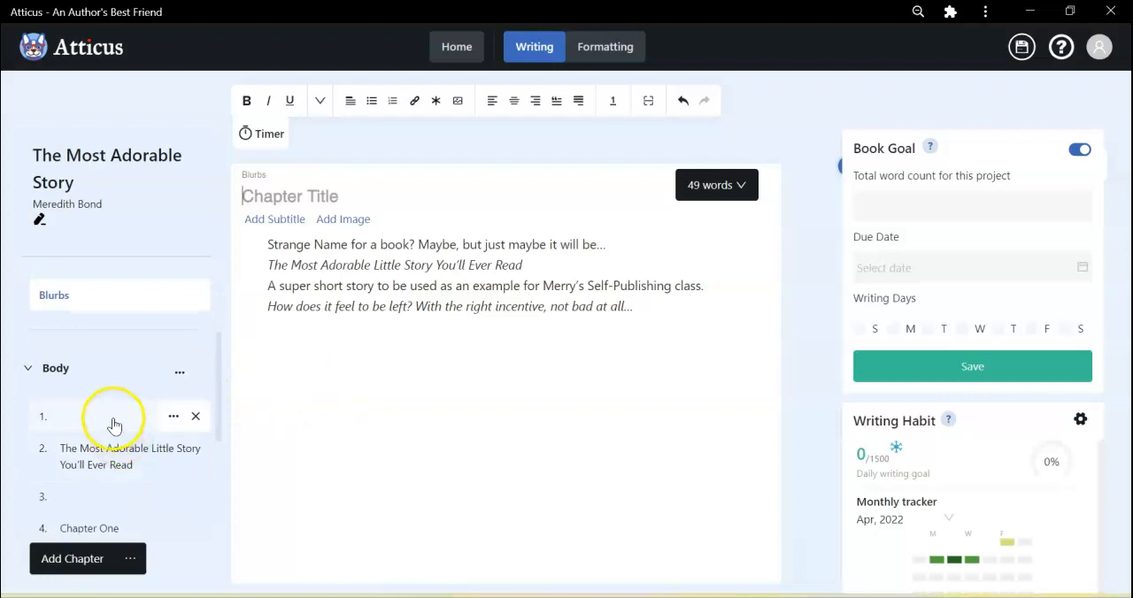
{"action": "left_click", "coordinate": [113, 421]}
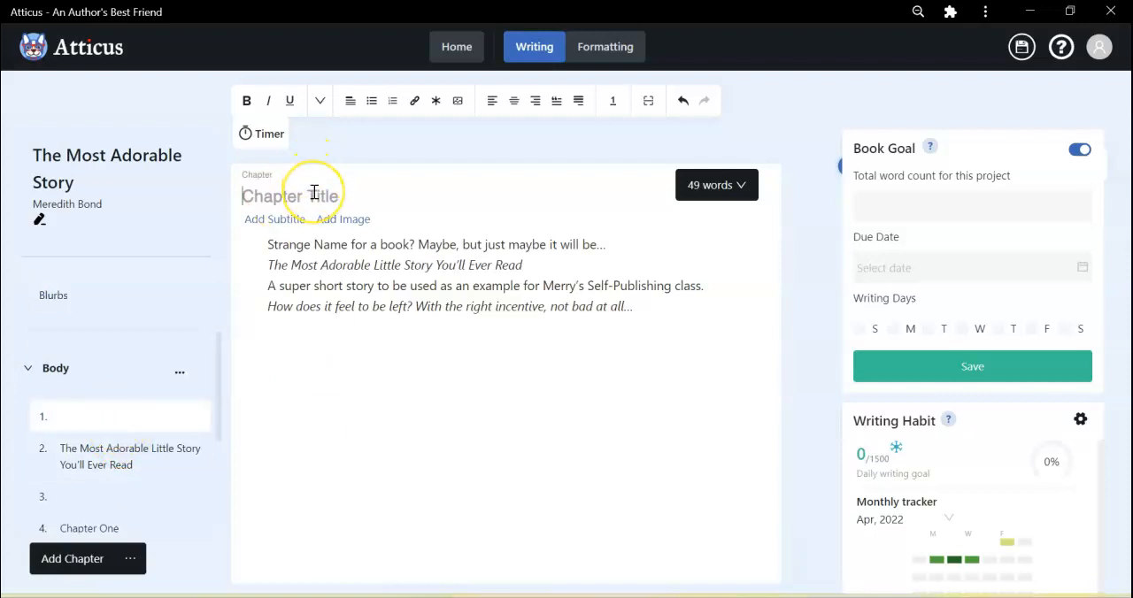
{"action": "type", "text": "Description"}
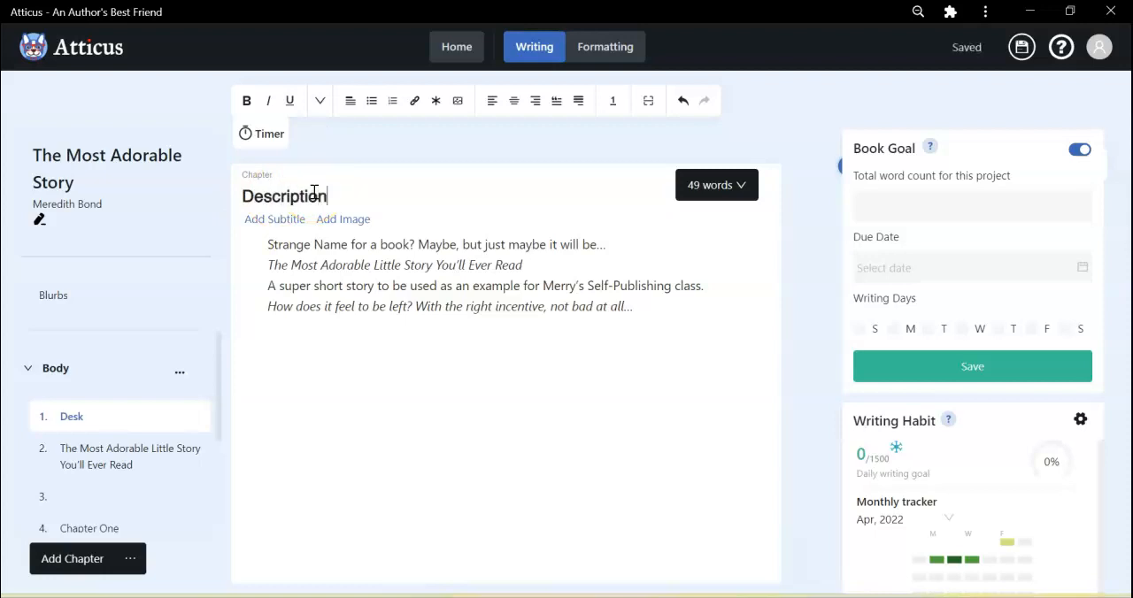
{"action": "left_click", "coordinate": [338, 365]}
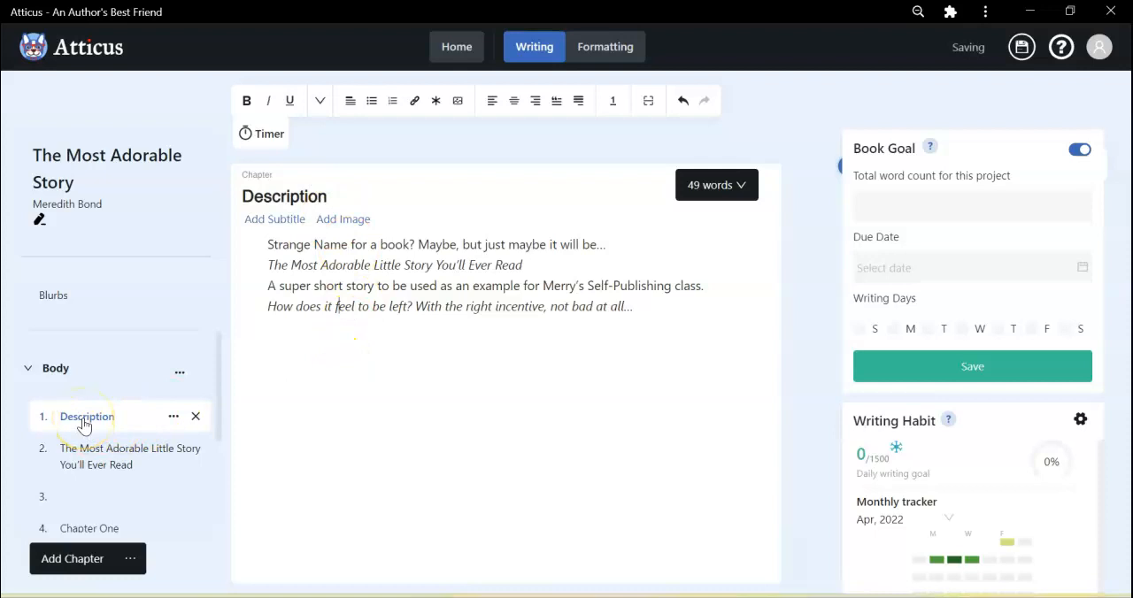
{"action": "scroll", "coordinate": [95, 286], "scroll_direction": "up", "scroll_amount": 1}
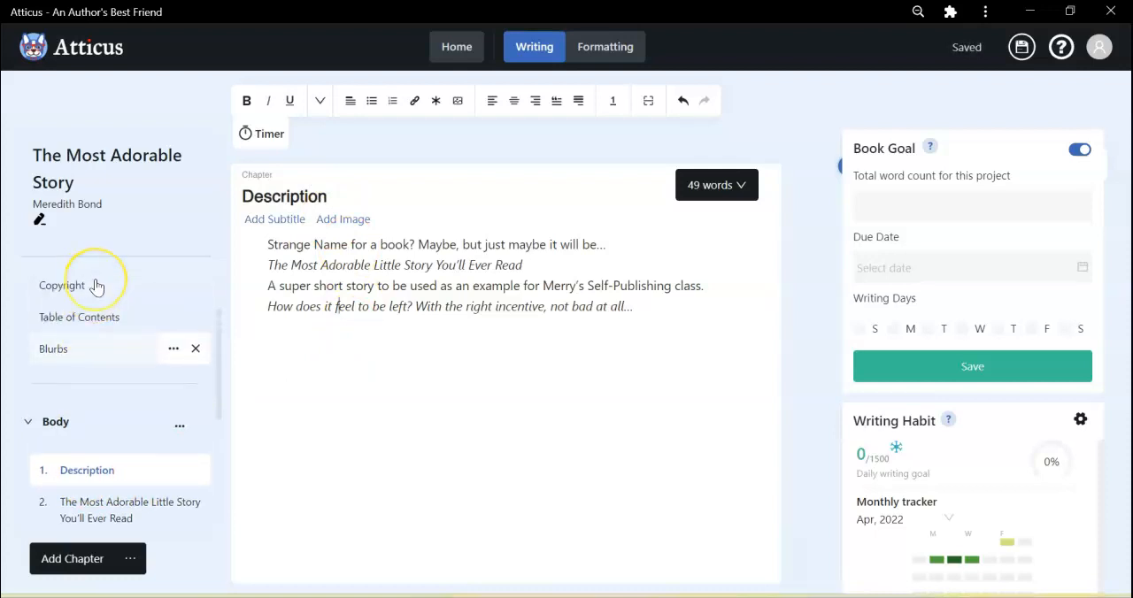
{"action": "left_click_drag", "start_coordinate": [78, 470], "coordinate": [79, 325]}
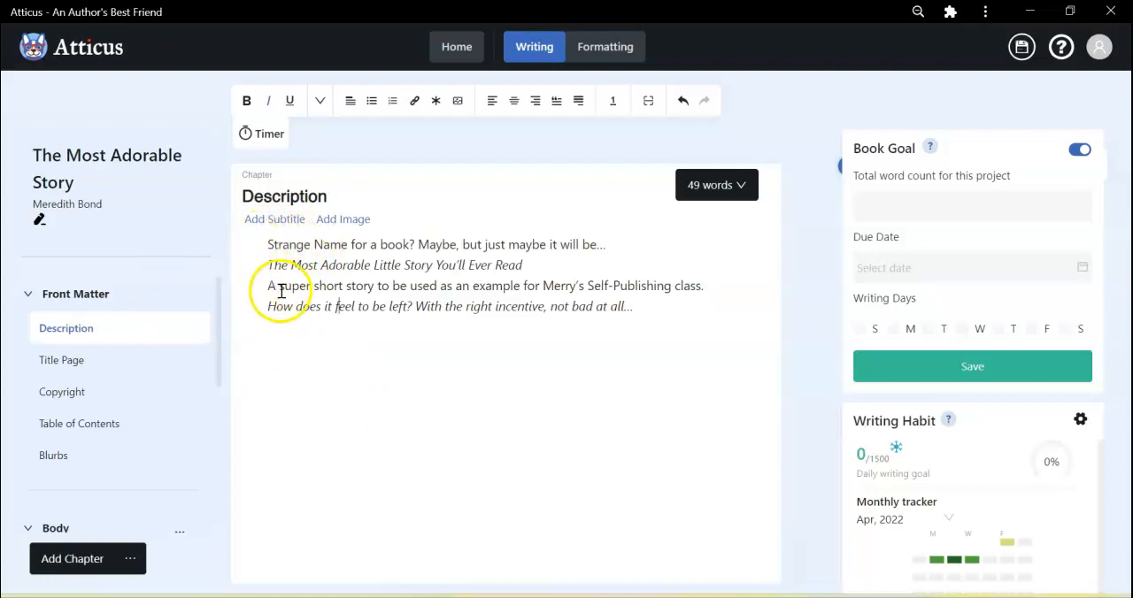
Delete the Description chapter from the front matter and put the Blurbs page first in its place.
{"action": "mouse_move", "coordinate": [145, 334]}
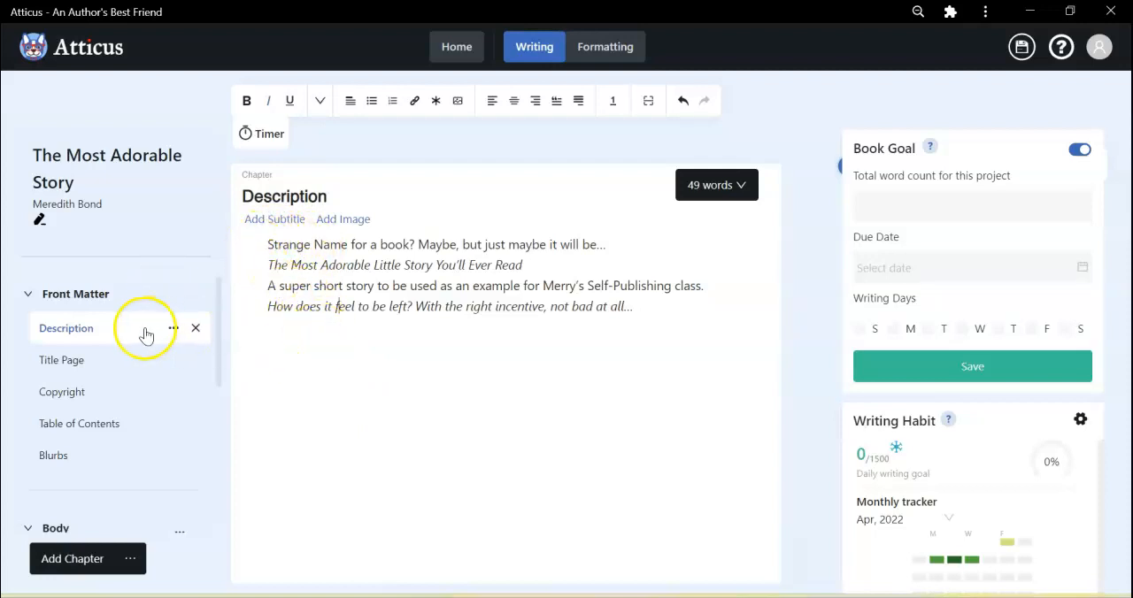
{"action": "left_click", "coordinate": [195, 329]}
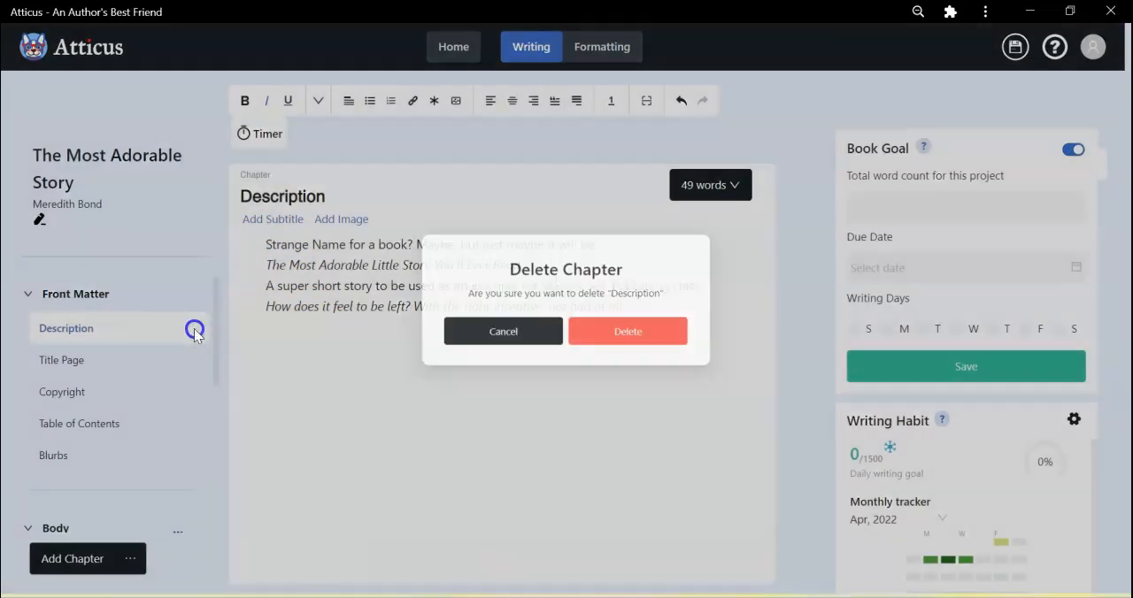
{"action": "left_click", "coordinate": [630, 332]}
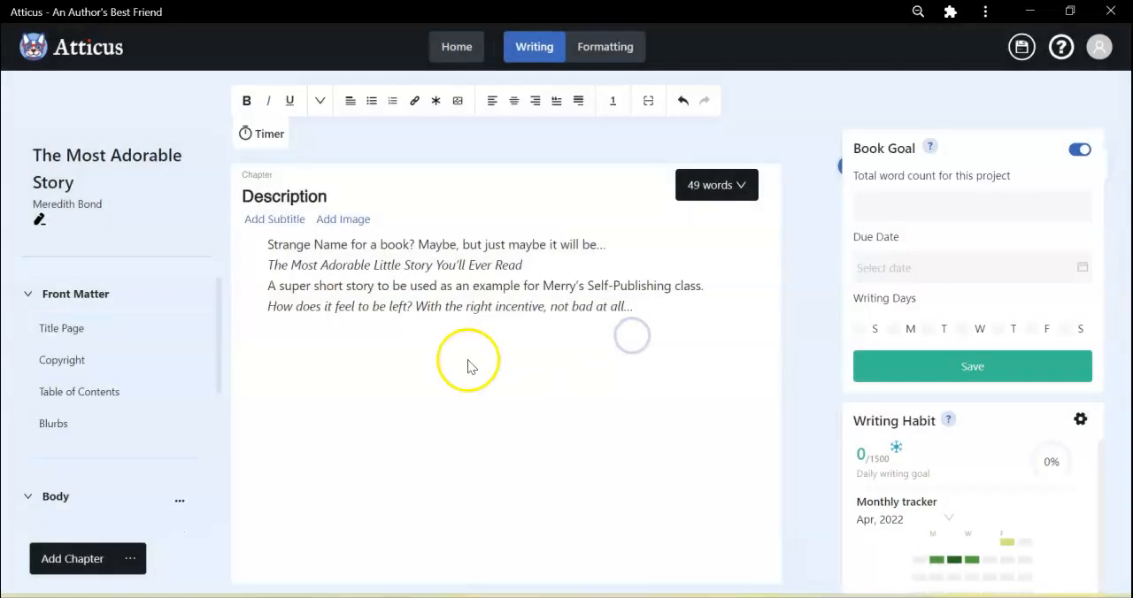
{"action": "left_click_drag", "start_coordinate": [51, 424], "coordinate": [63, 316]}
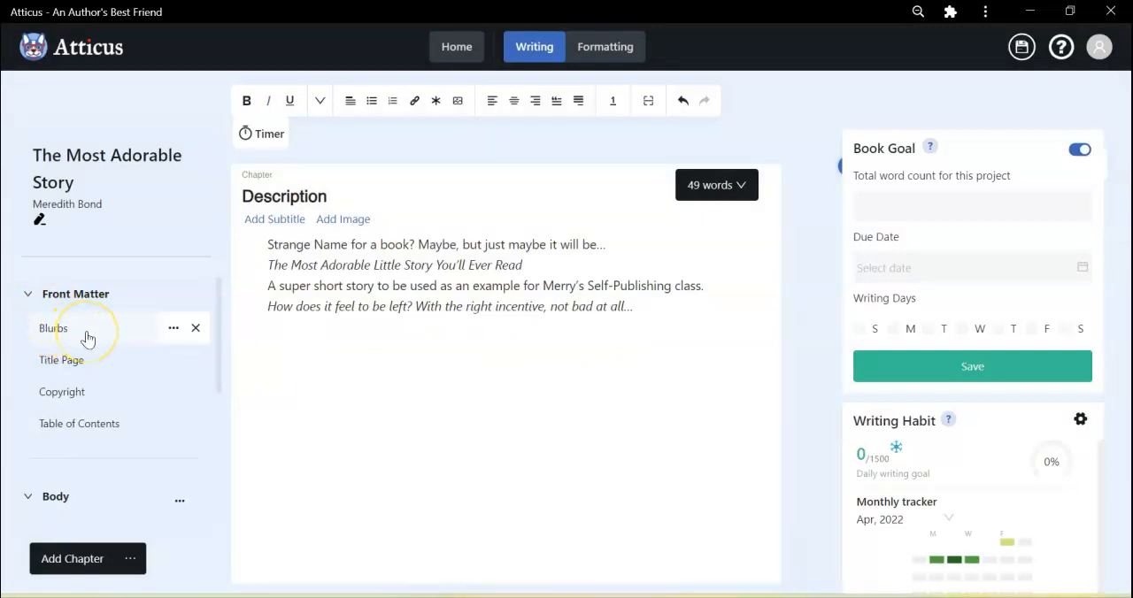
{"action": "left_click", "coordinate": [86, 335]}
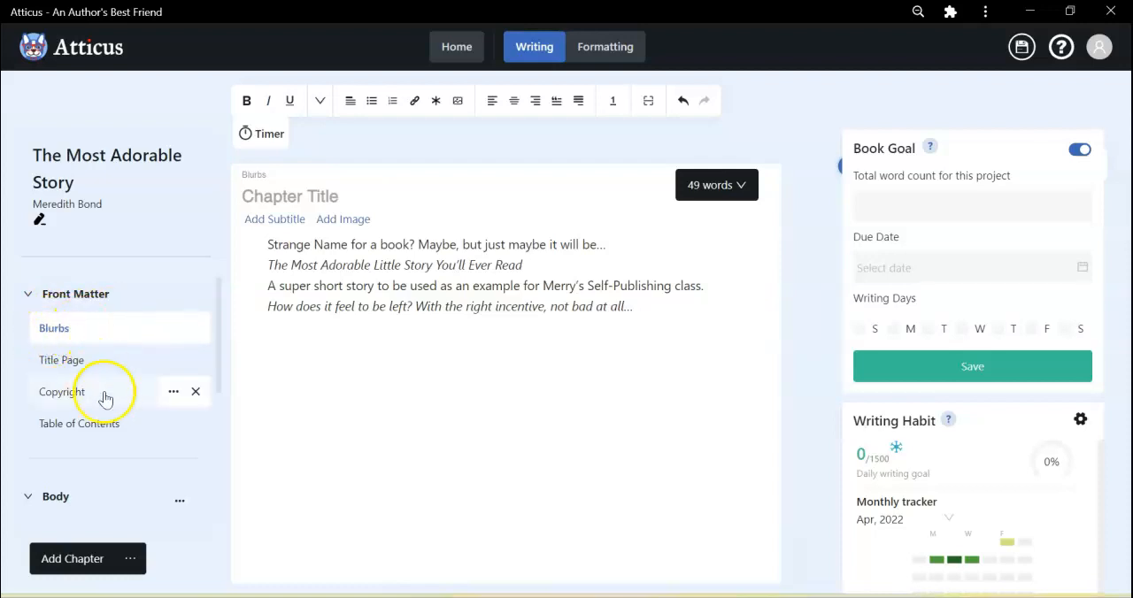
Delete the body chapter titled "The Most Adorable Little Story You'll Ever Read".
{"action": "scroll", "coordinate": [105, 405], "scroll_direction": "down", "scroll_amount": 3}
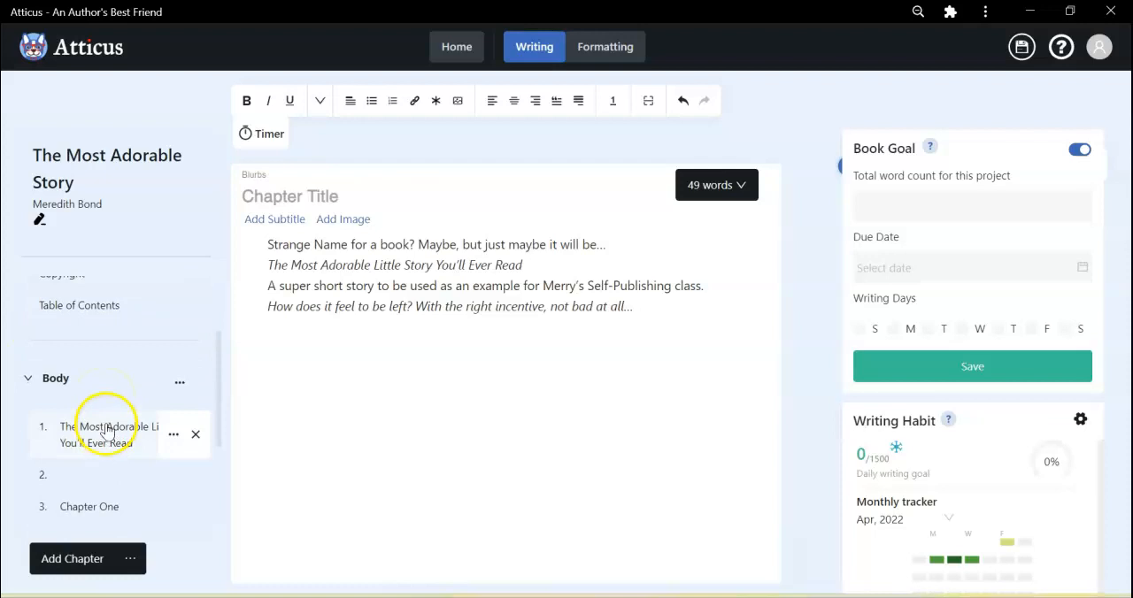
{"action": "left_click", "coordinate": [105, 438]}
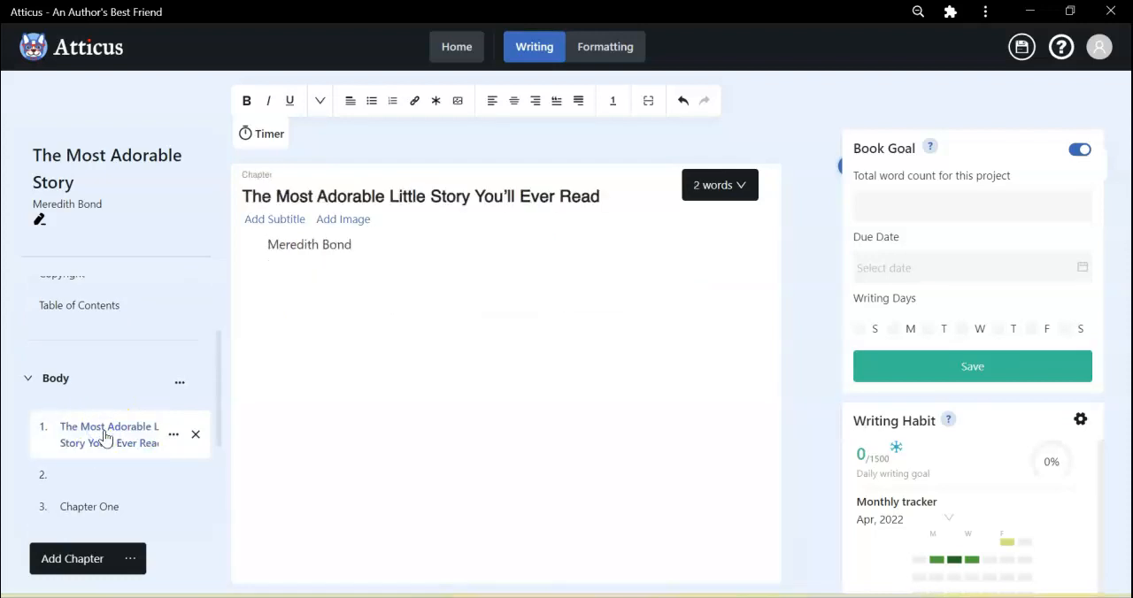
{"action": "left_click", "coordinate": [196, 441]}
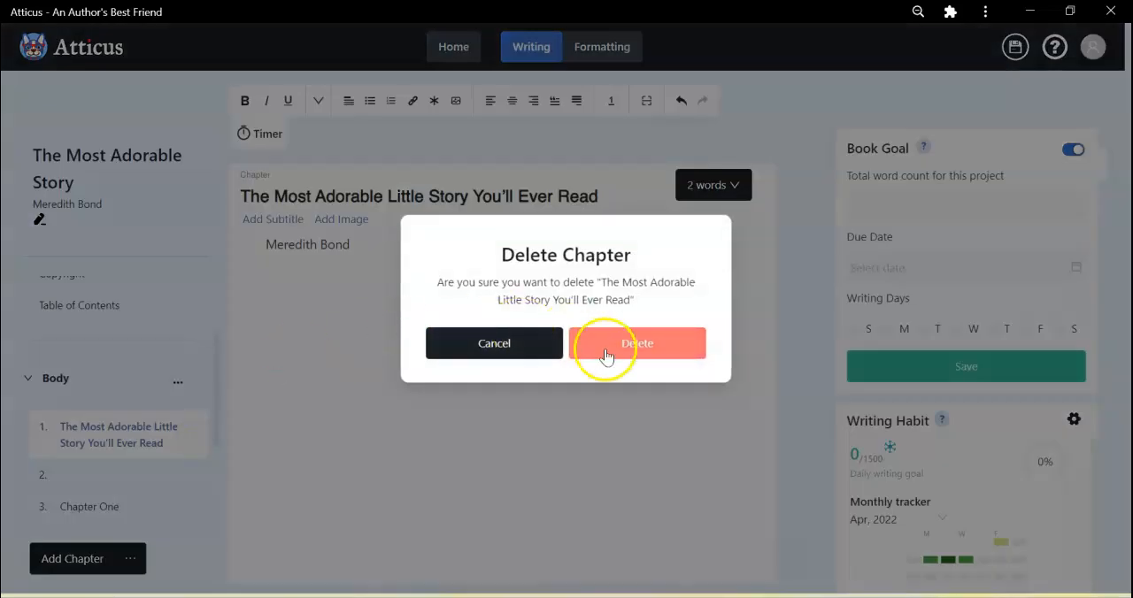
{"action": "left_click", "coordinate": [649, 350]}
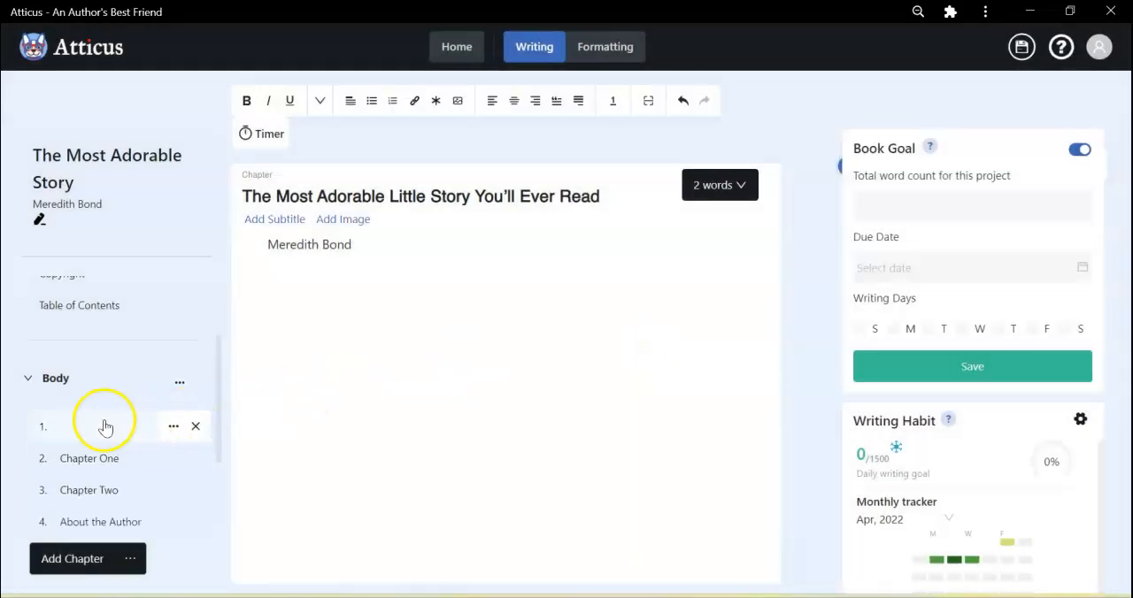
Cut the line "Honestly, this book isn't worth plagerizing." from the untitled first body chapter.
{"action": "left_click", "coordinate": [103, 424]}
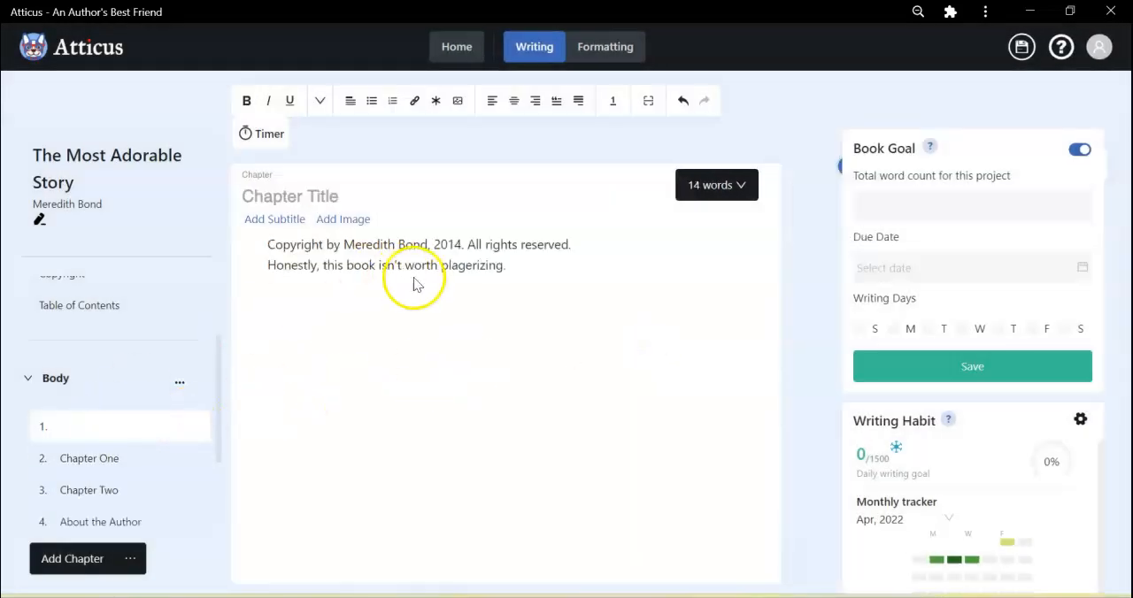
{"action": "left_click_drag", "start_coordinate": [526, 263], "coordinate": [269, 280]}
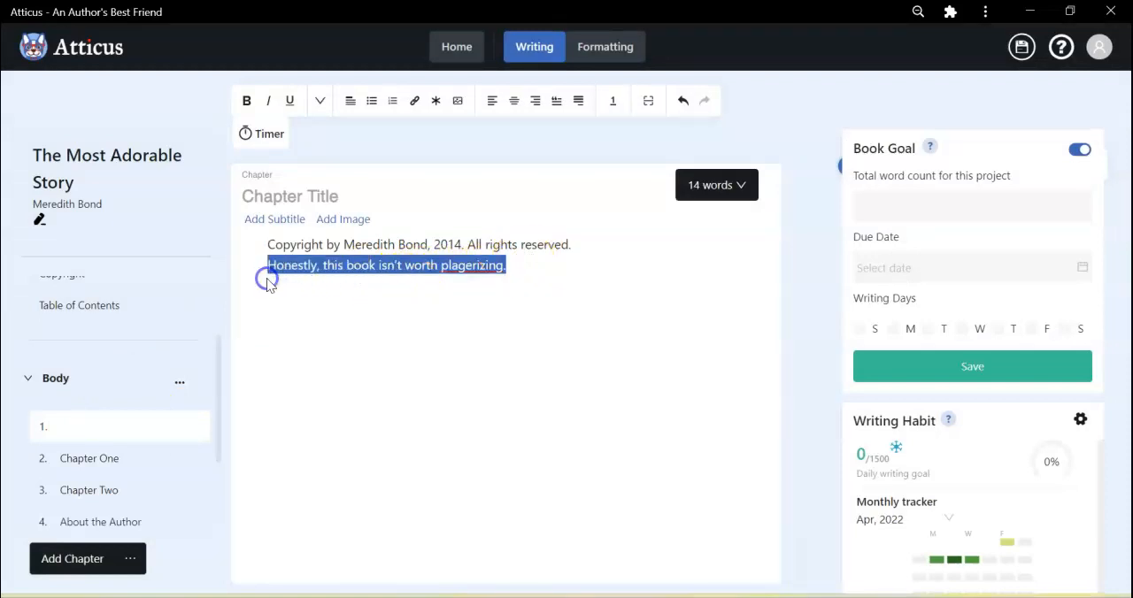
{"action": "right_click", "coordinate": [291, 263]}
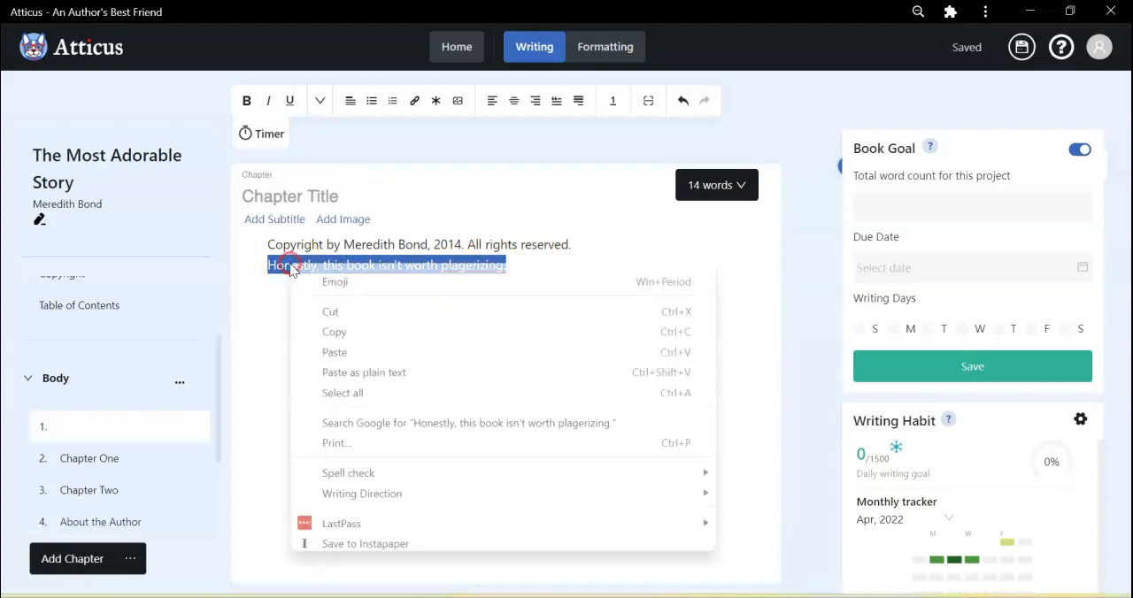
{"action": "left_click", "coordinate": [336, 309]}
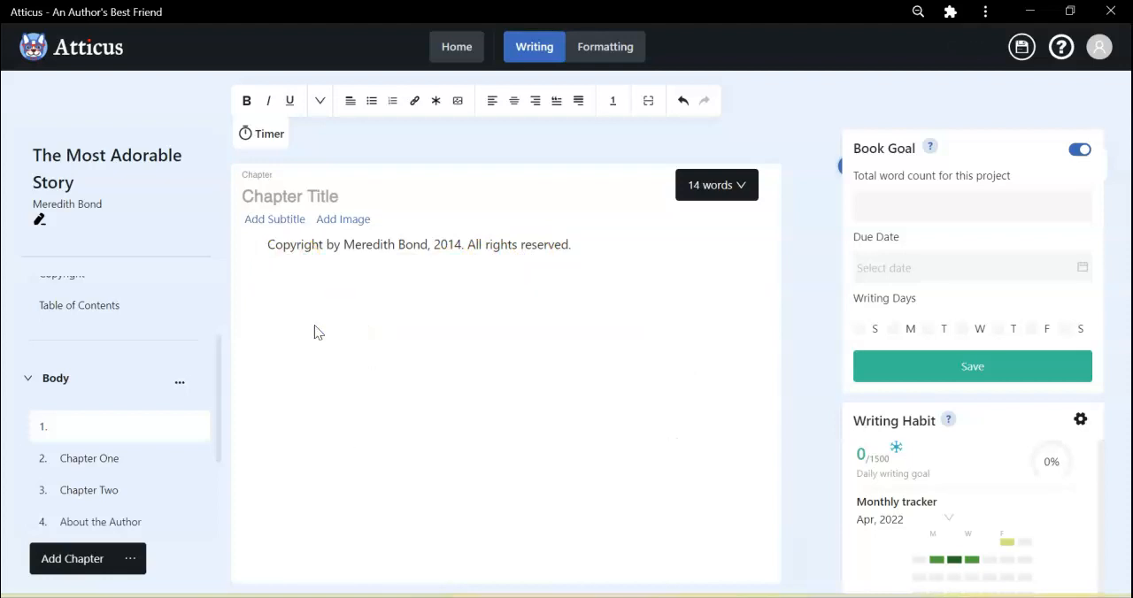
Replace the year of first publication placeholder on the front matter's Copyright page with 2014.
{"action": "scroll", "coordinate": [128, 327], "scroll_direction": "up", "scroll_amount": 3}
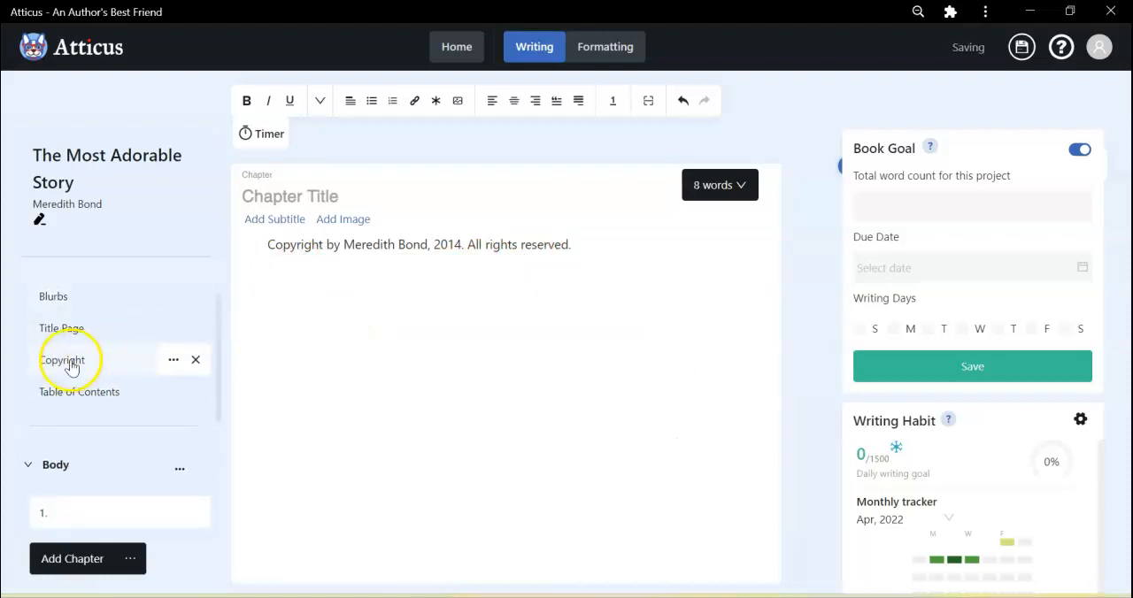
{"action": "left_click", "coordinate": [71, 365]}
{"action": "left_click", "coordinate": [342, 268]}
{"action": "left_click_drag", "start_coordinate": [343, 268], "coordinate": [482, 267]}
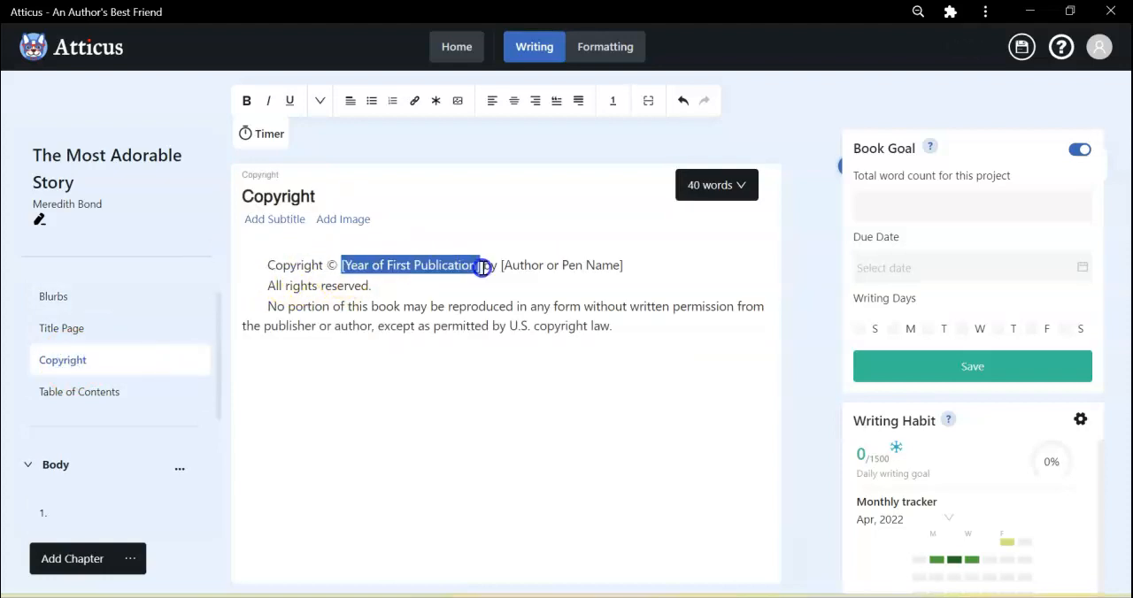
{"action": "type", "text": "2014"}
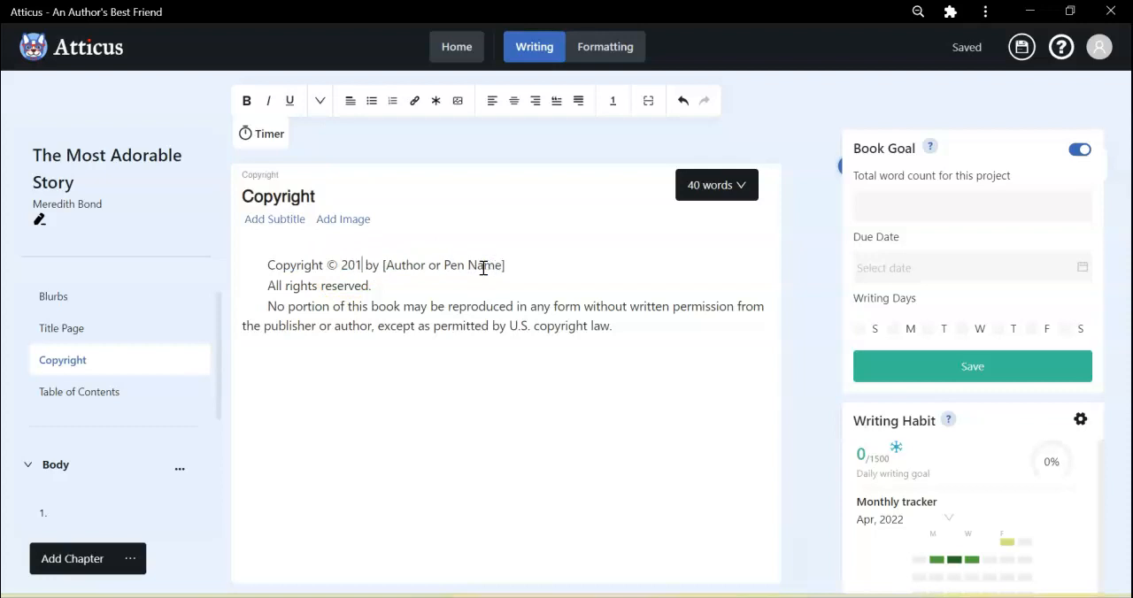
Paste the cut sentence below the last paragraph of the Copyright page and correct its misspelled word to "plagiarizing".
{"action": "left_click", "coordinate": [586, 369]}
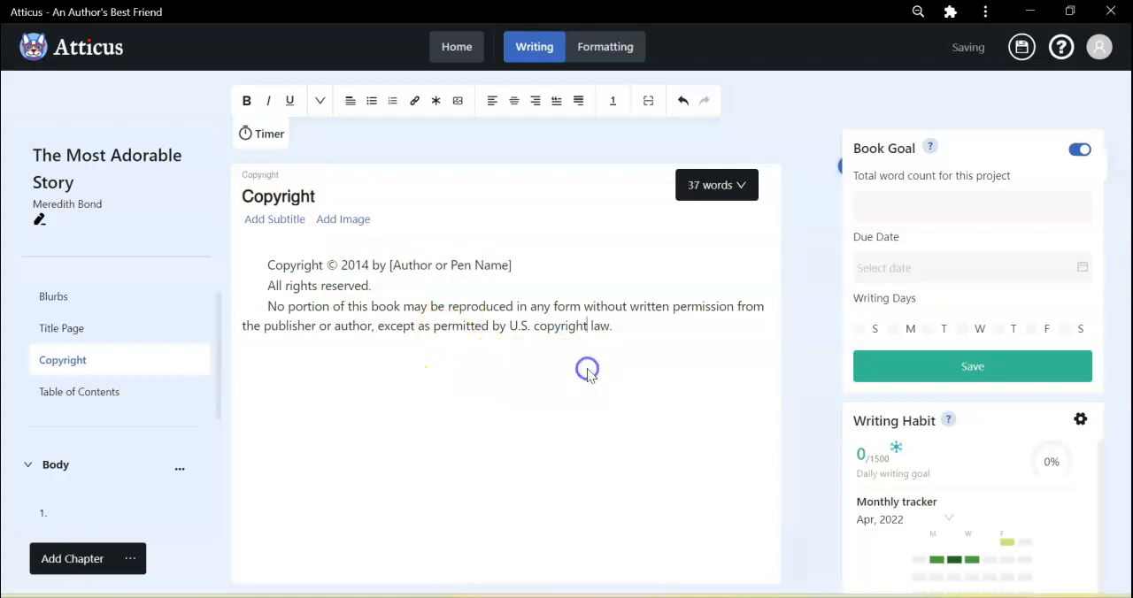
{"action": "left_click", "coordinate": [652, 329]}
{"action": "left_click", "coordinate": [453, 392]}
{"action": "right_click", "coordinate": [439, 379]}
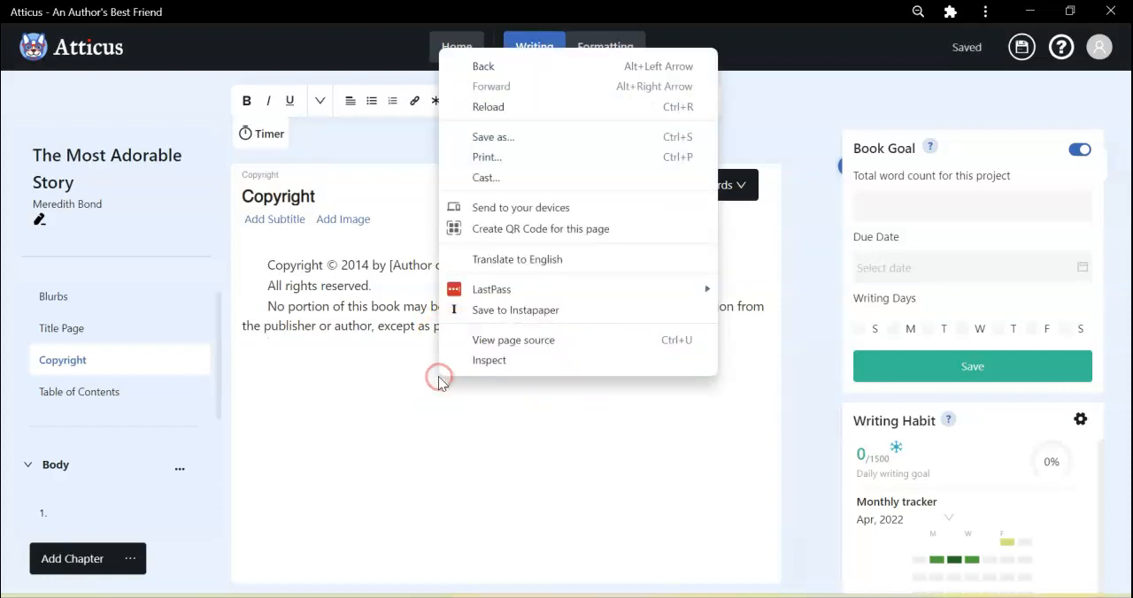
{"action": "left_click", "coordinate": [370, 348]}
{"action": "right_click", "coordinate": [370, 349]}
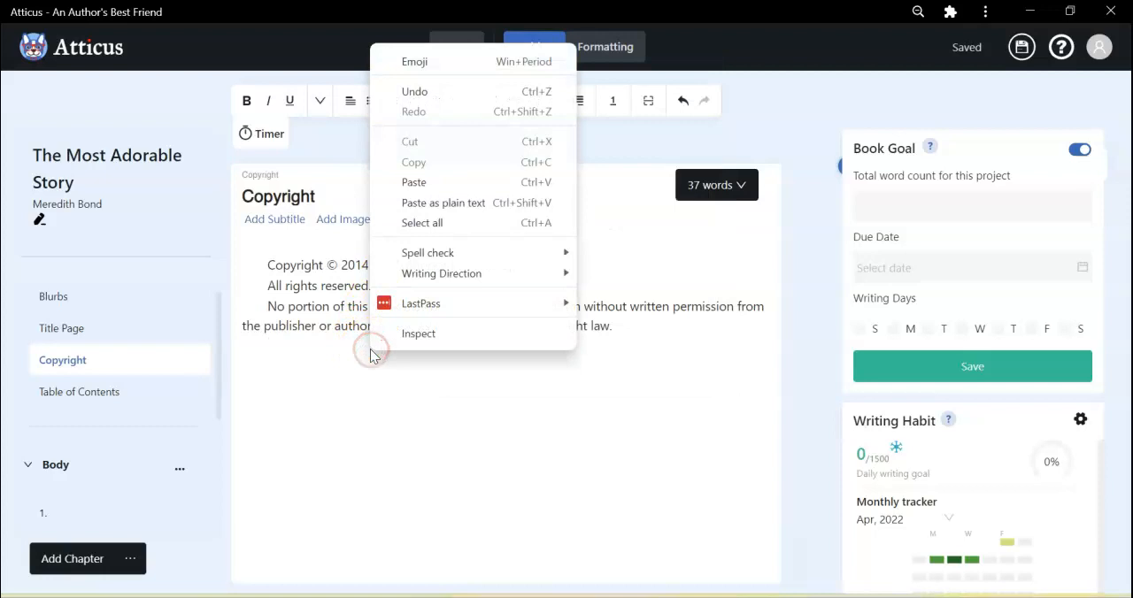
{"action": "left_click", "coordinate": [295, 387]}
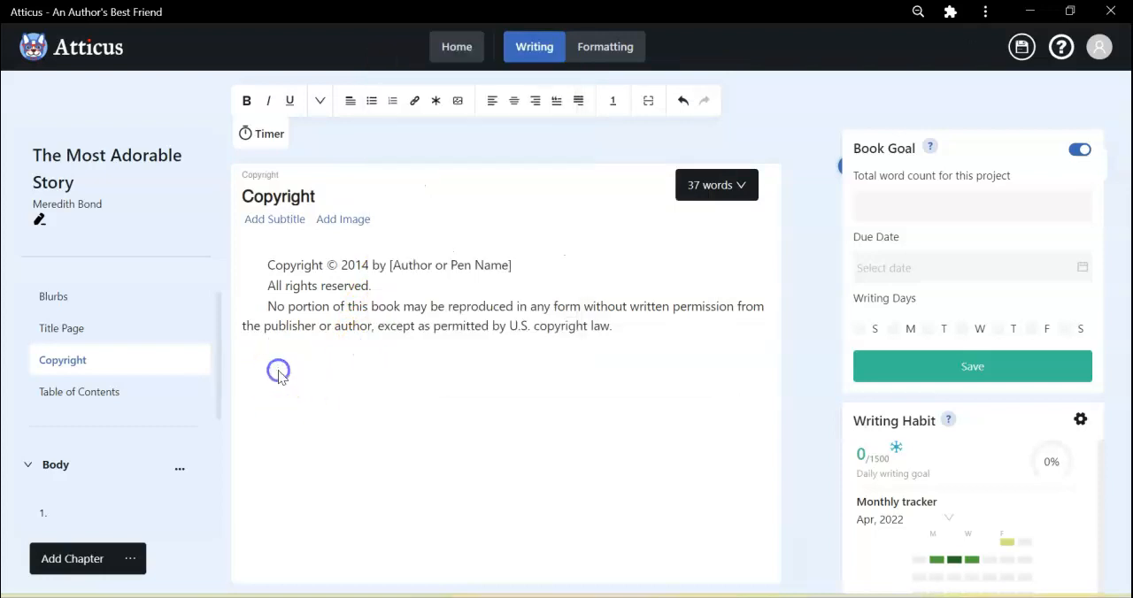
{"action": "left_click", "coordinate": [299, 349]}
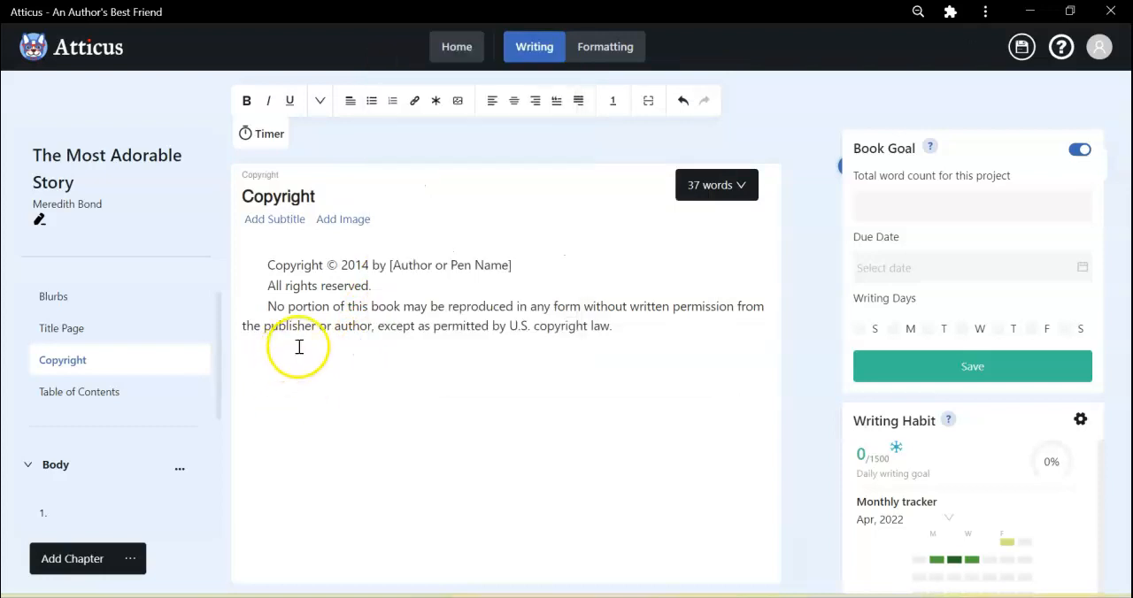
{"action": "key", "text": "ctrl+v"}
{"action": "left_click", "coordinate": [301, 398]}
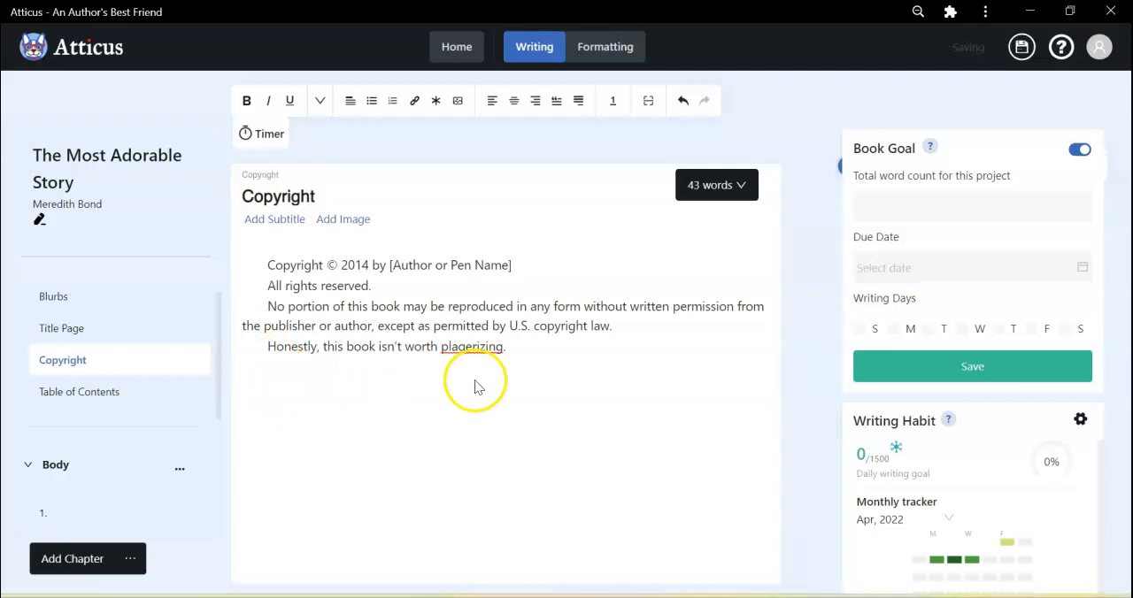
{"action": "right_click", "coordinate": [481, 348]}
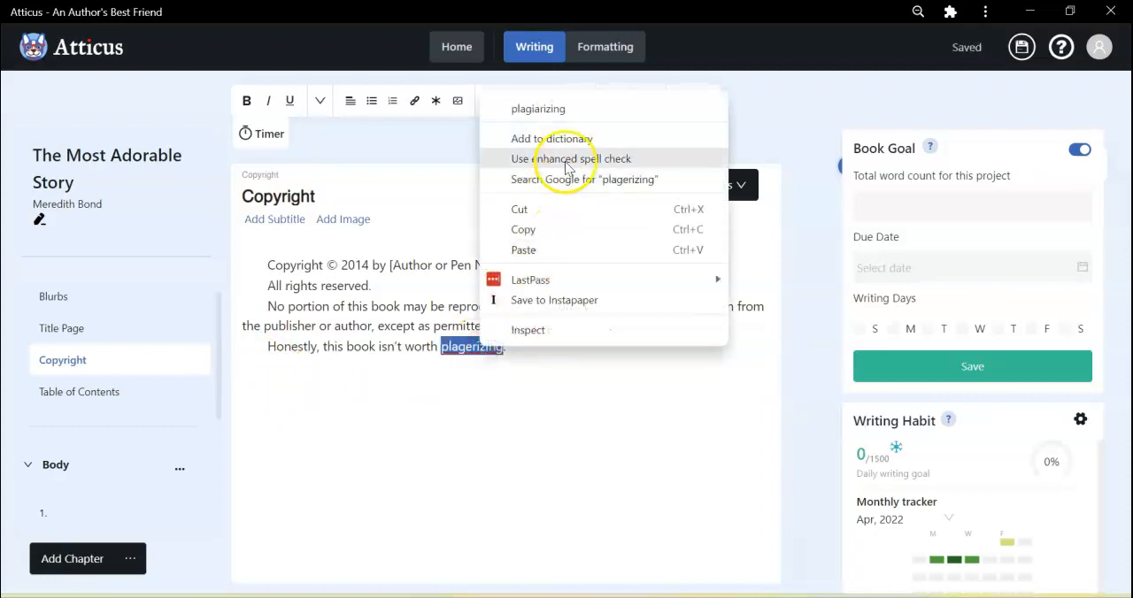
{"action": "left_click", "coordinate": [559, 109]}
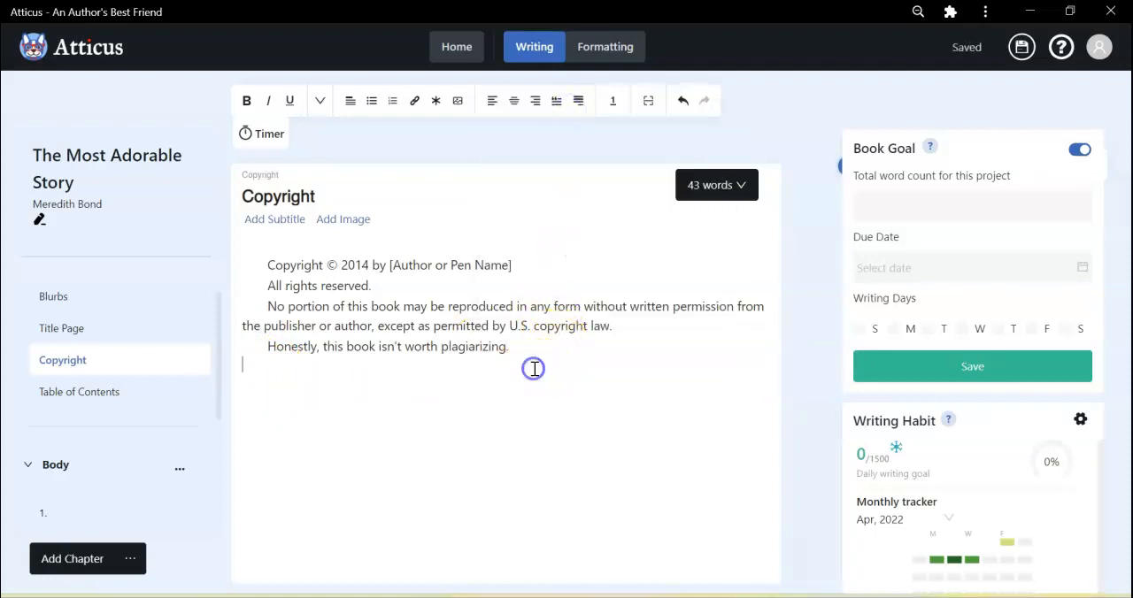
Delete the untitled first chapter that holds the leftover copyright line from the body.
{"action": "mouse_move", "coordinate": [105, 376]}
{"action": "scroll", "coordinate": [104, 377], "scroll_direction": "down", "scroll_amount": 2}
{"action": "scroll", "coordinate": [104, 376], "scroll_direction": "up", "scroll_amount": 2}
{"action": "scroll", "coordinate": [105, 376], "scroll_direction": "down", "scroll_amount": 3}
{"action": "left_click", "coordinate": [111, 409]}
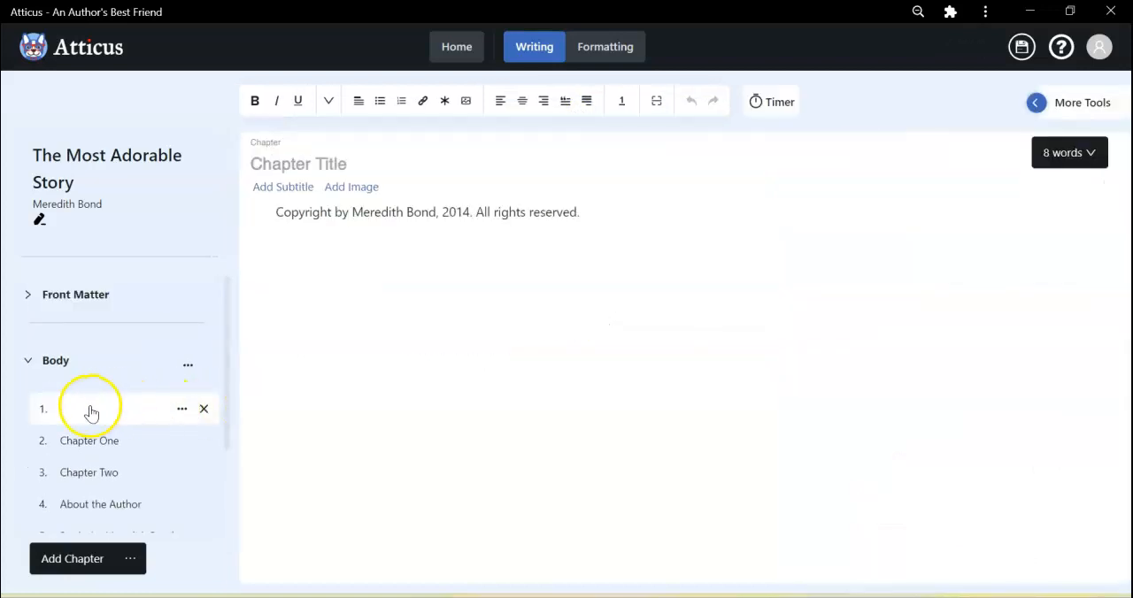
{"action": "left_click", "coordinate": [206, 412]}
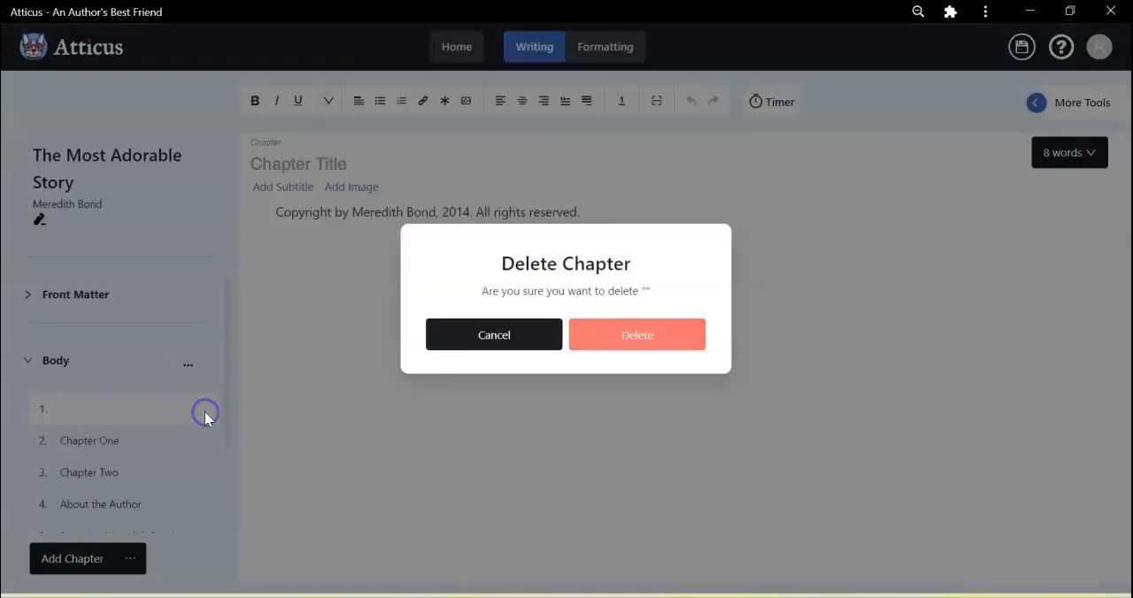
{"action": "left_click", "coordinate": [614, 343]}
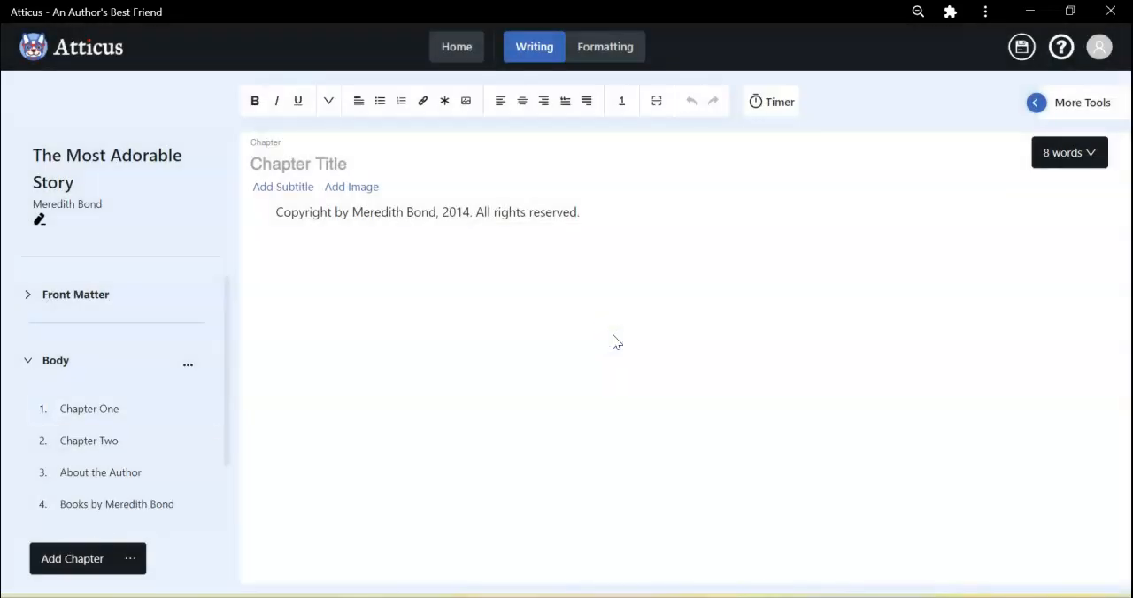
Cut the heading "The Meet" from the start of Chapter One's text.
{"action": "left_click", "coordinate": [98, 412]}
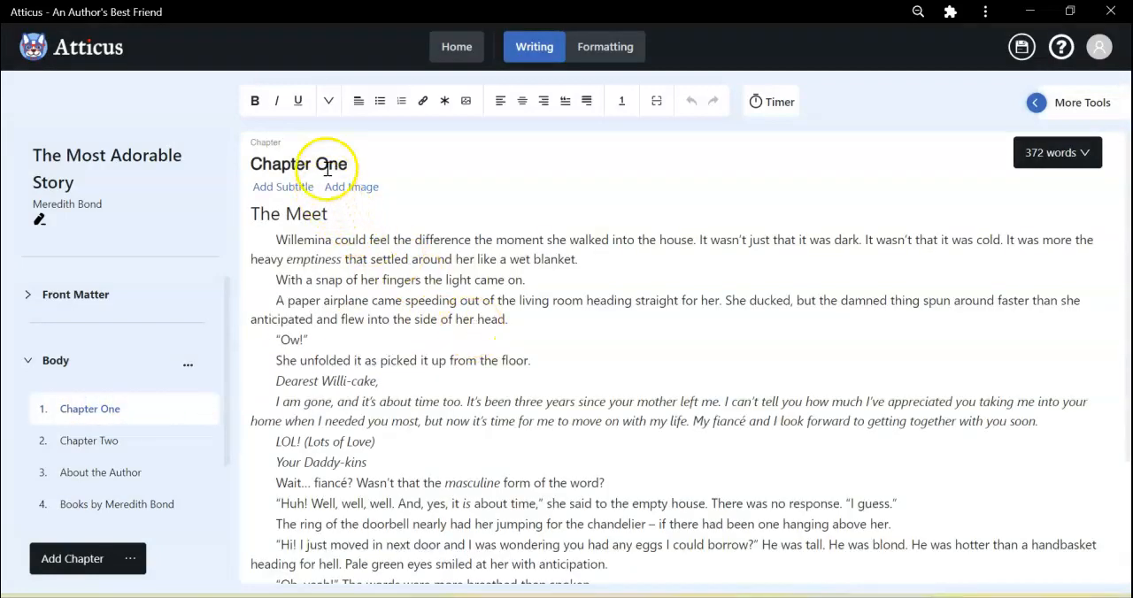
{"action": "left_click", "coordinate": [334, 221]}
{"action": "left_click_drag", "start_coordinate": [334, 223], "coordinate": [243, 221]}
{"action": "key", "text": "ctrl+c"}
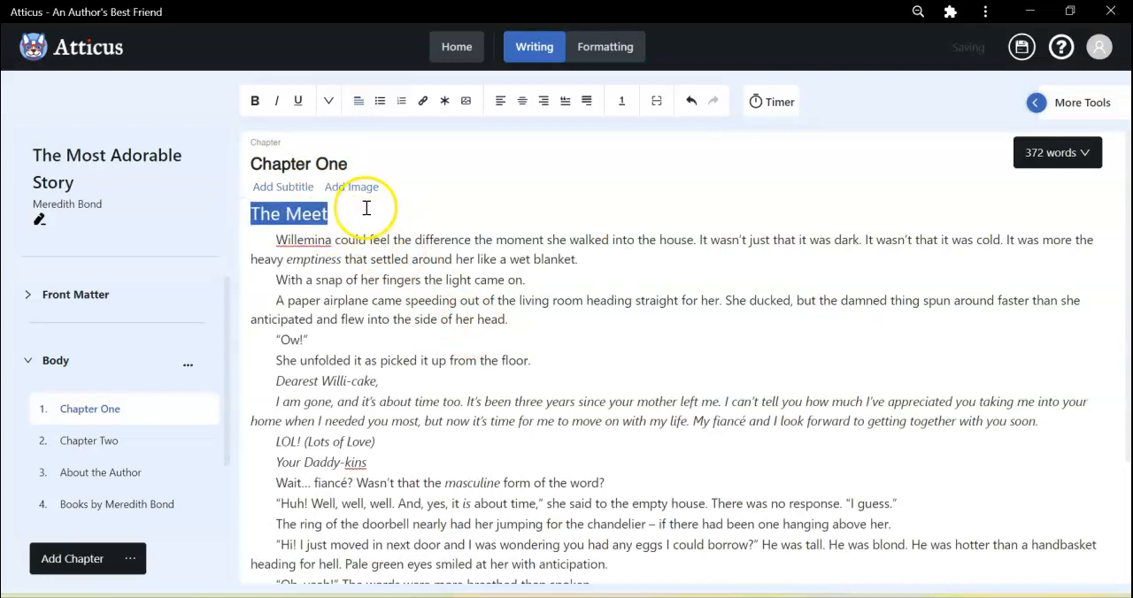
{"action": "right_click", "coordinate": [306, 213]}
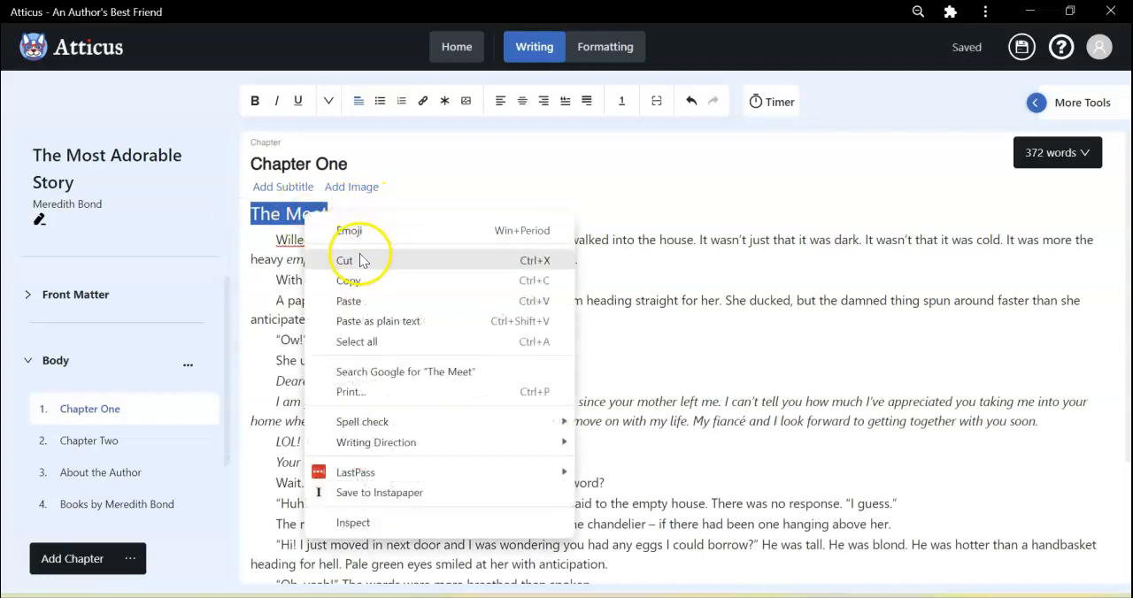
{"action": "left_click", "coordinate": [360, 256]}
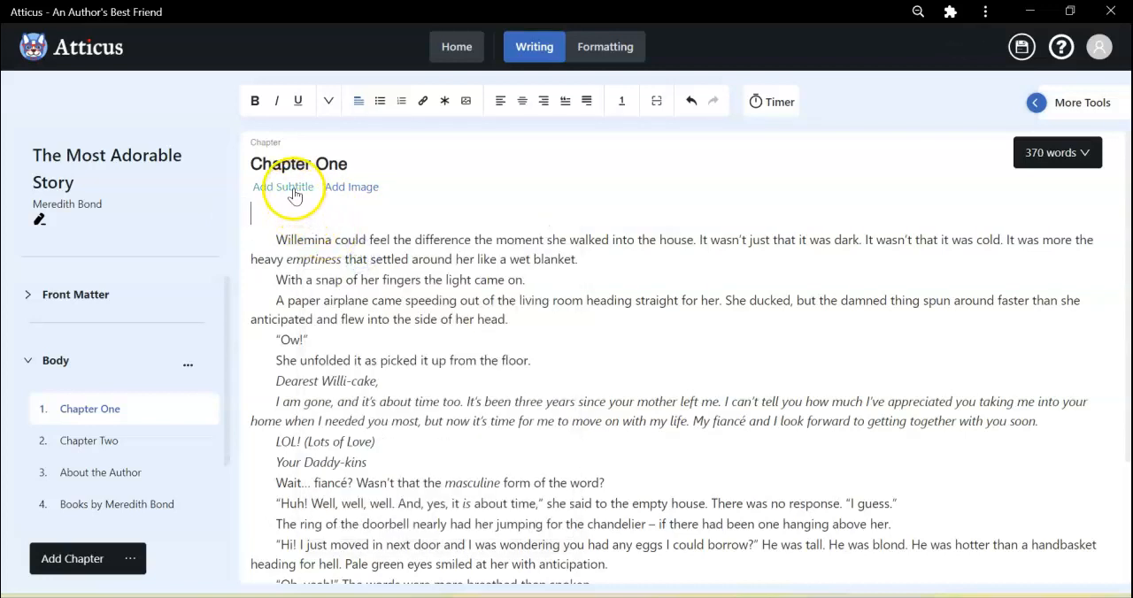
Add a subtitle to Chapter One with the cut text "The Meet" and remove the blank line above the first paragraph.
{"action": "left_click", "coordinate": [292, 187]}
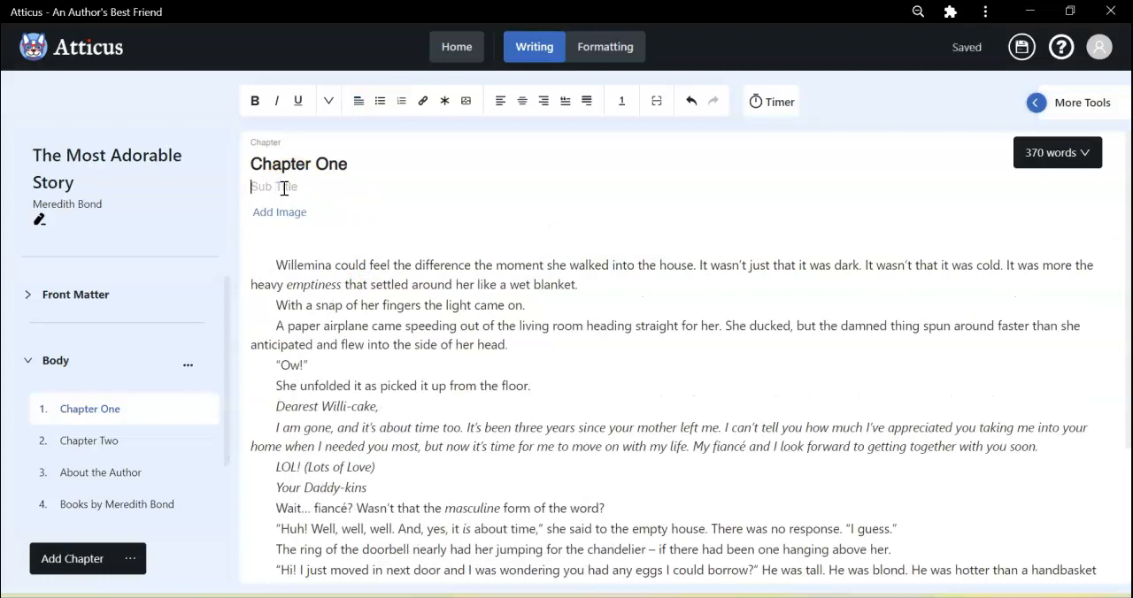
{"action": "right_click", "coordinate": [284, 187]}
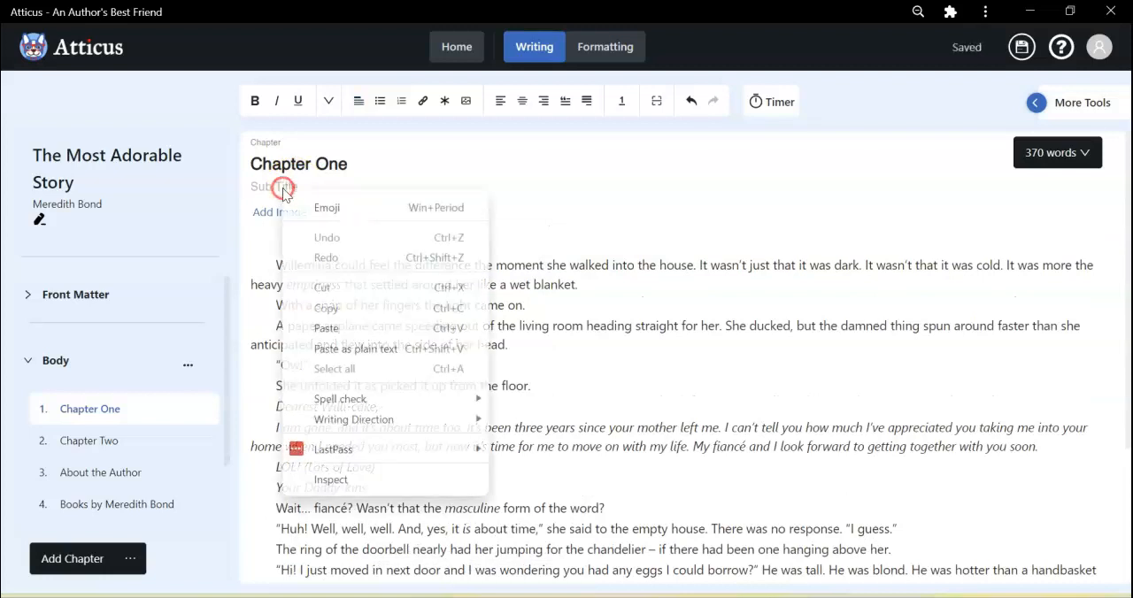
{"action": "left_click", "coordinate": [324, 328]}
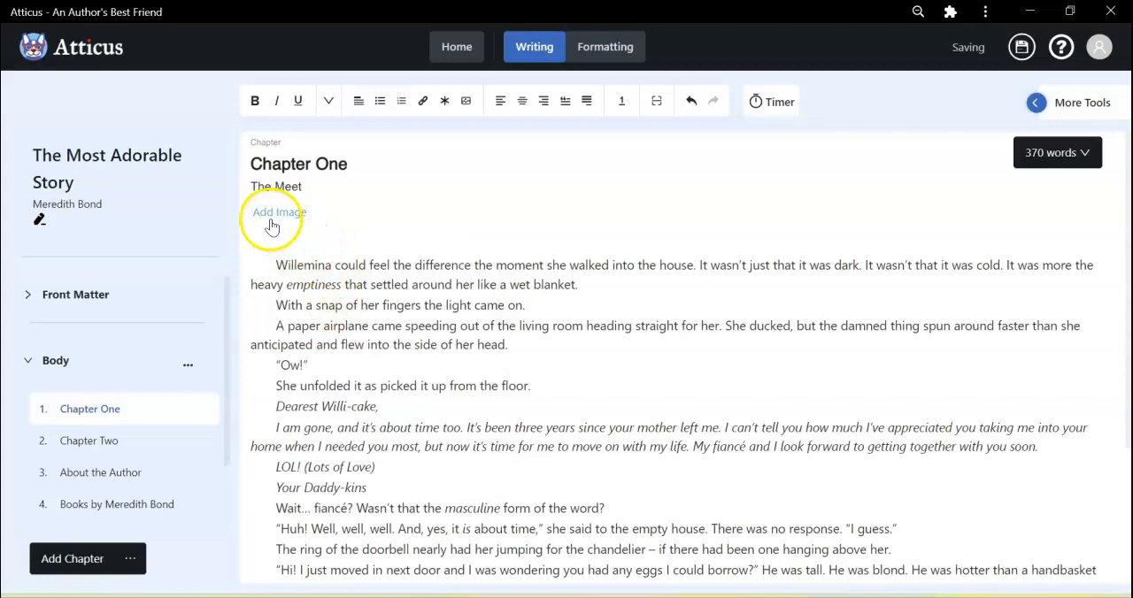
{"action": "left_click", "coordinate": [306, 247]}
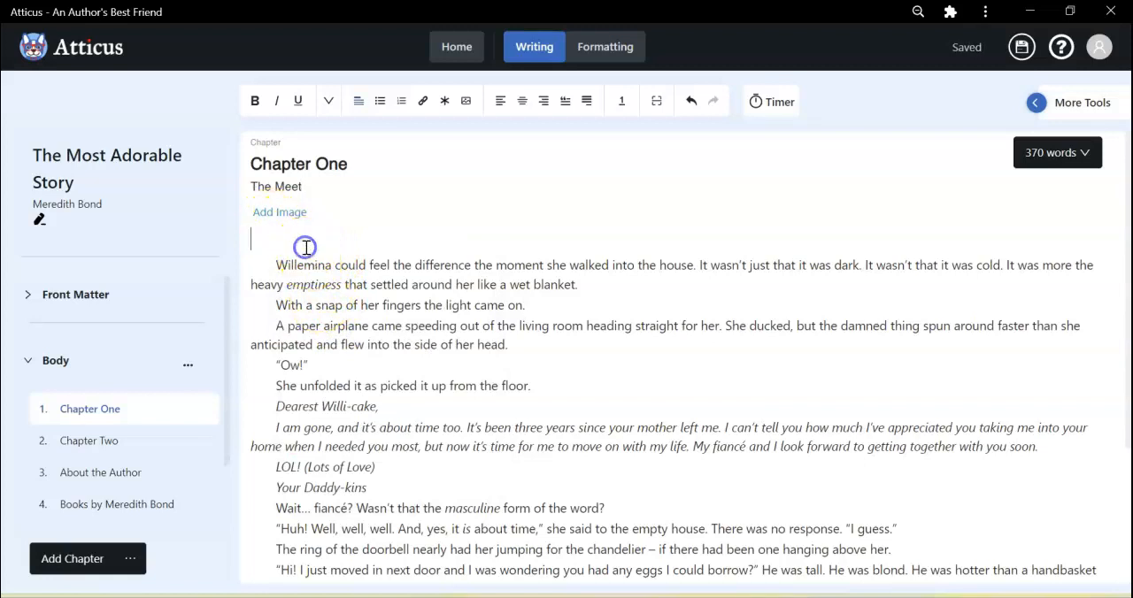
{"action": "key", "text": "Delete"}
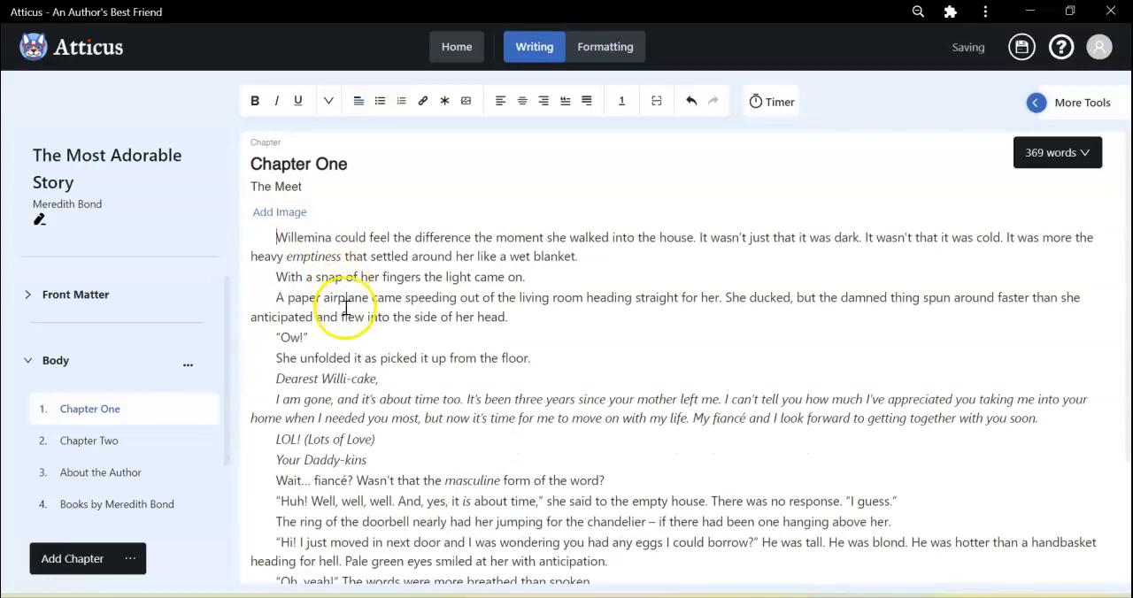
{"action": "scroll", "coordinate": [336, 301], "scroll_direction": "down", "scroll_amount": 5}
{"action": "scroll", "coordinate": [342, 317], "scroll_direction": "up", "scroll_amount": 5}
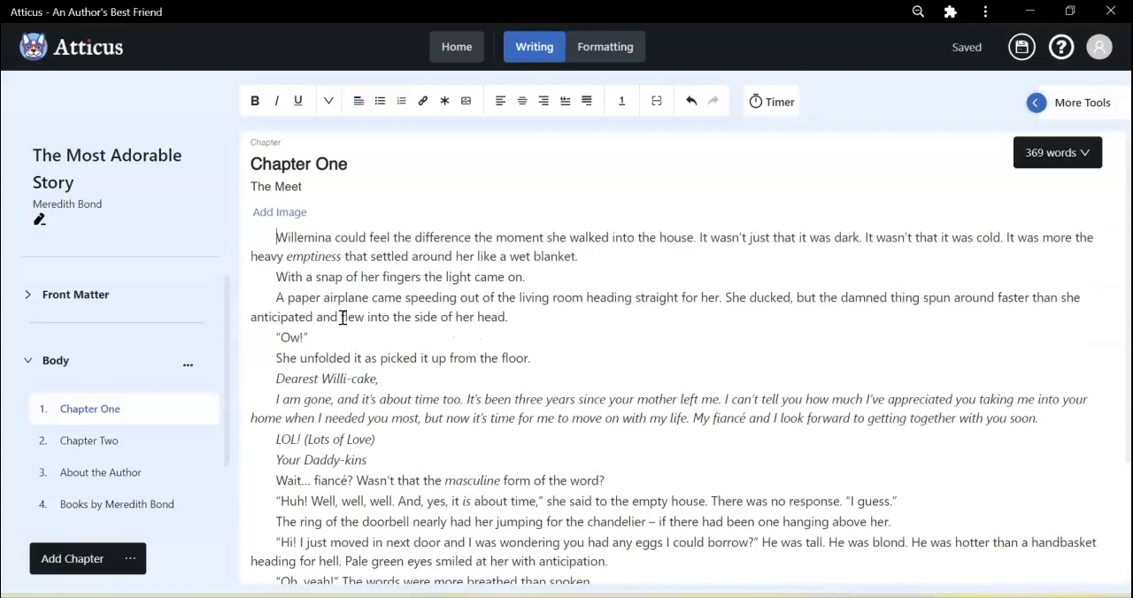
Remove the heading "The Meat" and its empty line from the start of Chapter Two's text.
{"action": "left_click", "coordinate": [103, 448]}
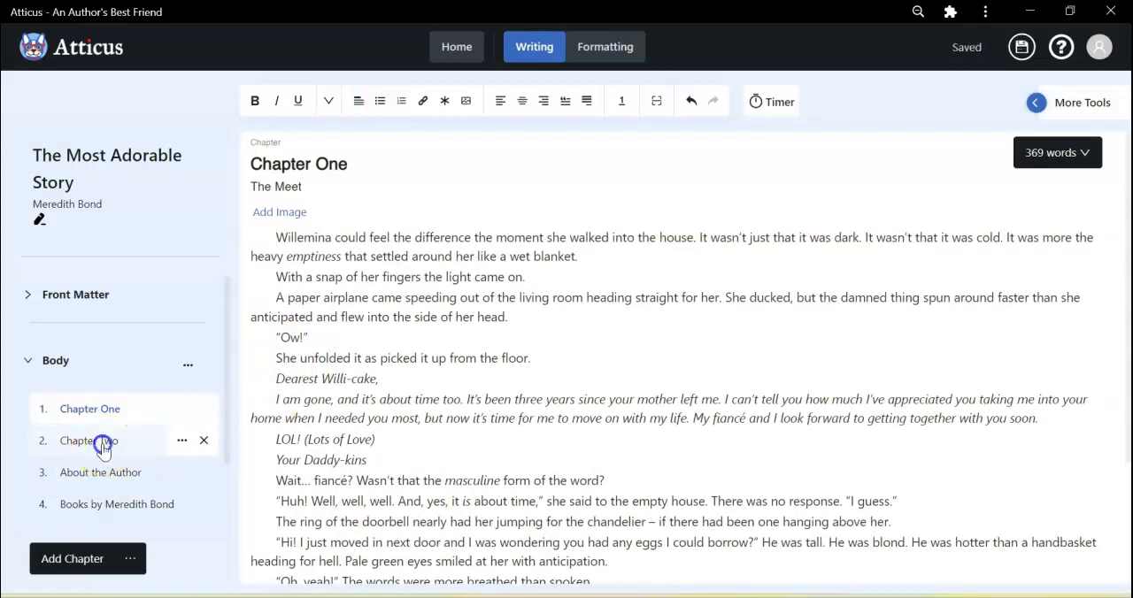
{"action": "left_click_drag", "start_coordinate": [342, 218], "coordinate": [240, 222]}
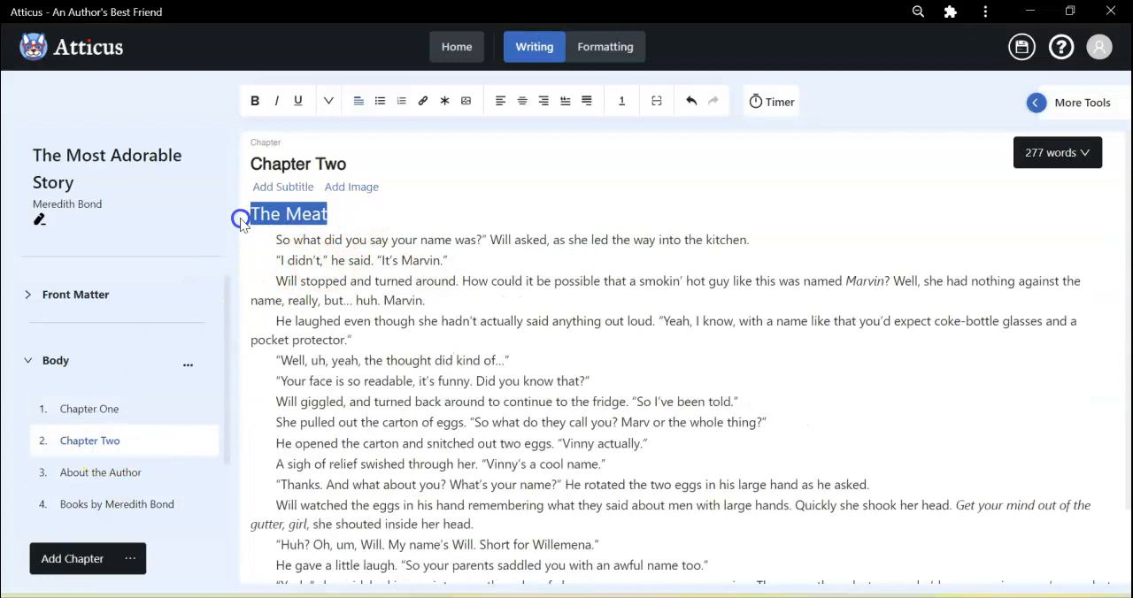
{"action": "key", "text": "BackSpace"}
{"action": "left_click", "coordinate": [280, 217]}
{"action": "key", "text": "BackSpace"}
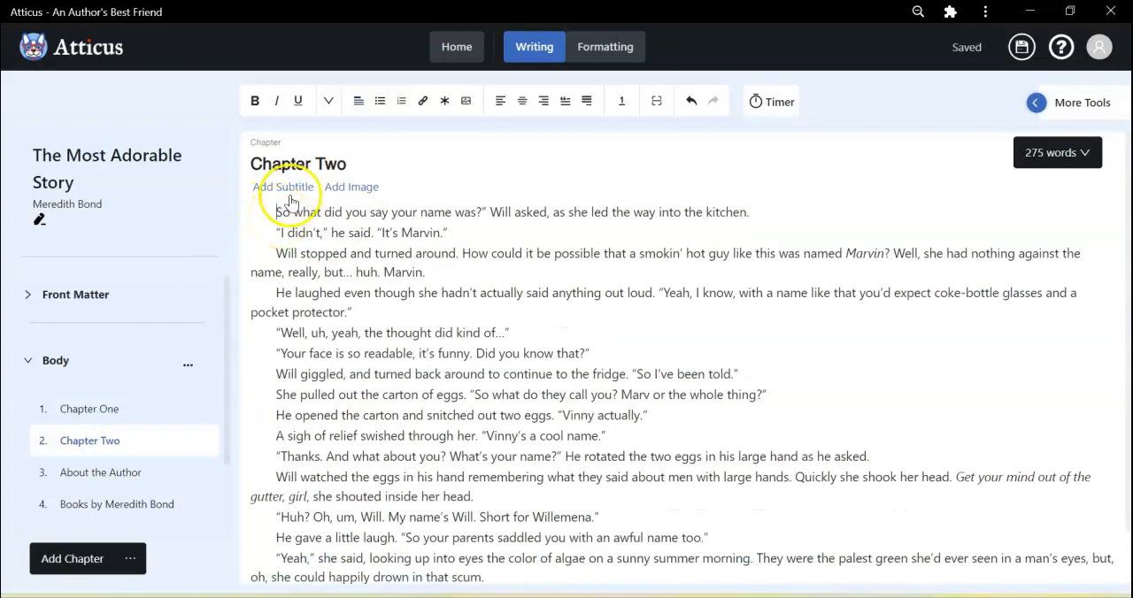
Add the subtitle "The Meat" to Chapter Two.
{"action": "left_click", "coordinate": [296, 194]}
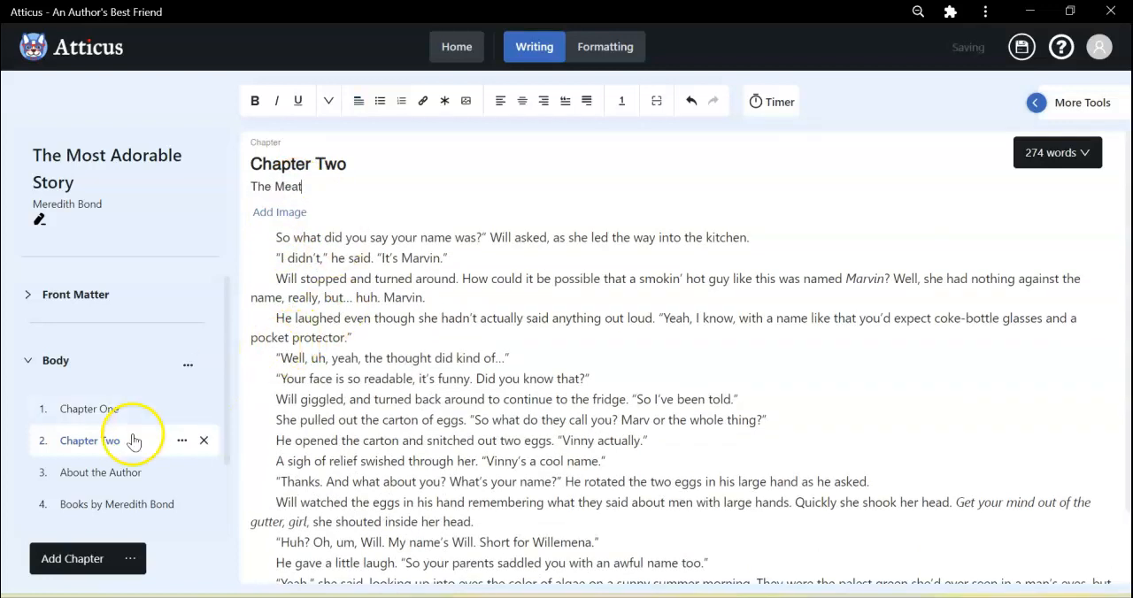
Cut both paragraphs of text from the "About the Author" chapter in the body.
{"action": "left_click", "coordinate": [103, 475]}
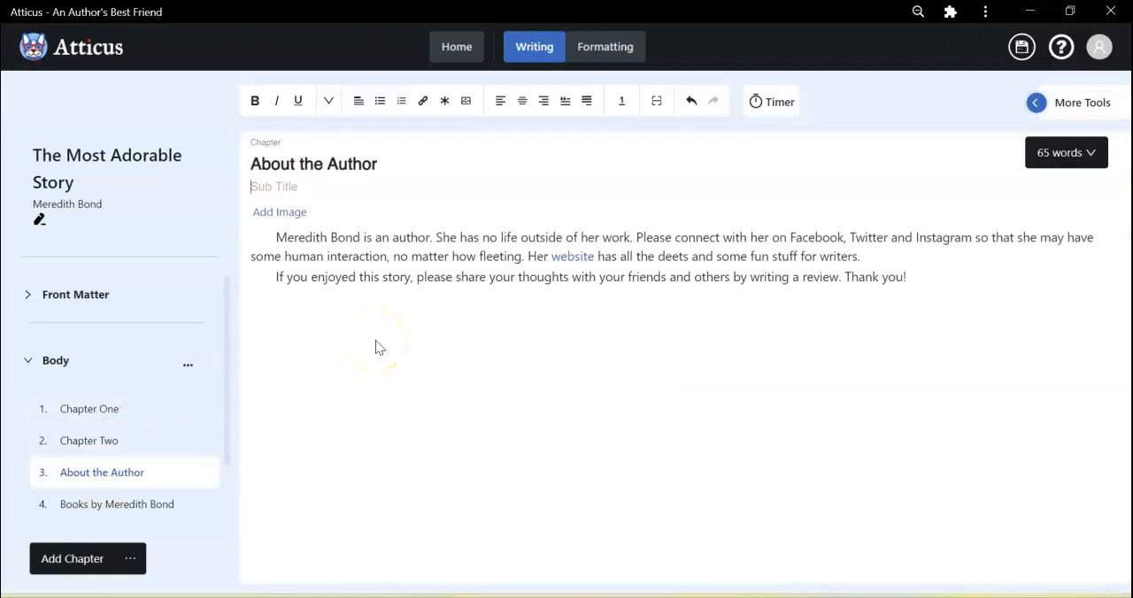
{"action": "left_click_drag", "start_coordinate": [913, 279], "coordinate": [277, 213]}
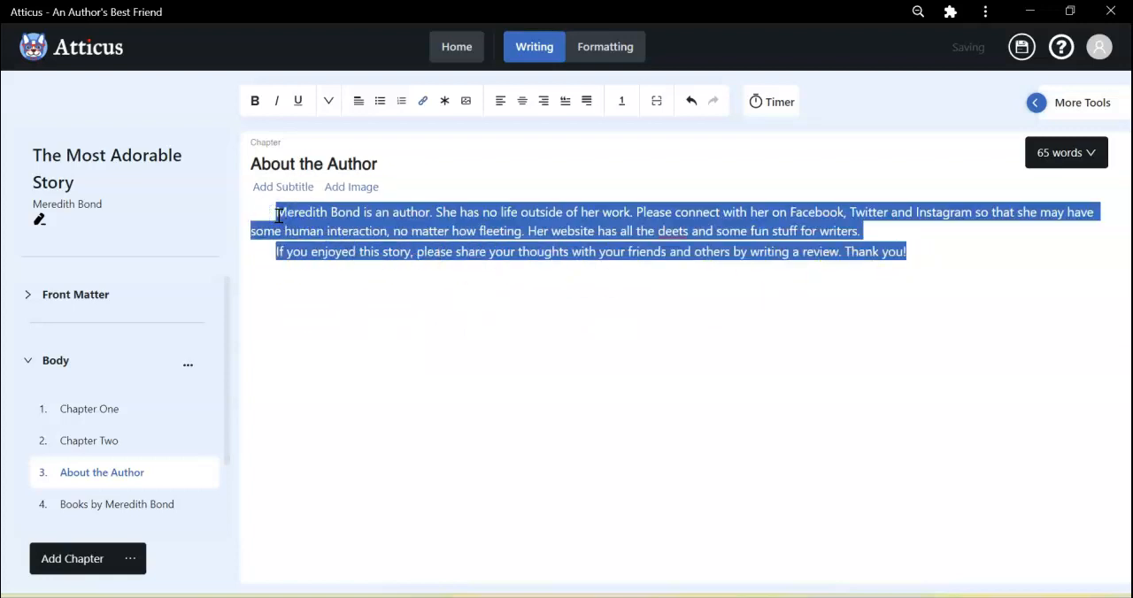
{"action": "right_click", "coordinate": [294, 226]}
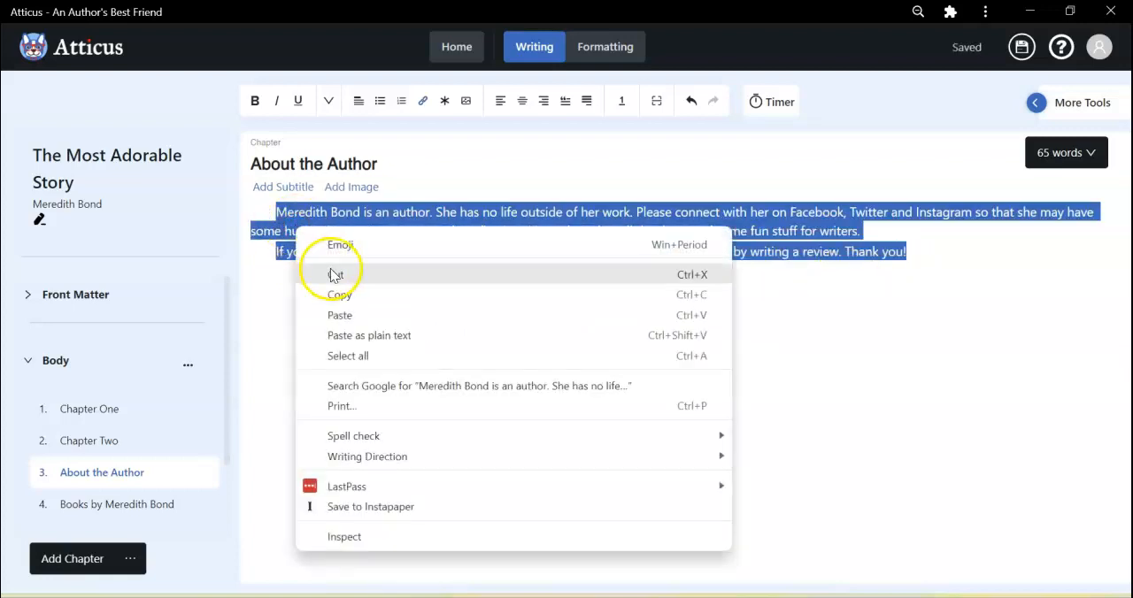
{"action": "left_click", "coordinate": [332, 274]}
Expand the Back Matter section and add an About Author page to it.
{"action": "scroll", "coordinate": [127, 499], "scroll_direction": "down", "scroll_amount": 1}
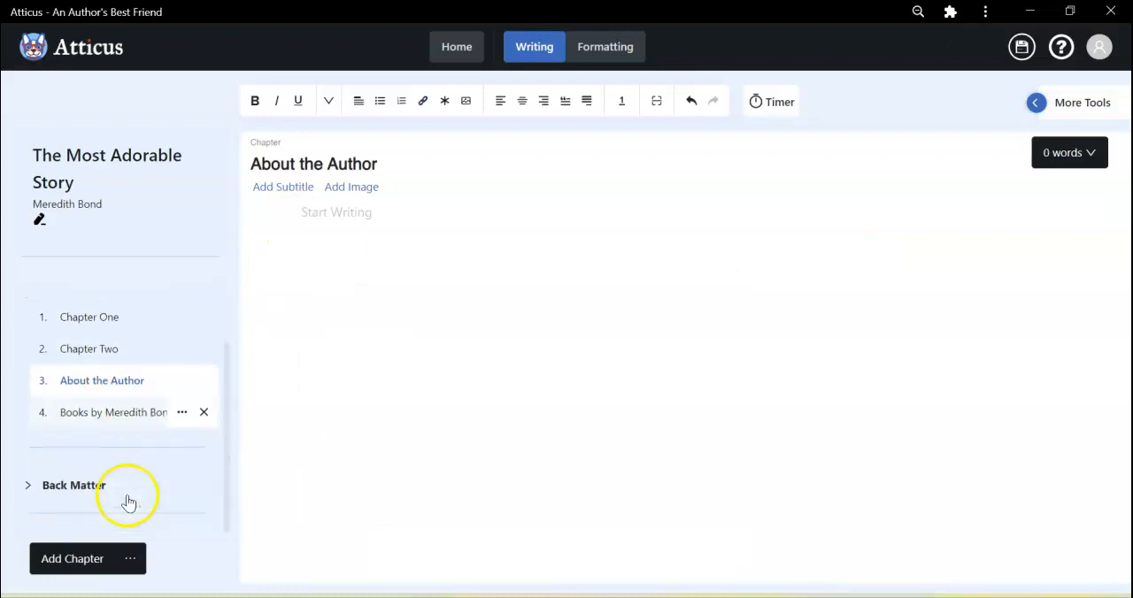
{"action": "left_click", "coordinate": [89, 486]}
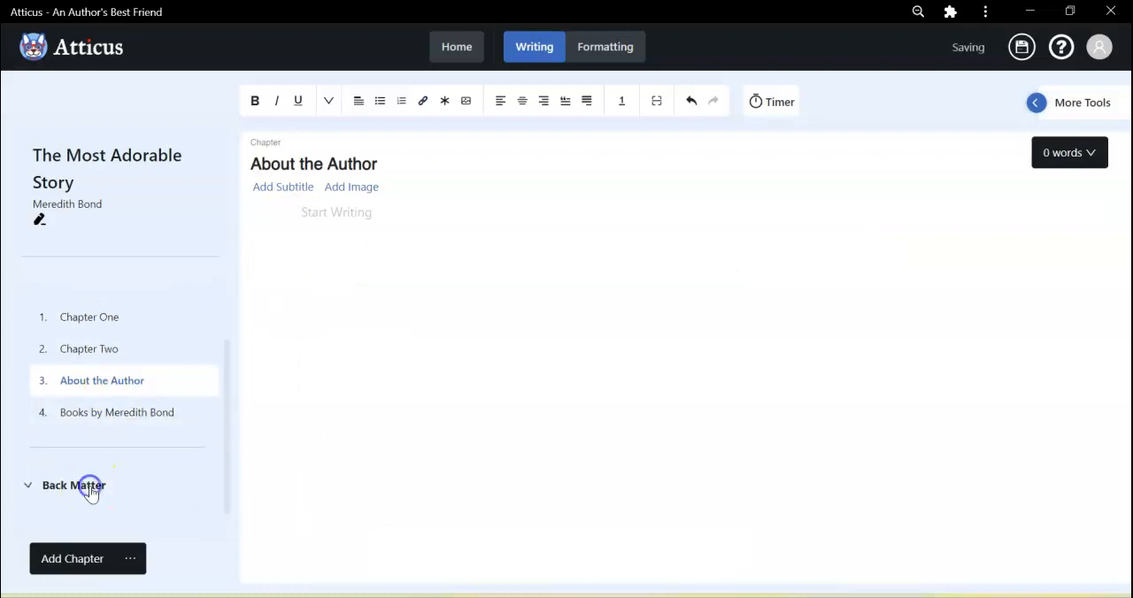
{"action": "left_click", "coordinate": [131, 561]}
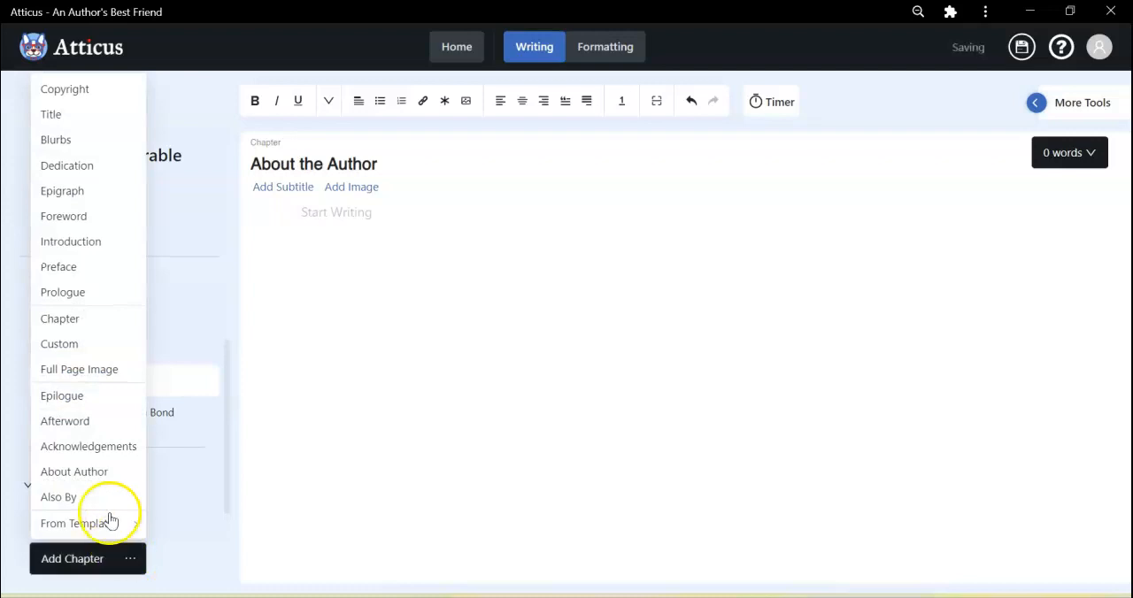
{"action": "left_click", "coordinate": [97, 478]}
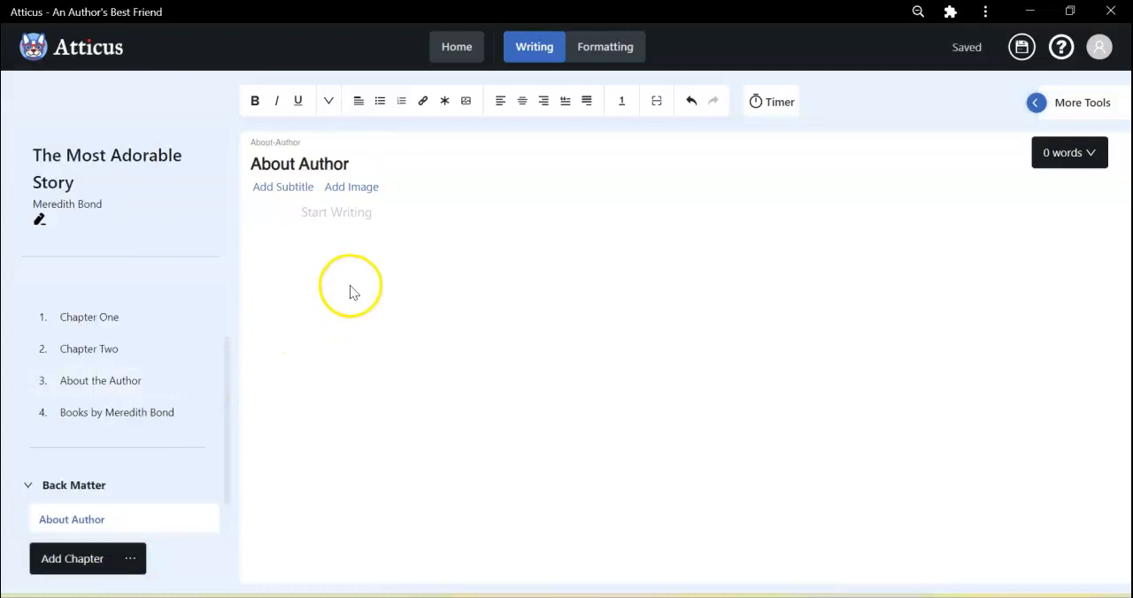
Paste the cut biography text into the new About Author page and remove the blank line between its two paragraphs.
{"action": "right_click", "coordinate": [333, 239]}
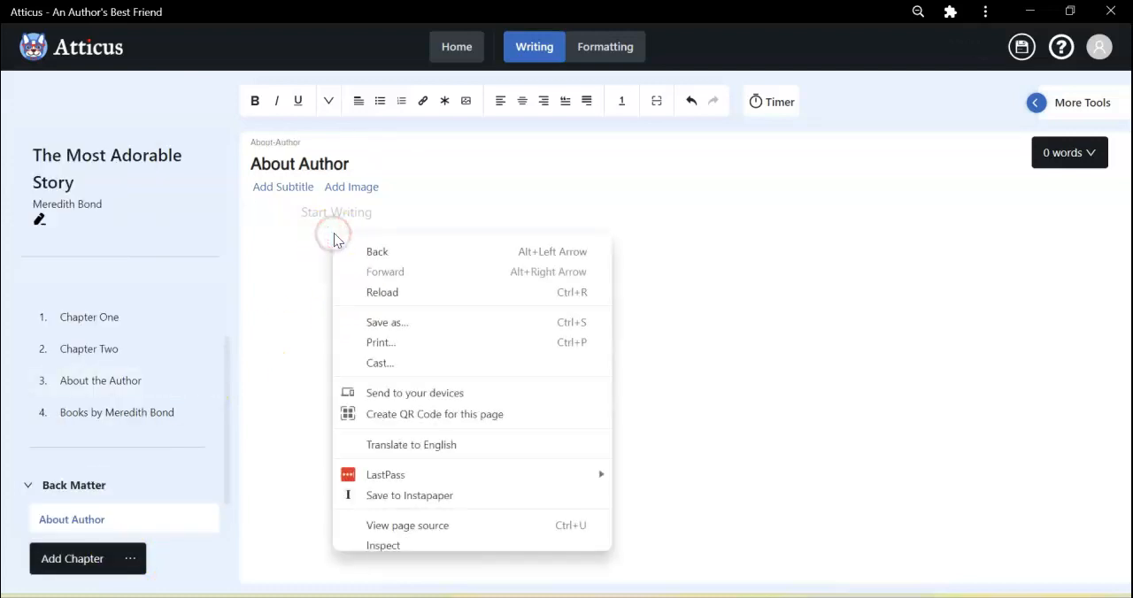
{"action": "left_click", "coordinate": [274, 288]}
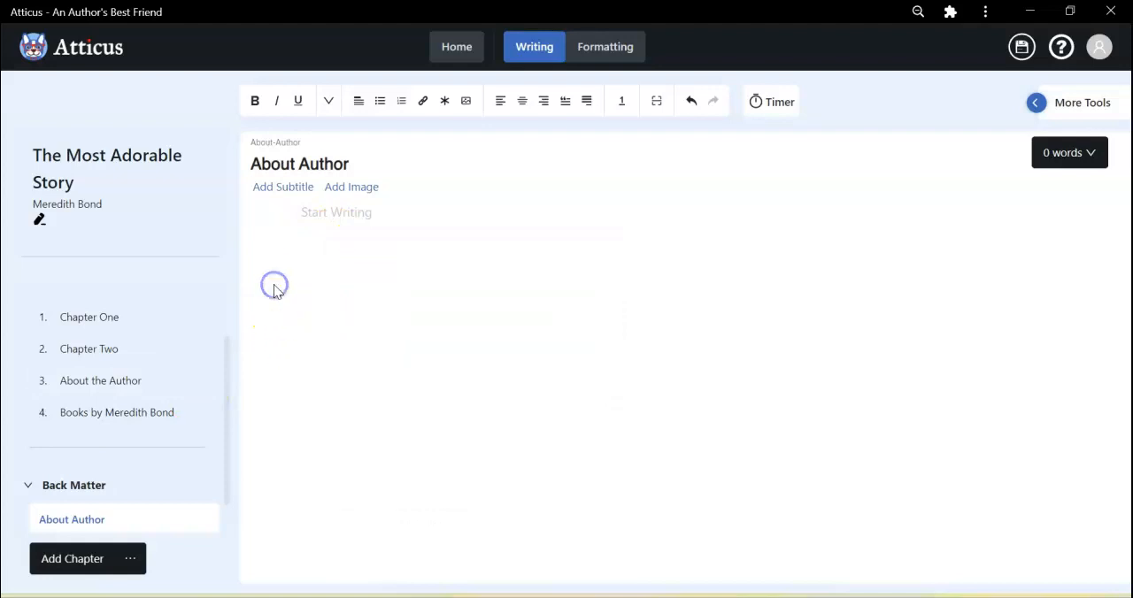
{"action": "left_click", "coordinate": [311, 212]}
{"action": "key", "text": "ctrl+v"}
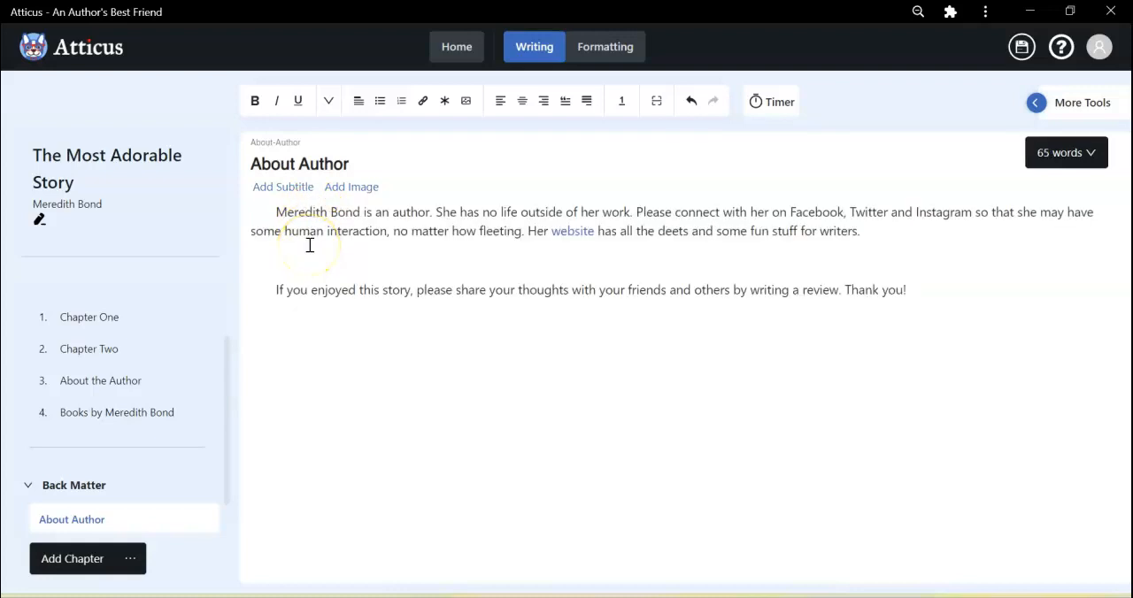
{"action": "key", "text": "Delete"}
{"action": "key", "text": "Delete"}
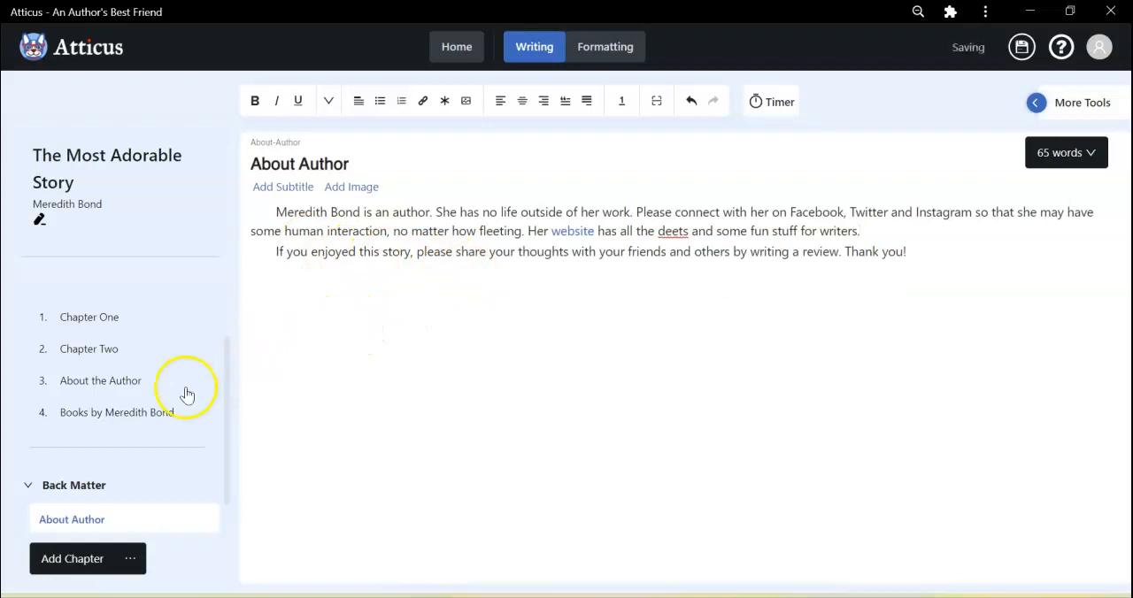
Delete the emptied "About the Author" chapter from the body.
{"action": "scroll", "coordinate": [136, 521], "scroll_direction": "down", "scroll_amount": 1}
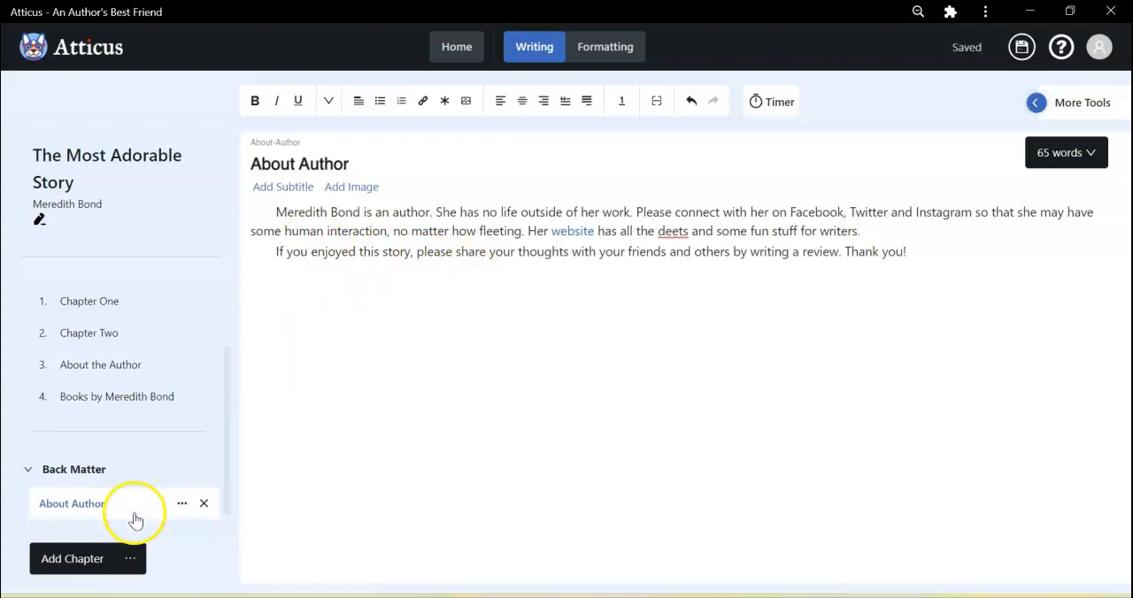
{"action": "left_click", "coordinate": [121, 373]}
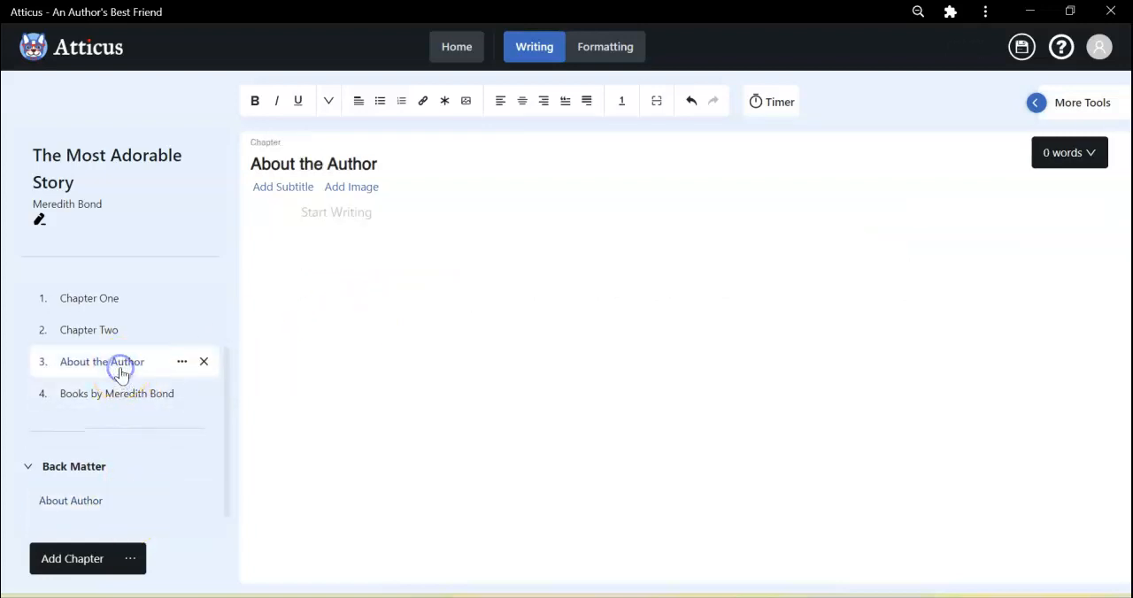
{"action": "left_click", "coordinate": [202, 366]}
{"action": "left_click", "coordinate": [584, 331]}
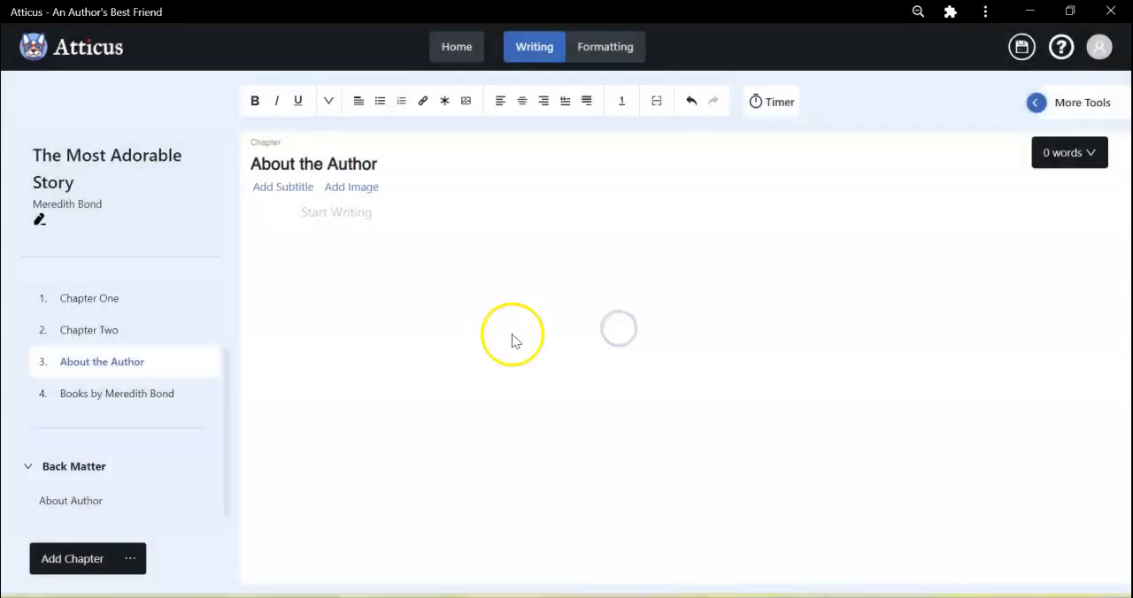
In the body chapter listing the author's books, join the stray exclamation mark to the heading and cut all the text.
{"action": "left_click", "coordinate": [136, 373]}
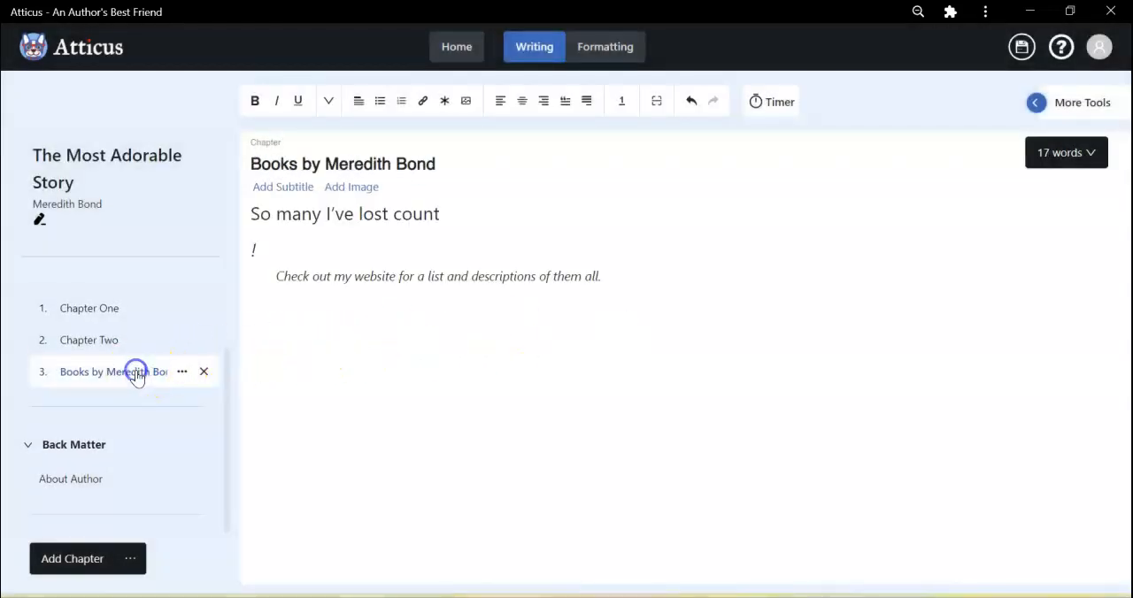
{"action": "left_click", "coordinate": [520, 218]}
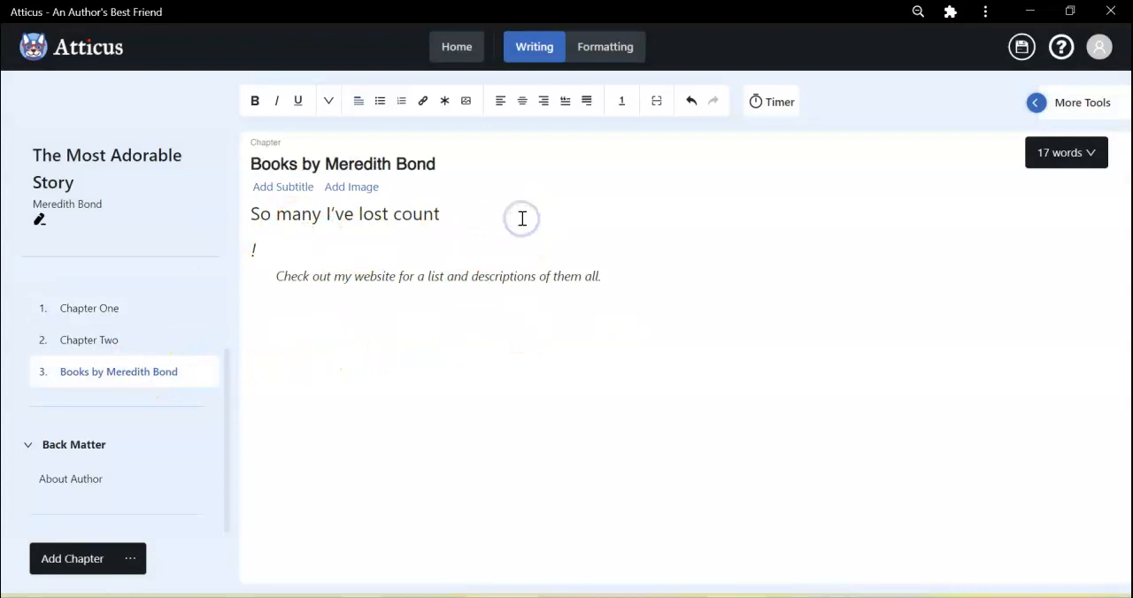
{"action": "key", "text": "Delete"}
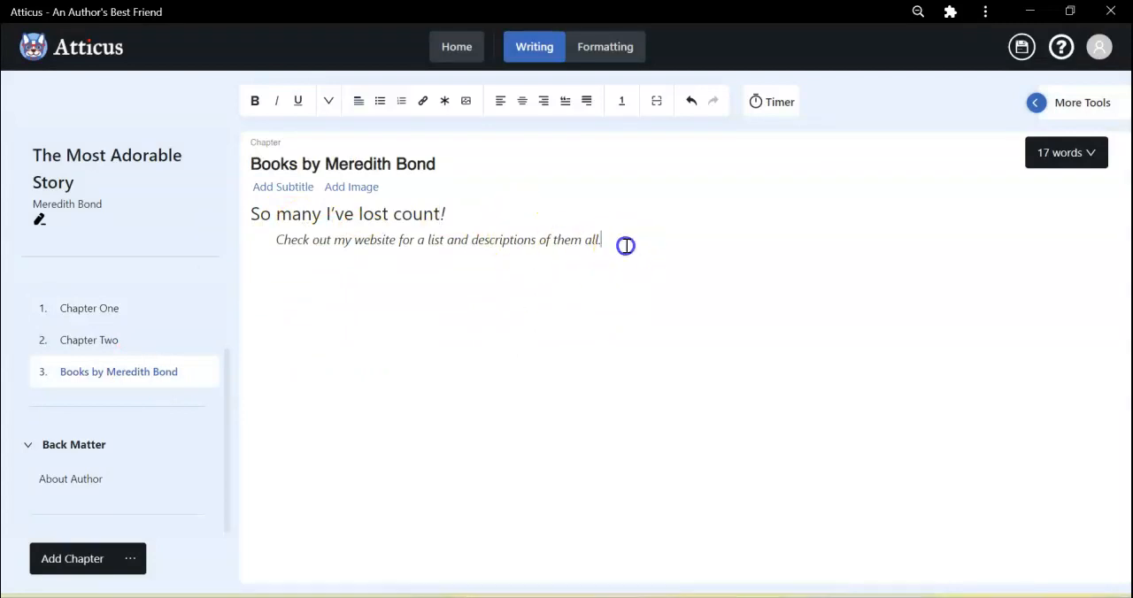
{"action": "left_click_drag", "start_coordinate": [625, 245], "coordinate": [255, 202]}
{"action": "key", "text": "ctrl+c"}
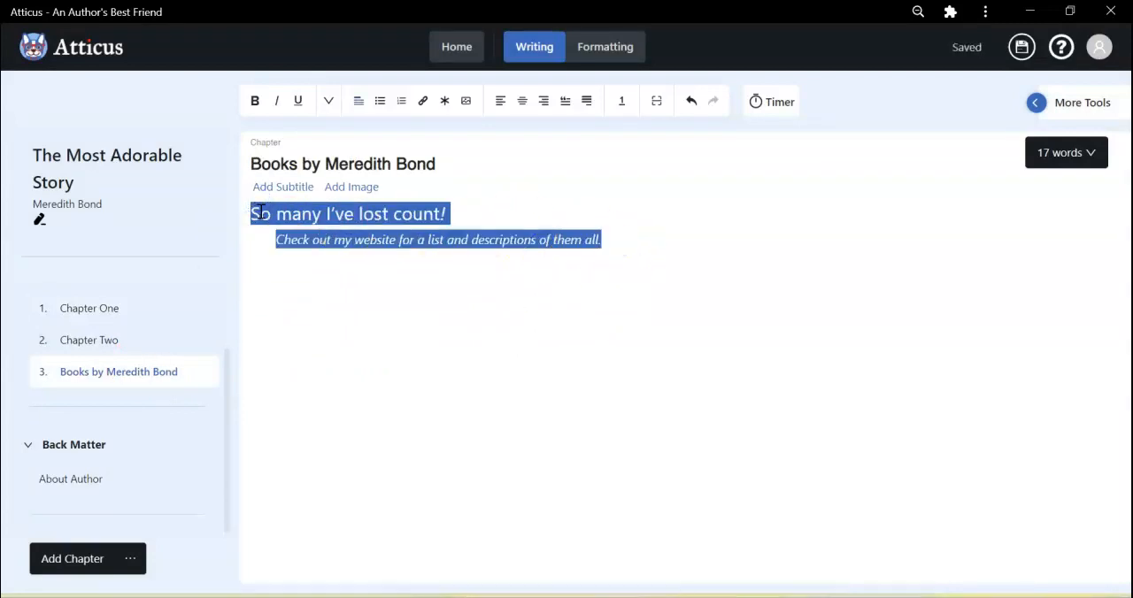
{"action": "key", "text": "Delete"}
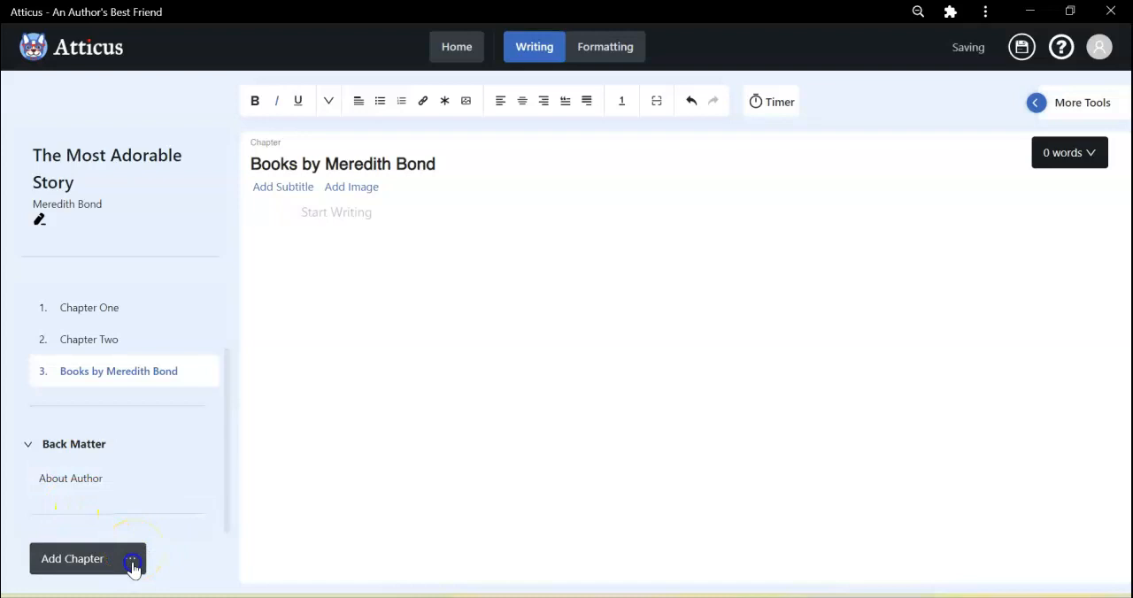
Add an Also By page to the back matter with the cut text and remove the blank line between its two lines.
{"action": "left_click", "coordinate": [131, 563]}
{"action": "left_click", "coordinate": [90, 499]}
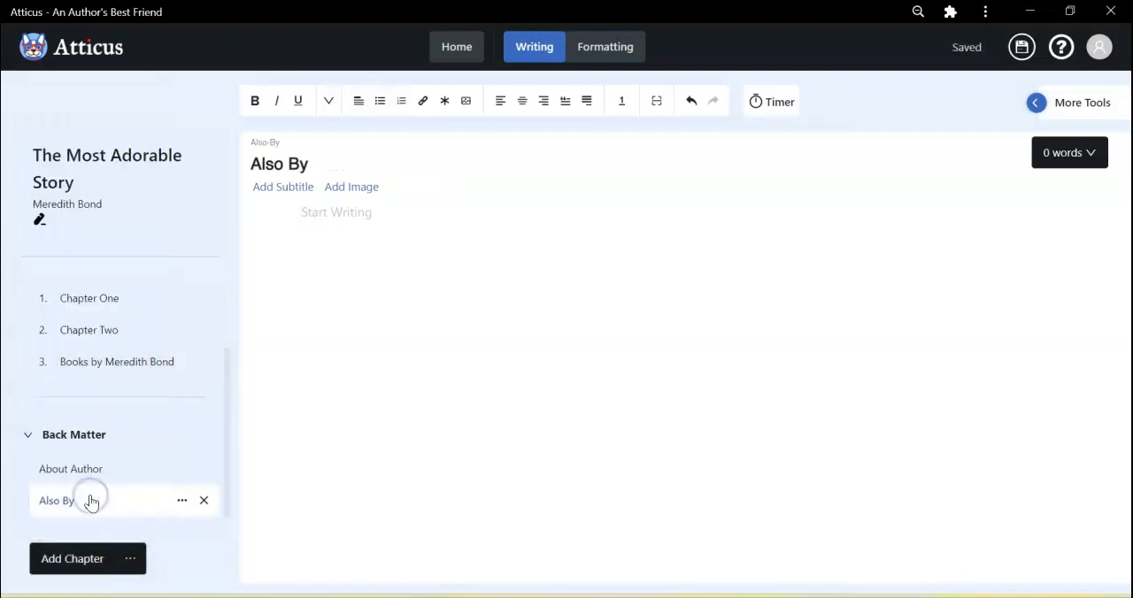
{"action": "left_click", "coordinate": [335, 212]}
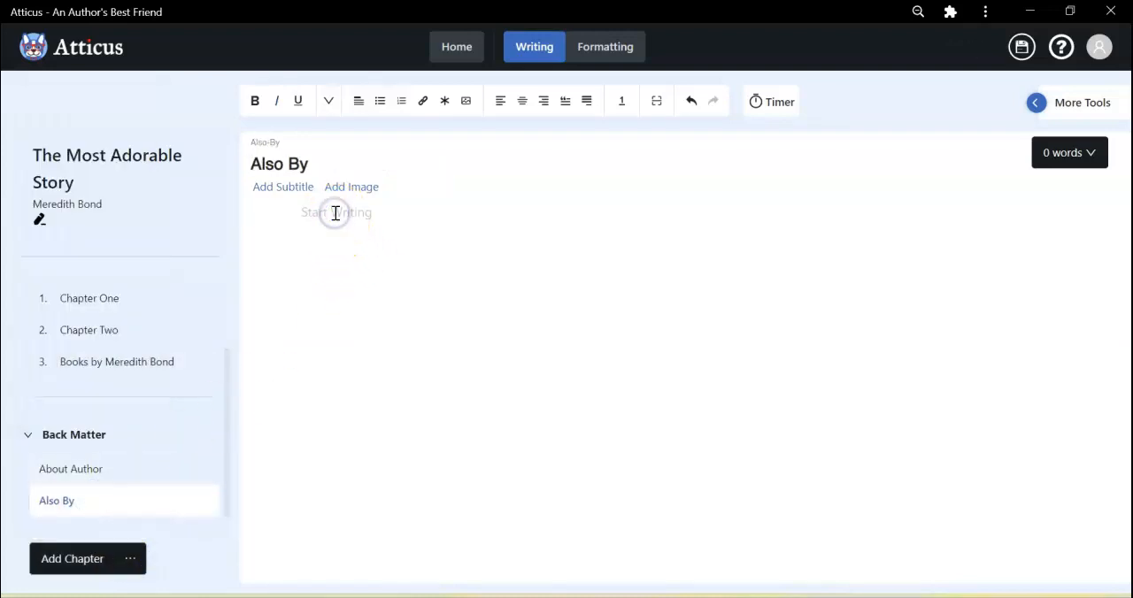
{"action": "key", "text": "ctrl+v"}
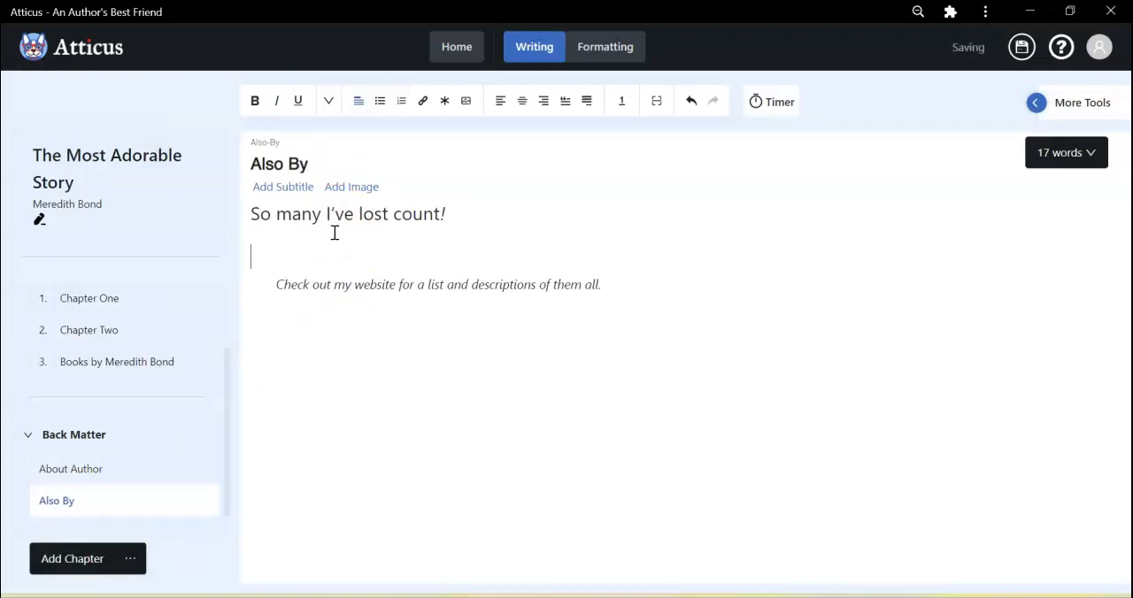
{"action": "key", "text": "Delete"}
{"action": "key", "text": "BackSpace"}
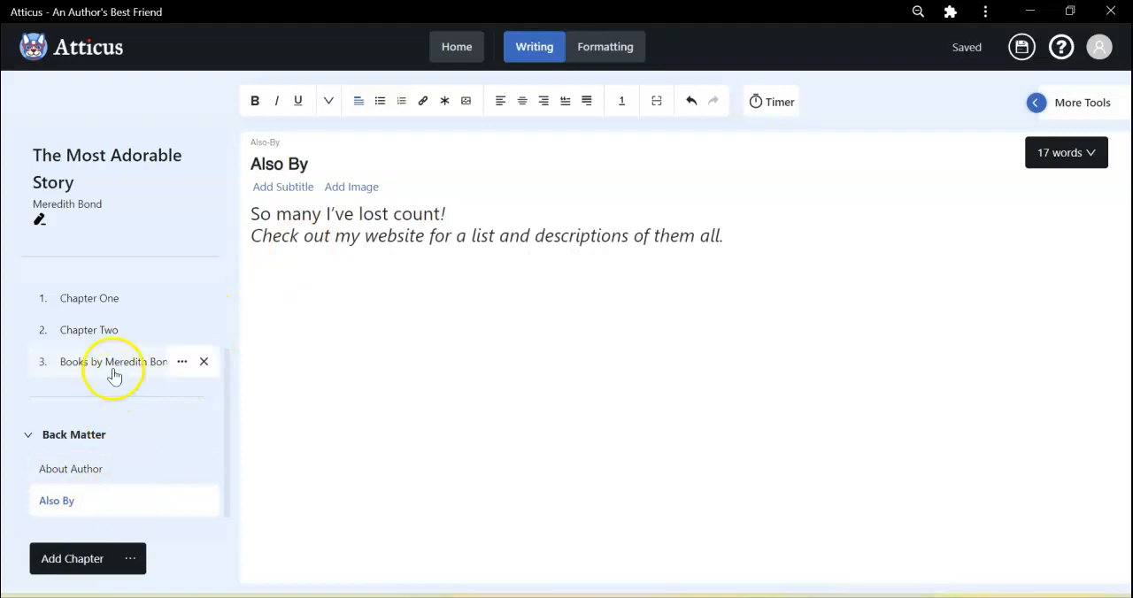
Delete the emptied chapter listing the author's books from the body.
{"action": "left_click", "coordinate": [203, 361]}
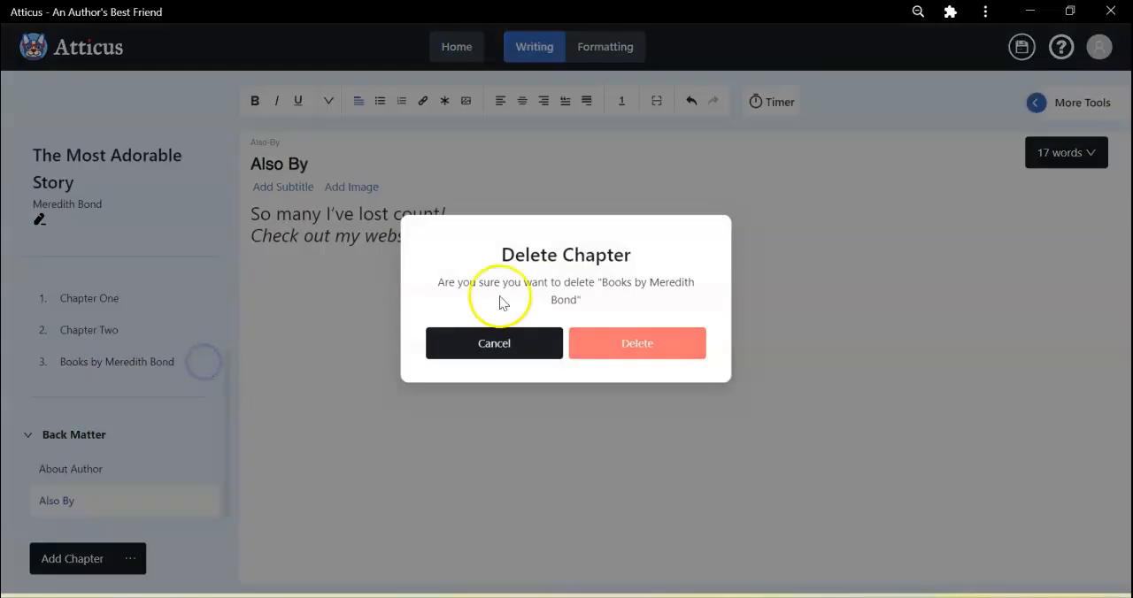
{"action": "left_click", "coordinate": [625, 344]}
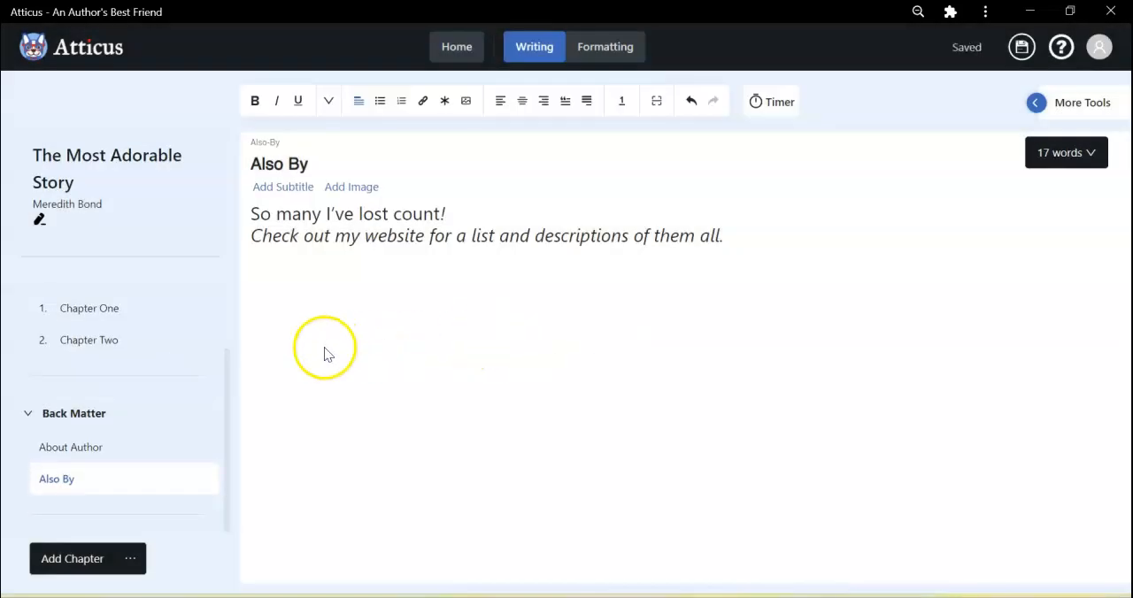
Review the Blurbs, Title Page and Copyright pages in the front matter.
{"action": "scroll", "coordinate": [159, 354], "scroll_direction": "up", "scroll_amount": 2}
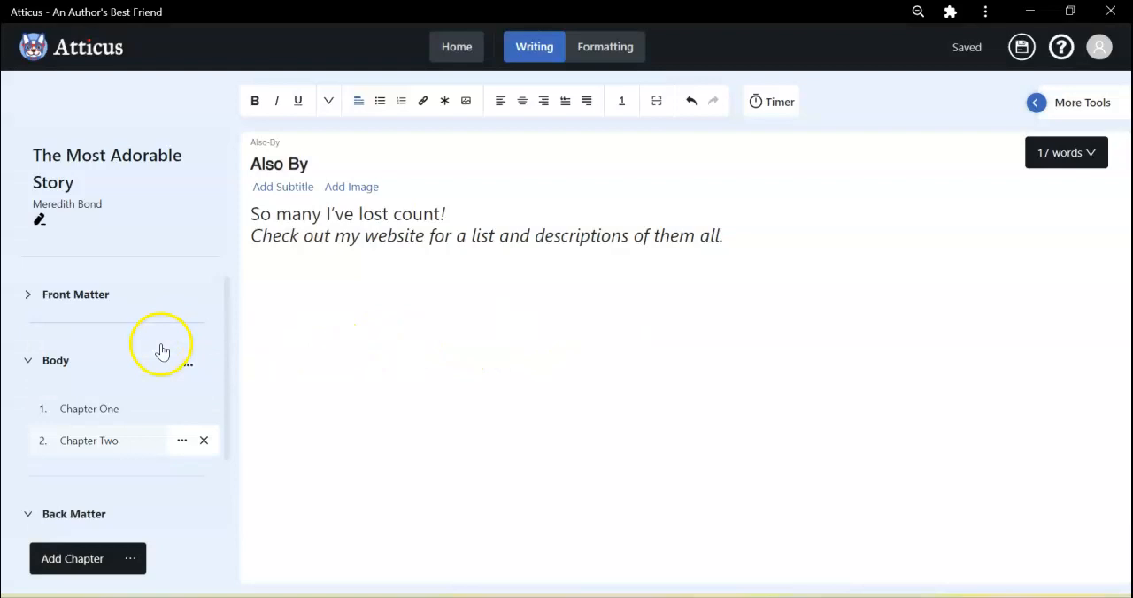
{"action": "left_click", "coordinate": [34, 296]}
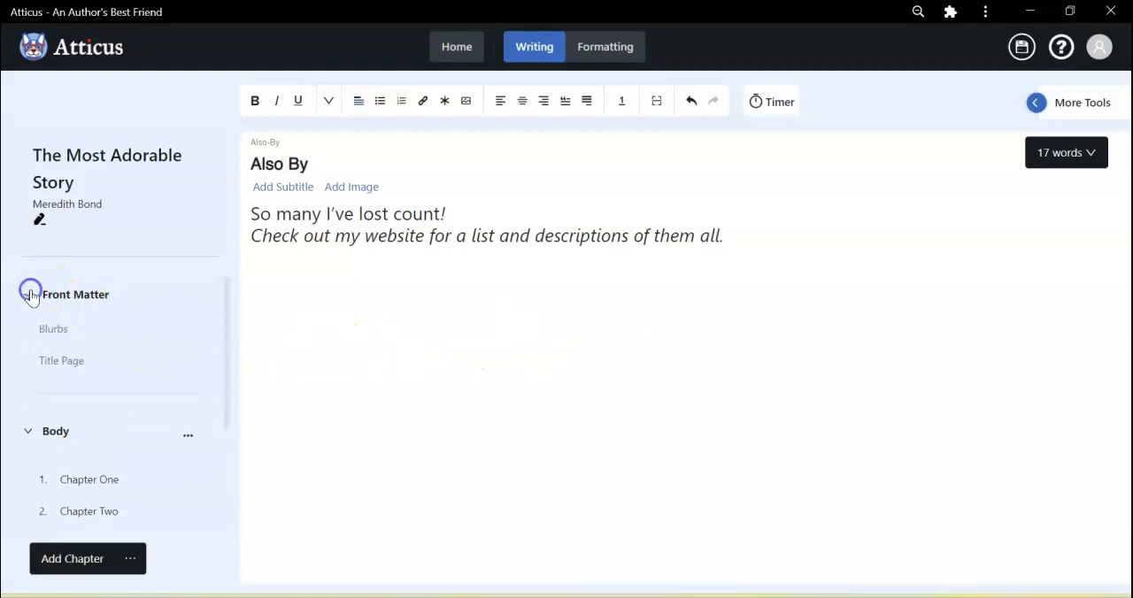
{"action": "left_click", "coordinate": [53, 329]}
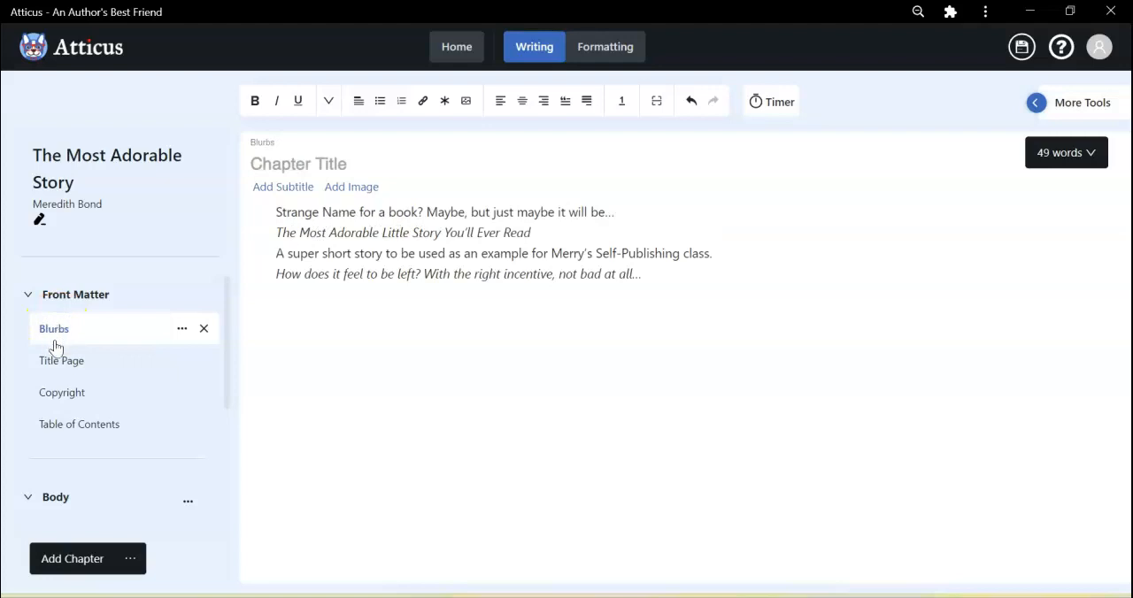
{"action": "left_click", "coordinate": [61, 369]}
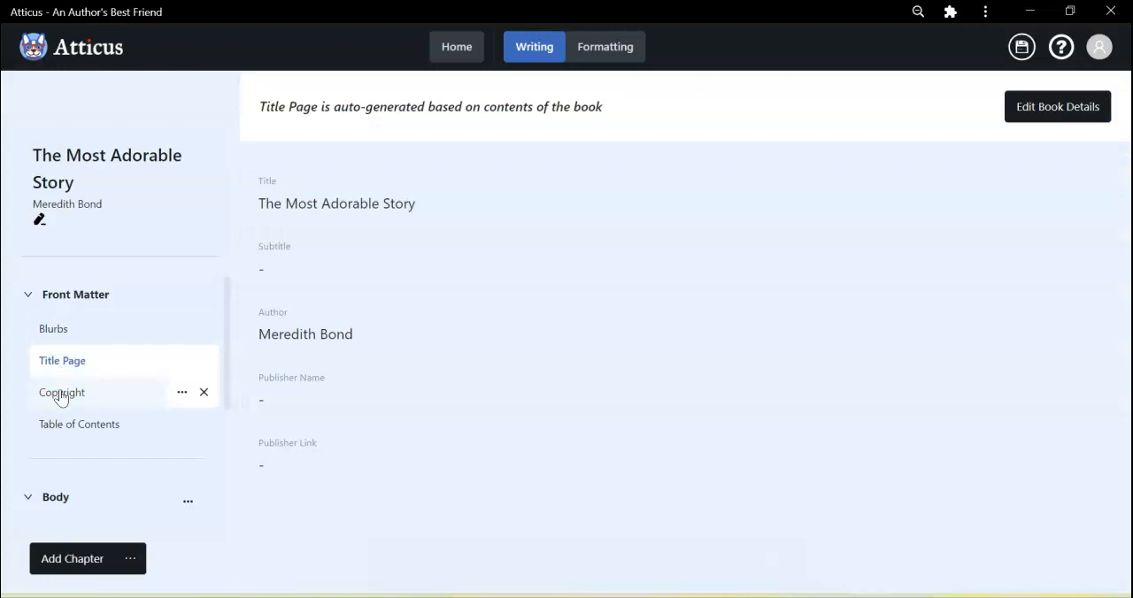
{"action": "left_click", "coordinate": [61, 394]}
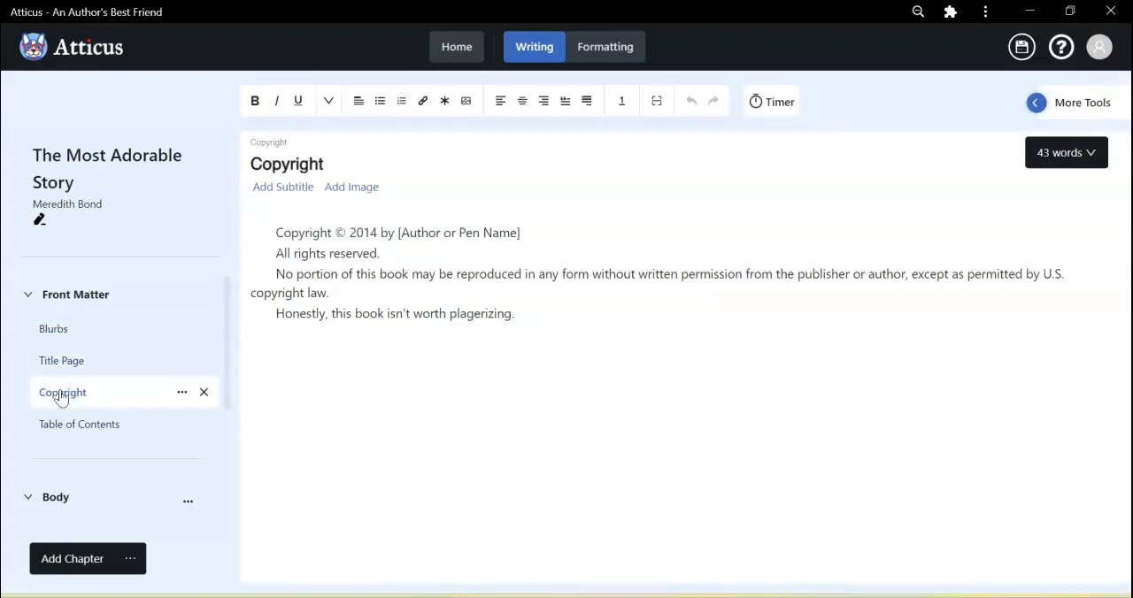
Turn on Show Subtitles for the chapters in the Table of Contents.
{"action": "left_click", "coordinate": [61, 425]}
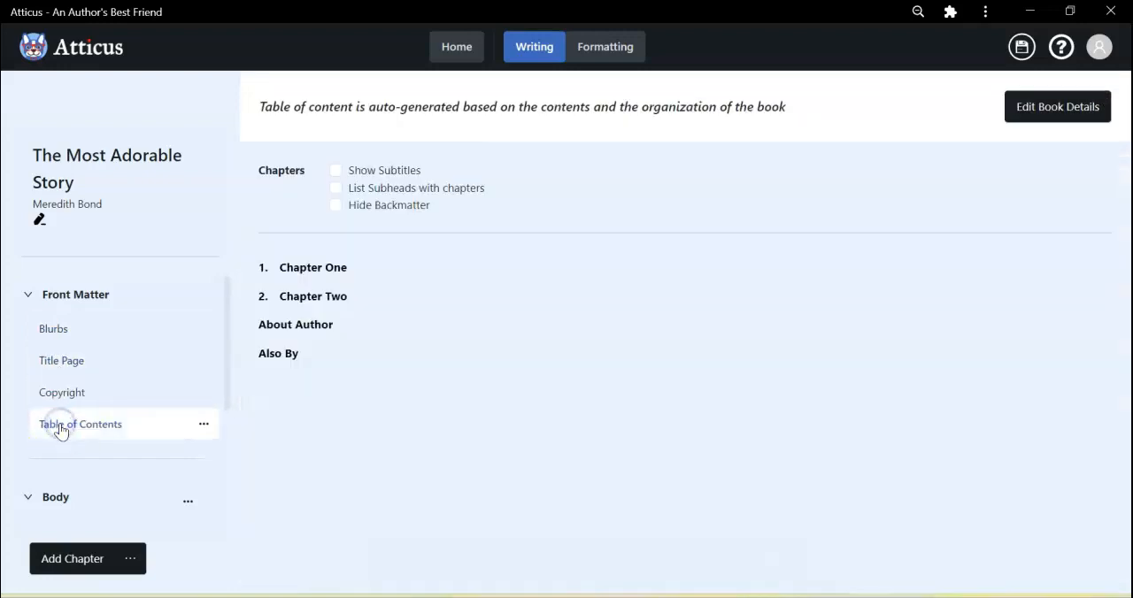
{"action": "scroll", "coordinate": [61, 431], "scroll_direction": "down", "scroll_amount": 2}
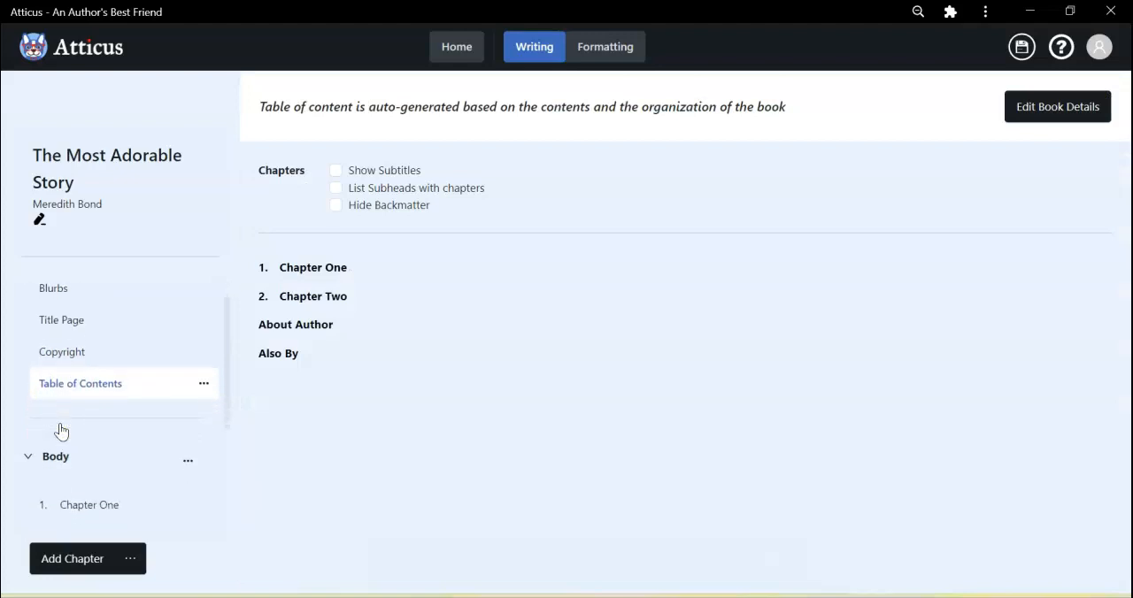
{"action": "left_click", "coordinate": [336, 171]}
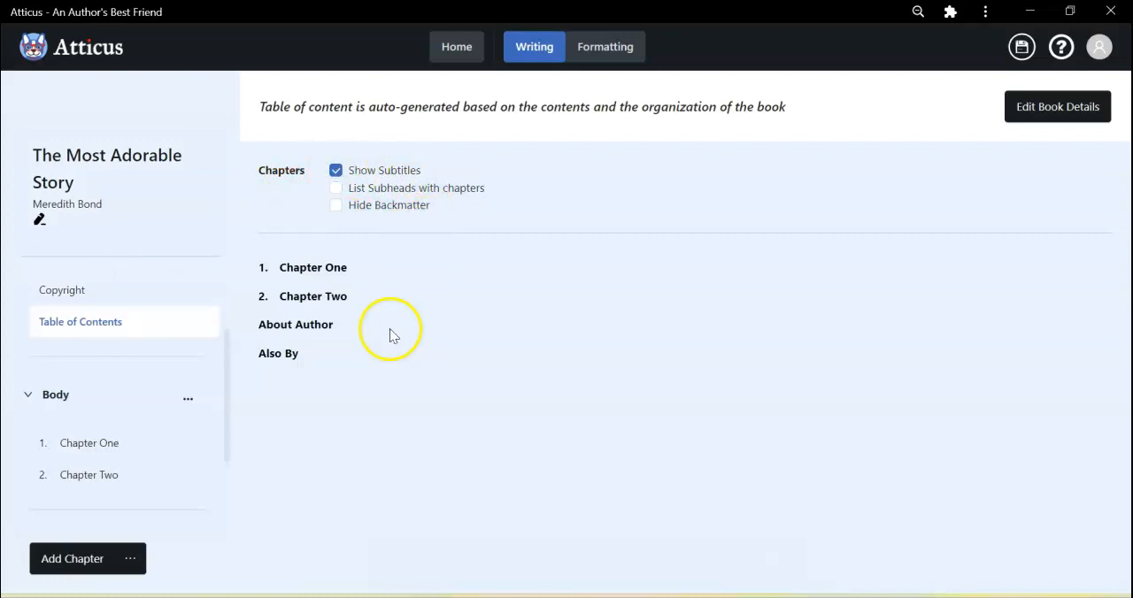
Review the About Author and Also By pages in the back matter and look over the book's full page list.
{"action": "mouse_move", "coordinate": [97, 442]}
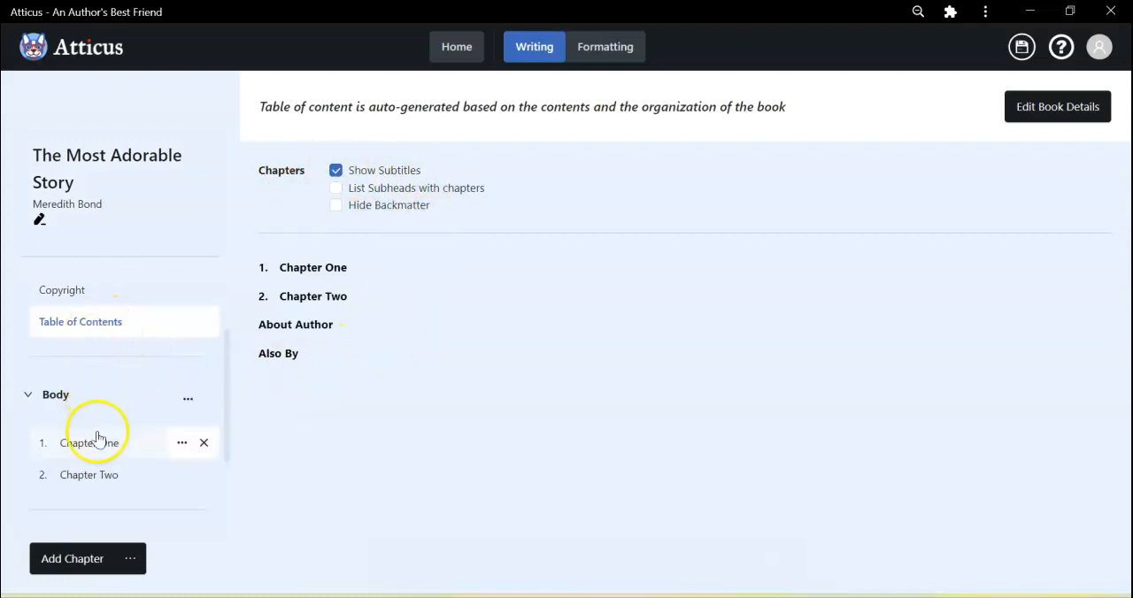
{"action": "scroll", "coordinate": [96, 447], "scroll_direction": "down", "scroll_amount": 3}
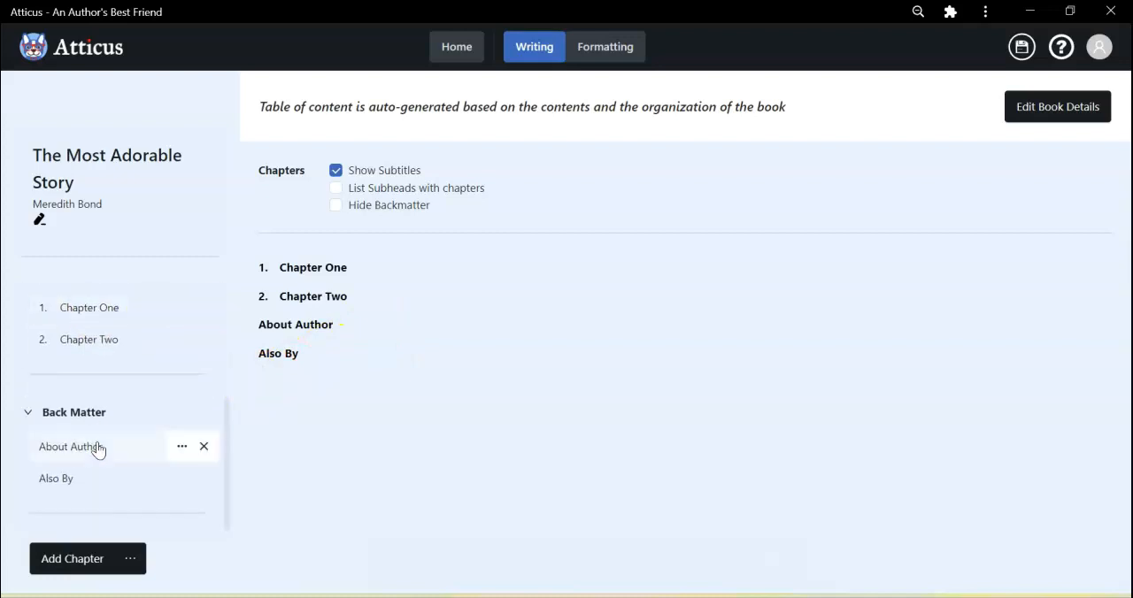
{"action": "left_click", "coordinate": [97, 447]}
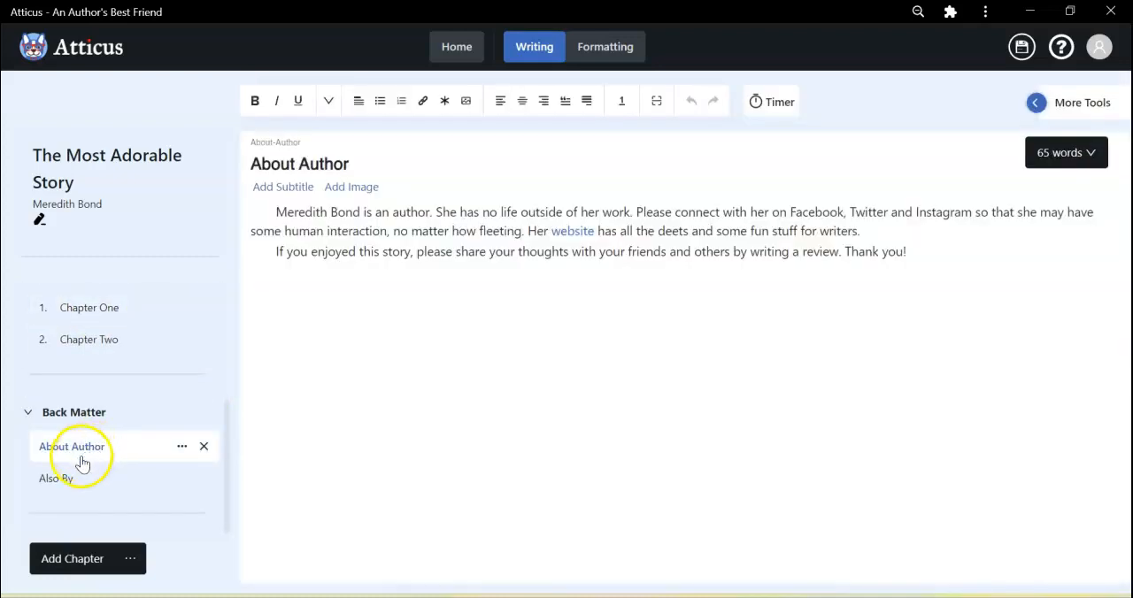
{"action": "left_click", "coordinate": [69, 480]}
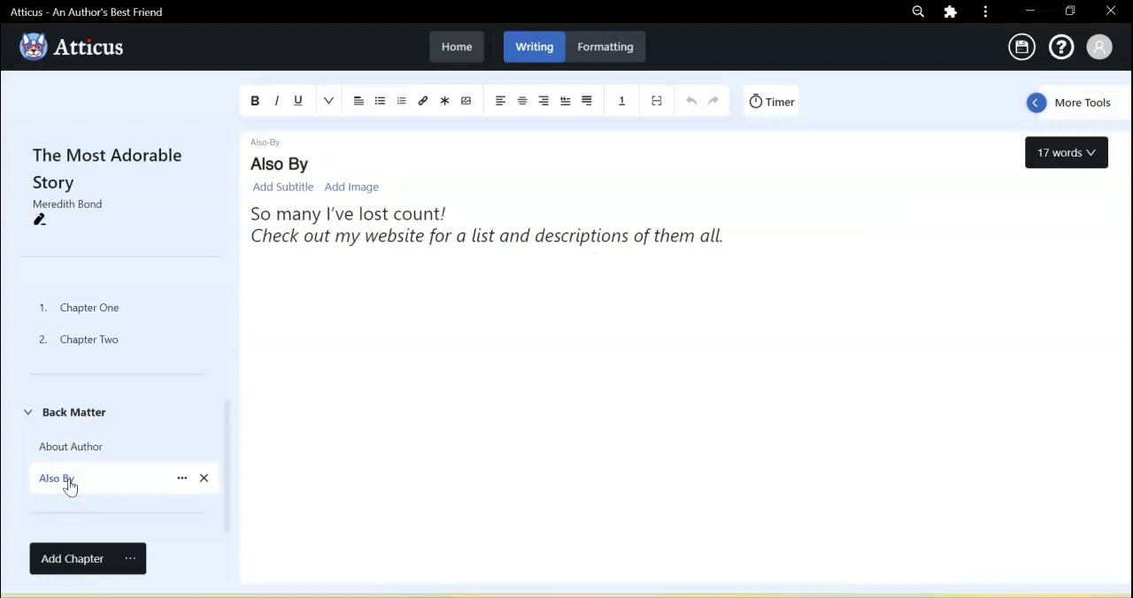
{"action": "scroll", "coordinate": [71, 417], "scroll_direction": "up", "scroll_amount": 5}
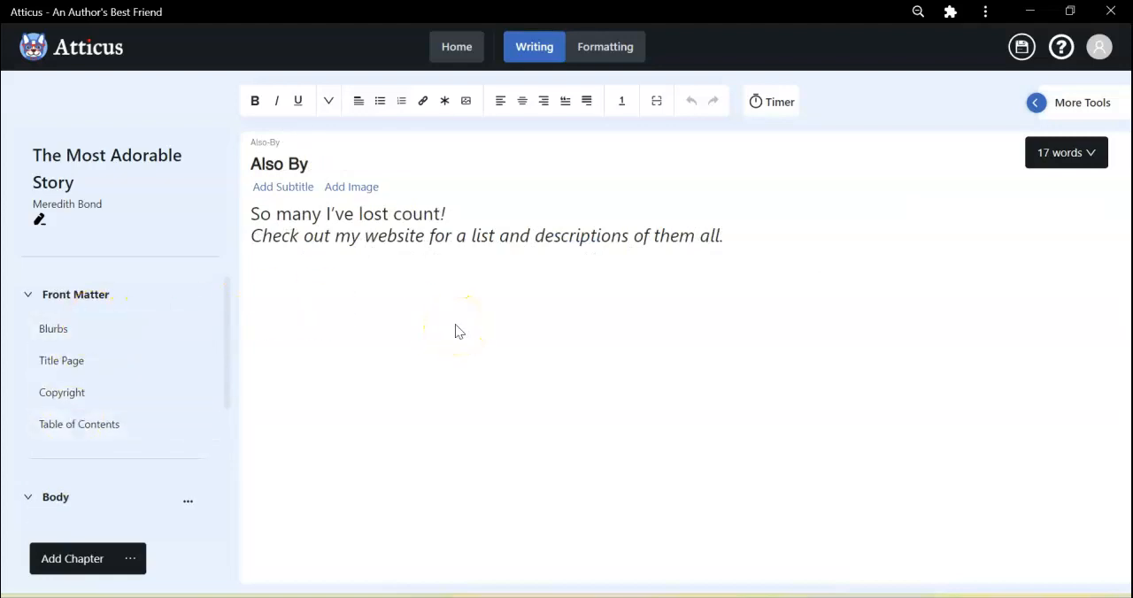
{"action": "scroll", "coordinate": [77, 411], "scroll_direction": "down", "scroll_amount": 3}
{"action": "scroll", "coordinate": [77, 412], "scroll_direction": "down", "scroll_amount": 1}
{"action": "scroll", "coordinate": [76, 410], "scroll_direction": "up", "scroll_amount": 4}
Open the book's formatting and preview the Minerva and Clairmont themes, showing Chapter Two in the Clairmont preview.
{"action": "left_click", "coordinate": [607, 46]}
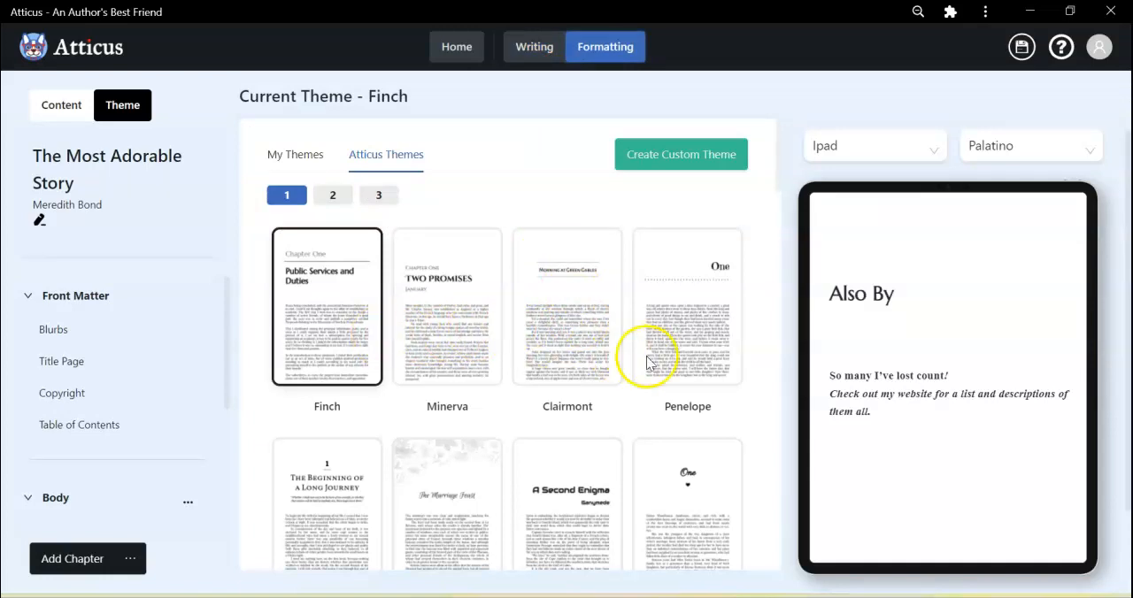
{"action": "left_click", "coordinate": [468, 320]}
{"action": "left_click", "coordinate": [566, 325]}
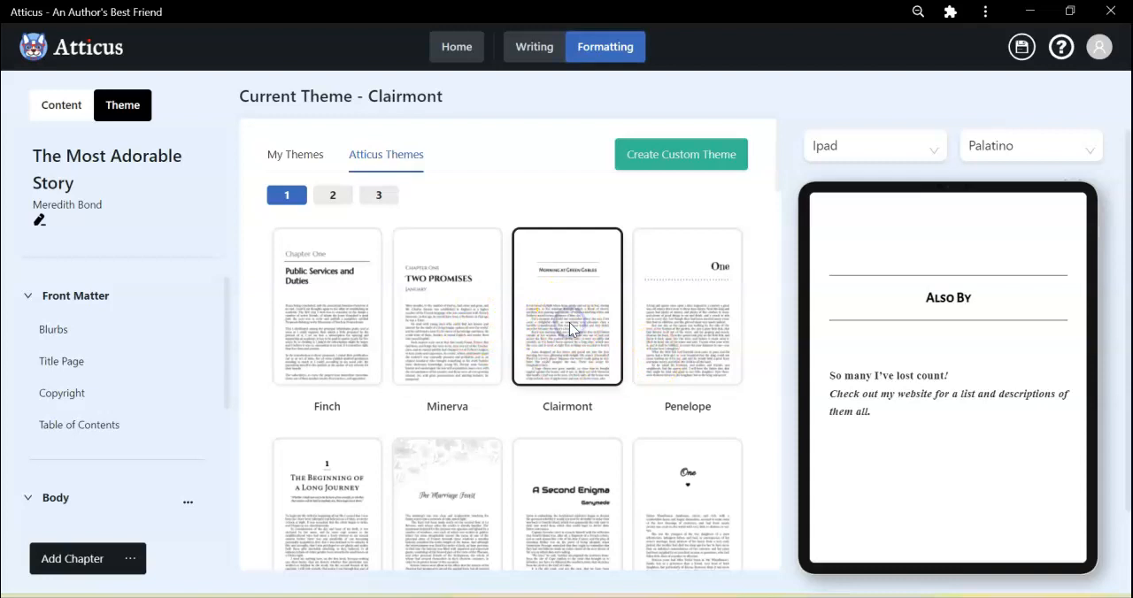
{"action": "scroll", "coordinate": [855, 442], "scroll_direction": "down", "scroll_amount": 1}
{"action": "left_click", "coordinate": [896, 530]}
{"action": "left_click", "coordinate": [897, 529]}
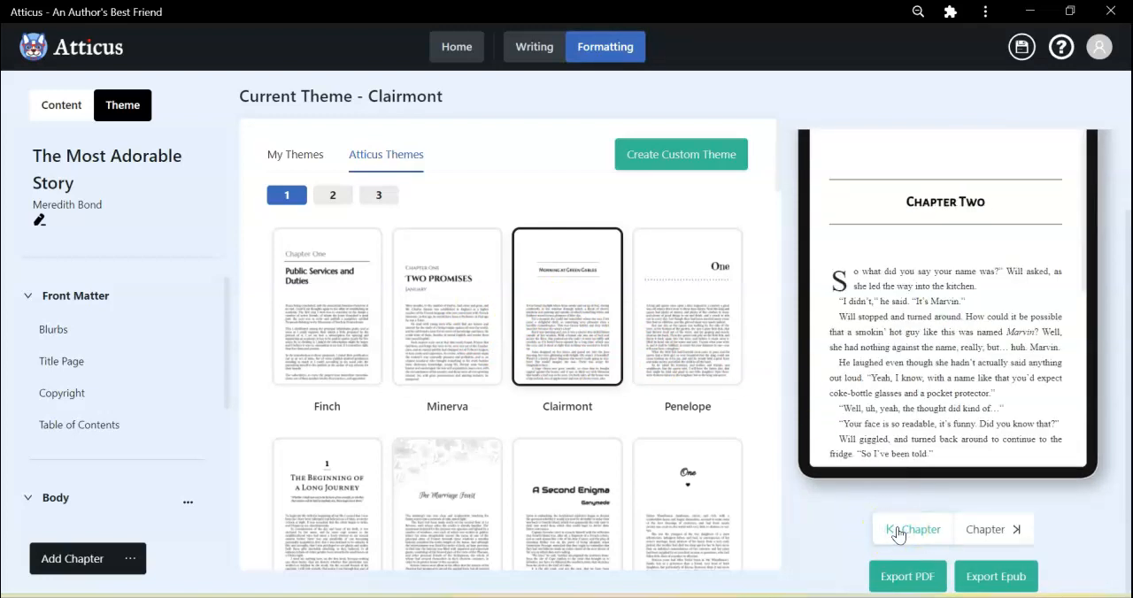
{"action": "scroll", "coordinate": [892, 357], "scroll_direction": "up", "scroll_amount": 2}
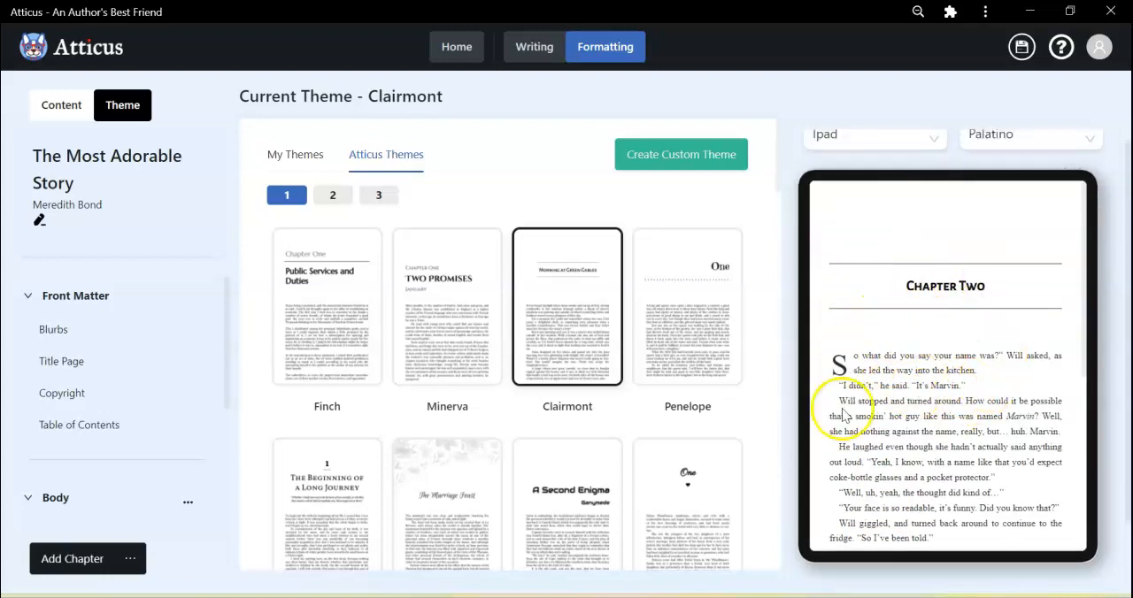
Try the Penelope, Titus, Delphini, Aether and Seraphina themes on Chapter Two.
{"action": "left_click", "coordinate": [675, 321]}
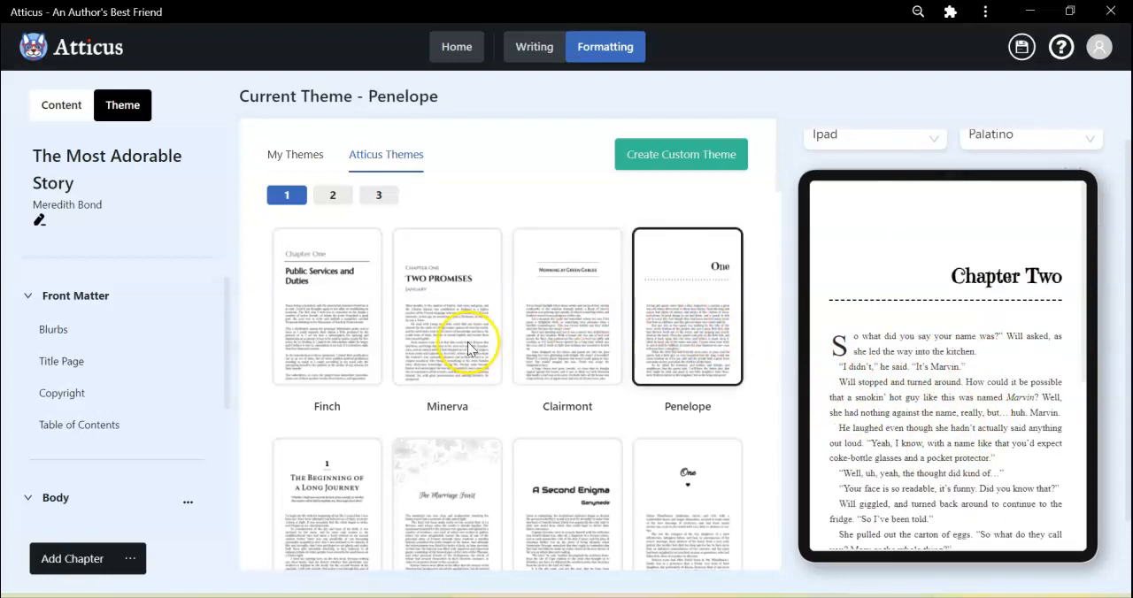
{"action": "scroll", "coordinate": [467, 342], "scroll_direction": "down", "scroll_amount": 2}
{"action": "left_click", "coordinate": [341, 404]}
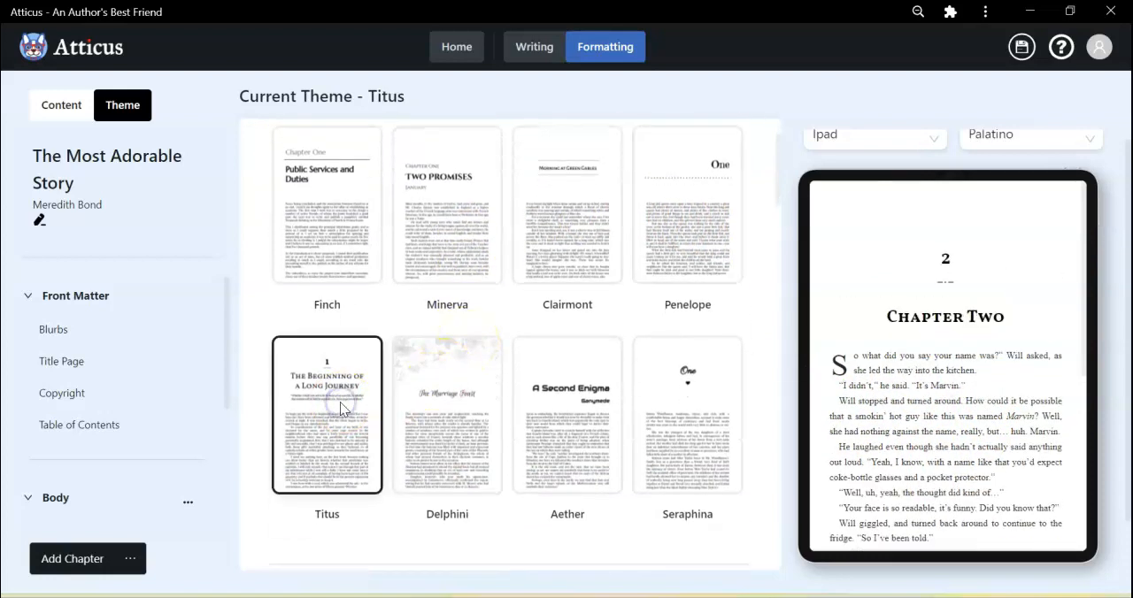
{"action": "left_click", "coordinate": [421, 420]}
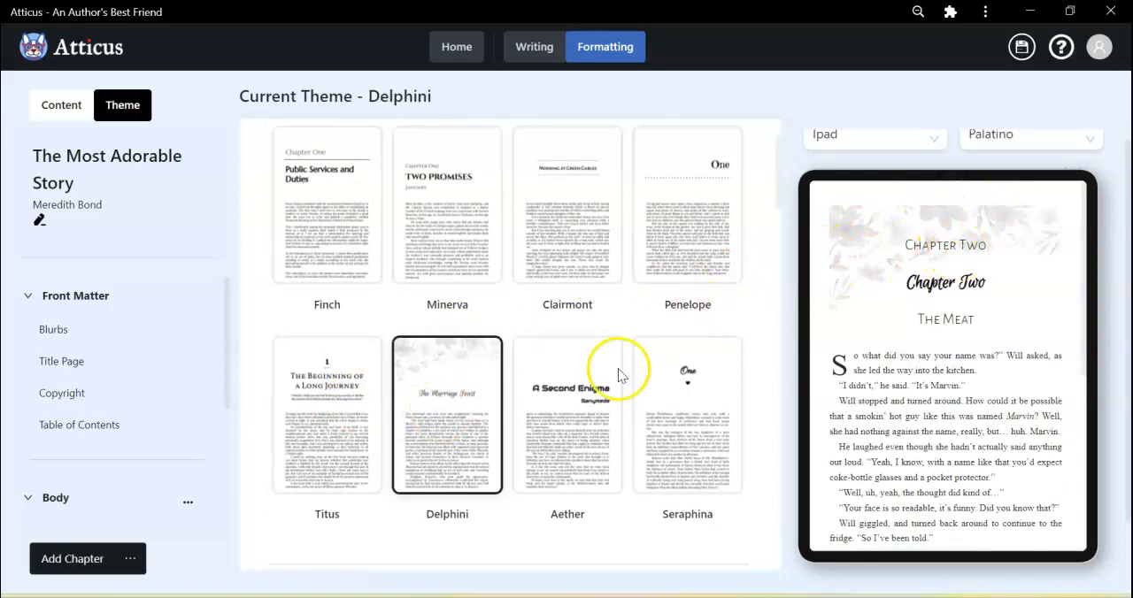
{"action": "left_click", "coordinate": [574, 413]}
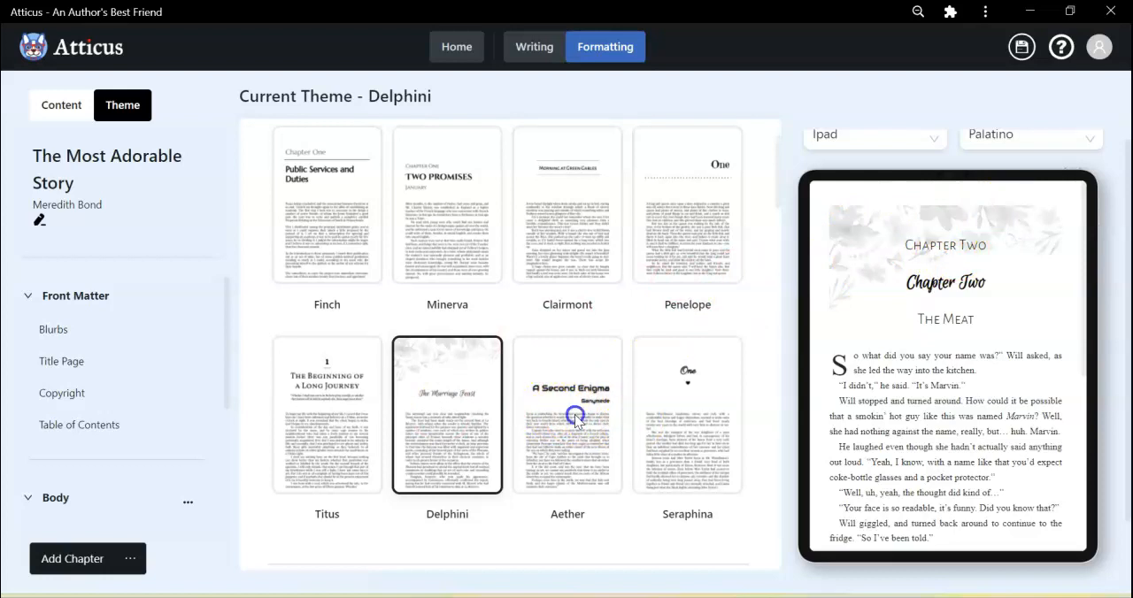
{"action": "left_click", "coordinate": [659, 403]}
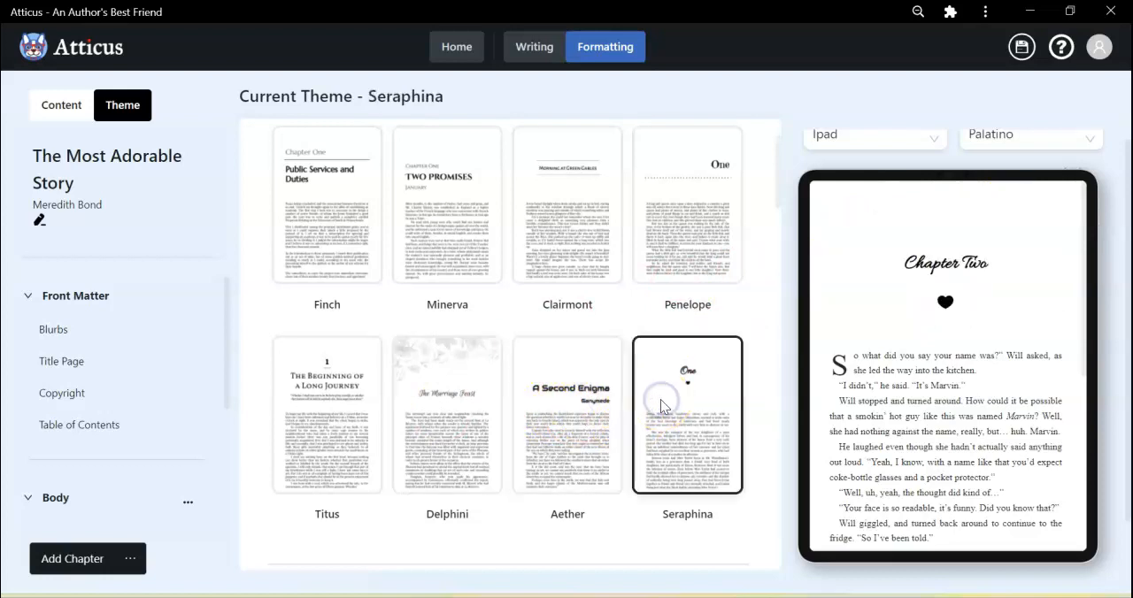
{"action": "scroll", "coordinate": [662, 406], "scroll_direction": "down", "scroll_amount": 1}
{"action": "scroll", "coordinate": [660, 399], "scroll_direction": "up", "scroll_amount": 2}
Apply the Finch theme and set its chapter headings to show the title and subtitle without the number.
{"action": "left_click", "coordinate": [292, 255]}
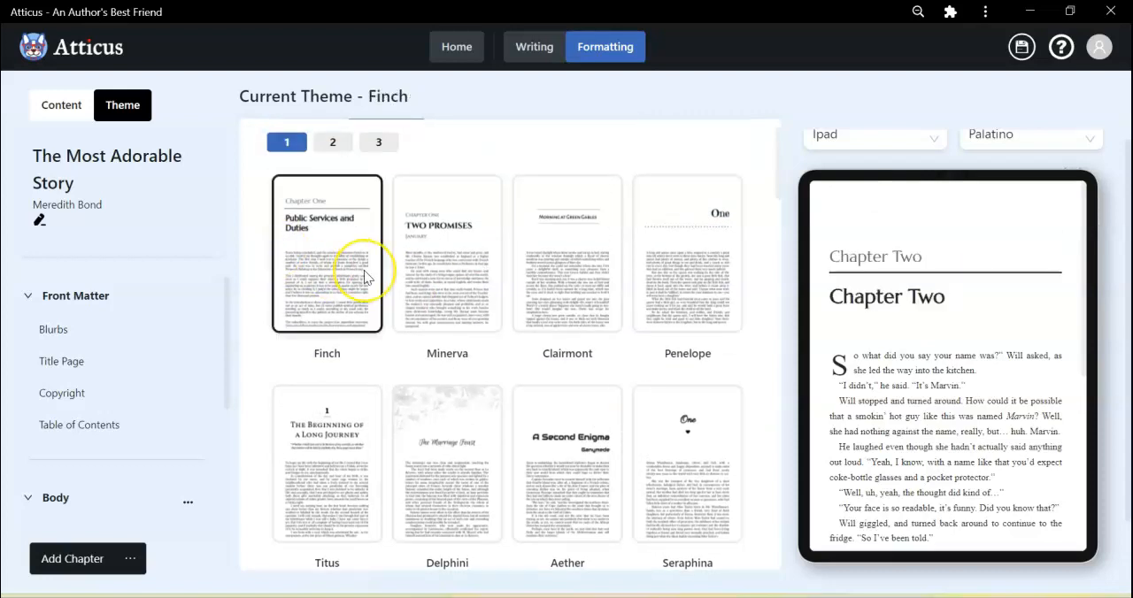
{"action": "scroll", "coordinate": [364, 270], "scroll_direction": "down", "scroll_amount": 3}
{"action": "scroll", "coordinate": [364, 270], "scroll_direction": "down", "scroll_amount": 2}
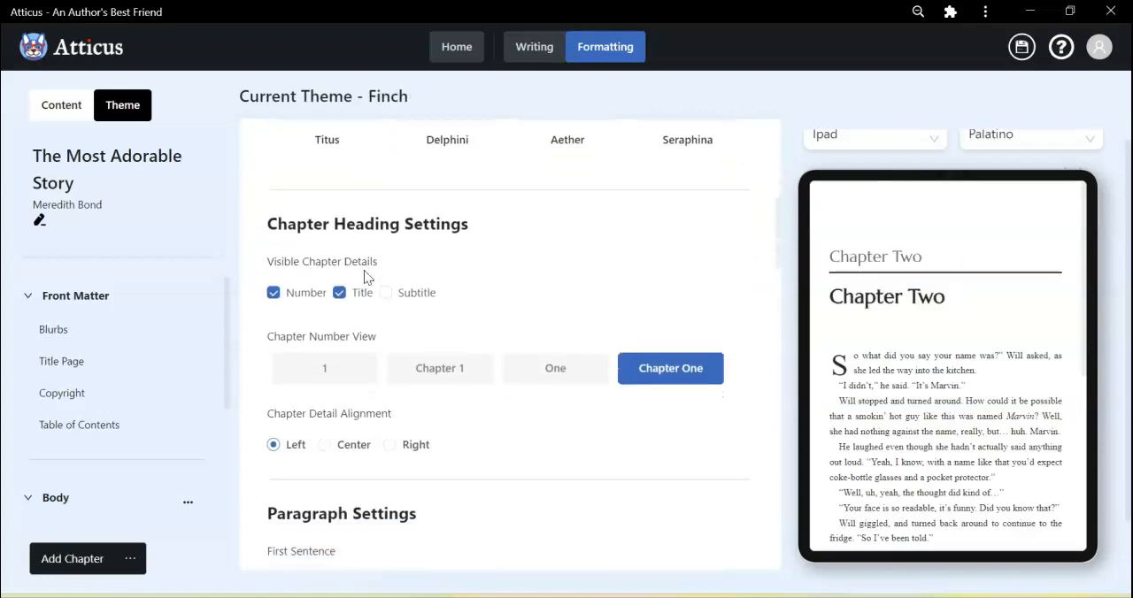
{"action": "left_click", "coordinate": [275, 282]}
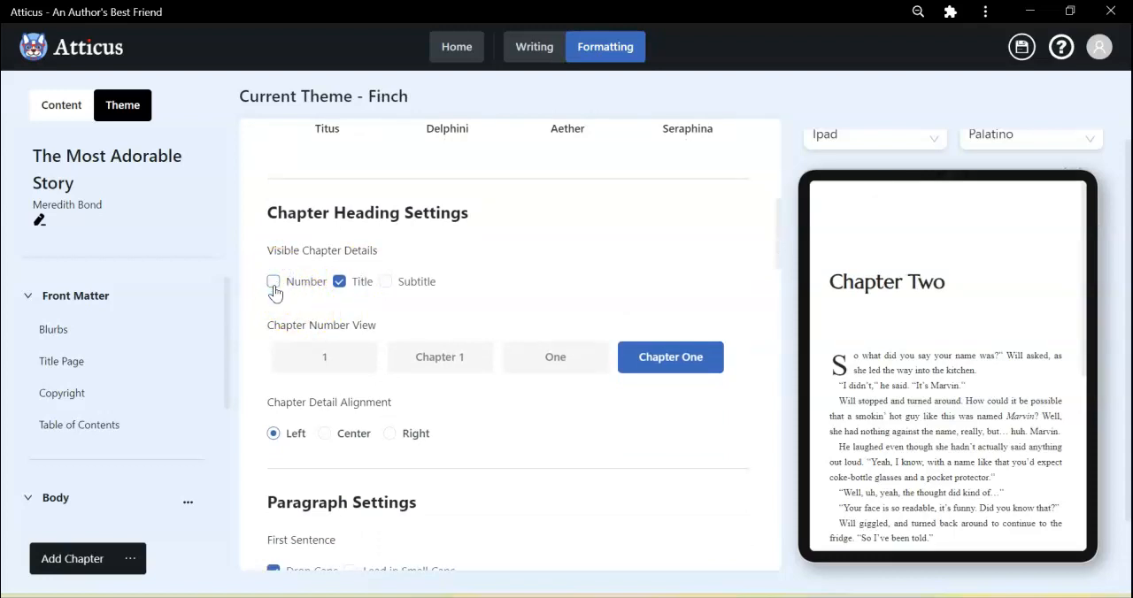
{"action": "left_click", "coordinate": [338, 283]}
{"action": "left_click", "coordinate": [385, 282]}
Try the One chapter number view, settling on the Chapter 1 style.
{"action": "scroll", "coordinate": [458, 288], "scroll_direction": "down", "scroll_amount": 2}
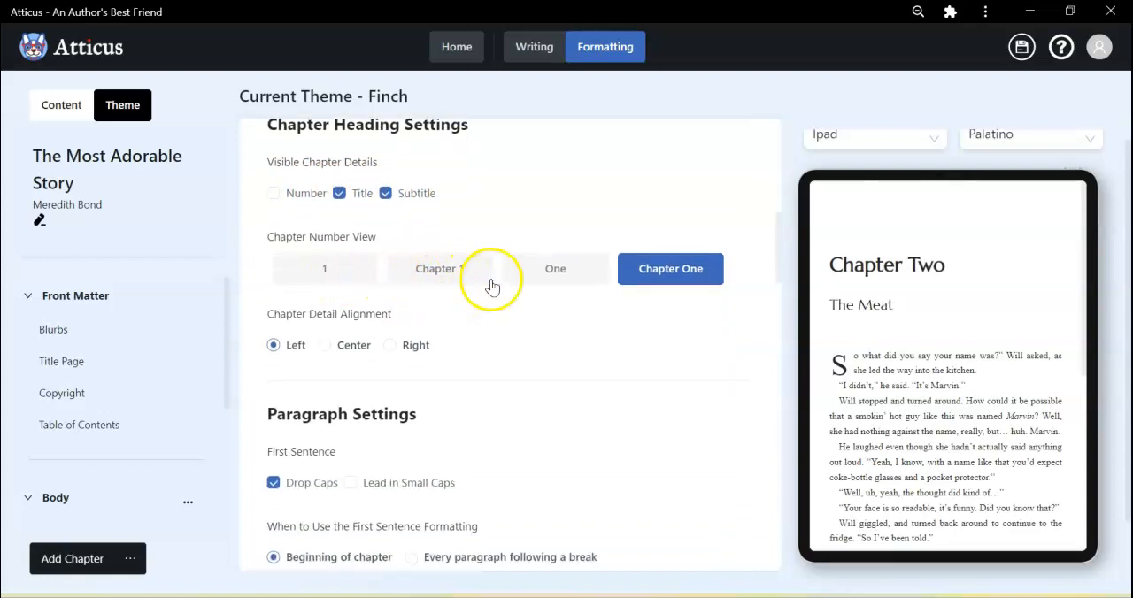
{"action": "left_click", "coordinate": [531, 278]}
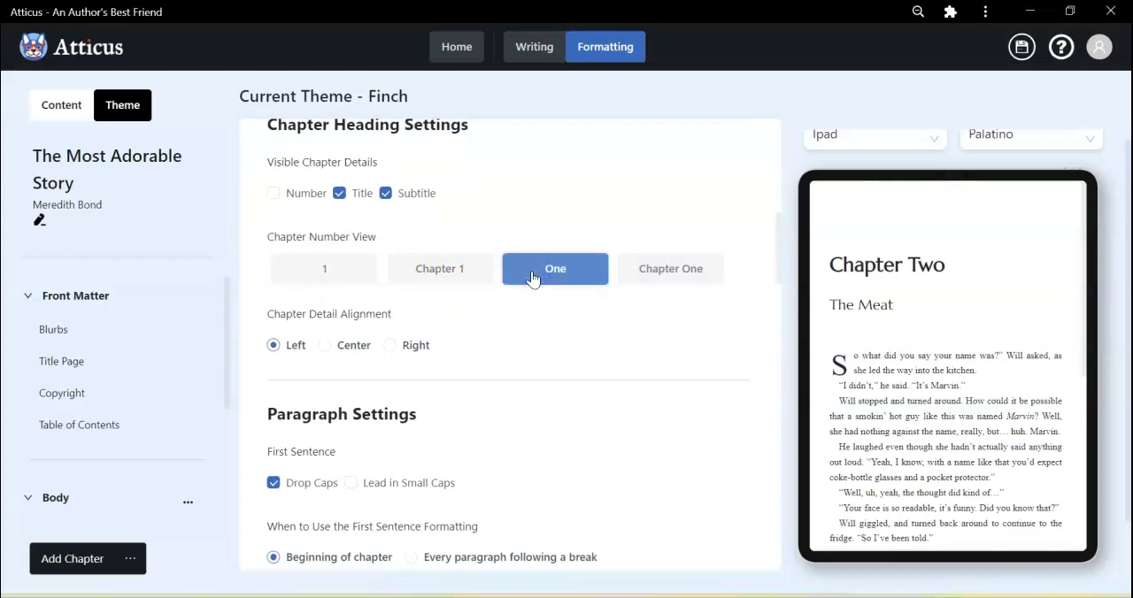
{"action": "left_click", "coordinate": [435, 272]}
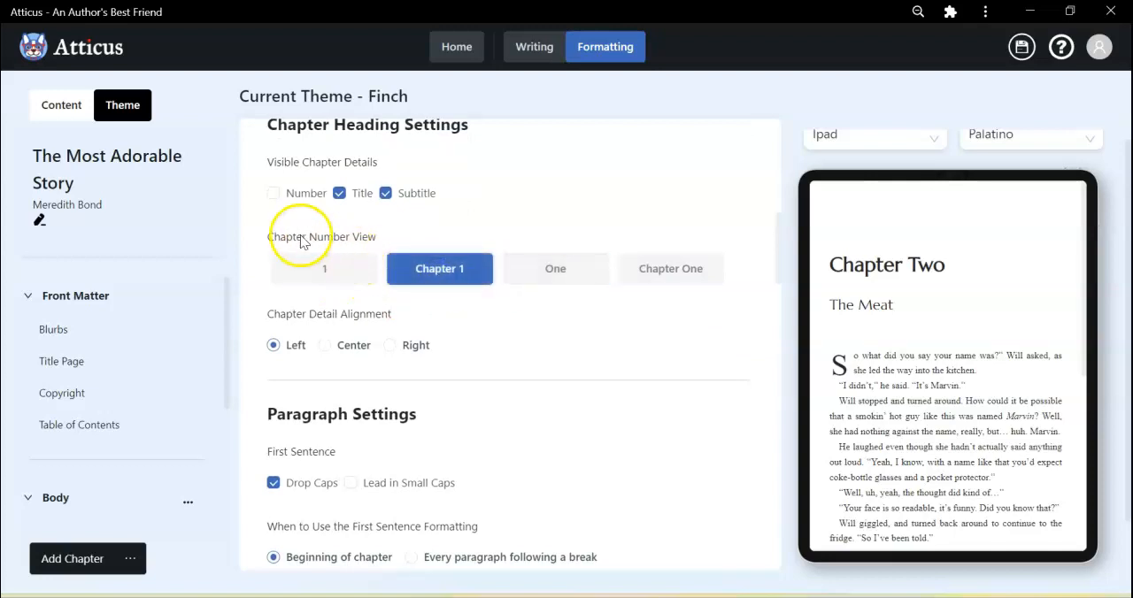
Compare the centered and right chapter detail alignments and settle on Center.
{"action": "scroll", "coordinate": [494, 321], "scroll_direction": "down", "scroll_amount": 1}
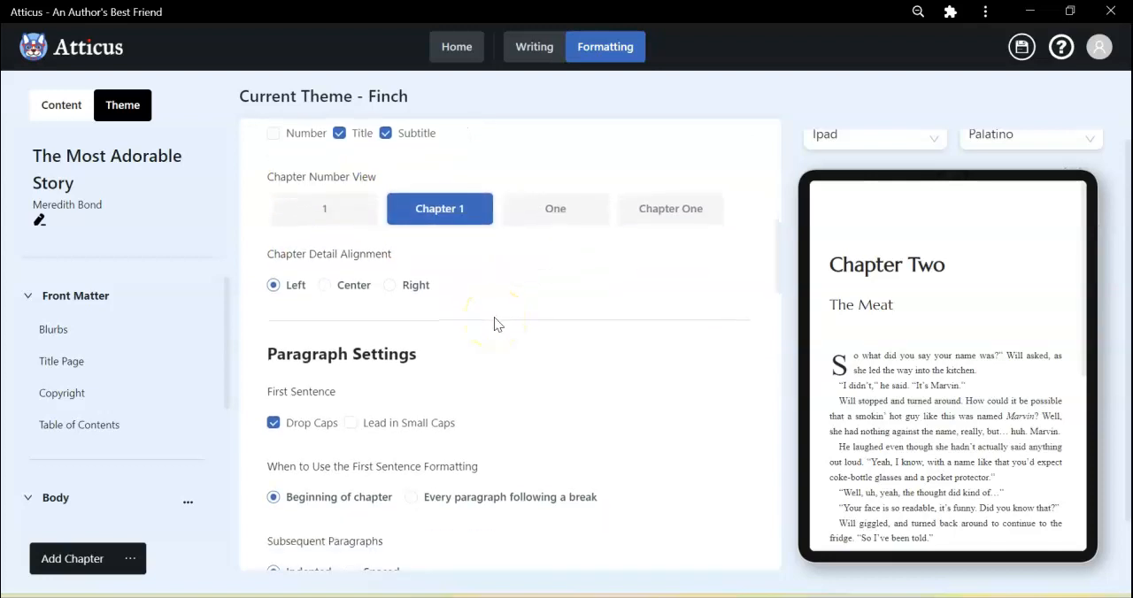
{"action": "left_click", "coordinate": [325, 286]}
{"action": "left_click", "coordinate": [392, 287]}
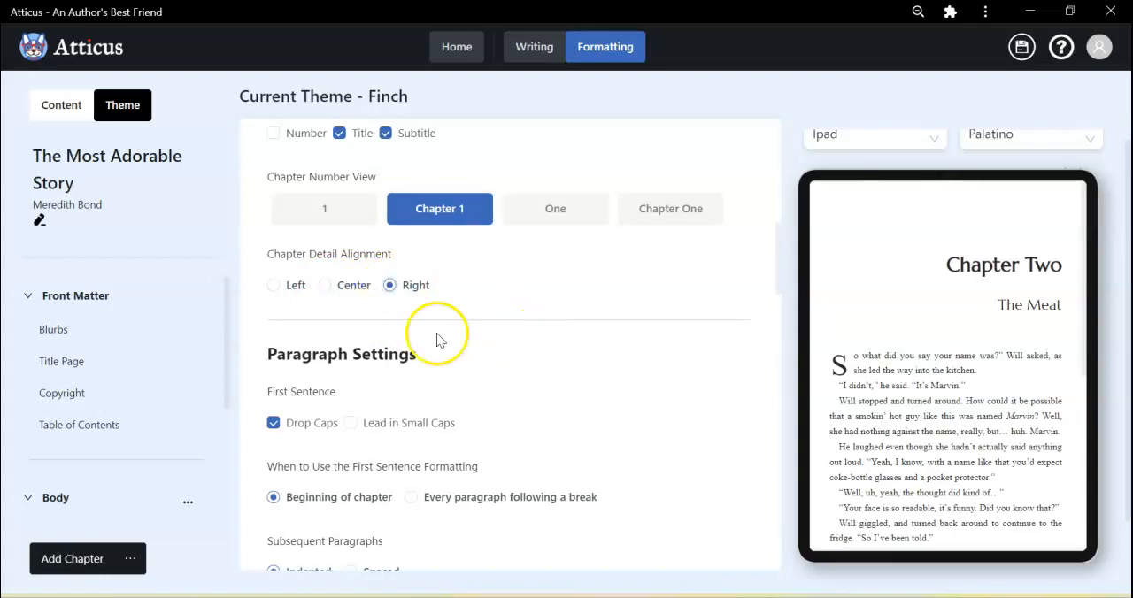
{"action": "left_click", "coordinate": [326, 286]}
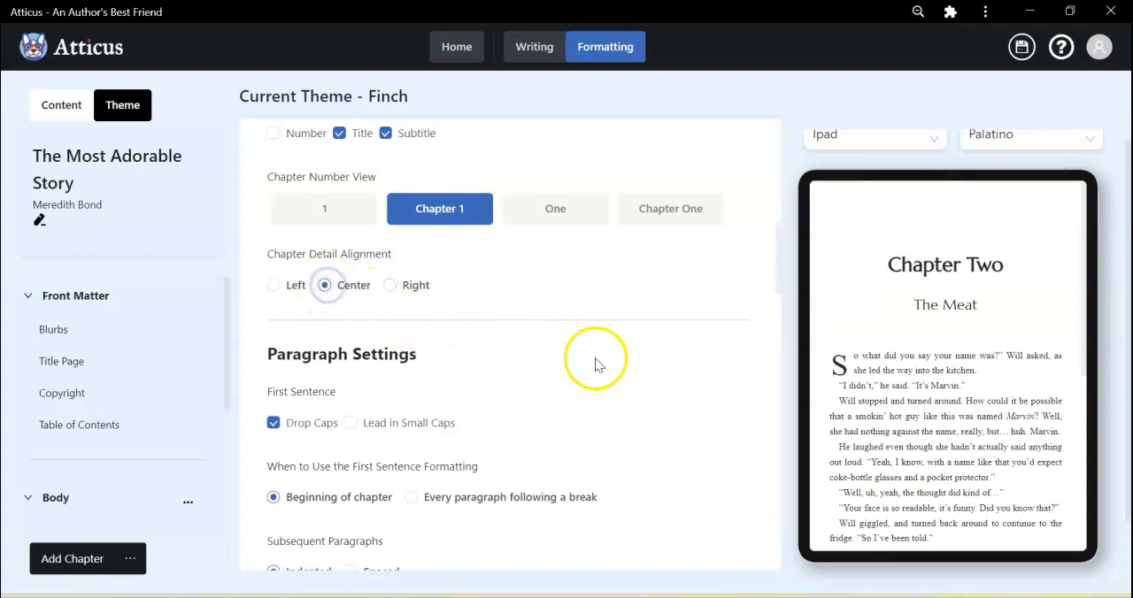
Turn on Lead in Small Caps for the first sentence in the paragraph settings, alongside Drop Caps.
{"action": "scroll", "coordinate": [594, 358], "scroll_direction": "down", "scroll_amount": 2}
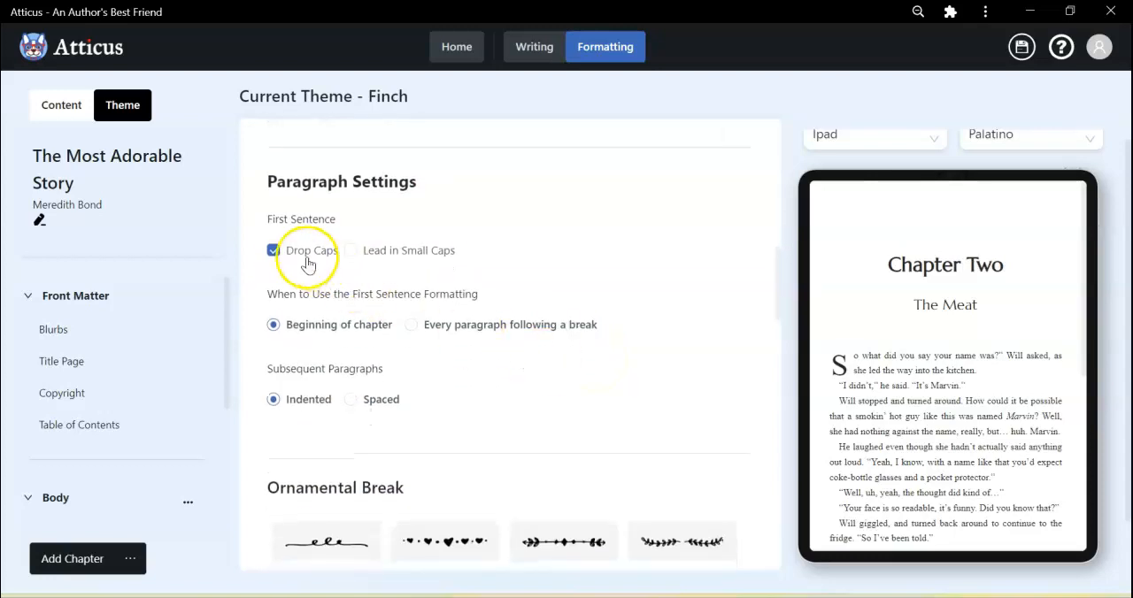
{"action": "left_click", "coordinate": [351, 252]}
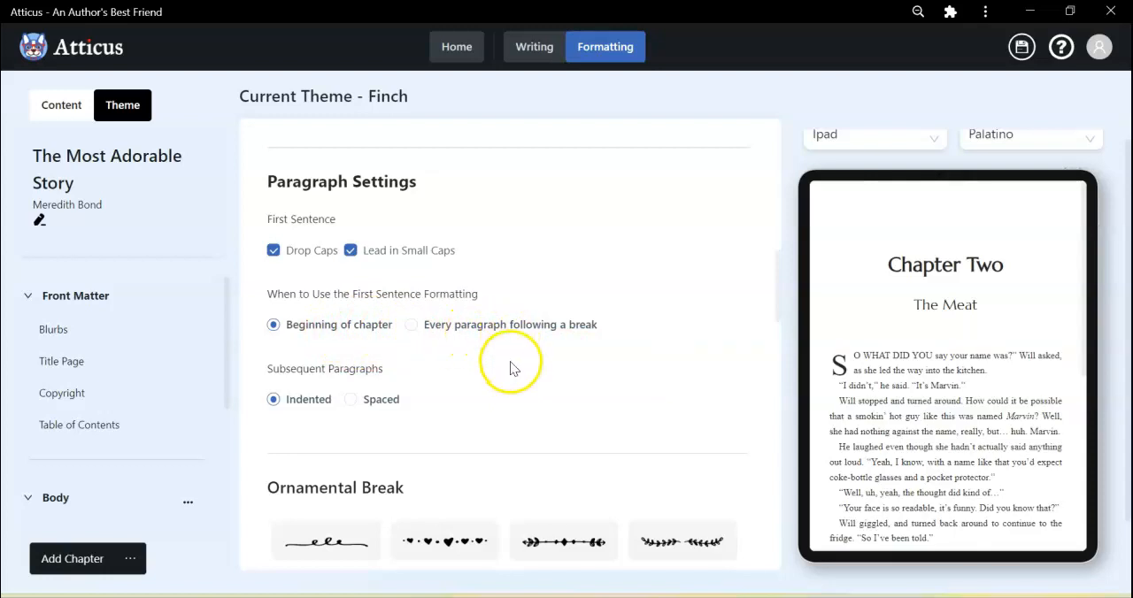
{"action": "scroll", "coordinate": [511, 365], "scroll_direction": "down", "scroll_amount": 2}
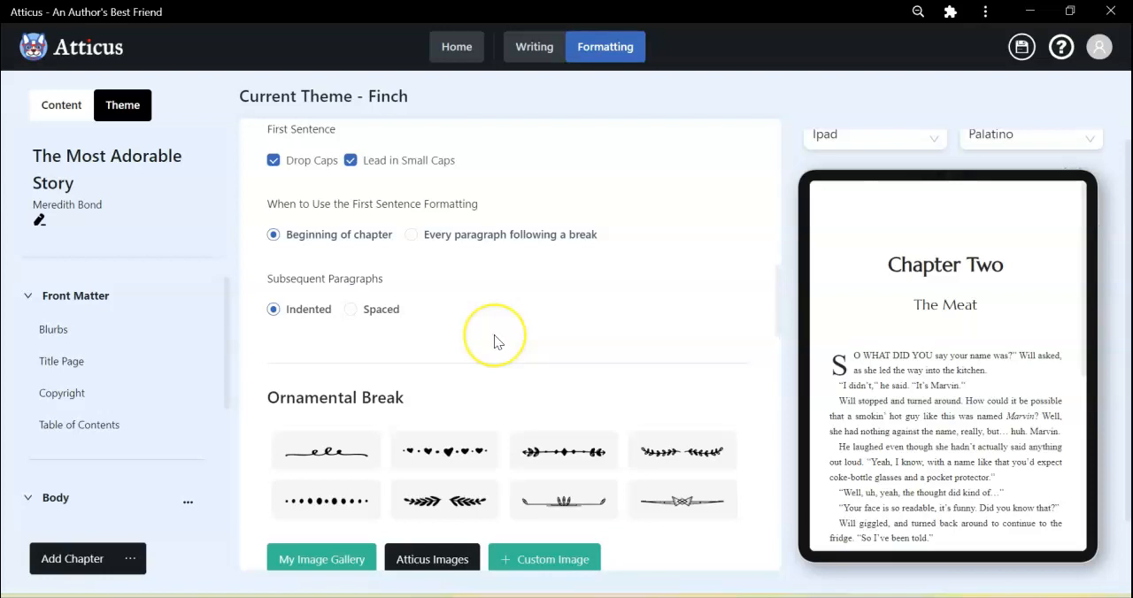
Look over the ornamental break options and set Color Images to Ebook Only in the image settings.
{"action": "scroll", "coordinate": [493, 334], "scroll_direction": "down", "scroll_amount": 2}
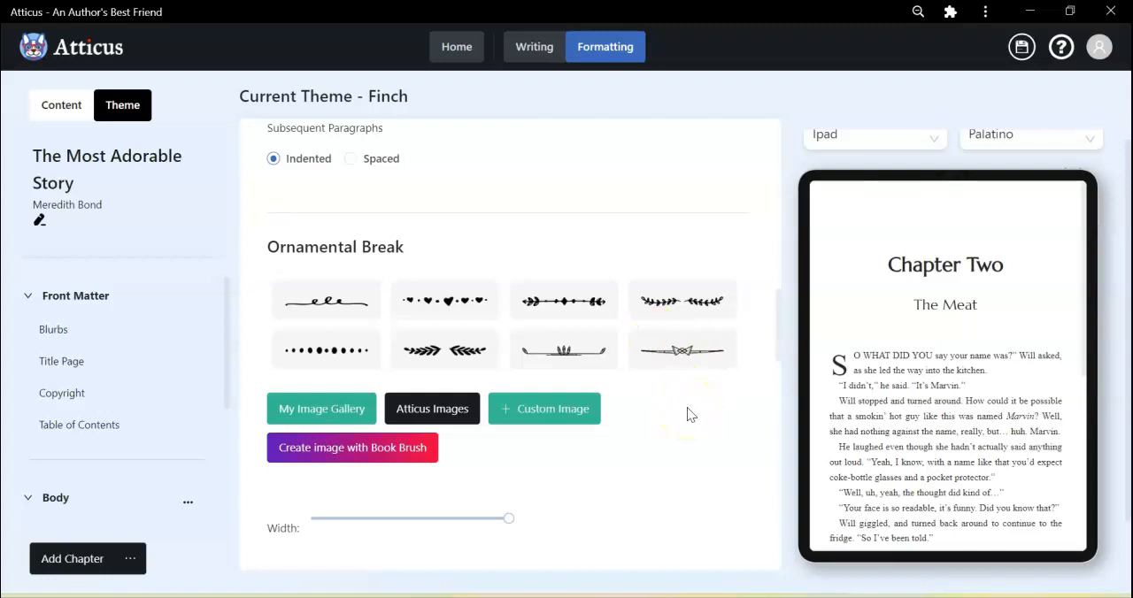
{"action": "scroll", "coordinate": [687, 410], "scroll_direction": "down", "scroll_amount": 2}
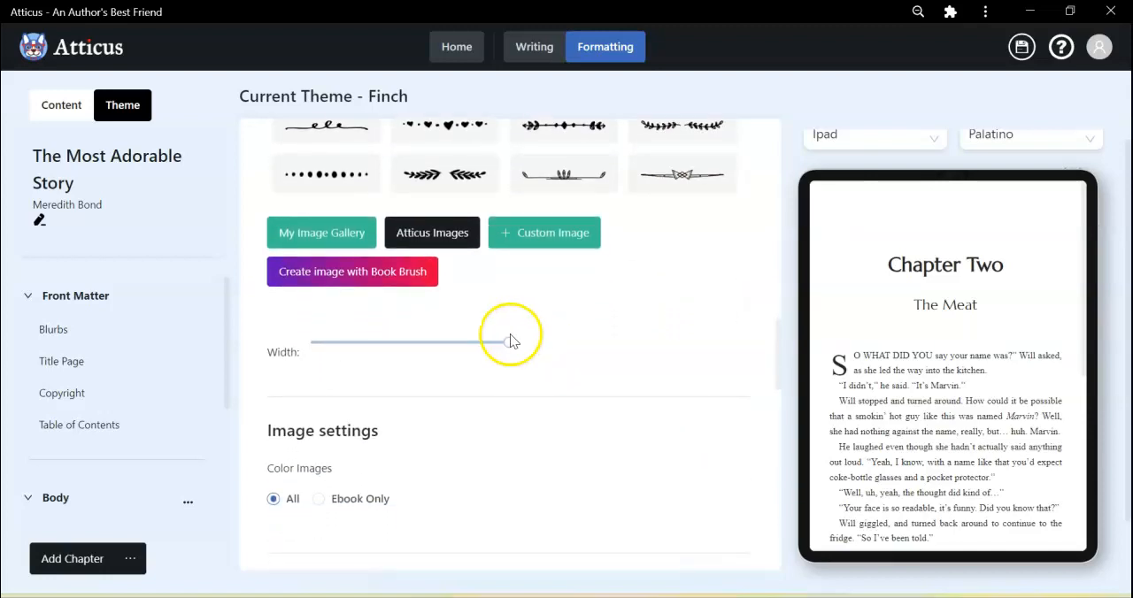
{"action": "scroll", "coordinate": [629, 412], "scroll_direction": "down", "scroll_amount": 2}
{"action": "scroll", "coordinate": [628, 412], "scroll_direction": "down", "scroll_amount": 2}
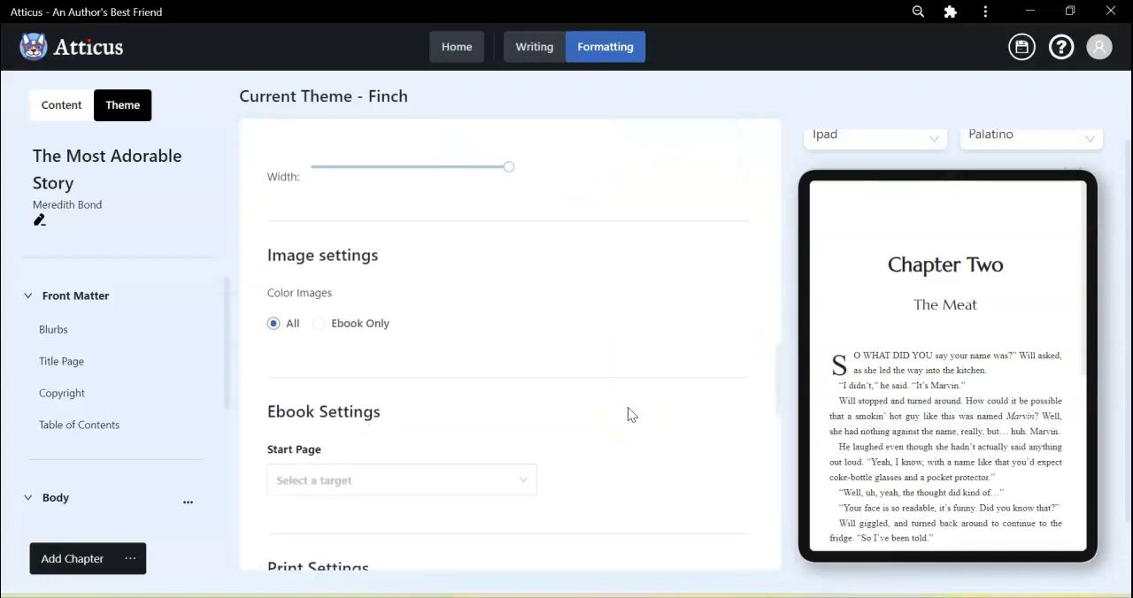
{"action": "scroll", "coordinate": [627, 413], "scroll_direction": "up", "scroll_amount": 1}
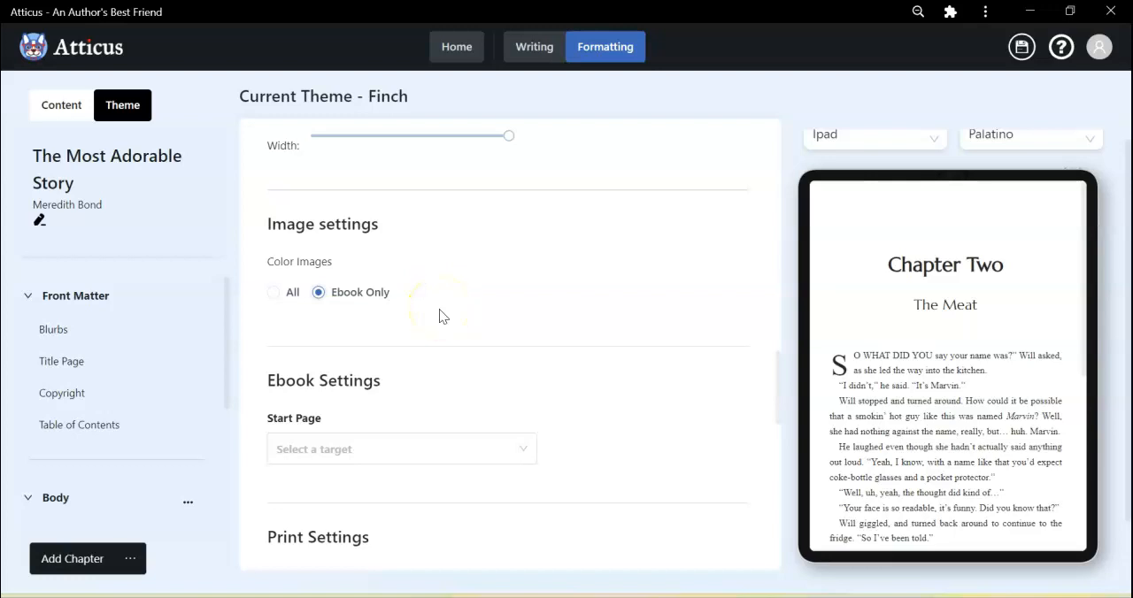
Set the ebook's start page to Title Page.
{"action": "scroll", "coordinate": [529, 352], "scroll_direction": "down", "scroll_amount": 3}
{"action": "scroll", "coordinate": [529, 352], "scroll_direction": "down", "scroll_amount": 4}
{"action": "scroll", "coordinate": [501, 266], "scroll_direction": "up", "scroll_amount": 4}
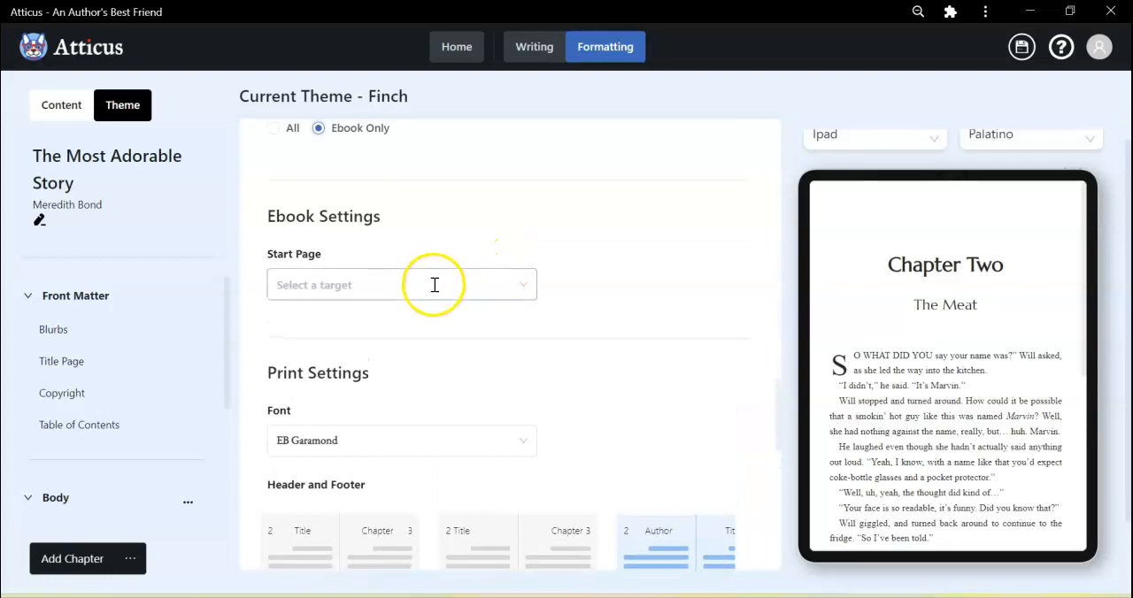
{"action": "left_click", "coordinate": [435, 285]}
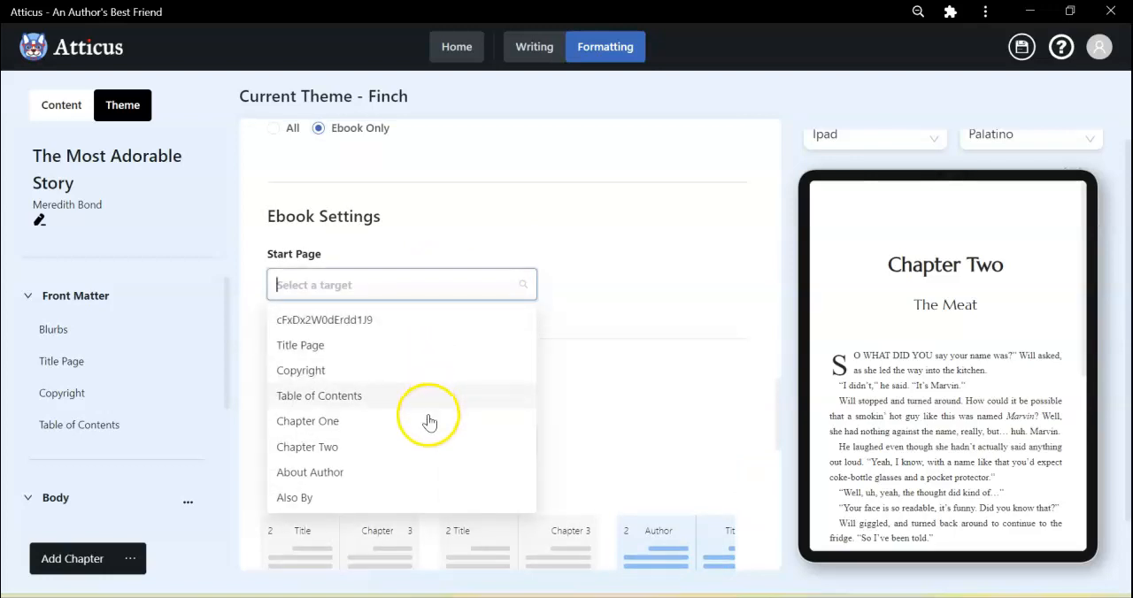
{"action": "left_click", "coordinate": [309, 347]}
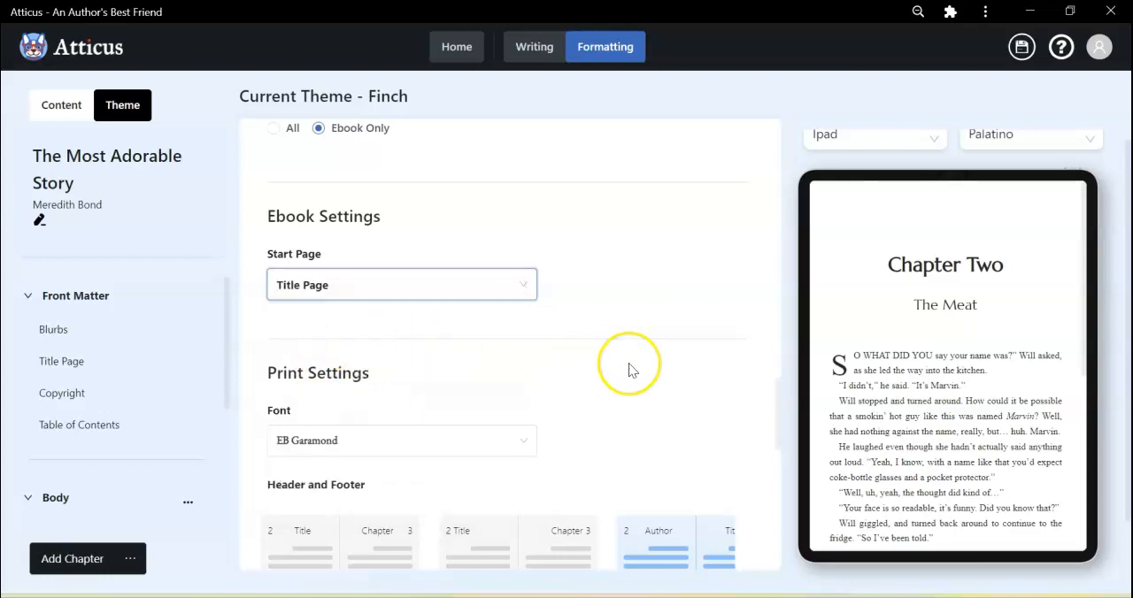
Set the font in the print settings to Libre Baskerville.
{"action": "scroll", "coordinate": [628, 370], "scroll_direction": "down", "scroll_amount": 1}
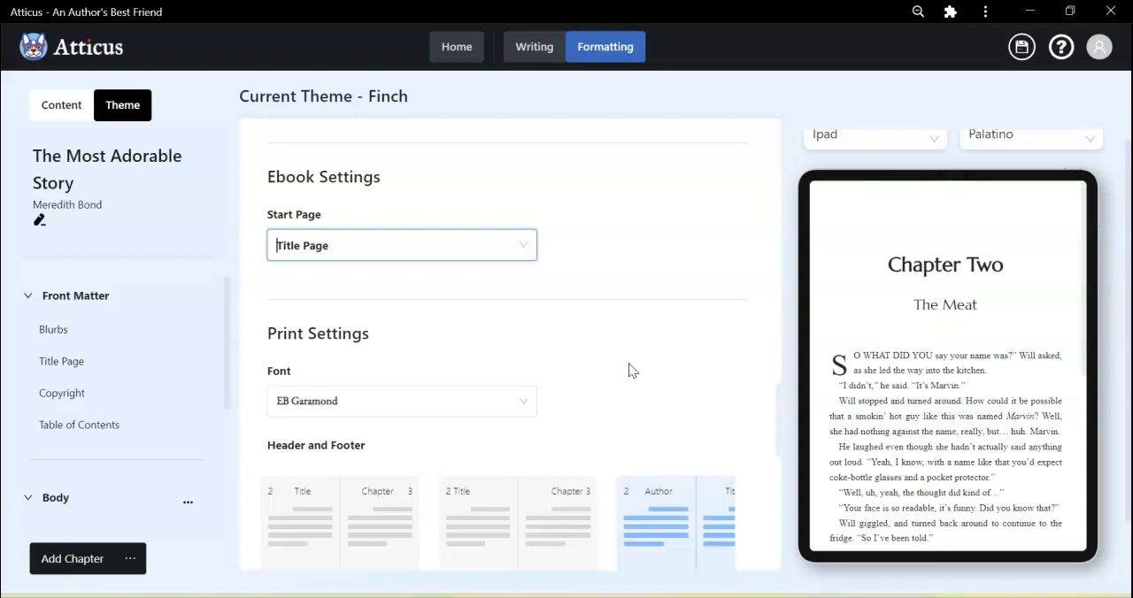
{"action": "scroll", "coordinate": [628, 370], "scroll_direction": "down", "scroll_amount": 3}
{"action": "scroll", "coordinate": [628, 370], "scroll_direction": "down", "scroll_amount": 1}
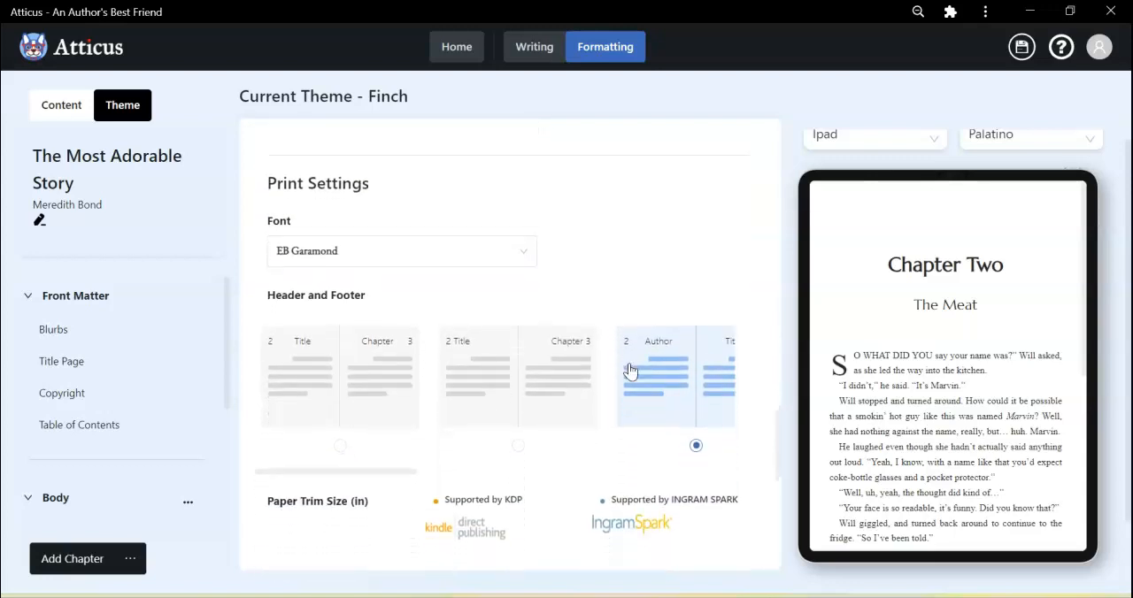
{"action": "left_click", "coordinate": [464, 229]}
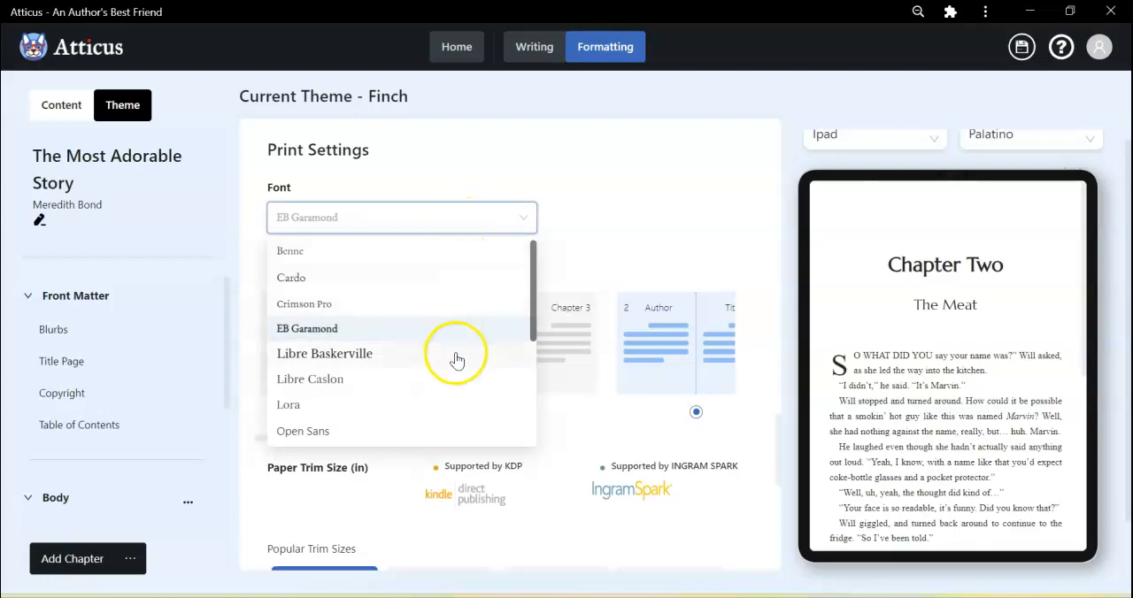
{"action": "left_click", "coordinate": [446, 356]}
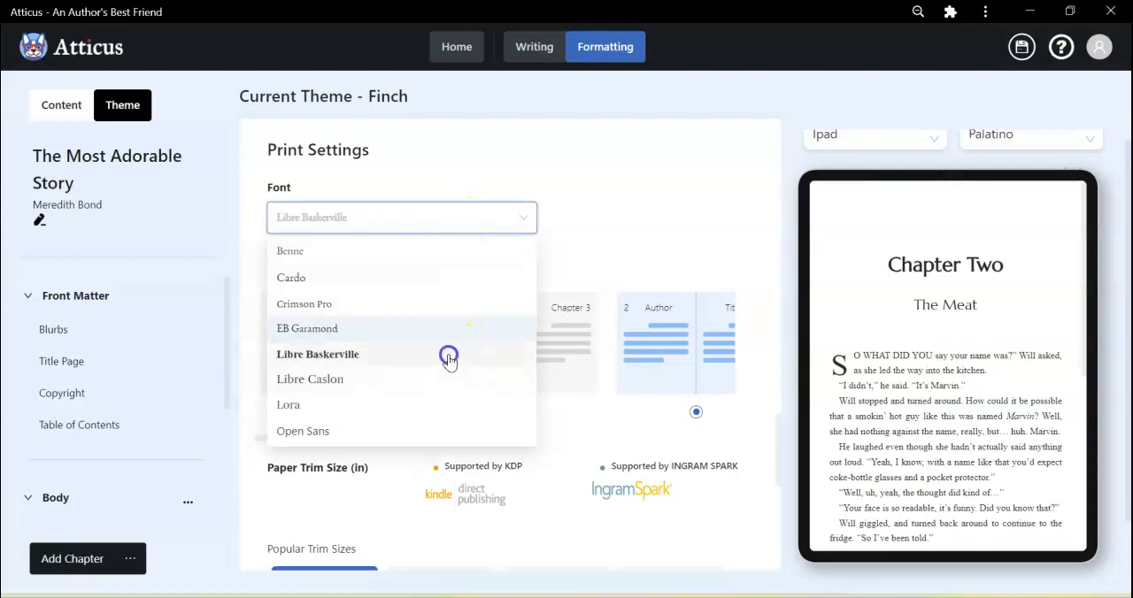
{"action": "scroll", "coordinate": [610, 236], "scroll_direction": "down", "scroll_amount": 1}
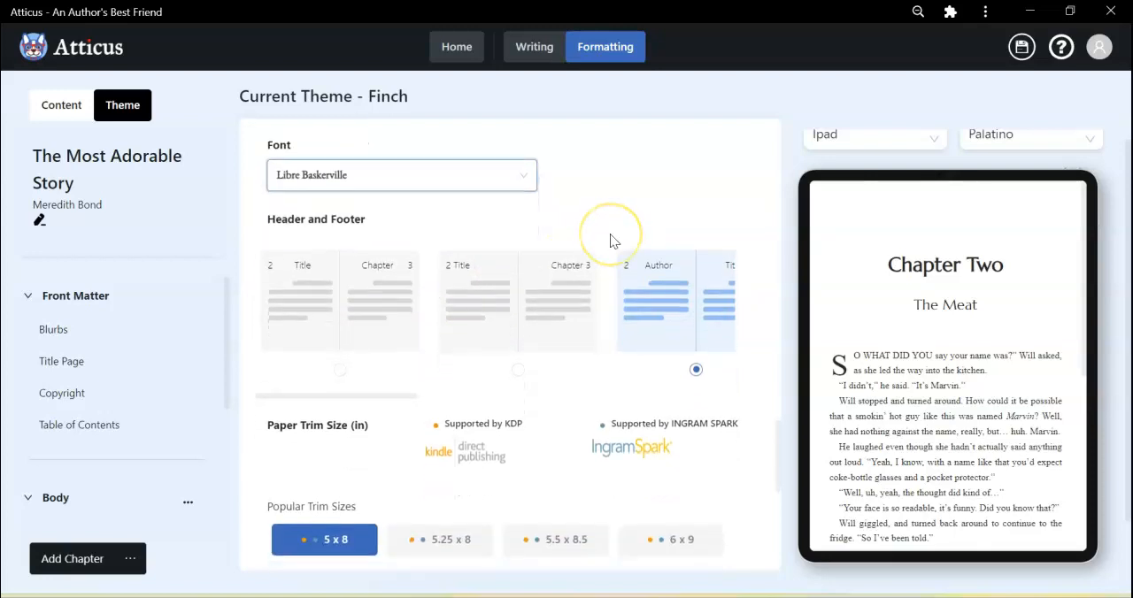
Try the Author and Title header layout with page numbers at the outer edges, and settle on the matching Title and Chapter layout.
{"action": "scroll", "coordinate": [610, 234], "scroll_direction": "up", "scroll_amount": 2}
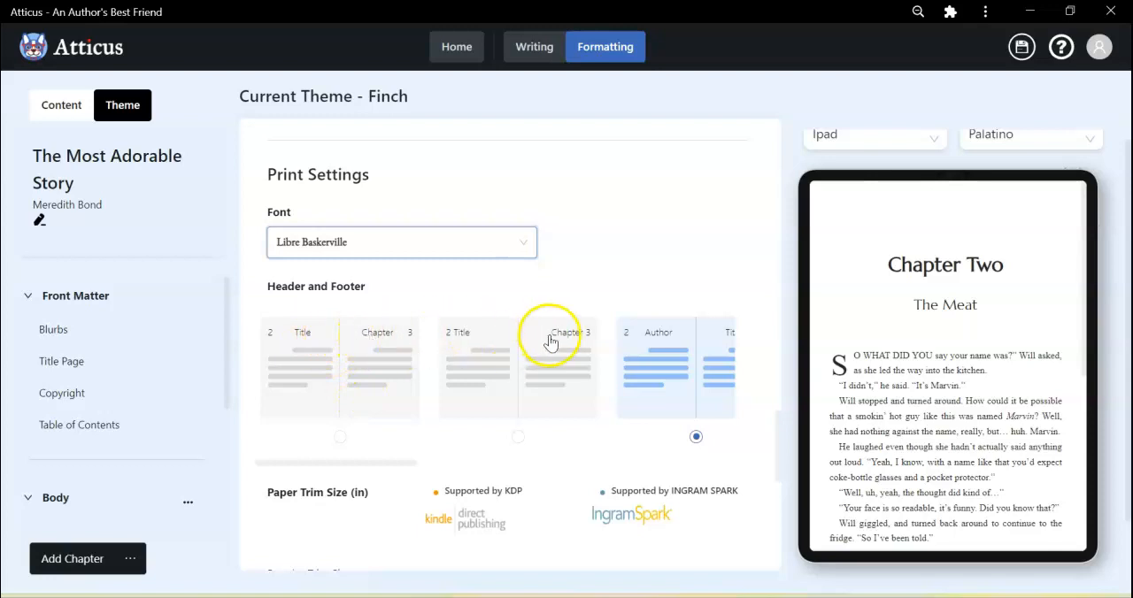
{"action": "scroll", "coordinate": [662, 358], "scroll_direction": "right", "scroll_amount": 2}
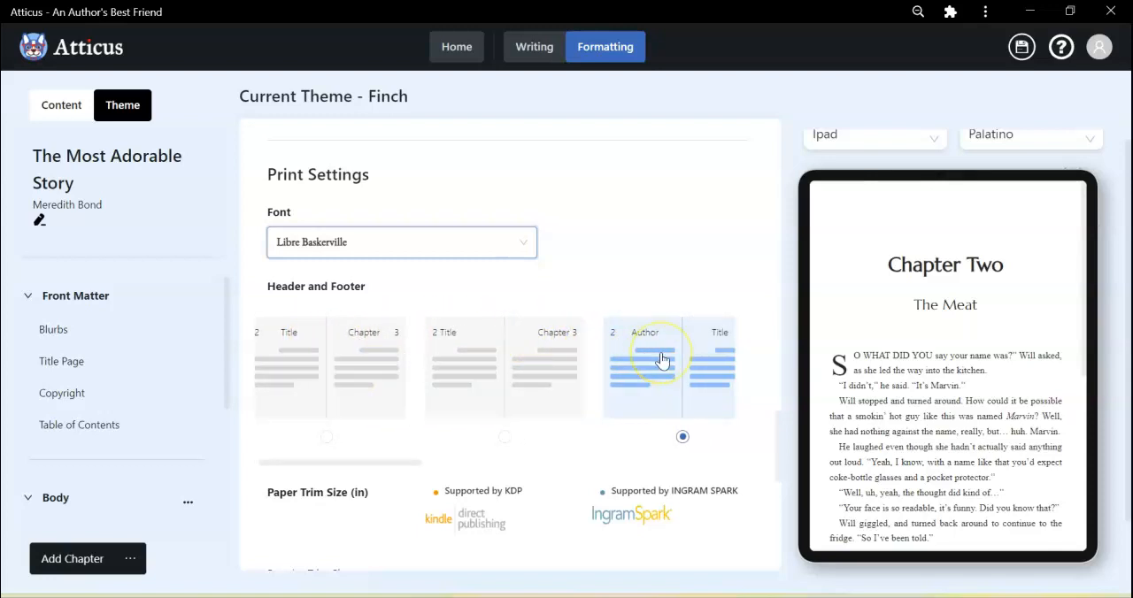
{"action": "scroll", "coordinate": [611, 385], "scroll_direction": "right", "scroll_amount": 3}
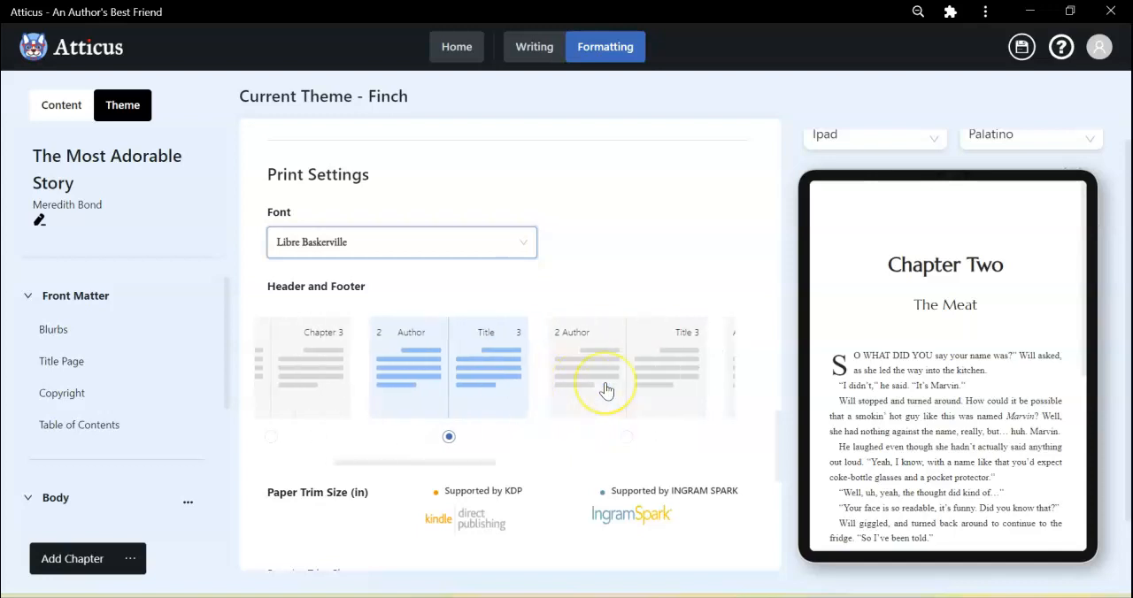
{"action": "left_click", "coordinate": [665, 344]}
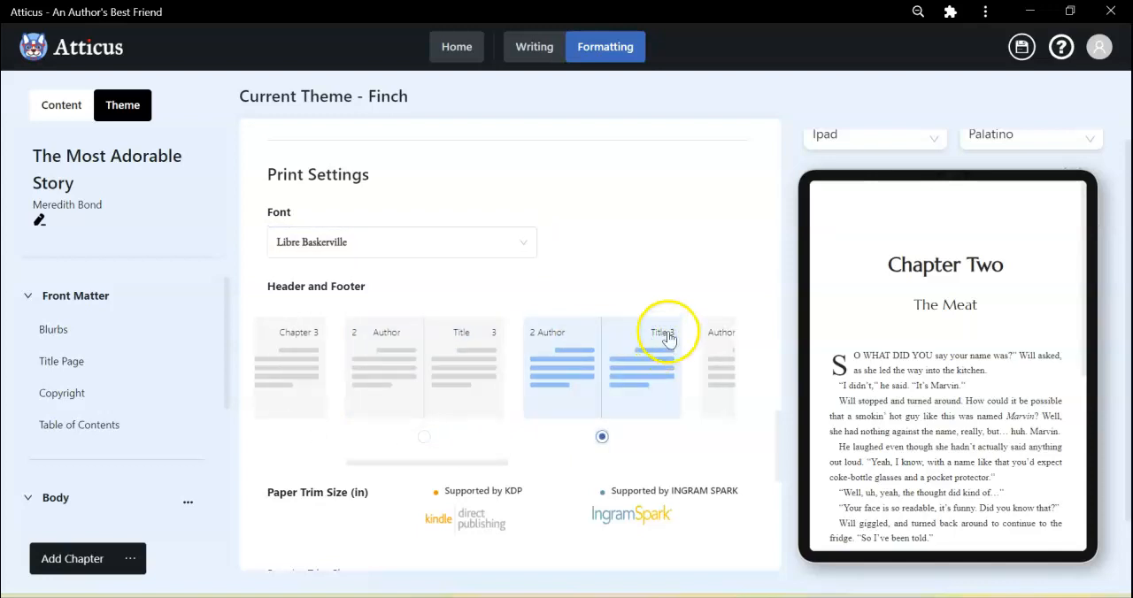
{"action": "left_click", "coordinate": [385, 364]}
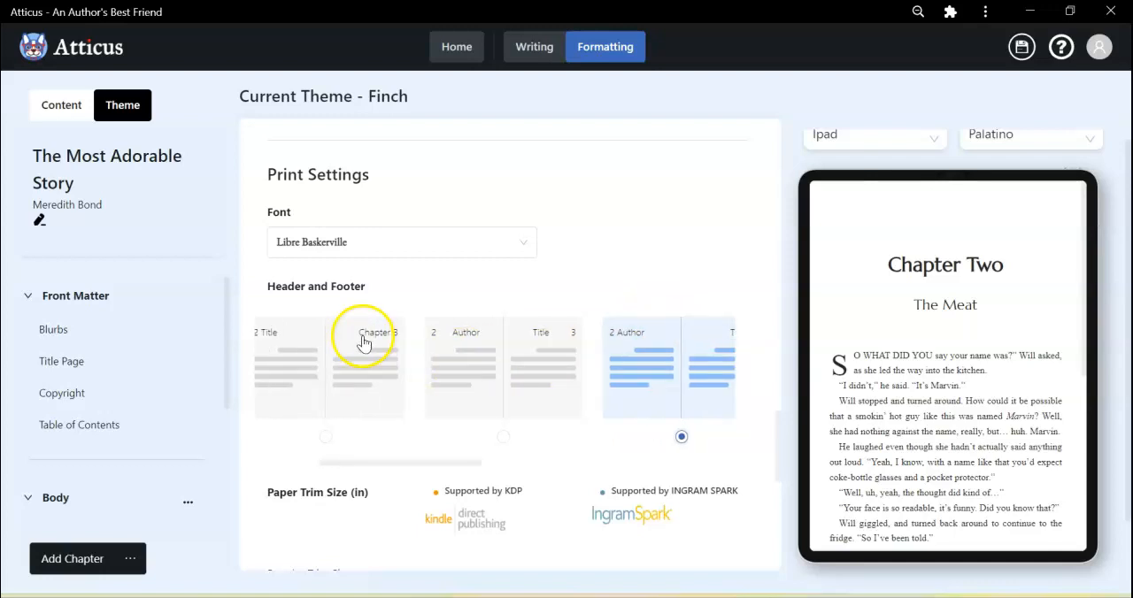
{"action": "left_click", "coordinate": [378, 357]}
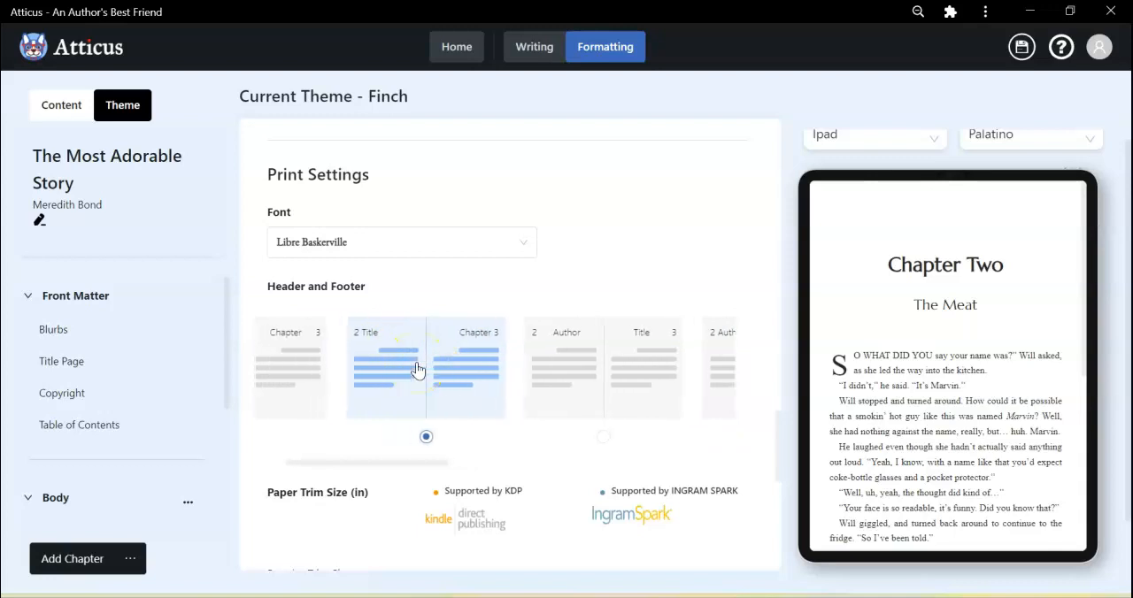
Look over the remaining header and footer layouts and the available paper trim sizes in the print settings.
{"action": "scroll", "coordinate": [418, 372], "scroll_direction": "right", "scroll_amount": 2}
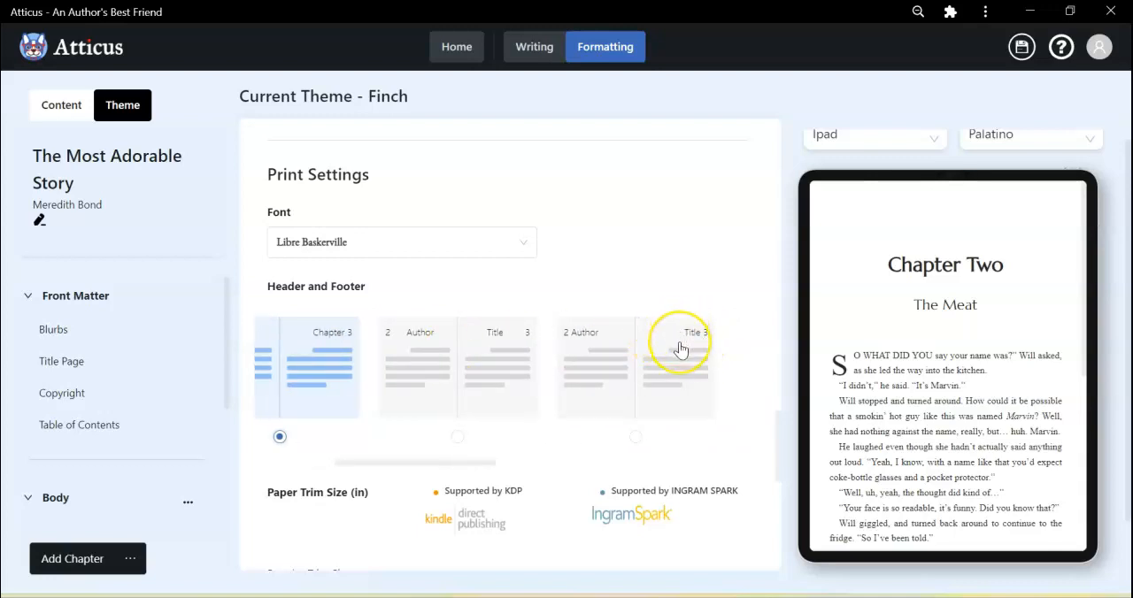
{"action": "scroll", "coordinate": [680, 350], "scroll_direction": "right", "scroll_amount": 2}
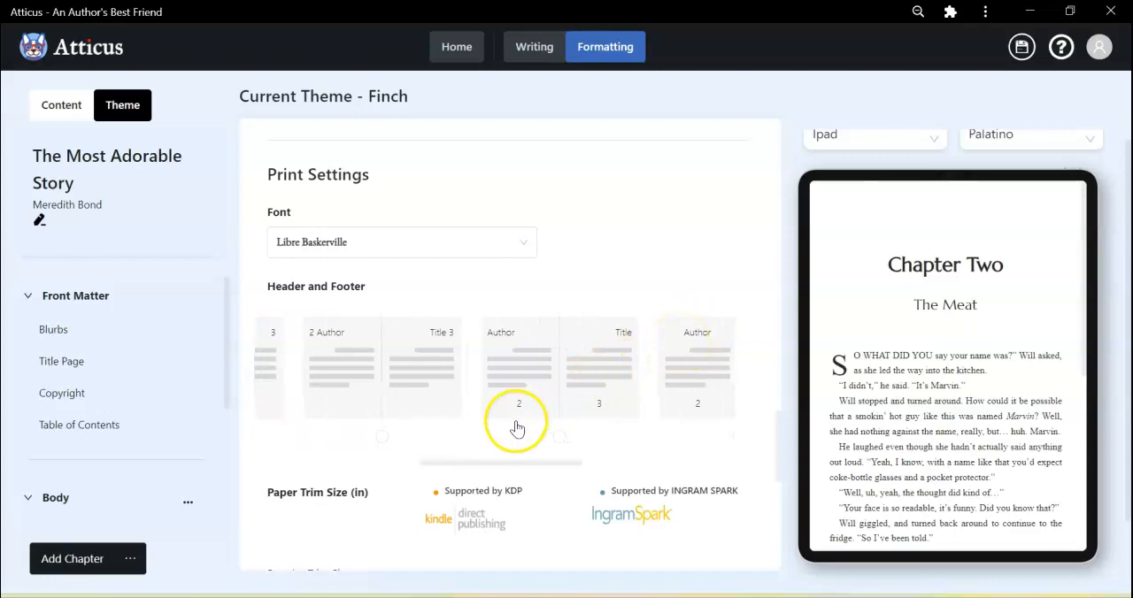
{"action": "scroll", "coordinate": [692, 390], "scroll_direction": "right", "scroll_amount": 2}
{"action": "scroll", "coordinate": [695, 390], "scroll_direction": "right", "scroll_amount": 3}
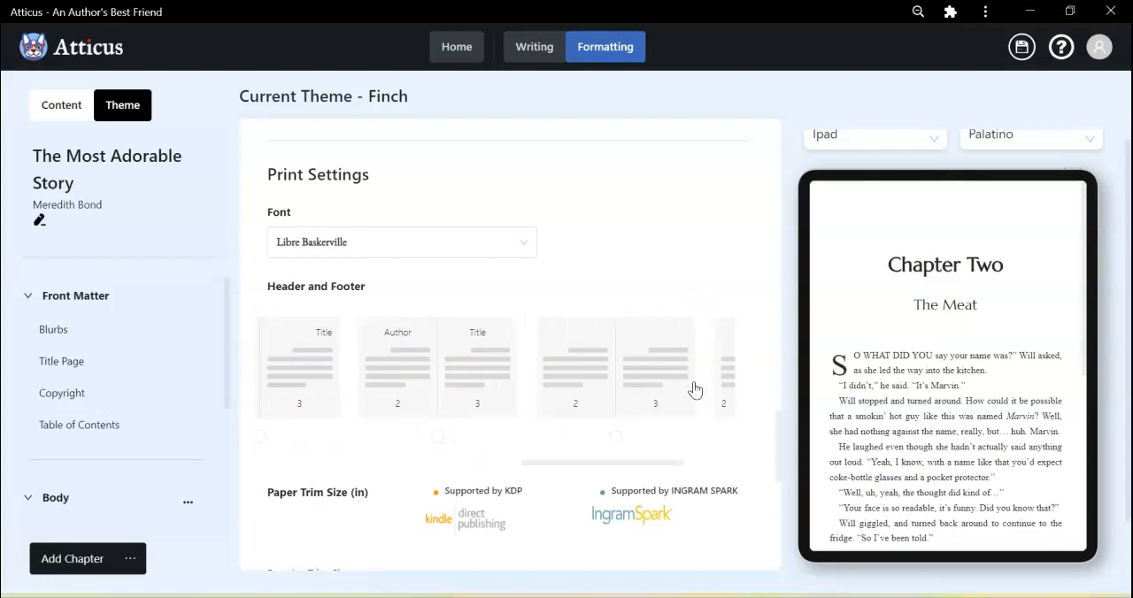
{"action": "scroll", "coordinate": [694, 390], "scroll_direction": "left", "scroll_amount": 7}
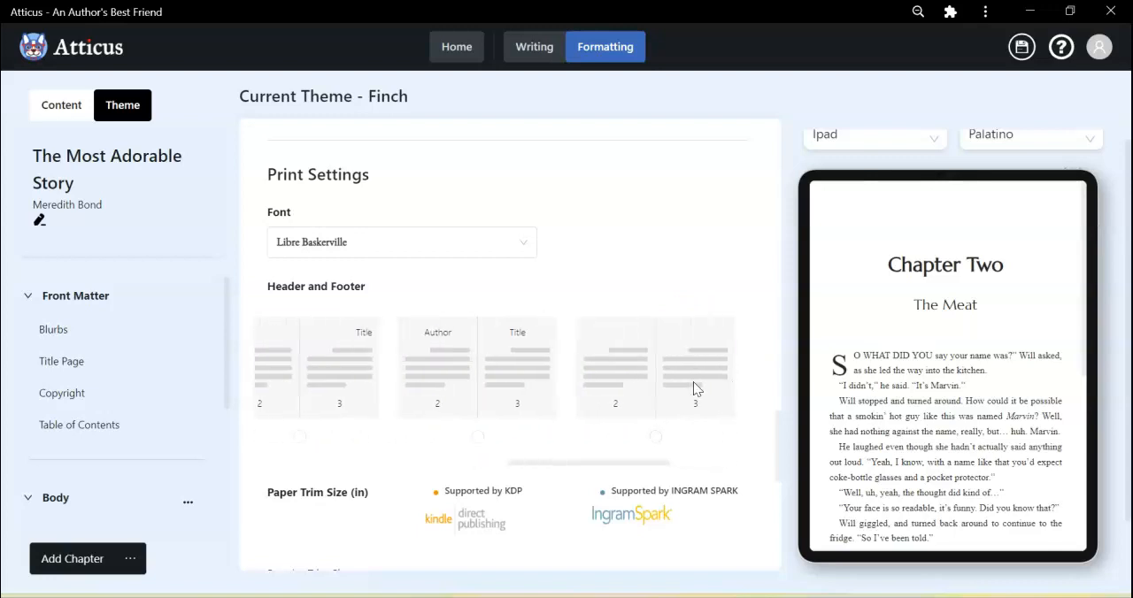
{"action": "scroll", "coordinate": [695, 390], "scroll_direction": "left", "scroll_amount": 3}
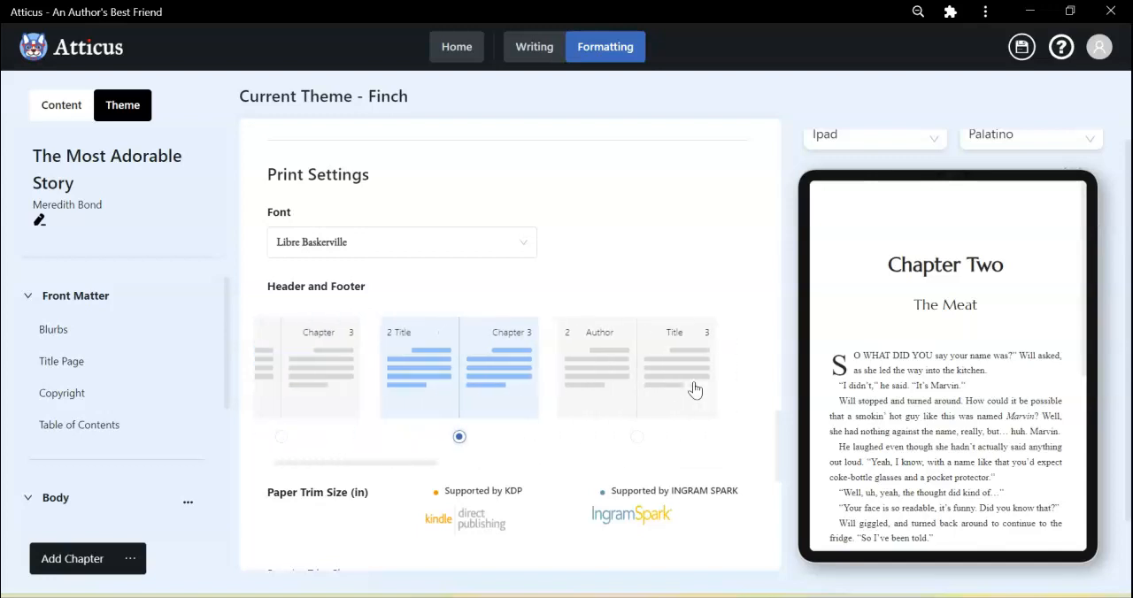
{"action": "scroll", "coordinate": [695, 390], "scroll_direction": "down", "scroll_amount": 1}
{"action": "scroll", "coordinate": [695, 389], "scroll_direction": "down", "scroll_amount": 3}
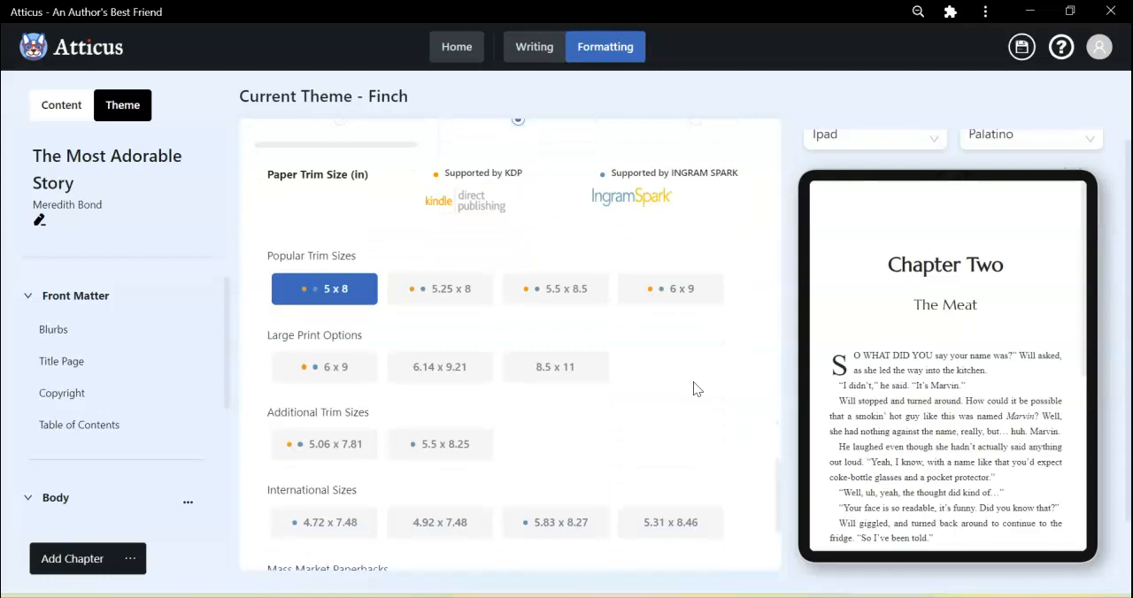
{"action": "scroll", "coordinate": [692, 383], "scroll_direction": "down", "scroll_amount": 1}
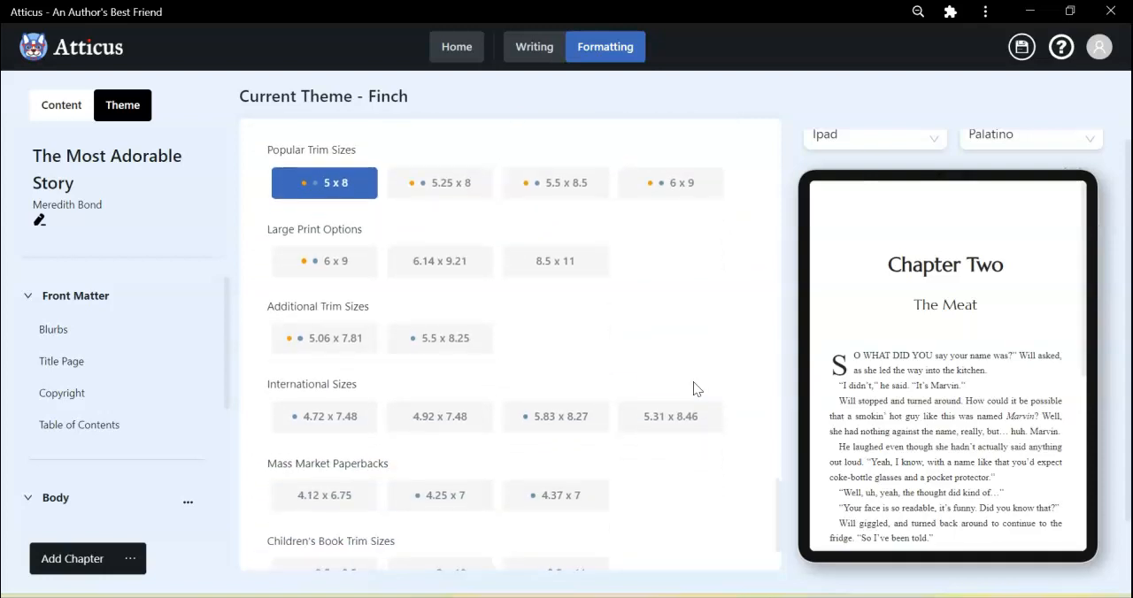
{"action": "scroll", "coordinate": [694, 389], "scroll_direction": "down", "scroll_amount": 1}
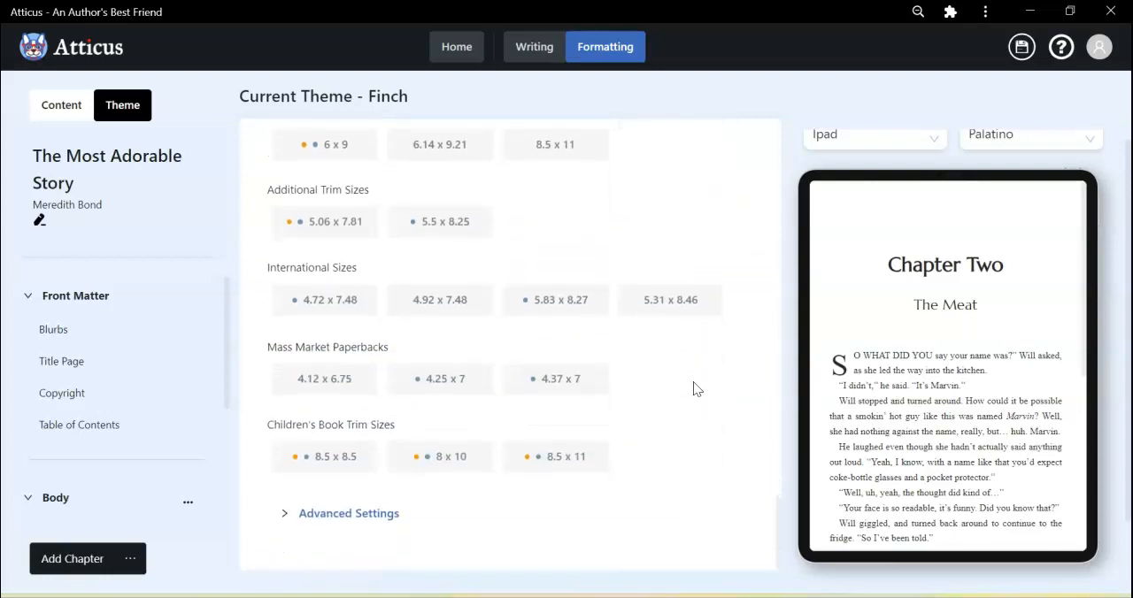
Expand the advanced print settings and turn off Hyphens, leaving Justified on.
{"action": "left_click", "coordinate": [290, 513]}
{"action": "scroll", "coordinate": [517, 465], "scroll_direction": "down", "scroll_amount": 2}
{"action": "scroll", "coordinate": [515, 458], "scroll_direction": "down", "scroll_amount": 1}
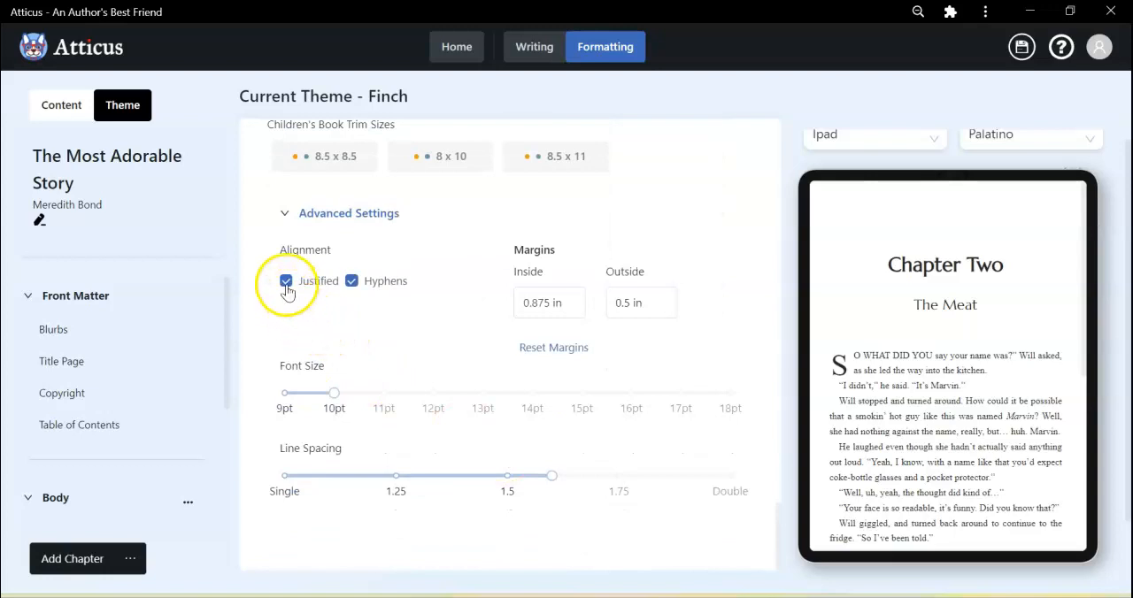
{"action": "left_click", "coordinate": [350, 285]}
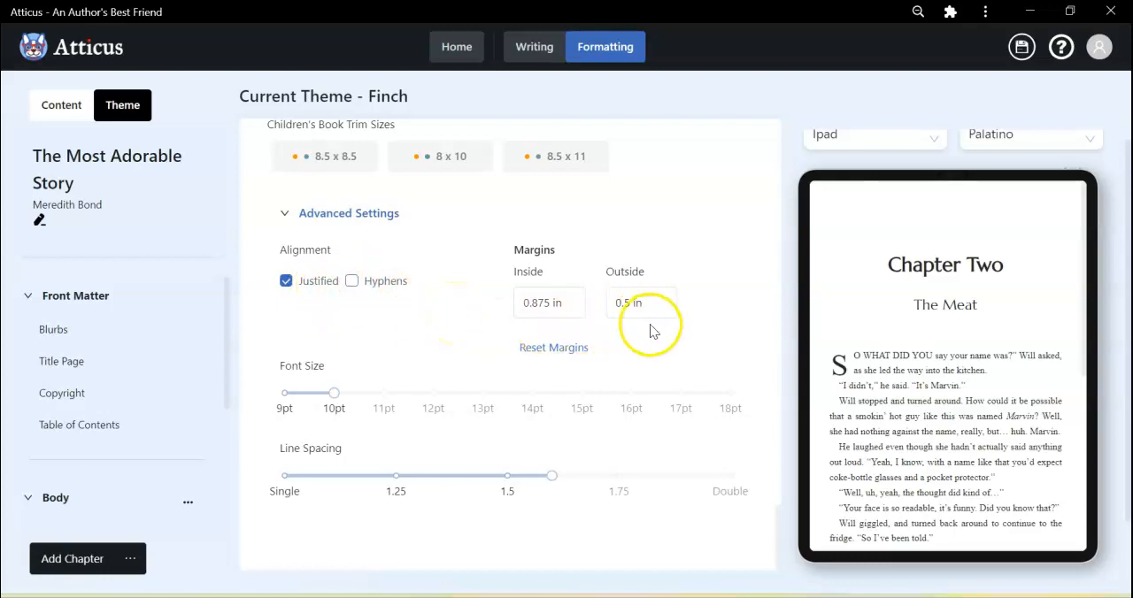
Set the print font size to 11pt and reduce the line spacing to between Single and 1.25.
{"action": "mouse_move", "coordinate": [334, 400]}
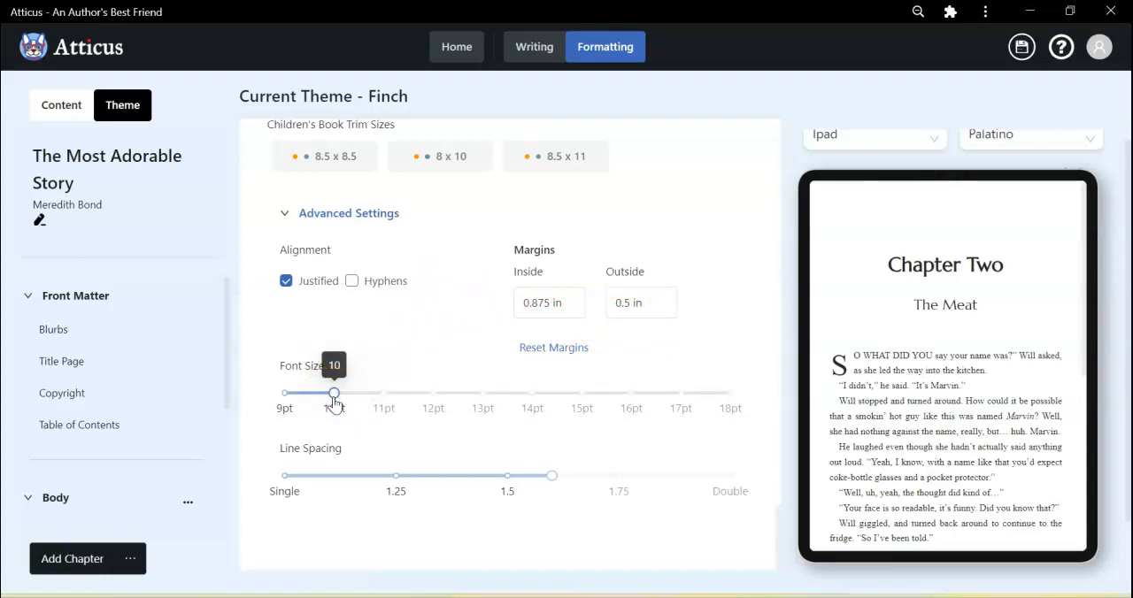
{"action": "left_click_drag", "start_coordinate": [334, 400], "coordinate": [402, 415]}
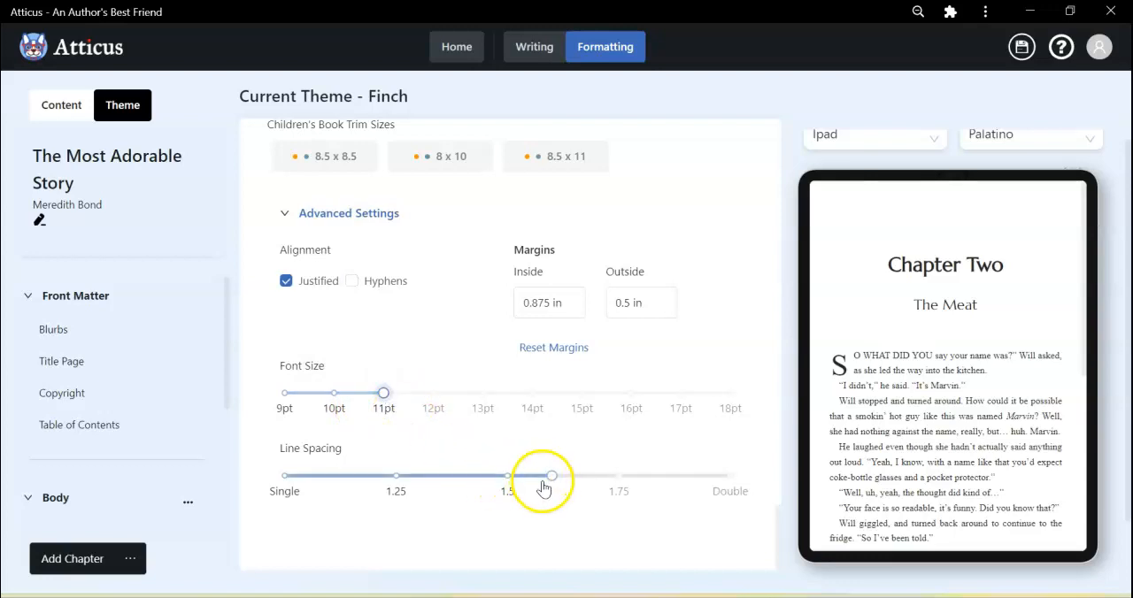
{"action": "mouse_move", "coordinate": [552, 482]}
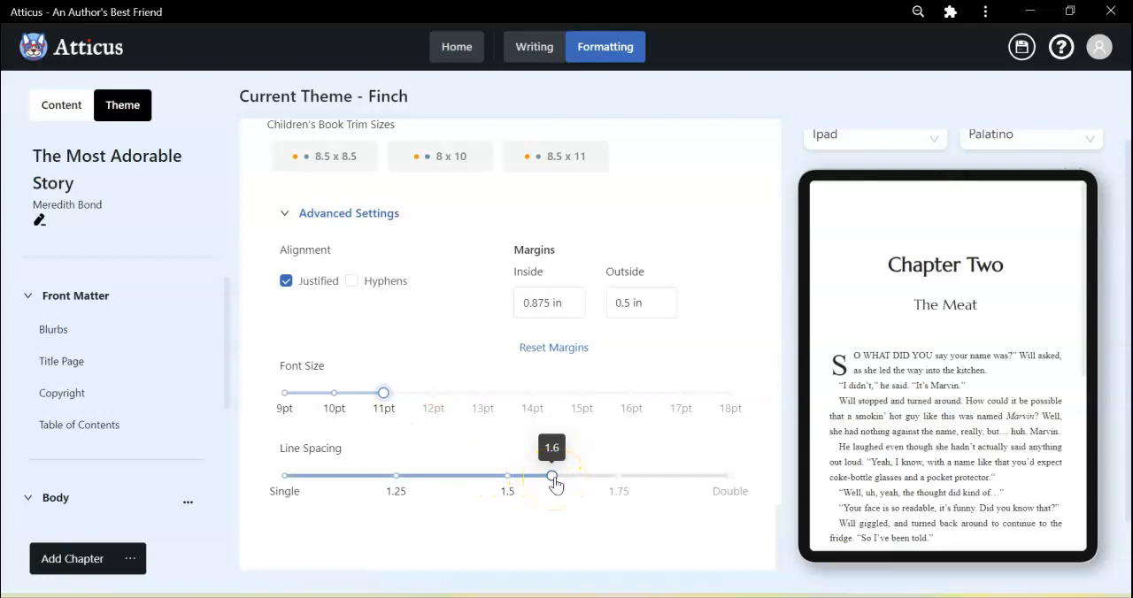
{"action": "left_click_drag", "start_coordinate": [555, 481], "coordinate": [365, 488]}
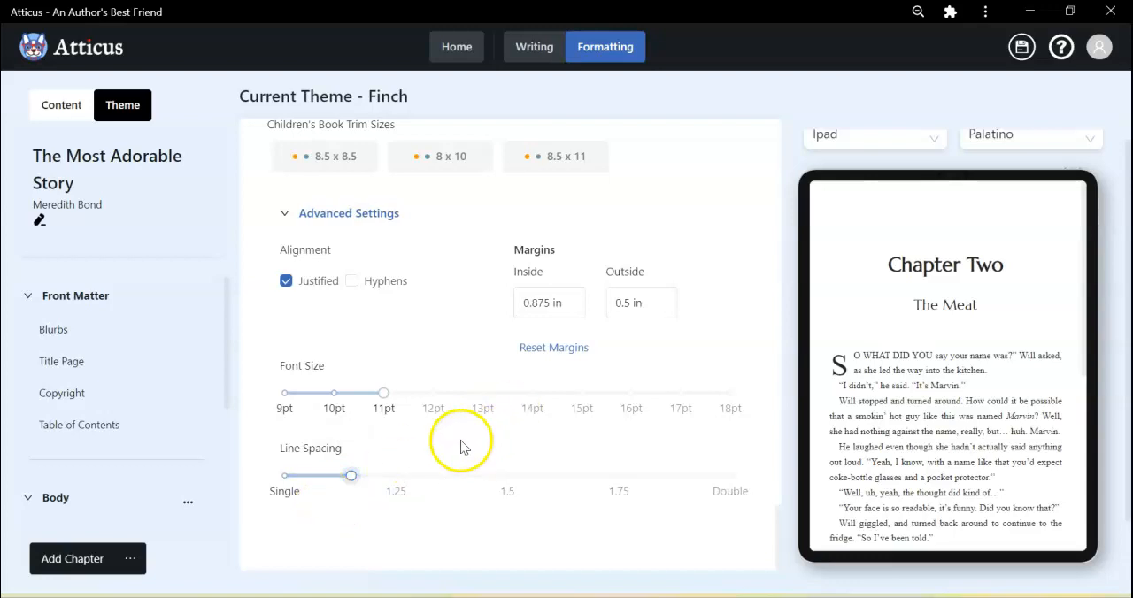
Apply the Minerva theme to the book and look over the Chapter Two preview.
{"action": "scroll", "coordinate": [721, 298], "scroll_direction": "up", "scroll_amount": 5}
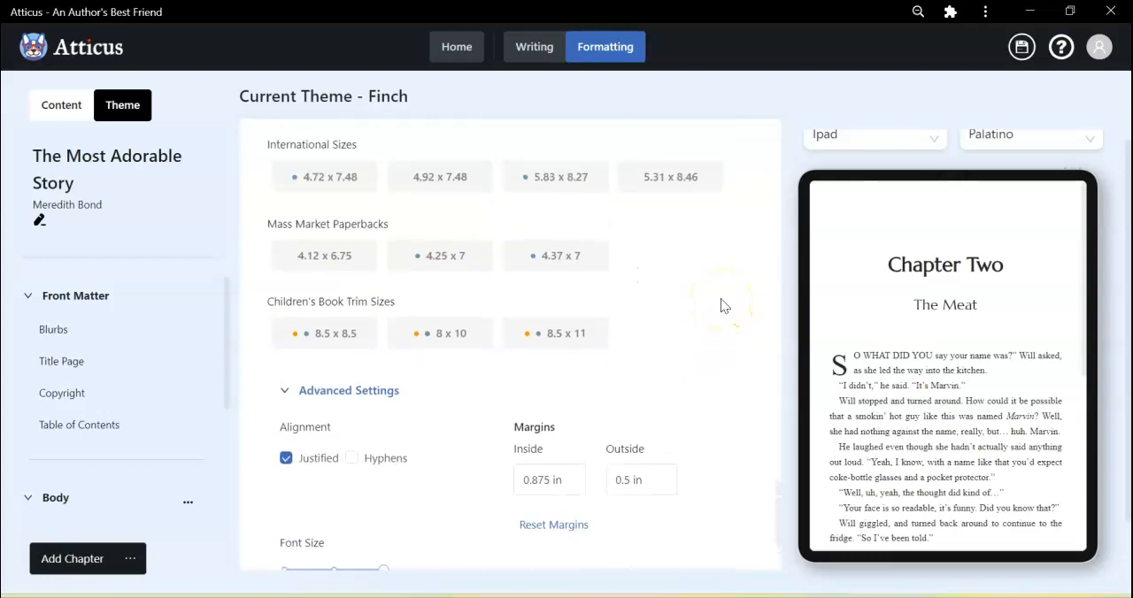
{"action": "scroll", "coordinate": [721, 298], "scroll_direction": "up", "scroll_amount": 10}
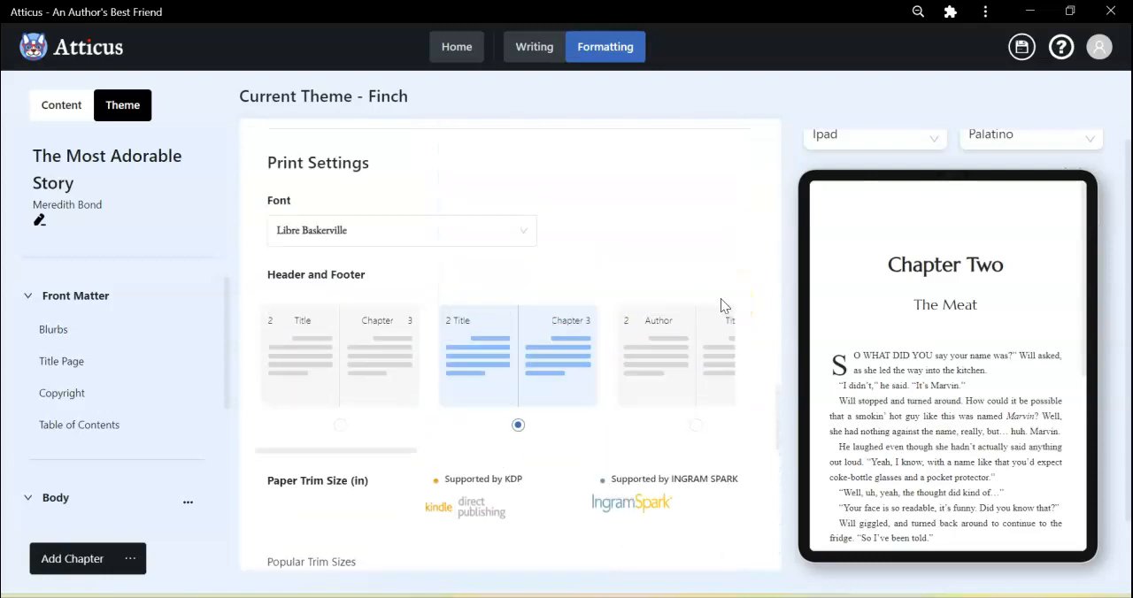
{"action": "scroll", "coordinate": [720, 306], "scroll_direction": "up", "scroll_amount": 10}
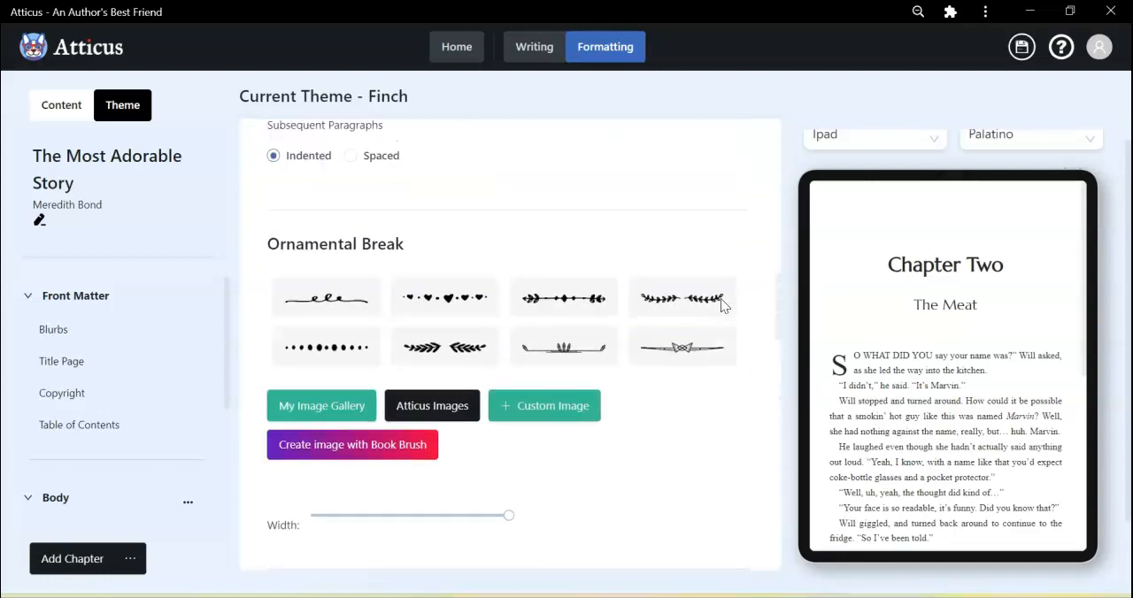
{"action": "scroll", "coordinate": [722, 306], "scroll_direction": "up", "scroll_amount": 10}
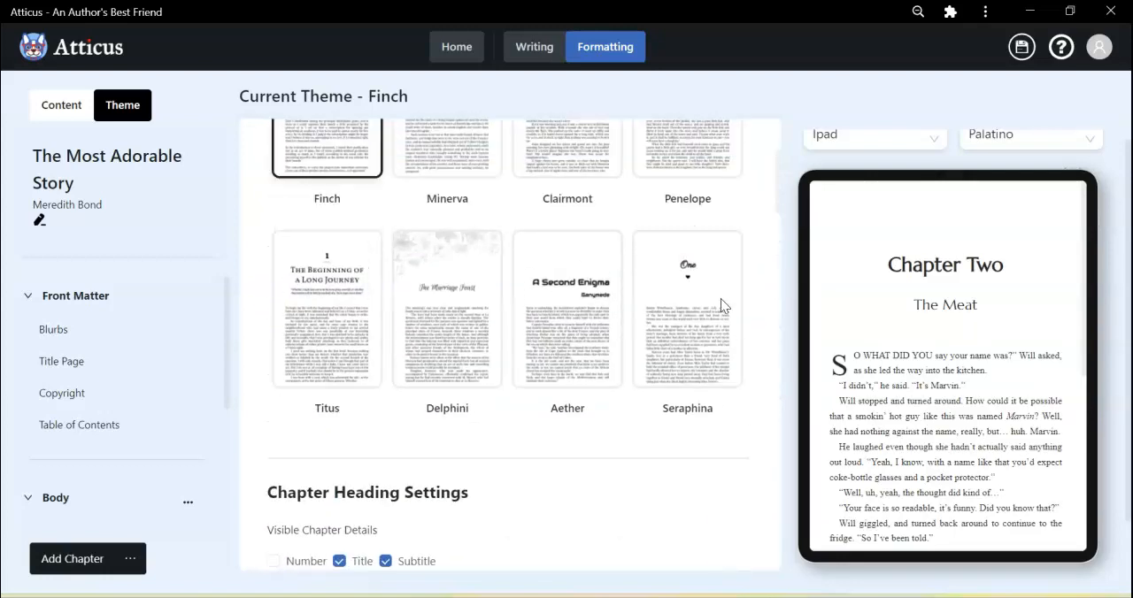
{"action": "scroll", "coordinate": [720, 305], "scroll_direction": "up", "scroll_amount": 2}
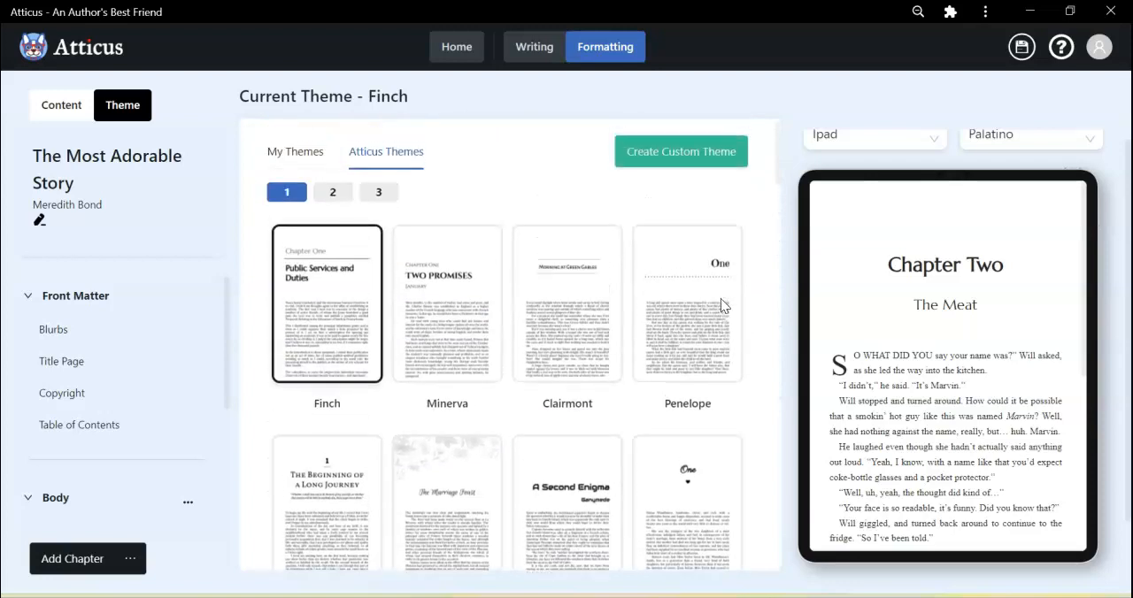
{"action": "left_click", "coordinate": [463, 301]}
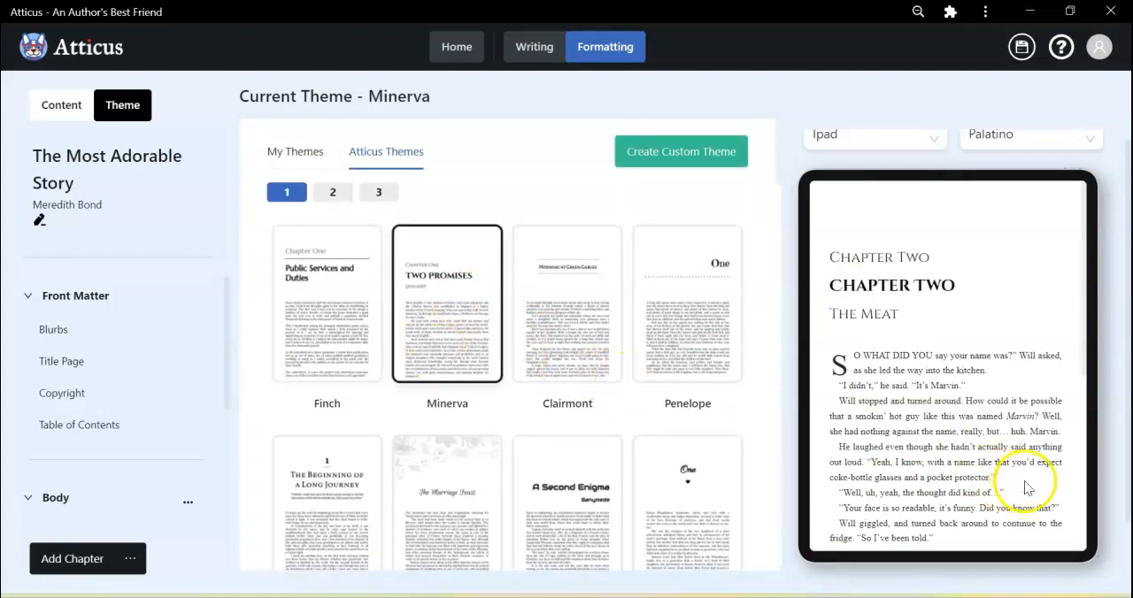
{"action": "scroll", "coordinate": [1040, 492], "scroll_direction": "down", "scroll_amount": 5}
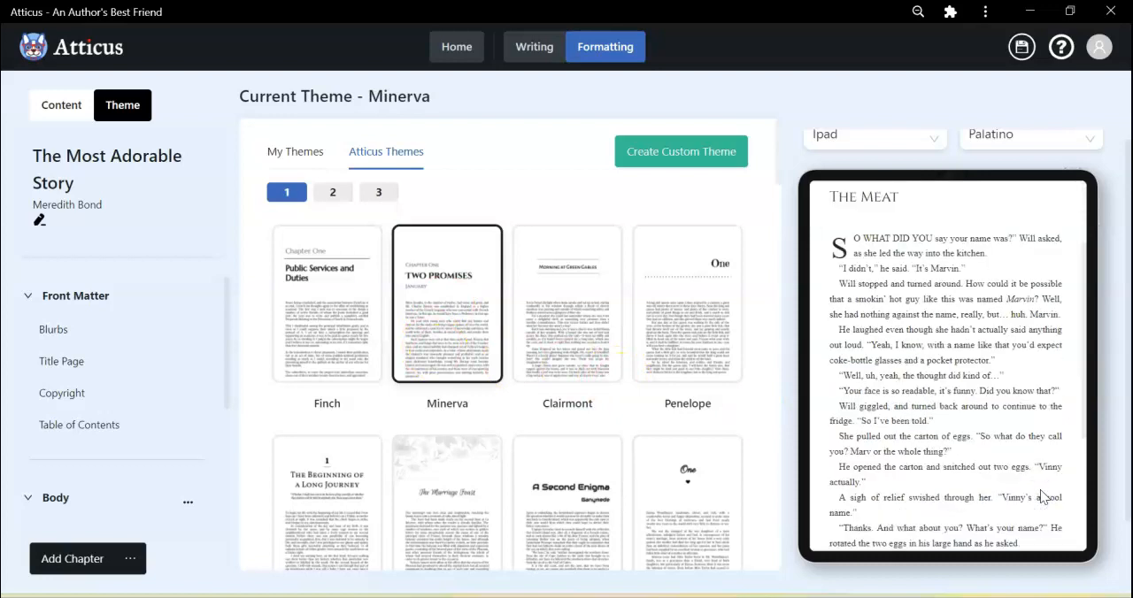
{"action": "scroll", "coordinate": [1040, 489], "scroll_direction": "up", "scroll_amount": 5}
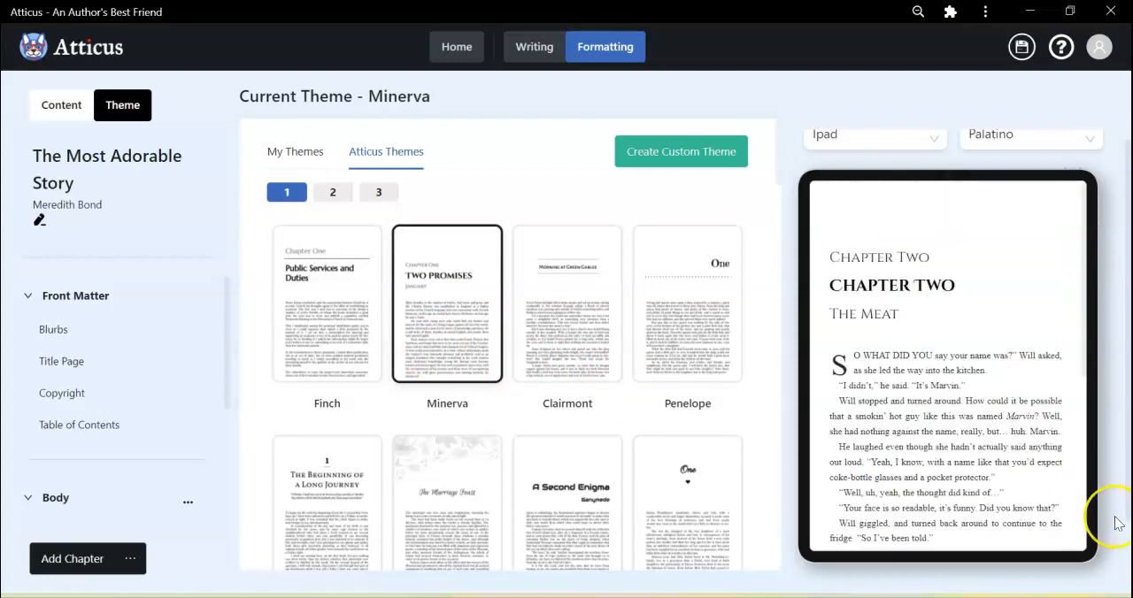
{"action": "scroll", "coordinate": [1115, 523], "scroll_direction": "down", "scroll_amount": 2}
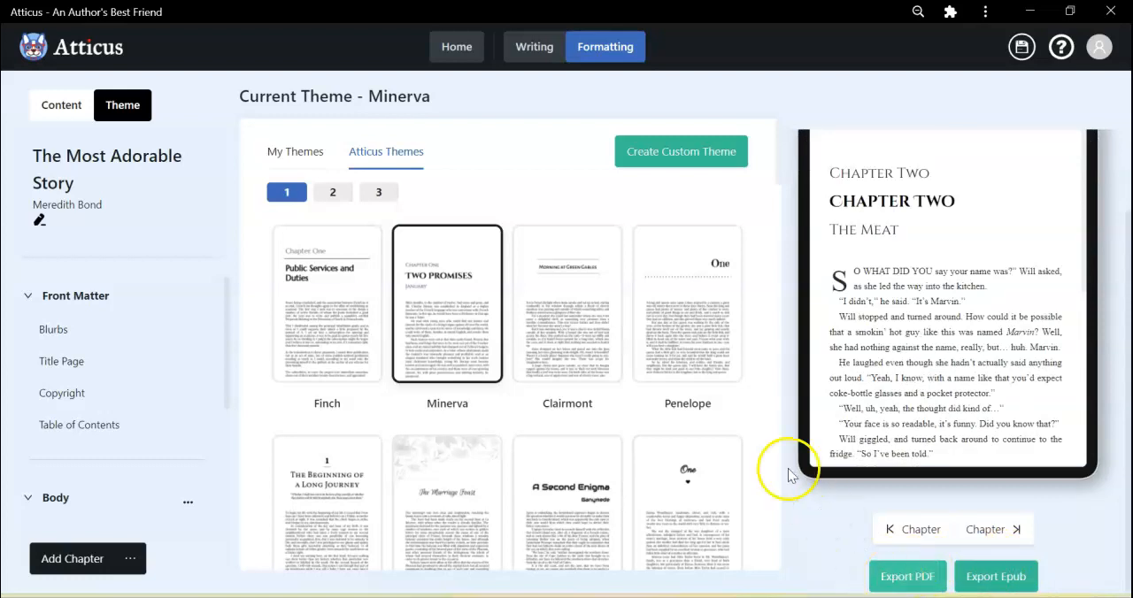
{"action": "scroll", "coordinate": [747, 351], "scroll_direction": "up", "scroll_amount": 1}
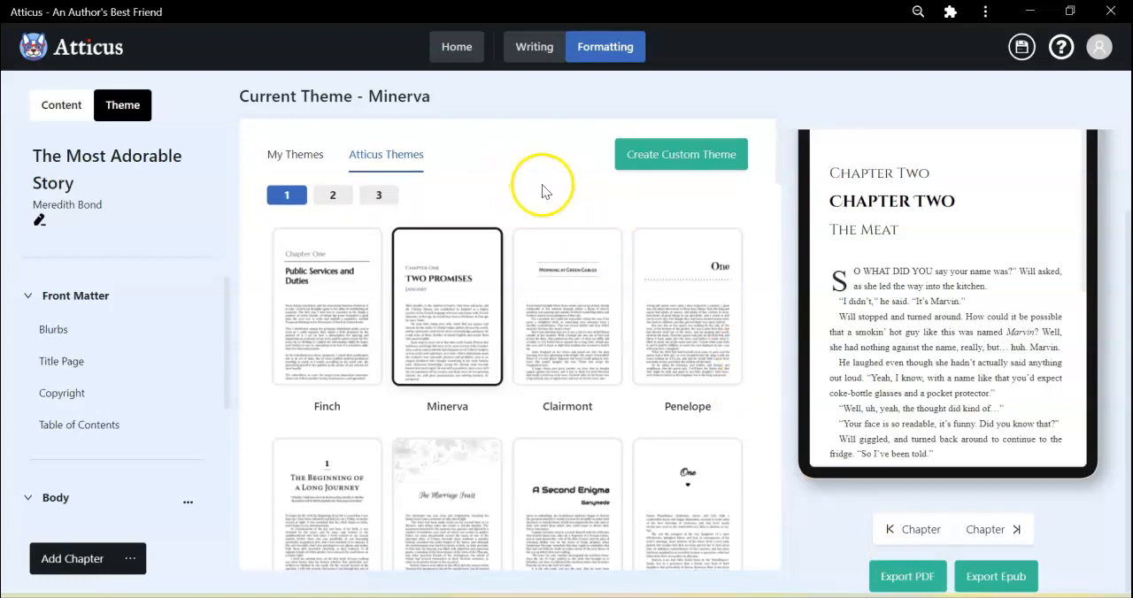
Start a custom theme and choose the Image Element general layout after trying Background Image.
{"action": "left_click", "coordinate": [691, 164]}
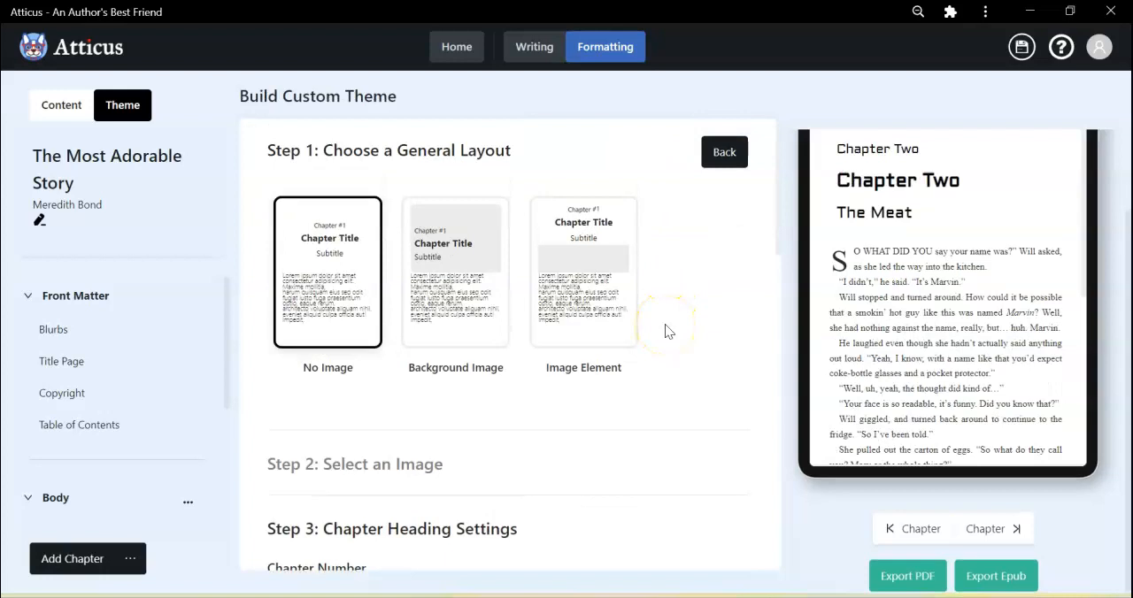
{"action": "left_click", "coordinate": [589, 257]}
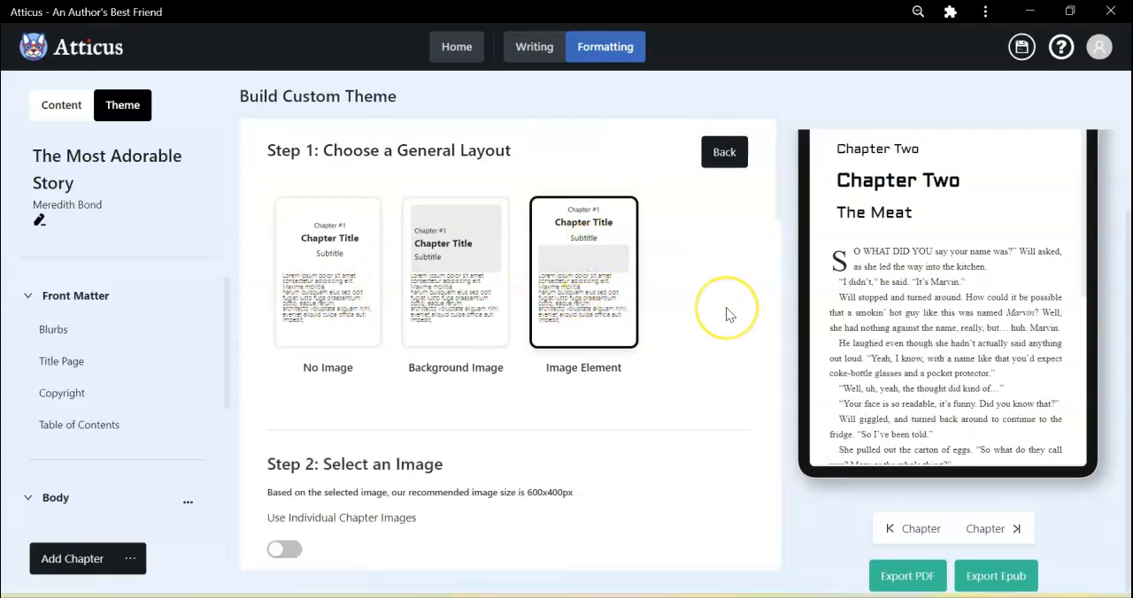
{"action": "scroll", "coordinate": [725, 307], "scroll_direction": "down", "scroll_amount": 1}
{"action": "left_click", "coordinate": [609, 210]}
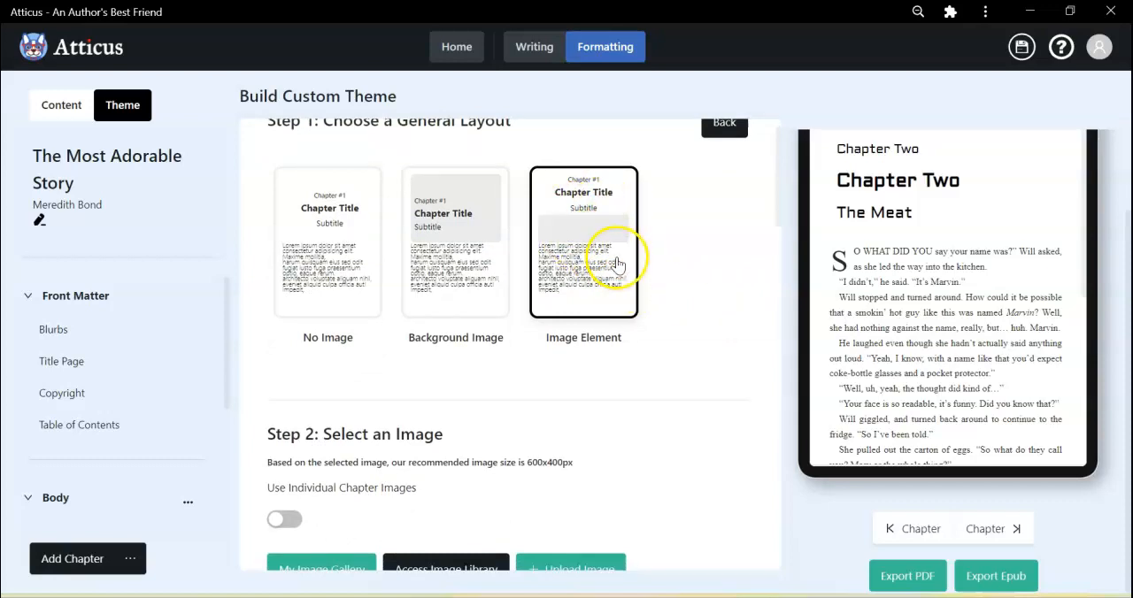
{"action": "scroll", "coordinate": [677, 261], "scroll_direction": "up", "scroll_amount": 1}
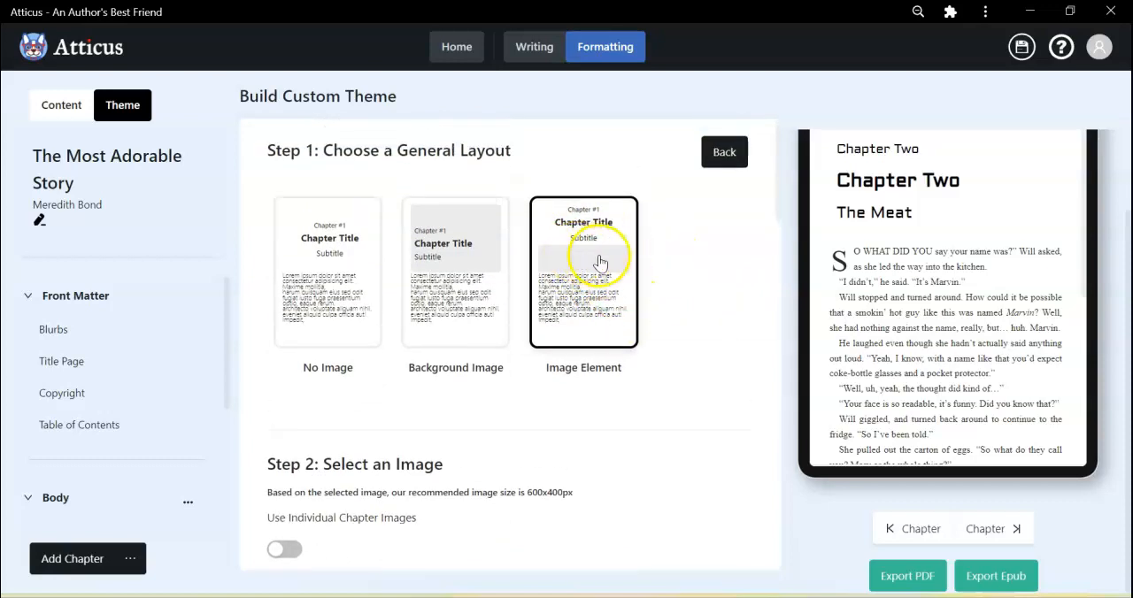
{"action": "left_click", "coordinate": [446, 248]}
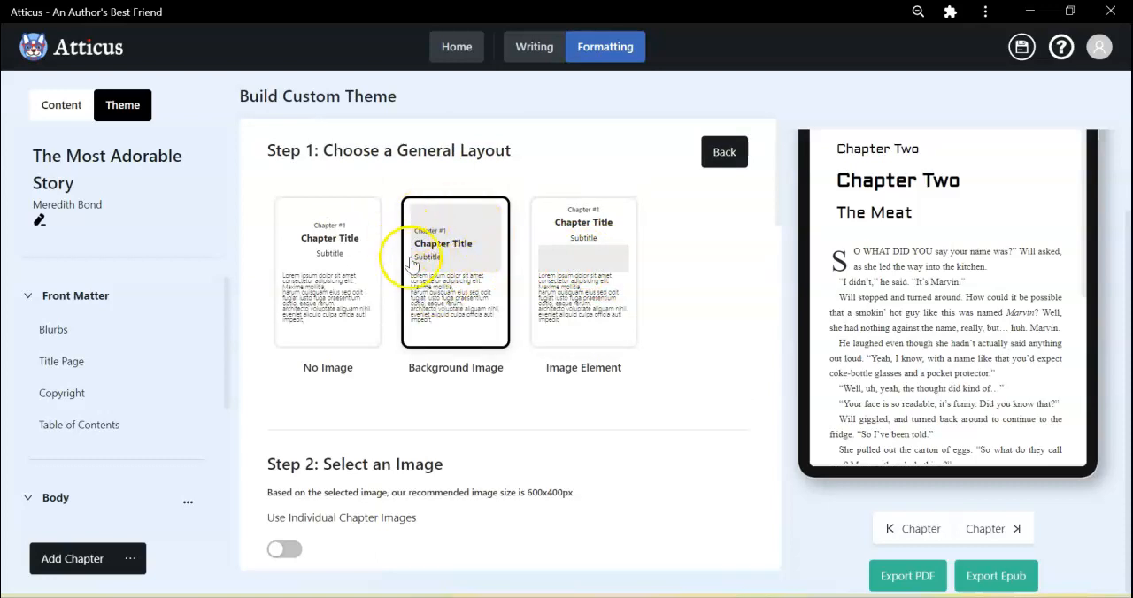
{"action": "left_click", "coordinate": [597, 261]}
Pick the black ornamental divider line with the diamond shapes as the theme's chapter heading image.
{"action": "scroll", "coordinate": [726, 363], "scroll_direction": "down", "scroll_amount": 3}
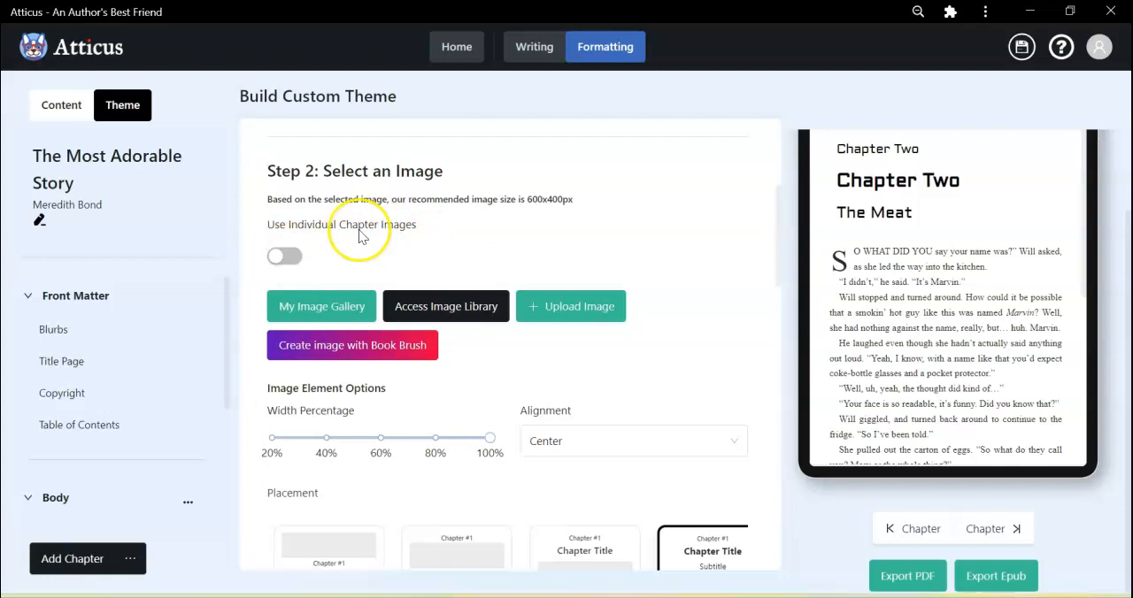
{"action": "left_click", "coordinate": [321, 310]}
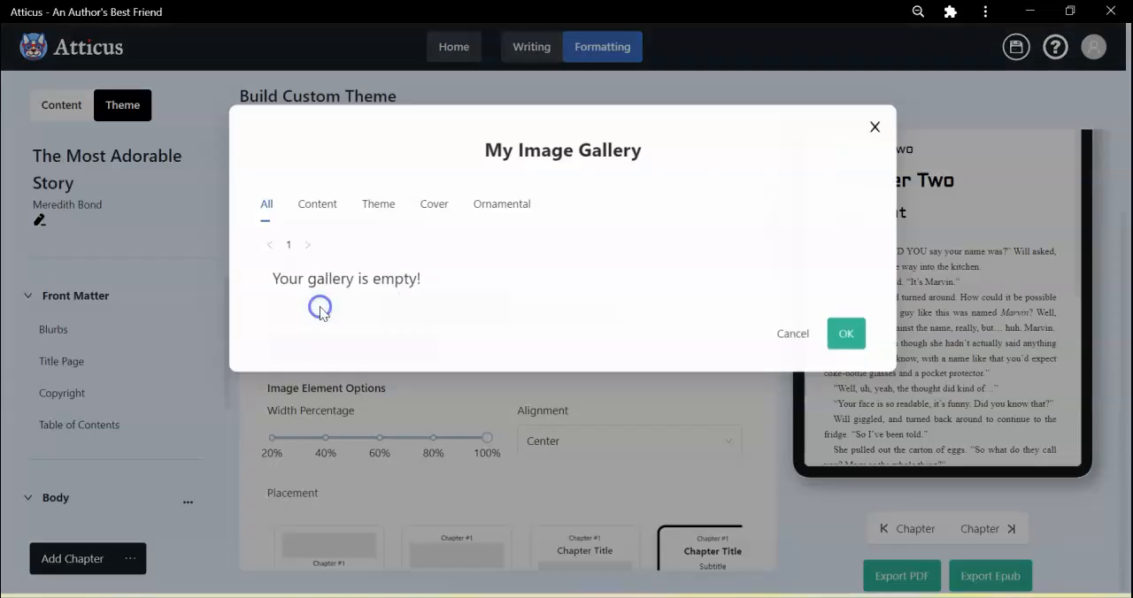
{"action": "left_click", "coordinate": [663, 303]}
{"action": "left_click", "coordinate": [854, 517]}
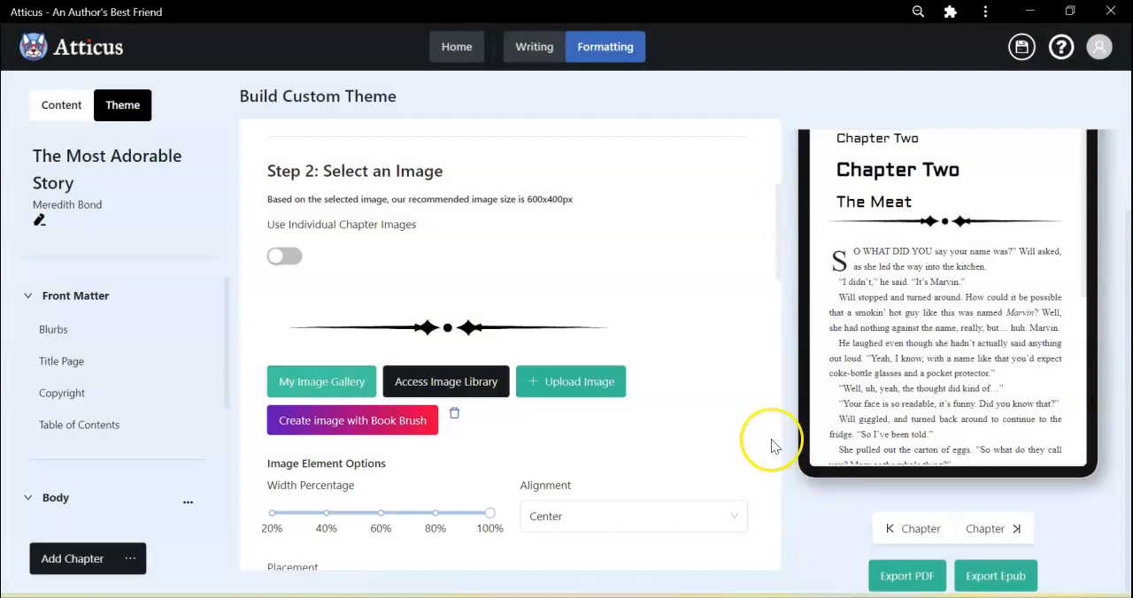
Set the chapter heading image's width percentage to 80%.
{"action": "scroll", "coordinate": [758, 411], "scroll_direction": "up", "scroll_amount": 1}
{"action": "scroll", "coordinate": [758, 411], "scroll_direction": "down", "scroll_amount": 1}
{"action": "scroll", "coordinate": [759, 411], "scroll_direction": "up", "scroll_amount": 1}
{"action": "scroll", "coordinate": [758, 418], "scroll_direction": "down", "scroll_amount": 1}
{"action": "scroll", "coordinate": [759, 418], "scroll_direction": "up", "scroll_amount": 2}
{"action": "scroll", "coordinate": [759, 418], "scroll_direction": "down", "scroll_amount": 1}
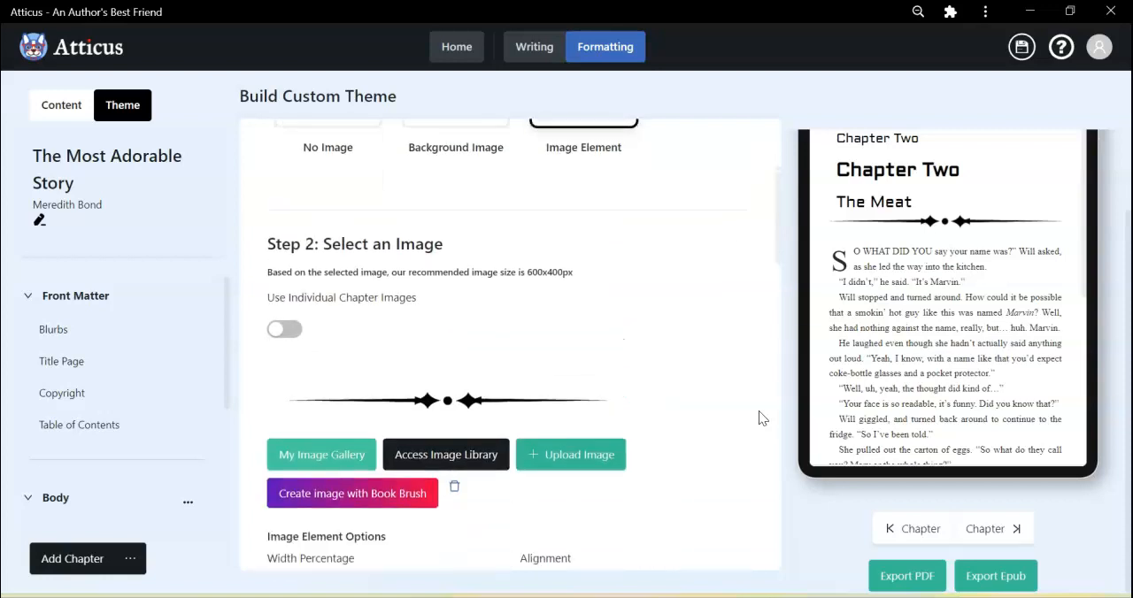
{"action": "scroll", "coordinate": [759, 417], "scroll_direction": "up", "scroll_amount": 1}
{"action": "scroll", "coordinate": [758, 418], "scroll_direction": "down", "scroll_amount": 5}
{"action": "scroll", "coordinate": [758, 410], "scroll_direction": "down", "scroll_amount": 2}
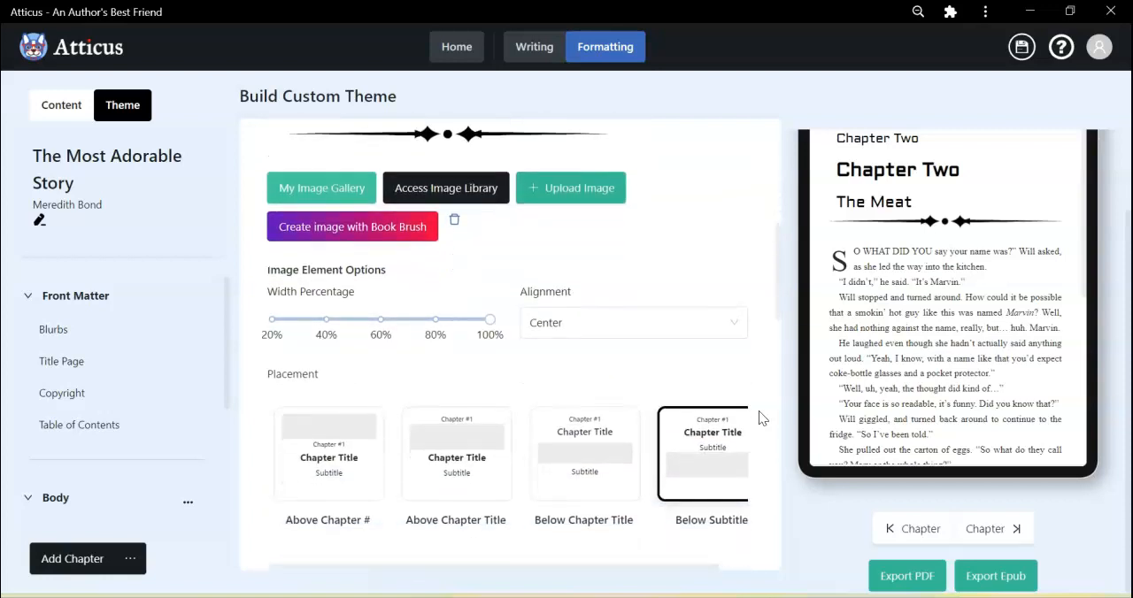
{"action": "mouse_move", "coordinate": [488, 322]}
{"action": "left_click_drag", "start_coordinate": [487, 323], "coordinate": [434, 323]}
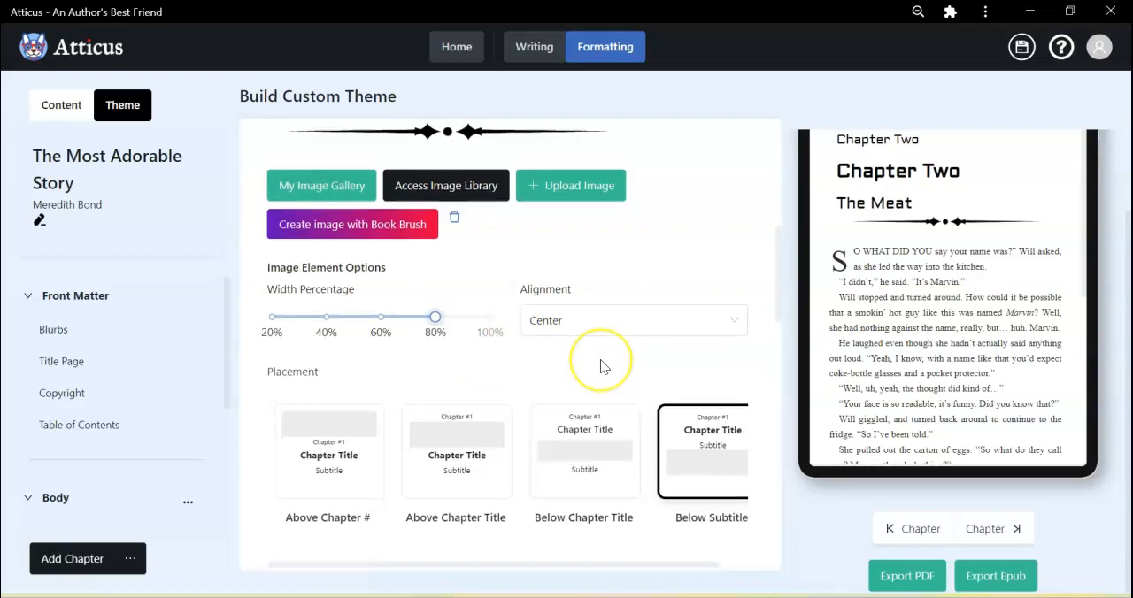
Try the different placements for the heading image and choose Below Chapter Title.
{"action": "scroll", "coordinate": [600, 359], "scroll_direction": "down", "scroll_amount": 3}
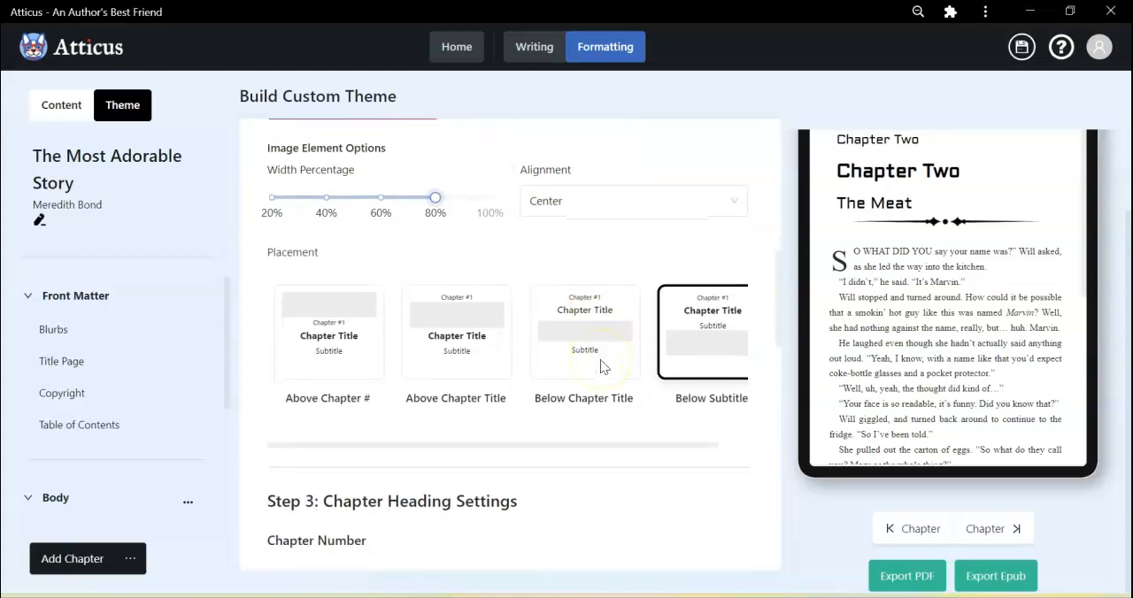
{"action": "left_click", "coordinate": [330, 328]}
{"action": "left_click", "coordinate": [467, 340]}
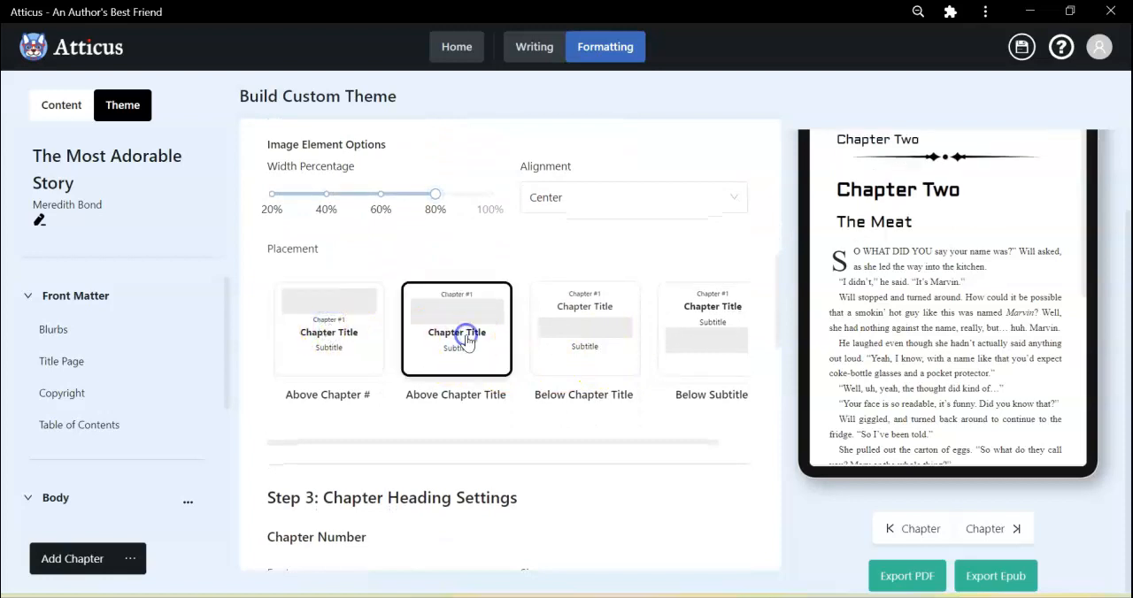
{"action": "left_click", "coordinate": [580, 335]}
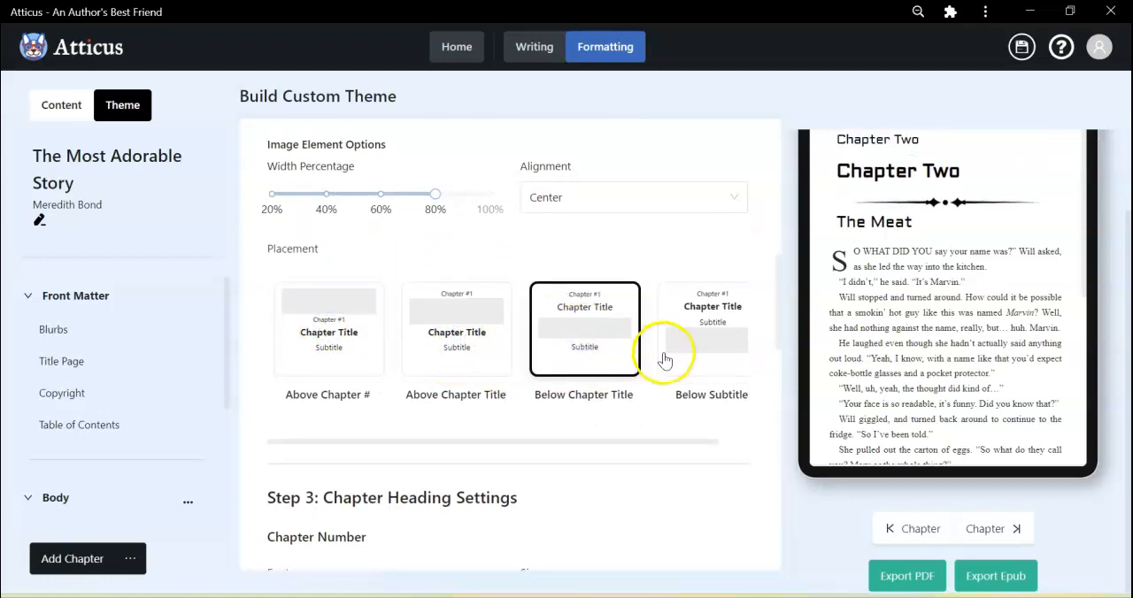
{"action": "left_click", "coordinate": [724, 335]}
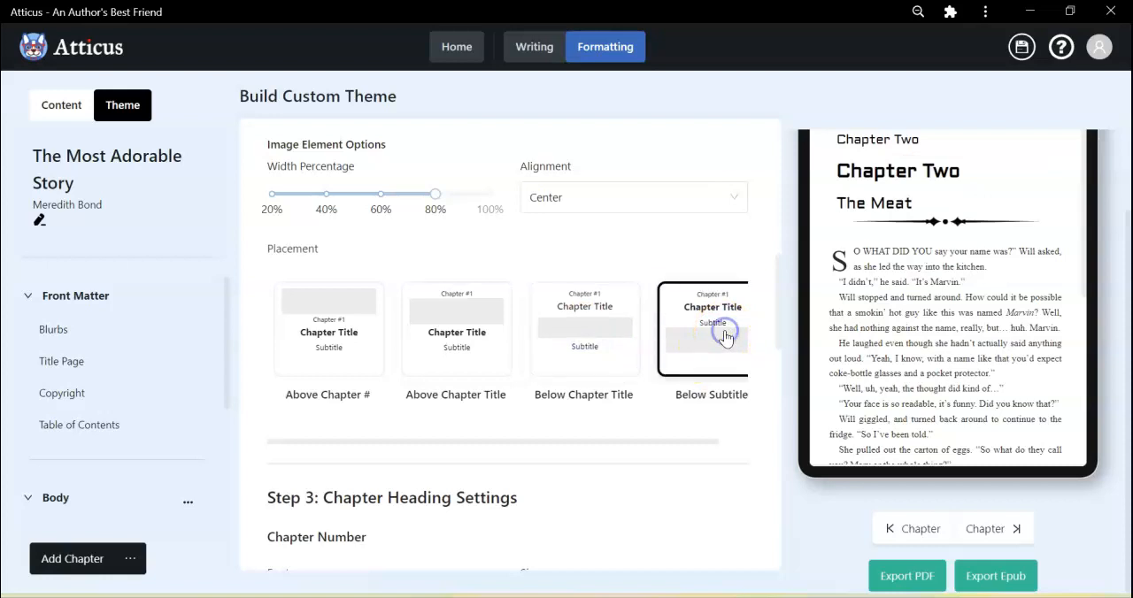
{"action": "left_click", "coordinate": [587, 336]}
{"action": "scroll", "coordinate": [587, 343], "scroll_direction": "right", "scroll_amount": 1}
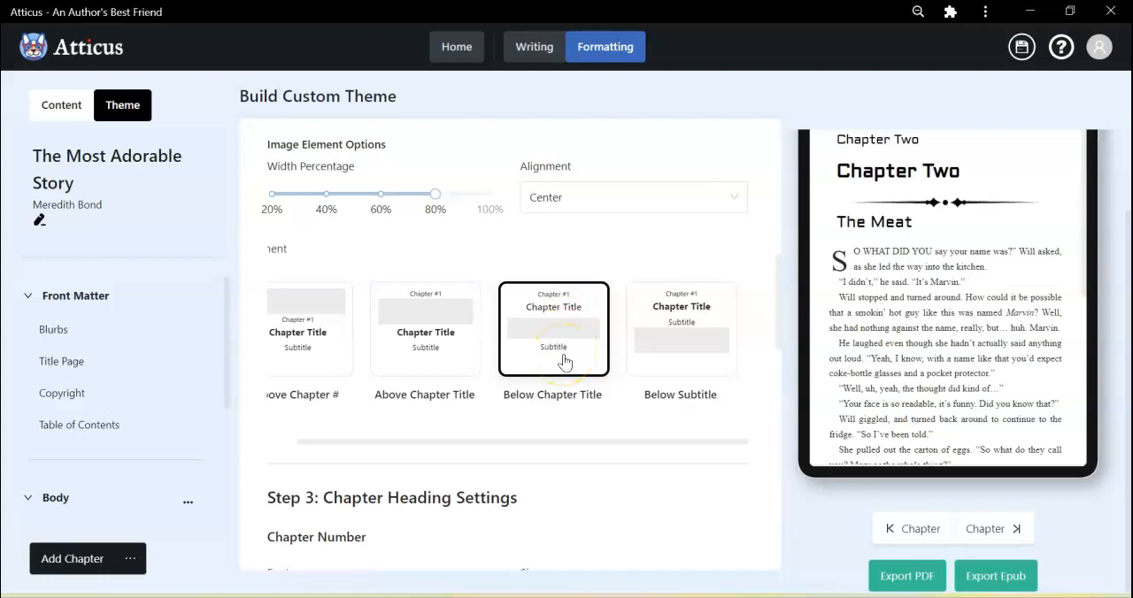
Set the chapter title's font to Cinzel Decorative and its alignment to Center.
{"action": "scroll", "coordinate": [564, 361], "scroll_direction": "down", "scroll_amount": 5}
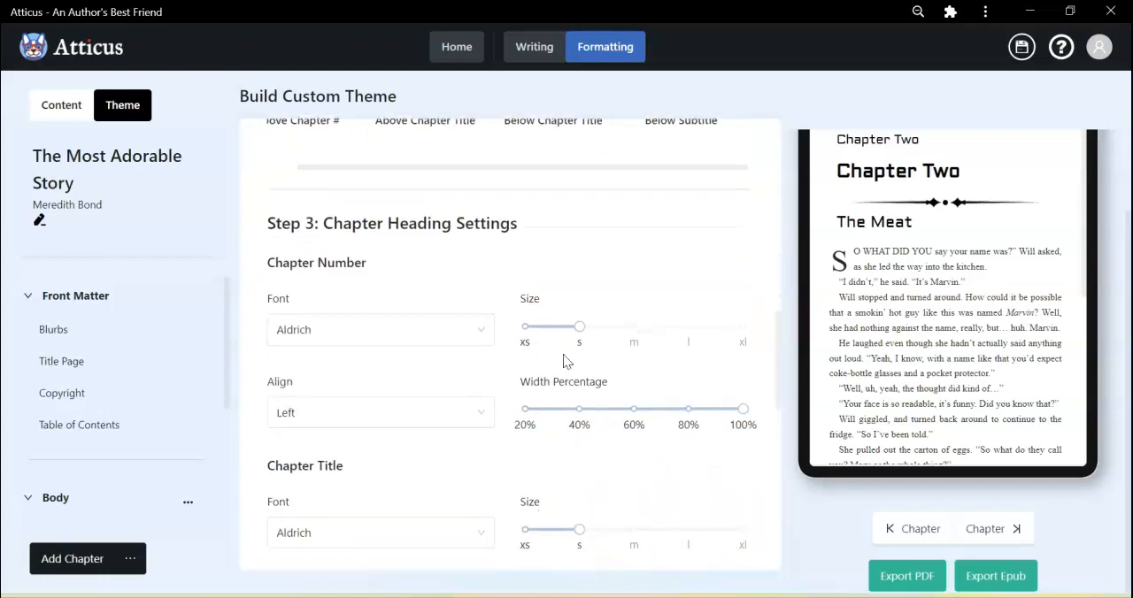
{"action": "scroll", "coordinate": [563, 361], "scroll_direction": "down", "scroll_amount": 1}
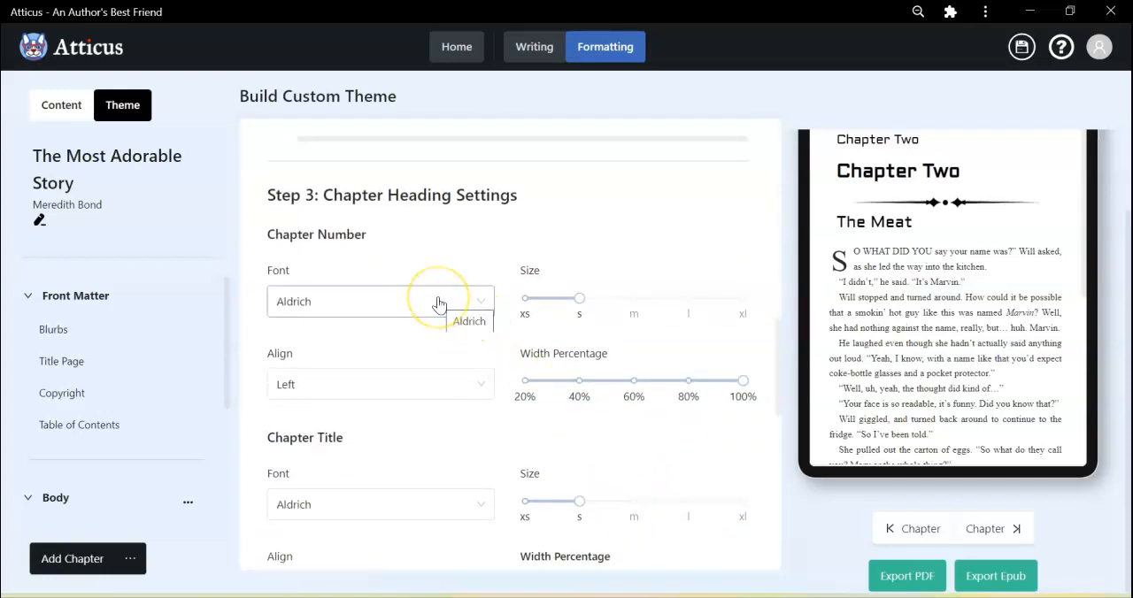
{"action": "scroll", "coordinate": [433, 331], "scroll_direction": "down", "scroll_amount": 3}
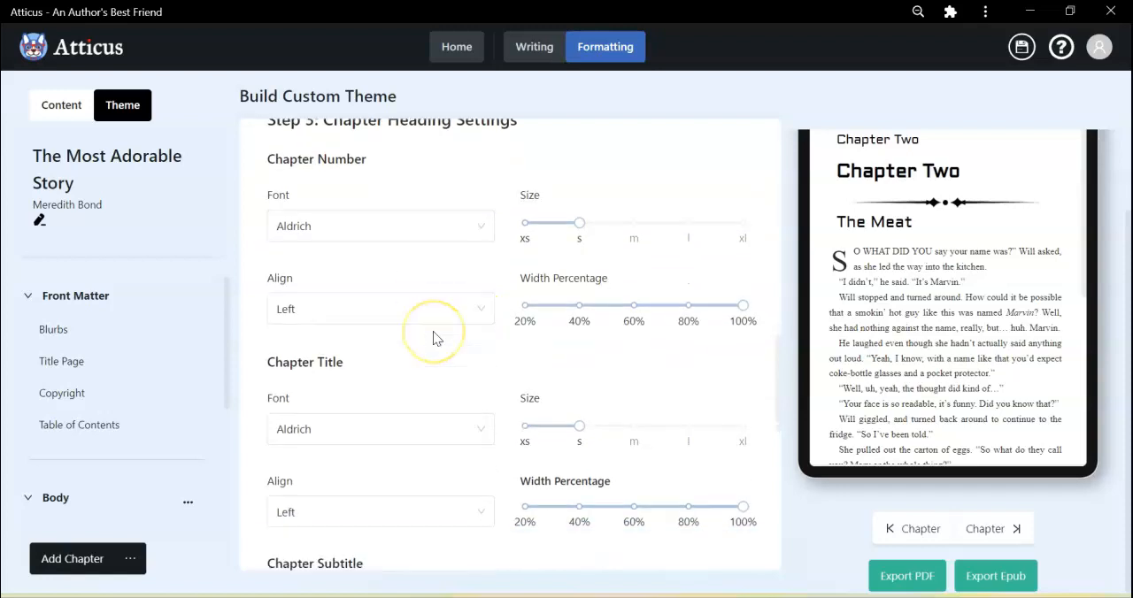
{"action": "scroll", "coordinate": [433, 331], "scroll_direction": "down", "scroll_amount": 1}
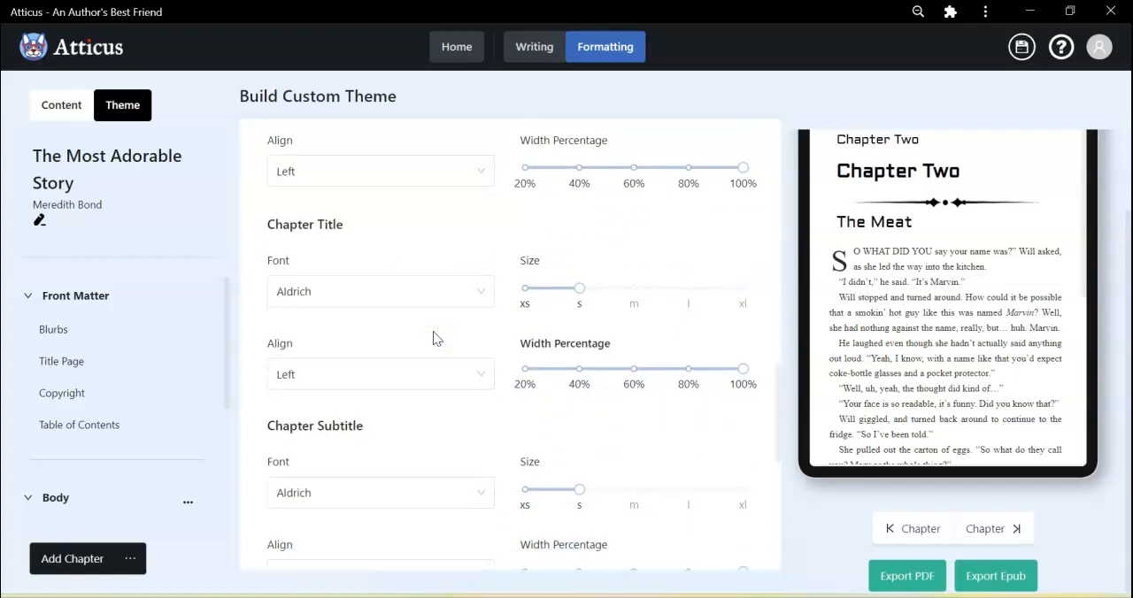
{"action": "left_click", "coordinate": [412, 276]}
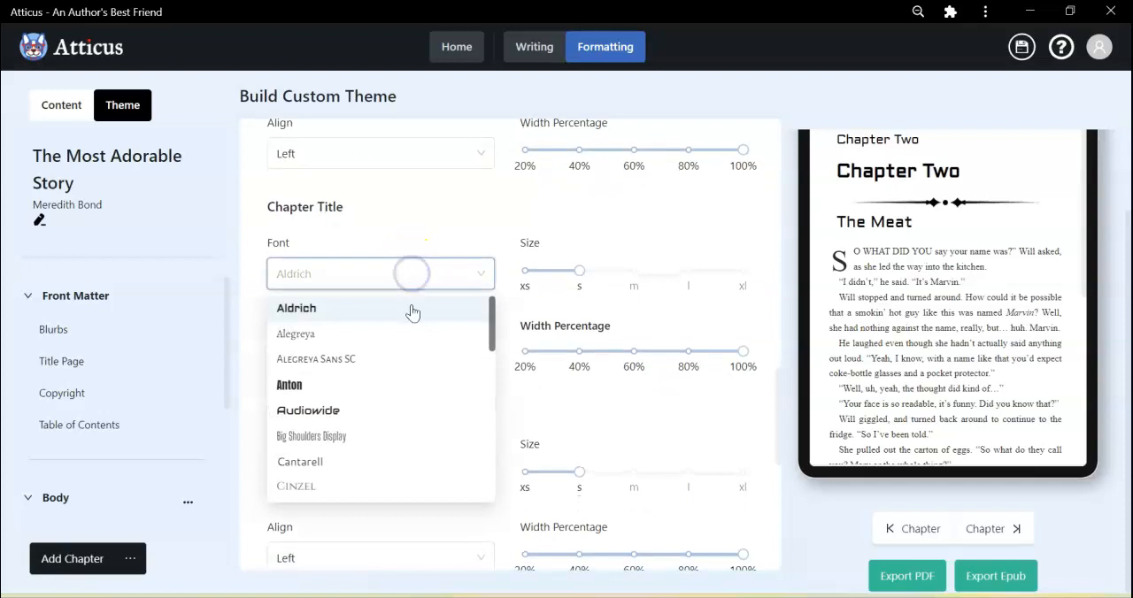
{"action": "scroll", "coordinate": [413, 419], "scroll_direction": "down", "scroll_amount": 1}
{"action": "scroll", "coordinate": [413, 418], "scroll_direction": "down", "scroll_amount": 10}
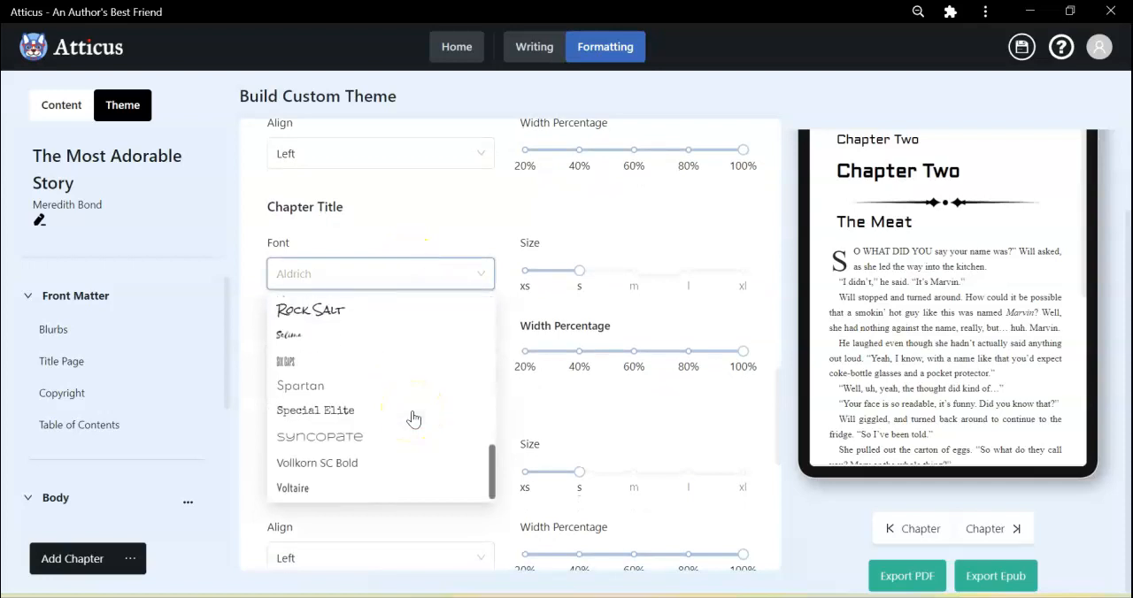
{"action": "scroll", "coordinate": [413, 418], "scroll_direction": "up", "scroll_amount": 8}
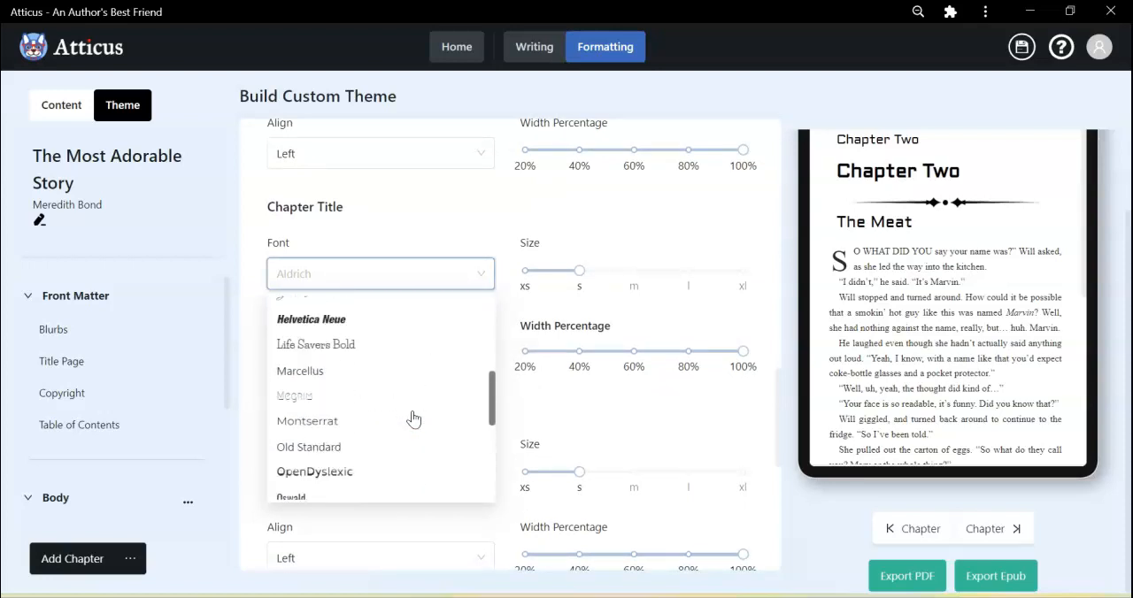
{"action": "scroll", "coordinate": [413, 418], "scroll_direction": "up", "scroll_amount": 3}
{"action": "scroll", "coordinate": [414, 419], "scroll_direction": "down", "scroll_amount": 3}
{"action": "scroll", "coordinate": [413, 419], "scroll_direction": "down", "scroll_amount": 2}
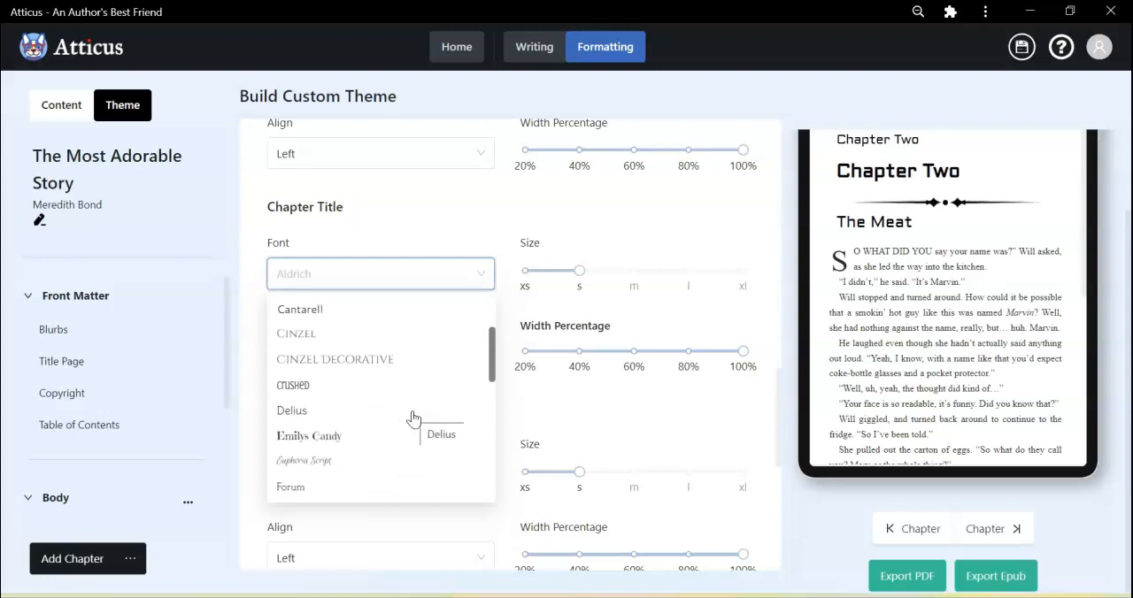
{"action": "scroll", "coordinate": [413, 419], "scroll_direction": "up", "scroll_amount": 3}
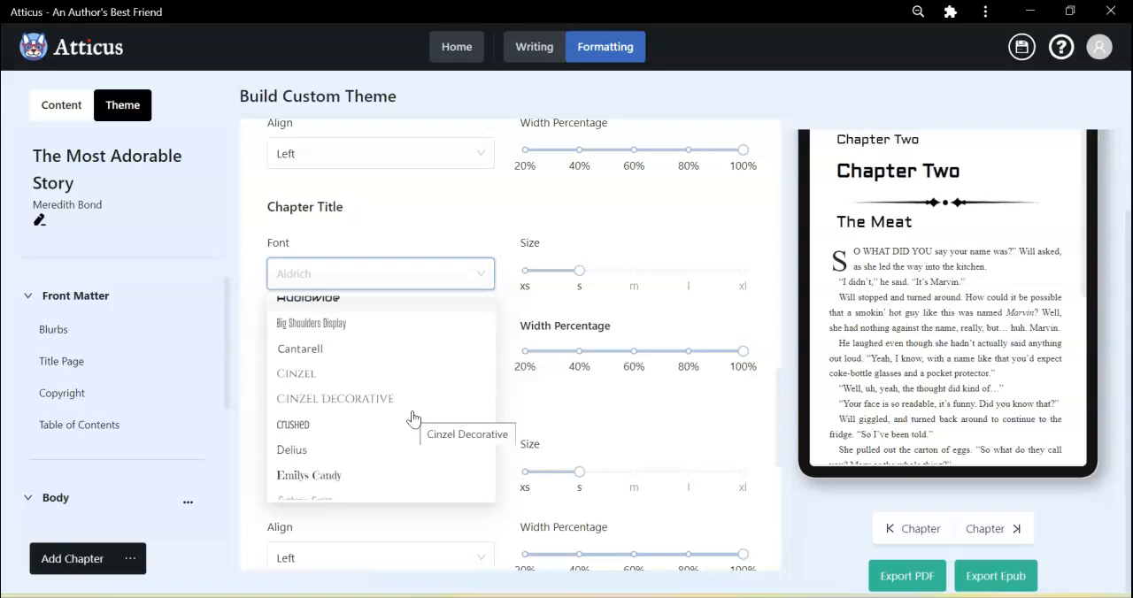
{"action": "left_click", "coordinate": [308, 403]}
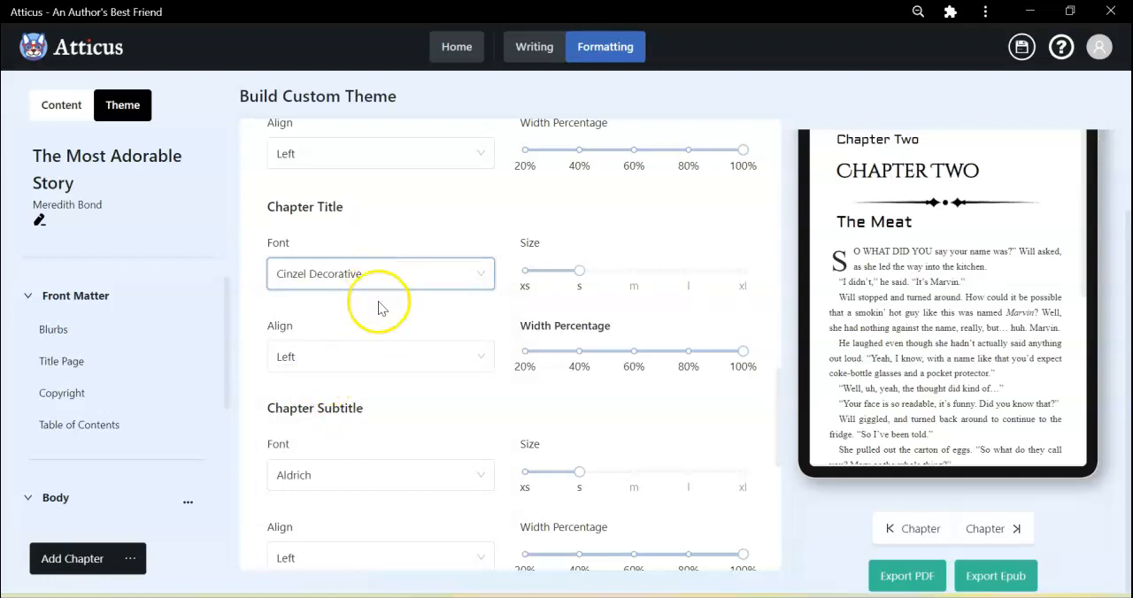
{"action": "left_click", "coordinate": [380, 350]}
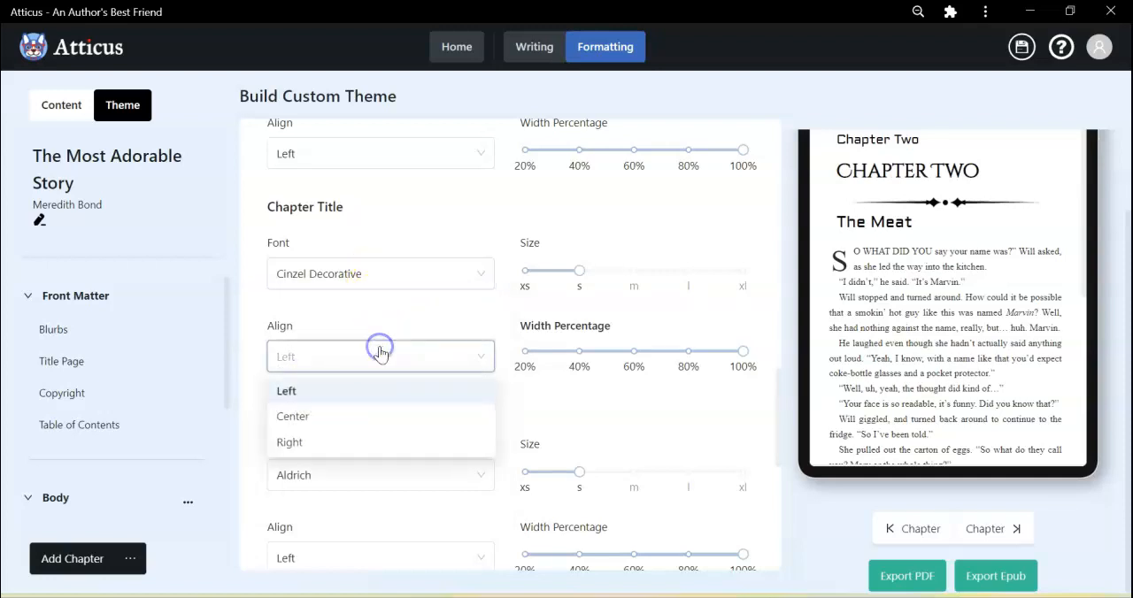
{"action": "left_click", "coordinate": [371, 417]}
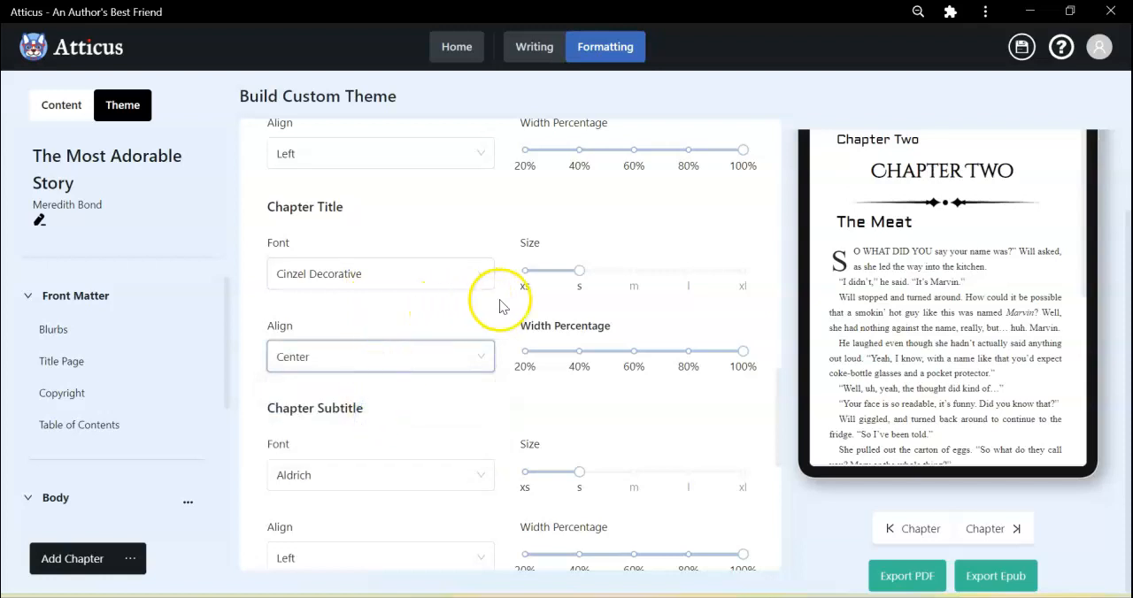
Set the chapter subtitle's font to Delius.
{"action": "scroll", "coordinate": [606, 400], "scroll_direction": "down", "scroll_amount": 1}
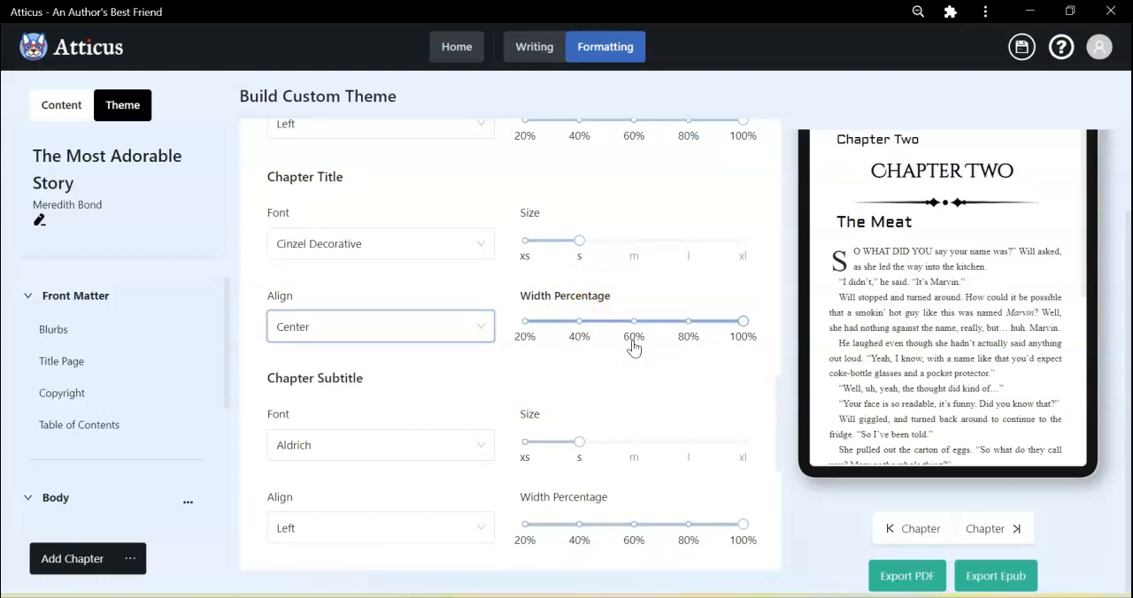
{"action": "scroll", "coordinate": [425, 374], "scroll_direction": "down", "scroll_amount": 3}
{"action": "left_click", "coordinate": [394, 344]}
{"action": "scroll", "coordinate": [379, 455], "scroll_direction": "down", "scroll_amount": 1}
{"action": "scroll", "coordinate": [382, 456], "scroll_direction": "down", "scroll_amount": 2}
{"action": "scroll", "coordinate": [382, 456], "scroll_direction": "down", "scroll_amount": 1}
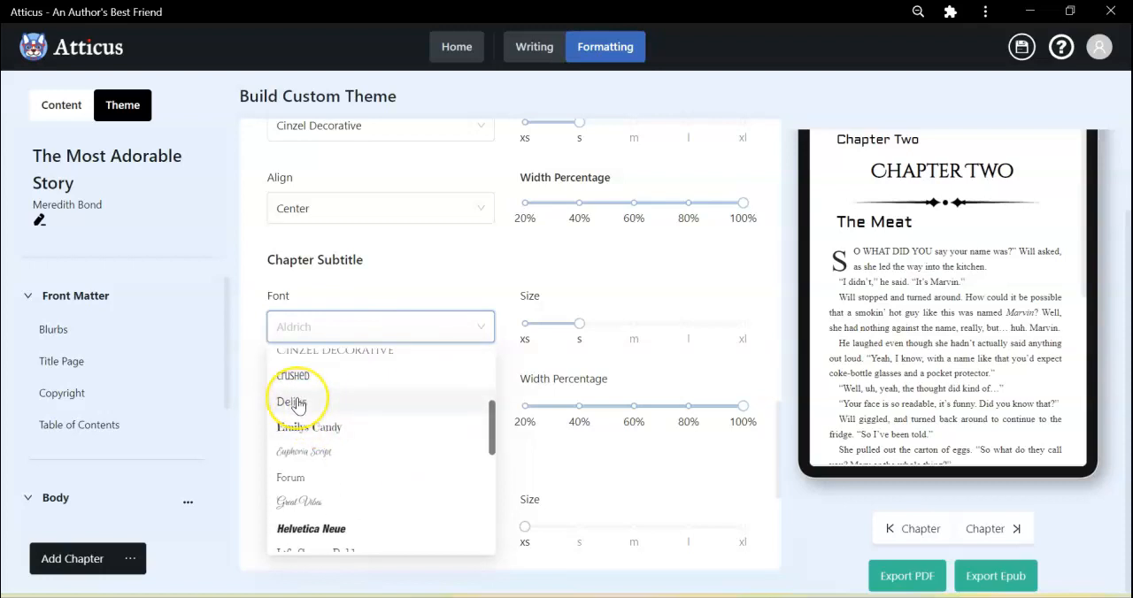
{"action": "left_click", "coordinate": [296, 401]}
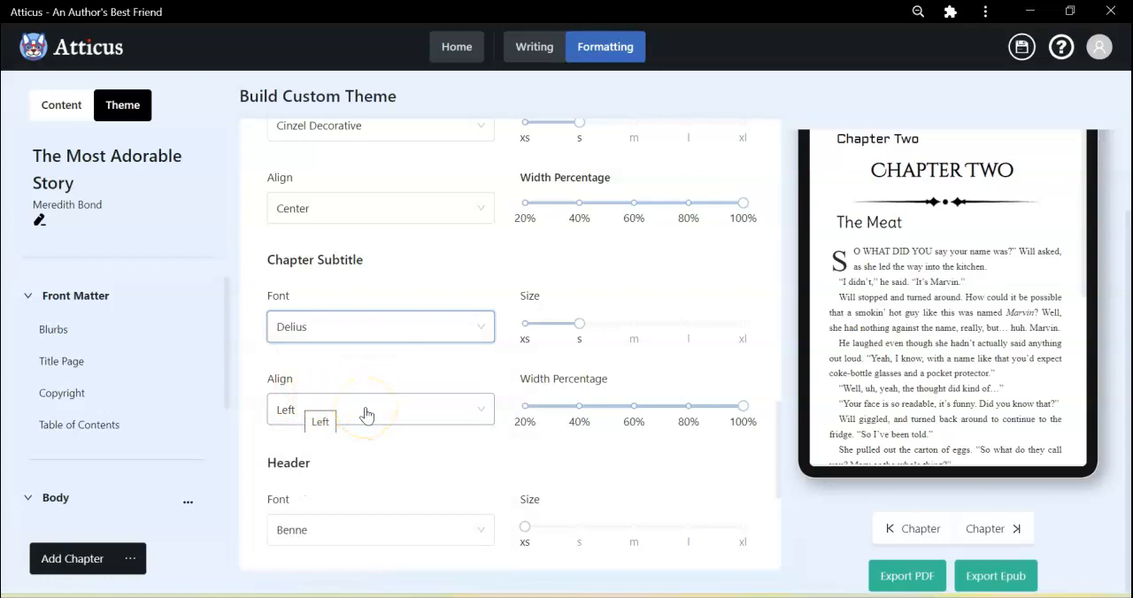
Set the chapter subtitle's font to Montserrat and its alignment to Center.
{"action": "scroll", "coordinate": [367, 412], "scroll_direction": "down", "scroll_amount": 2}
{"action": "scroll", "coordinate": [366, 412], "scroll_direction": "up", "scroll_amount": 1}
{"action": "left_click", "coordinate": [349, 254]}
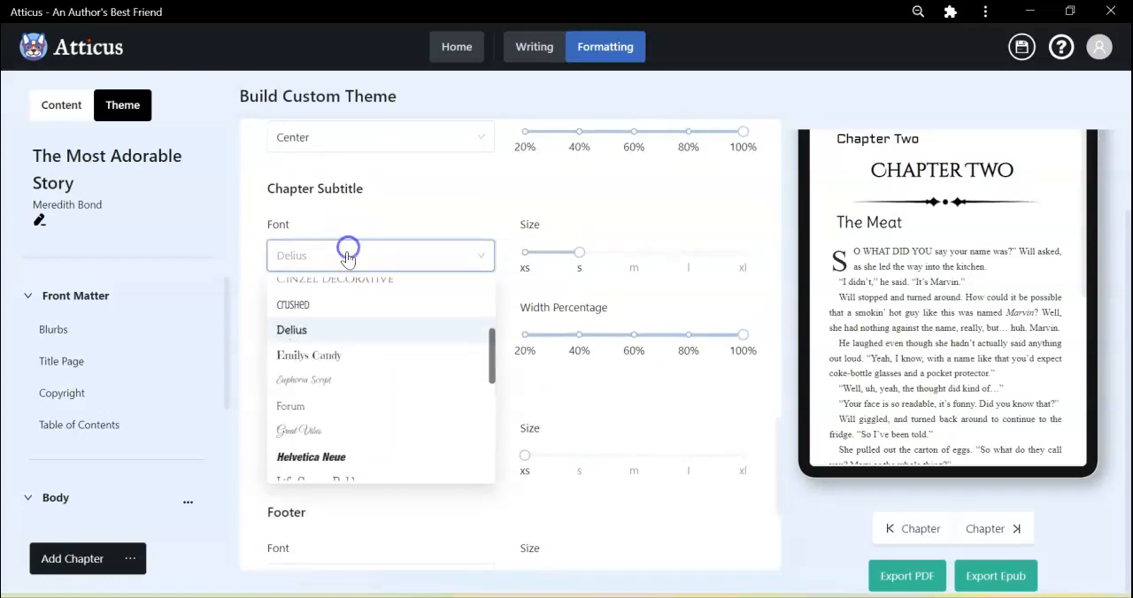
{"action": "scroll", "coordinate": [361, 404], "scroll_direction": "down", "scroll_amount": 5}
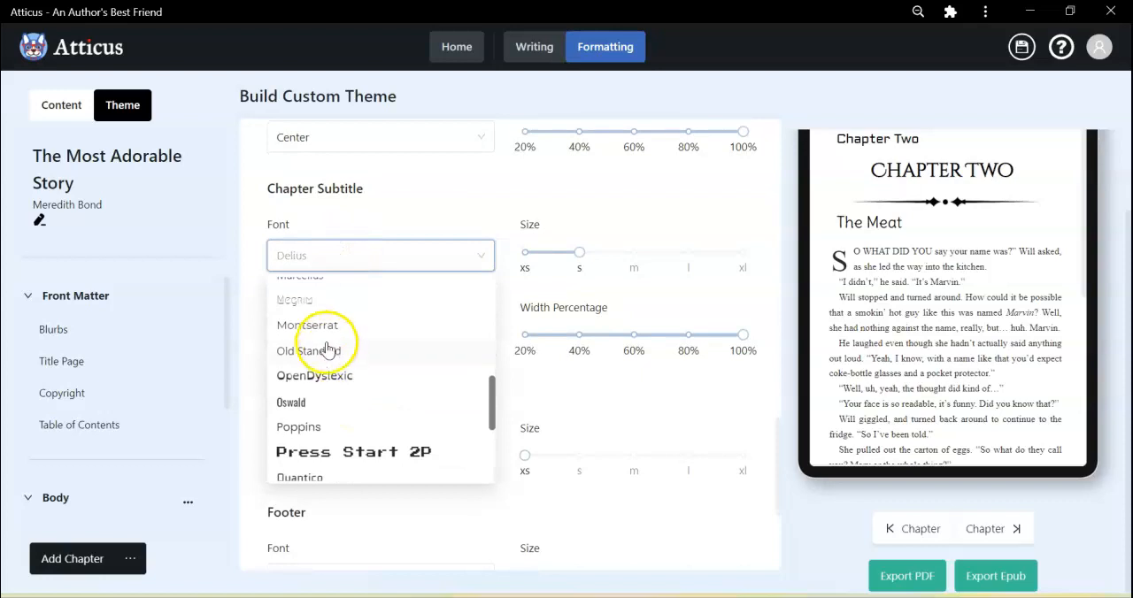
{"action": "left_click", "coordinate": [310, 325]}
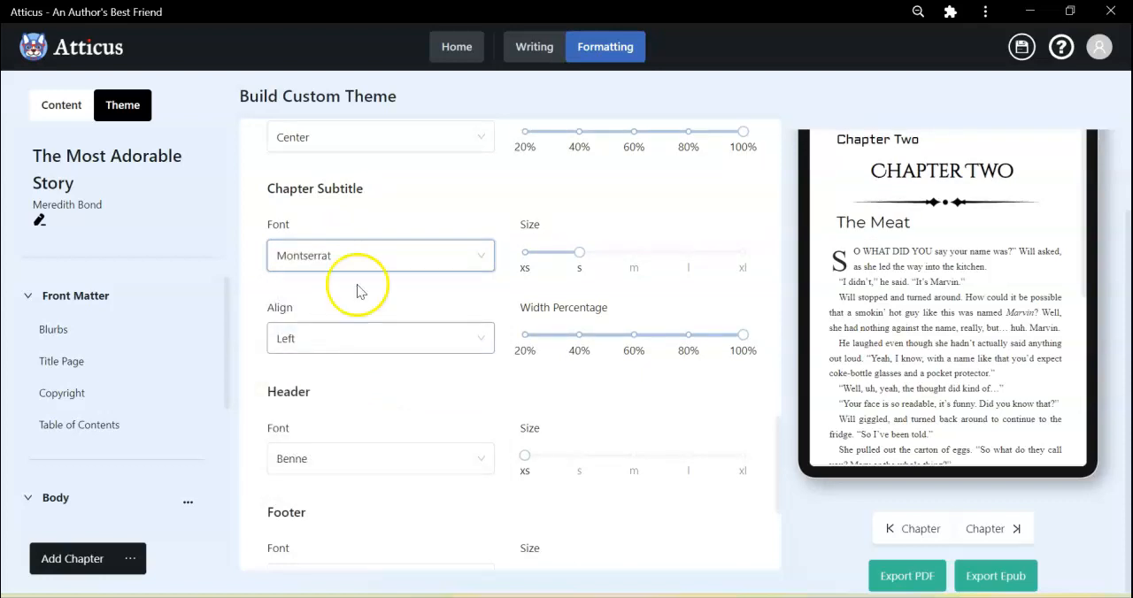
{"action": "left_click", "coordinate": [384, 330]}
{"action": "left_click", "coordinate": [375, 402]}
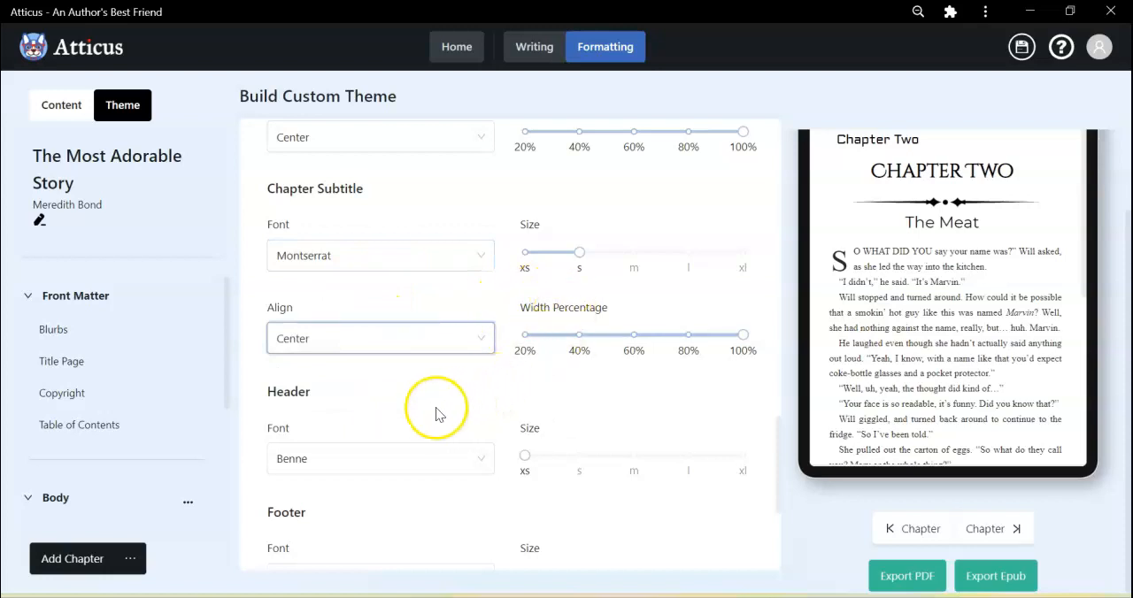
Set both the header font and the footer font of the custom theme to Libre Baskerville.
{"action": "scroll", "coordinate": [436, 415], "scroll_direction": "down", "scroll_amount": 3}
{"action": "scroll", "coordinate": [435, 413], "scroll_direction": "down", "scroll_amount": 1}
{"action": "left_click", "coordinate": [412, 292]}
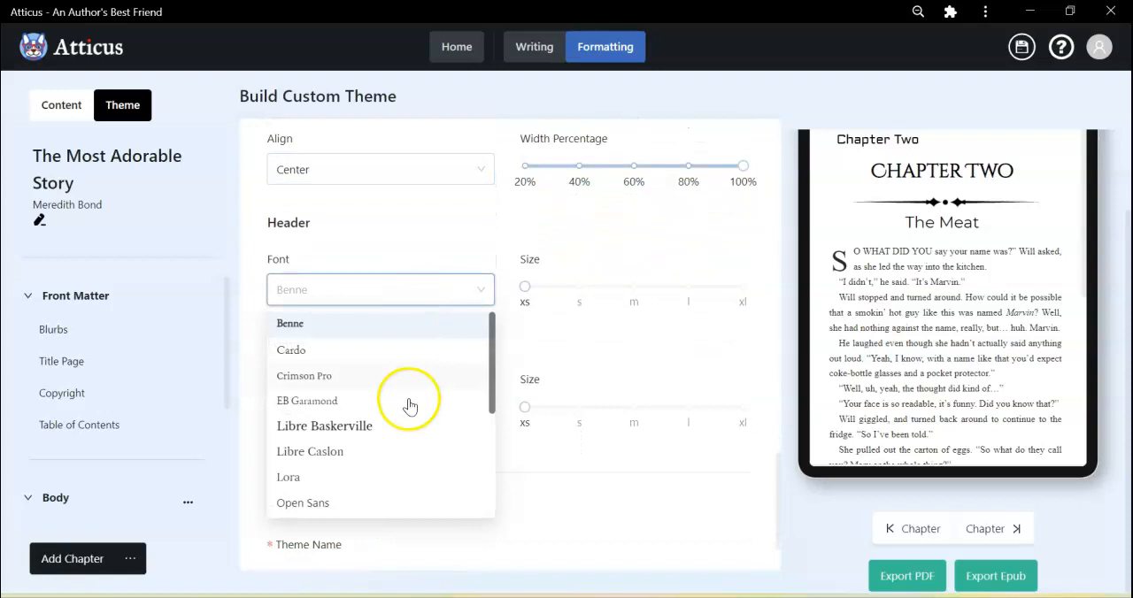
{"action": "left_click", "coordinate": [410, 429]}
{"action": "left_click", "coordinate": [405, 416]}
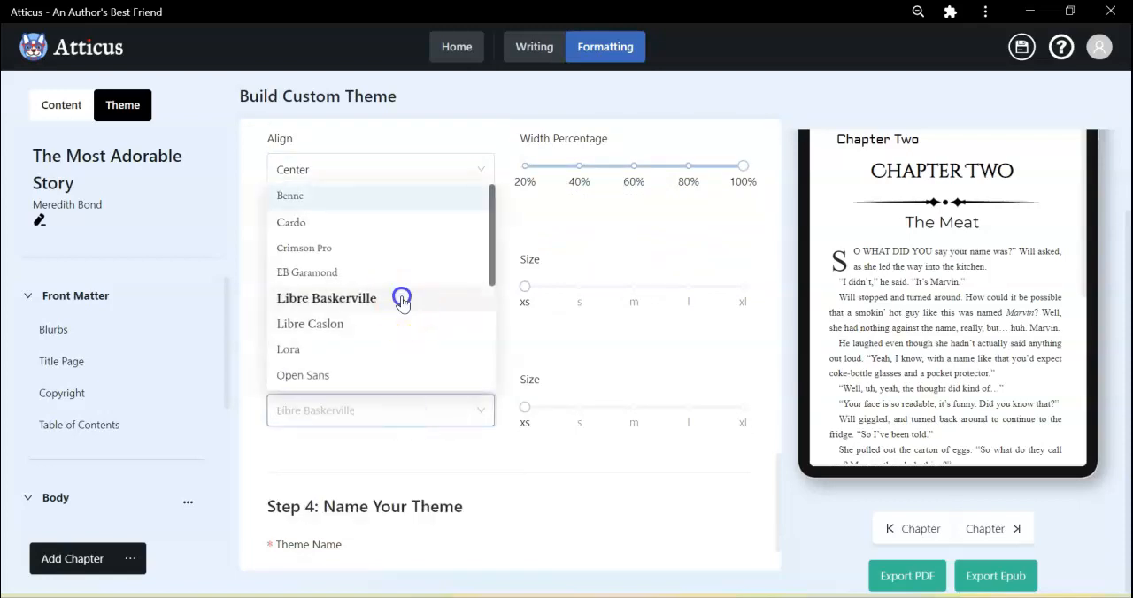
{"action": "left_click", "coordinate": [404, 304]}
Name the custom theme Adorable Theme and save it.
{"action": "scroll", "coordinate": [400, 432], "scroll_direction": "down", "scroll_amount": 1}
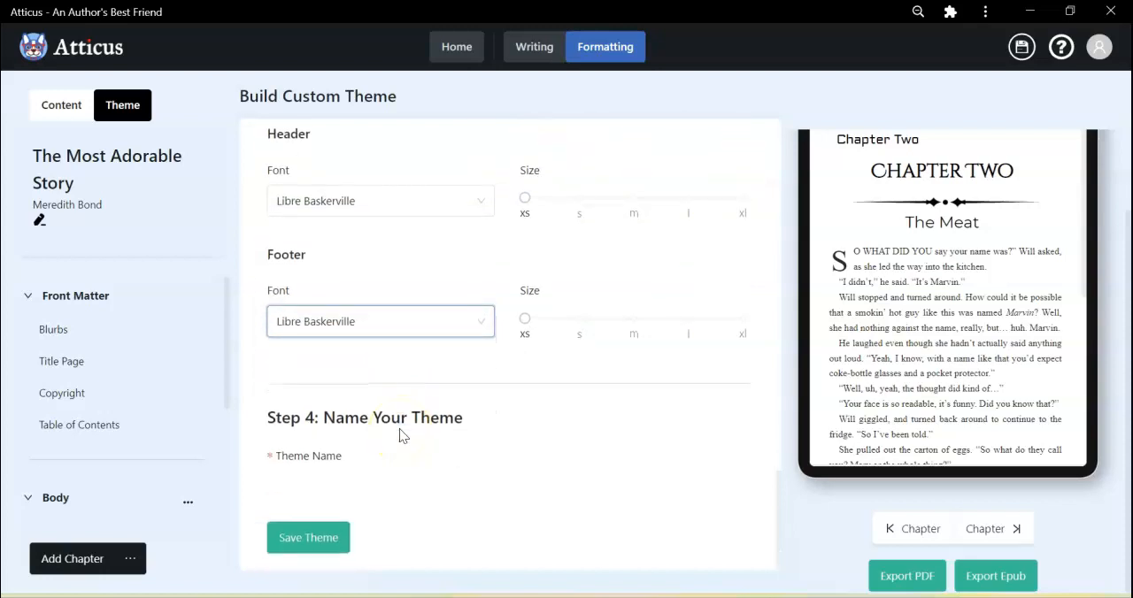
{"action": "left_click", "coordinate": [365, 483]}
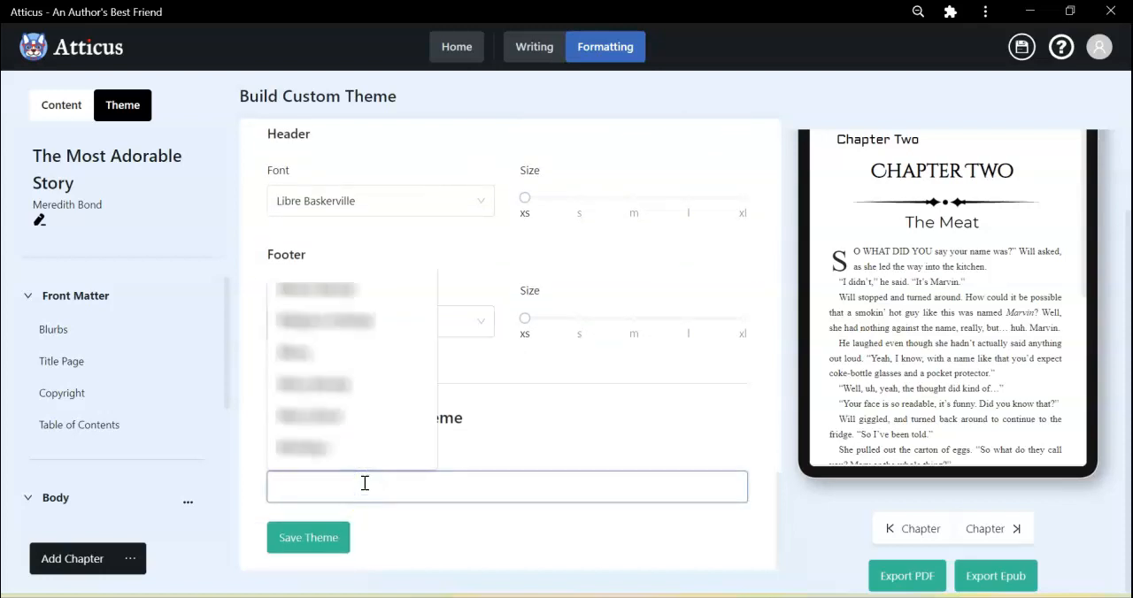
{"action": "type", "text": "A"}
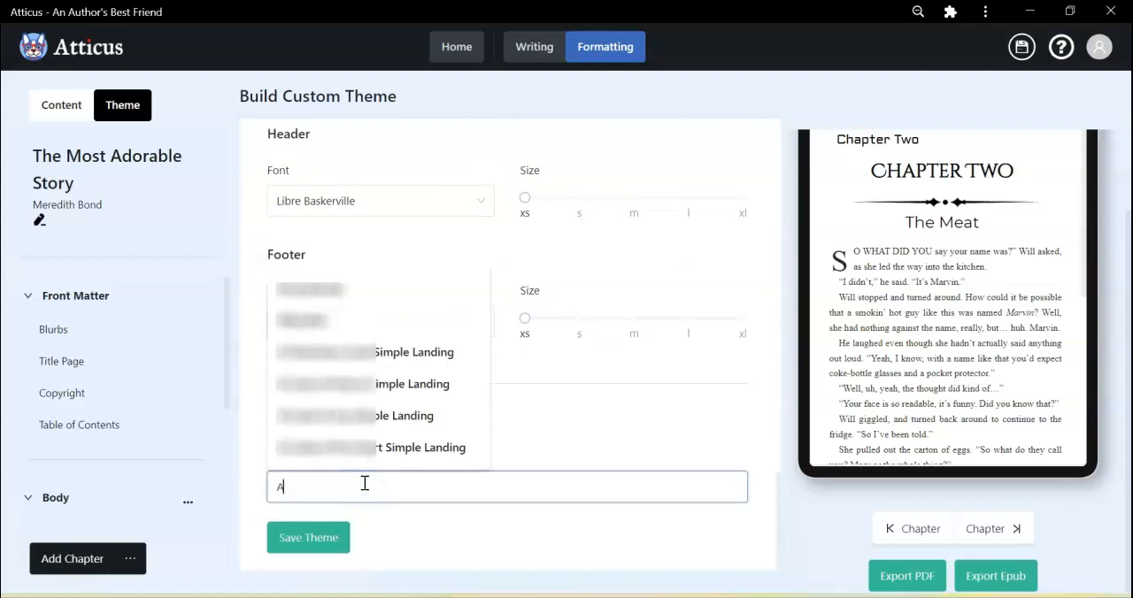
{"action": "type", "text": "dorable Theme"}
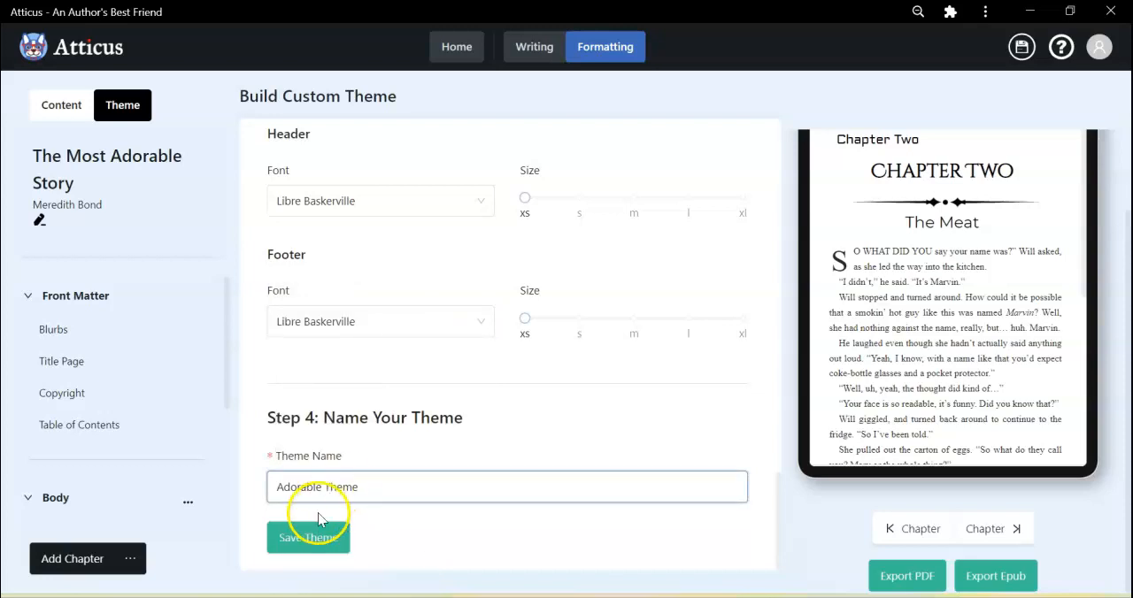
{"action": "left_click", "coordinate": [320, 537]}
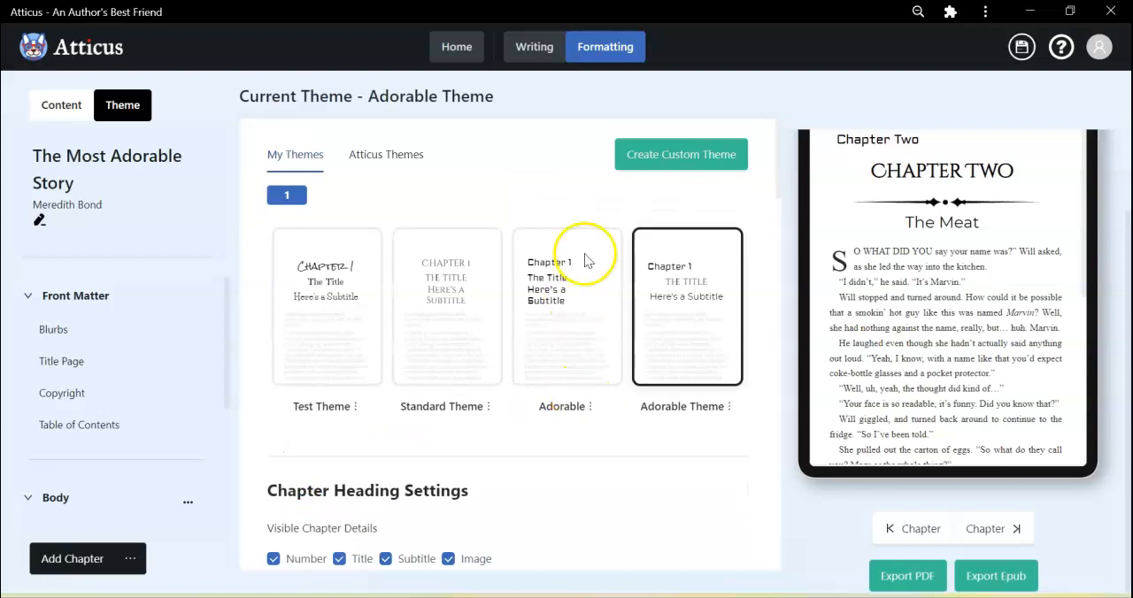
Delete the older custom theme named Adorable and make Adorable Theme the book's current theme.
{"action": "left_click", "coordinate": [591, 409]}
{"action": "left_click", "coordinate": [591, 381]}
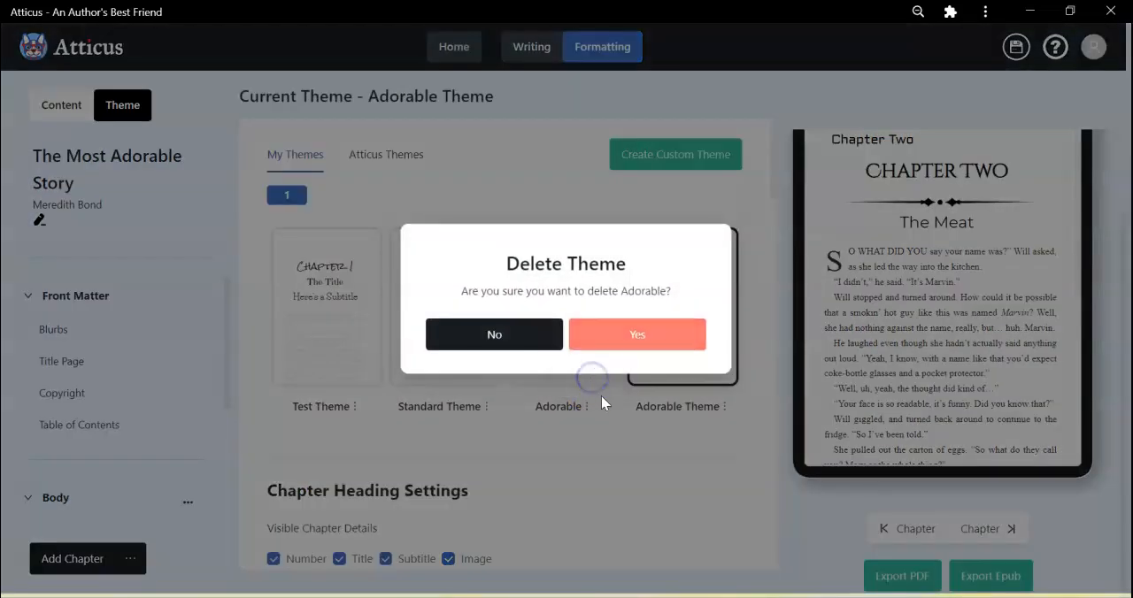
{"action": "left_click", "coordinate": [575, 332]}
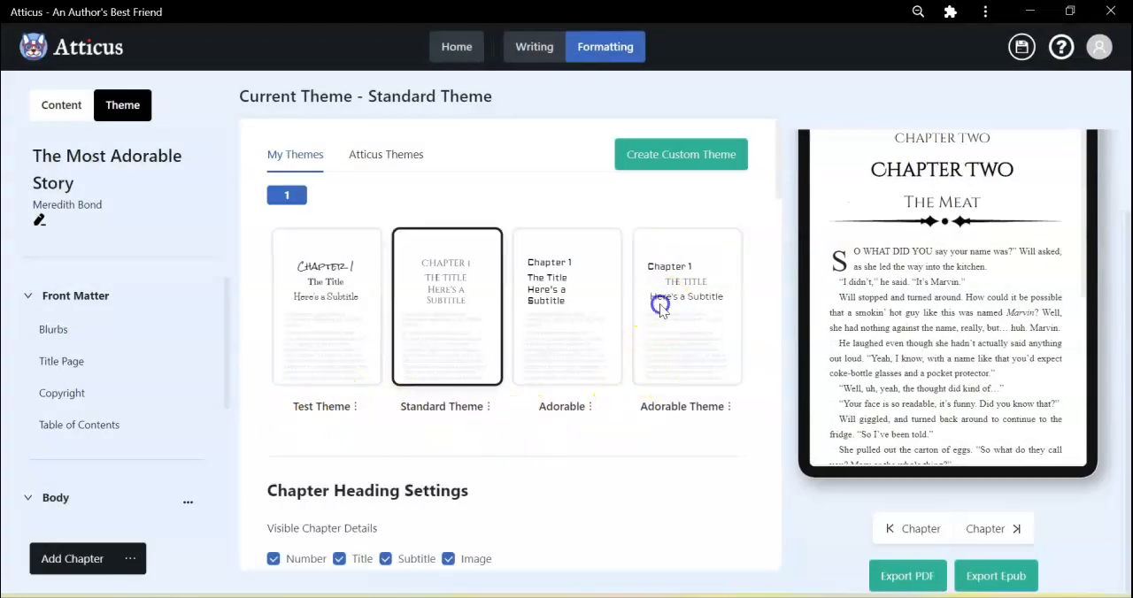
{"action": "left_click", "coordinate": [538, 299]}
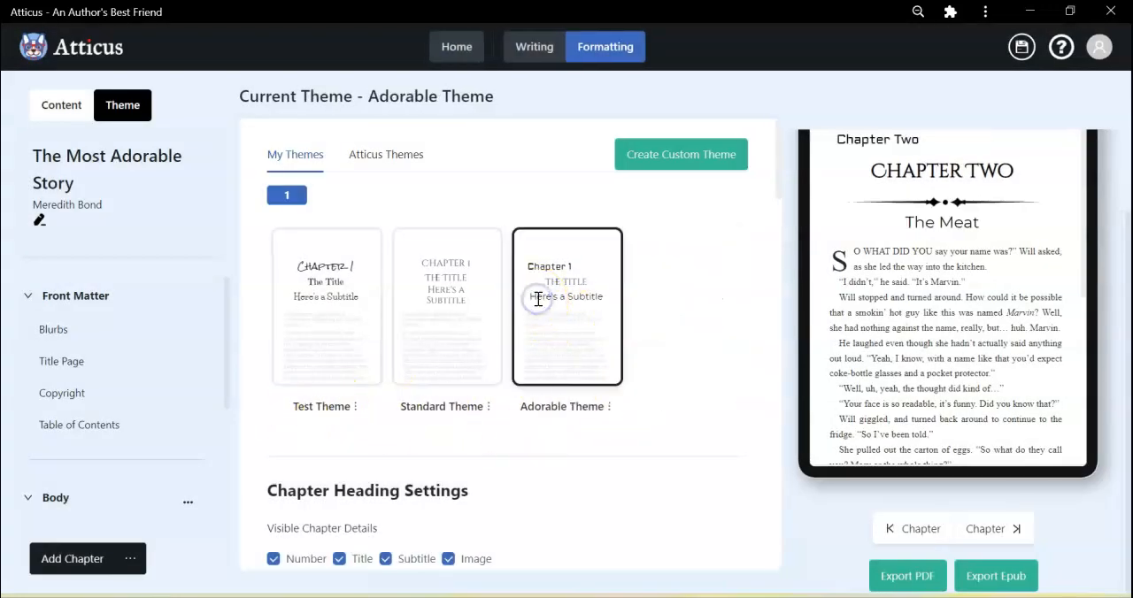
Export the book as an EPUB into the S-P Course folder, replacing the existing The_Most_Adorable_Story file.
{"action": "scroll", "coordinate": [734, 364], "scroll_direction": "down", "scroll_amount": 2}
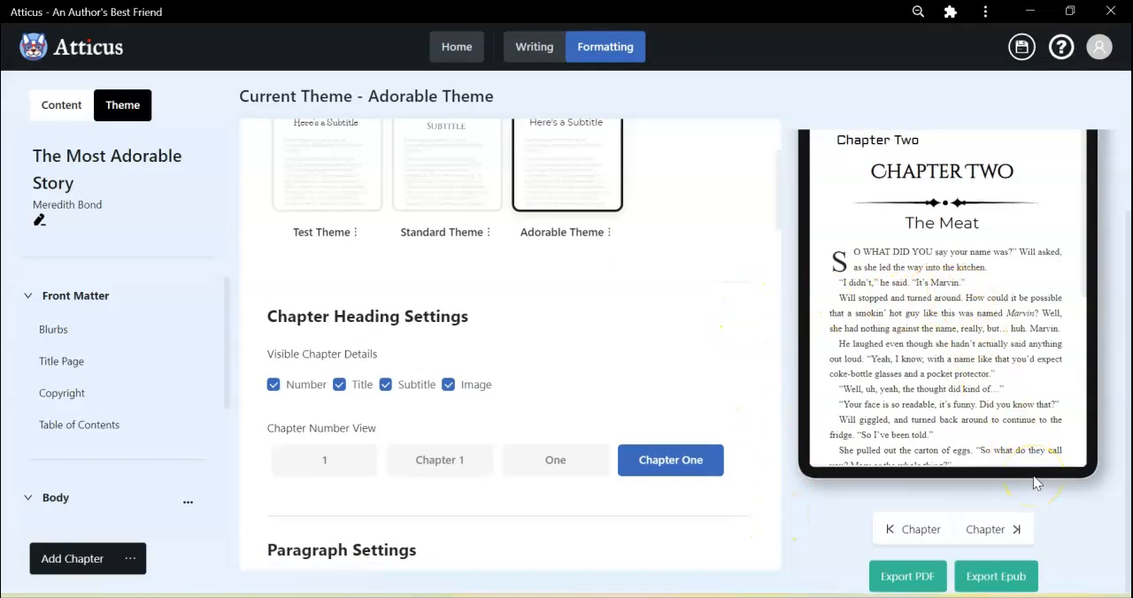
{"action": "left_click", "coordinate": [998, 579]}
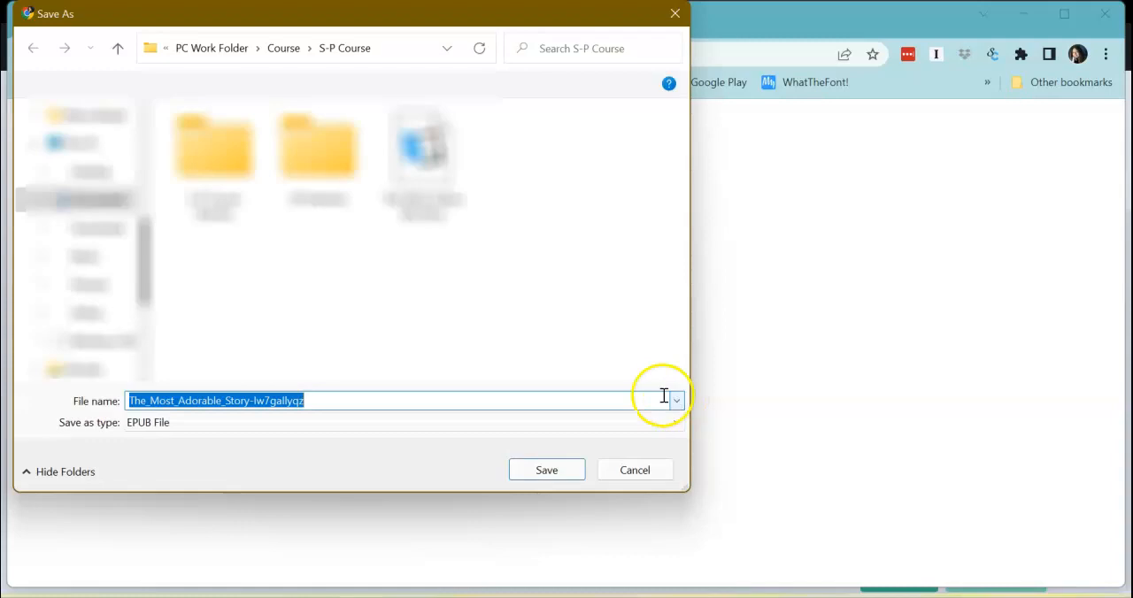
{"action": "left_click", "coordinate": [401, 154]}
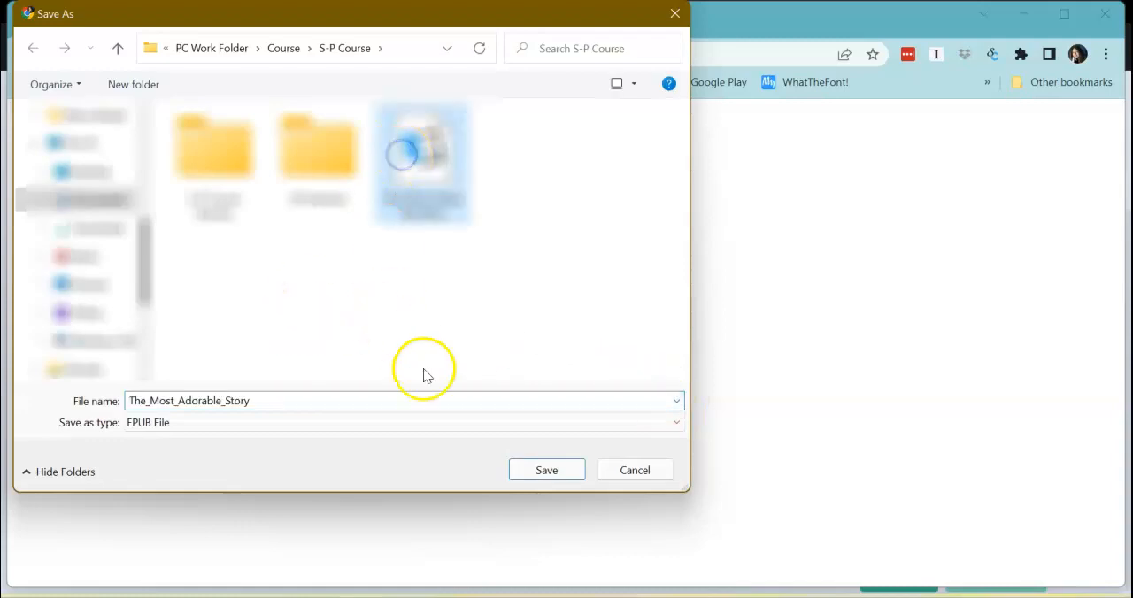
{"action": "left_click", "coordinate": [538, 469]}
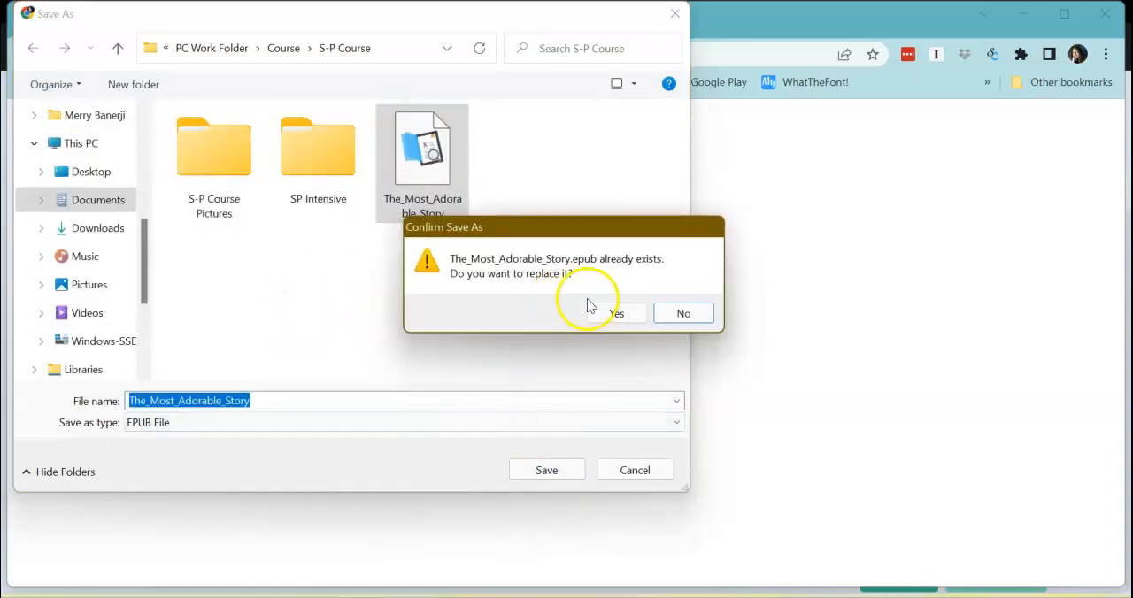
{"action": "left_click", "coordinate": [611, 312]}
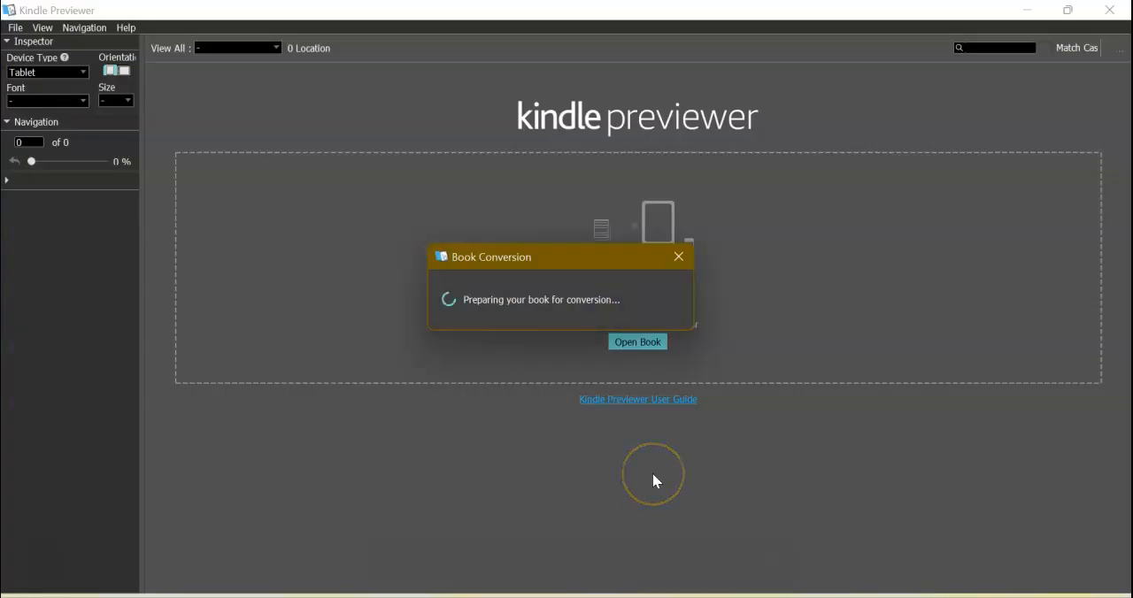
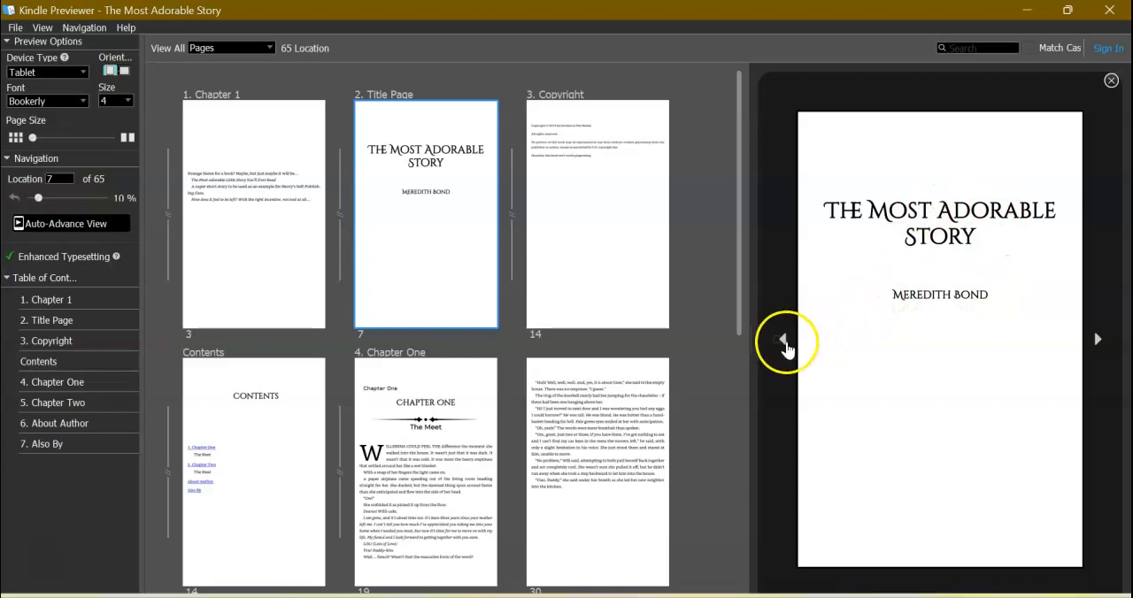
Page through the exported book in the preview from the blurb to Also By, checking the front matter, chapter openings and back matter.
{"action": "left_click", "coordinate": [782, 341]}
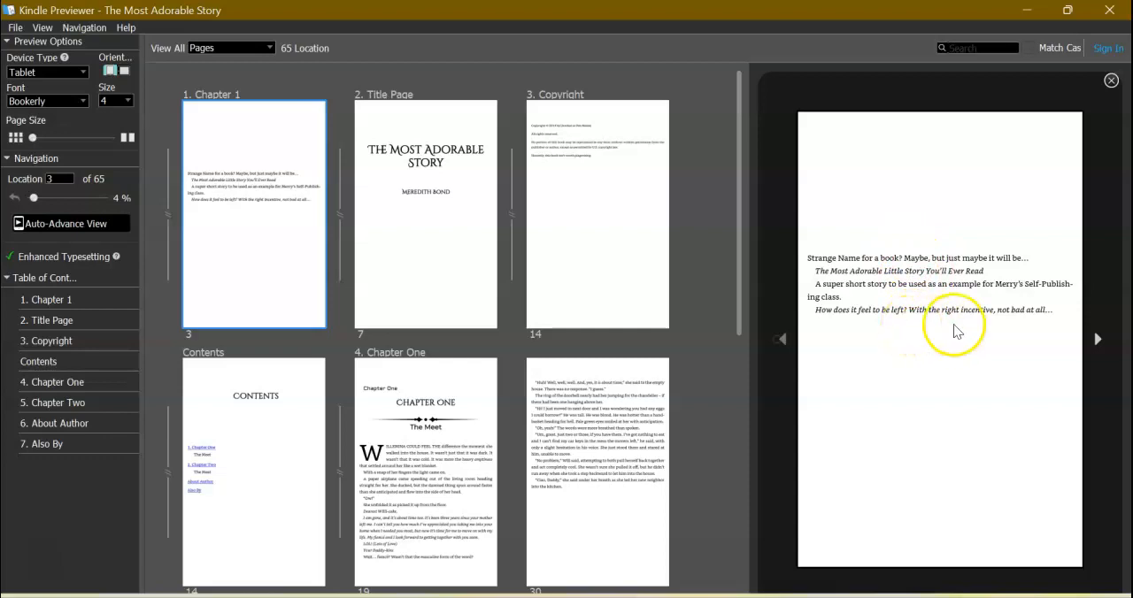
{"action": "left_click", "coordinate": [1097, 343]}
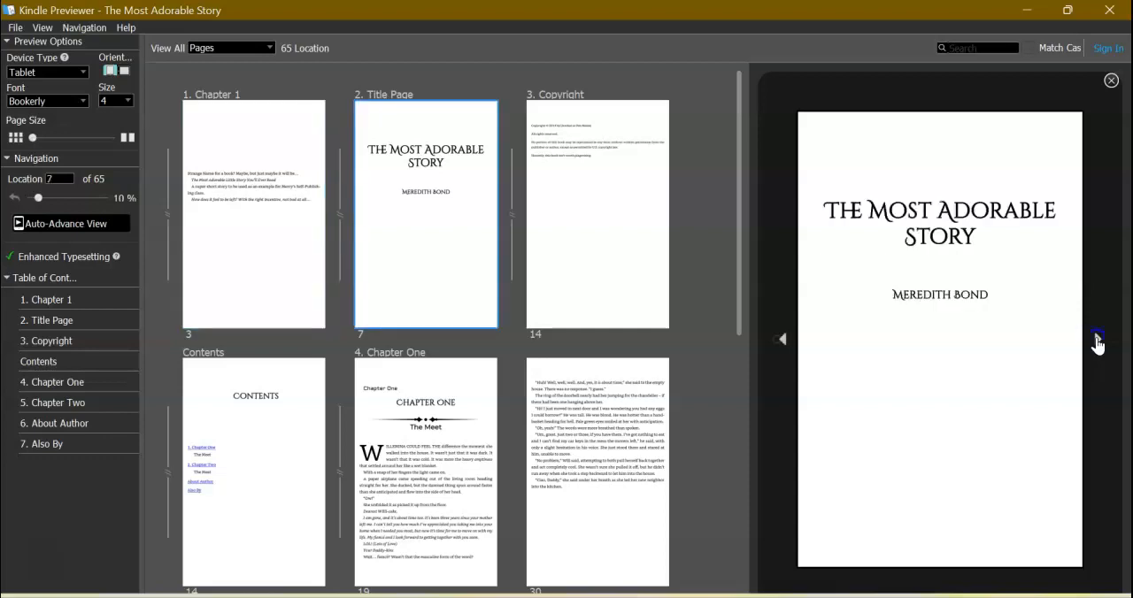
{"action": "left_click", "coordinate": [1097, 343]}
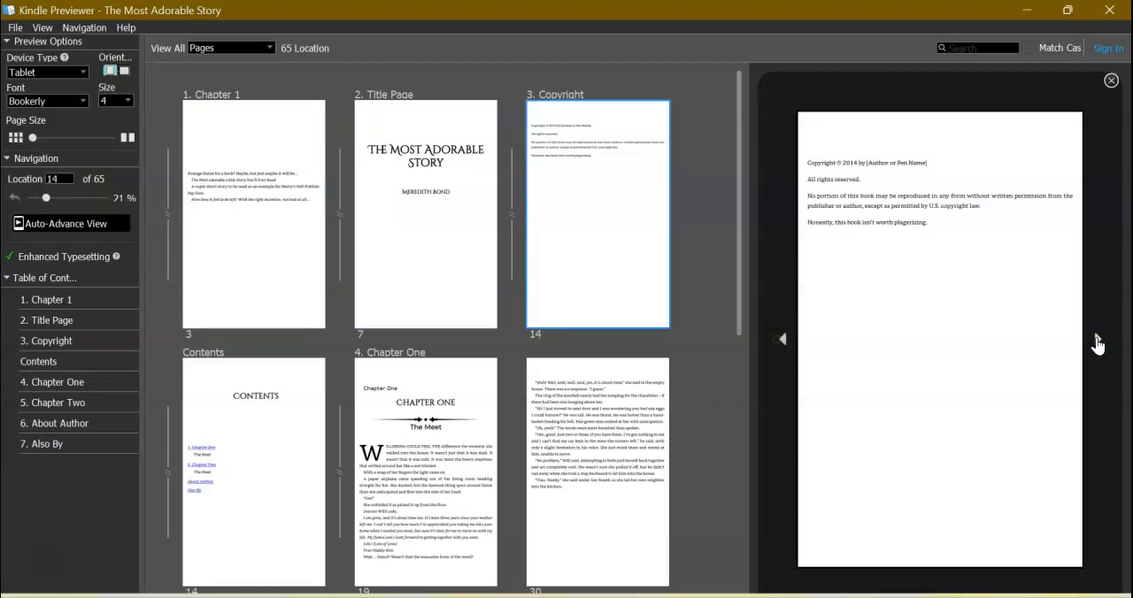
{"action": "left_click", "coordinate": [1097, 343]}
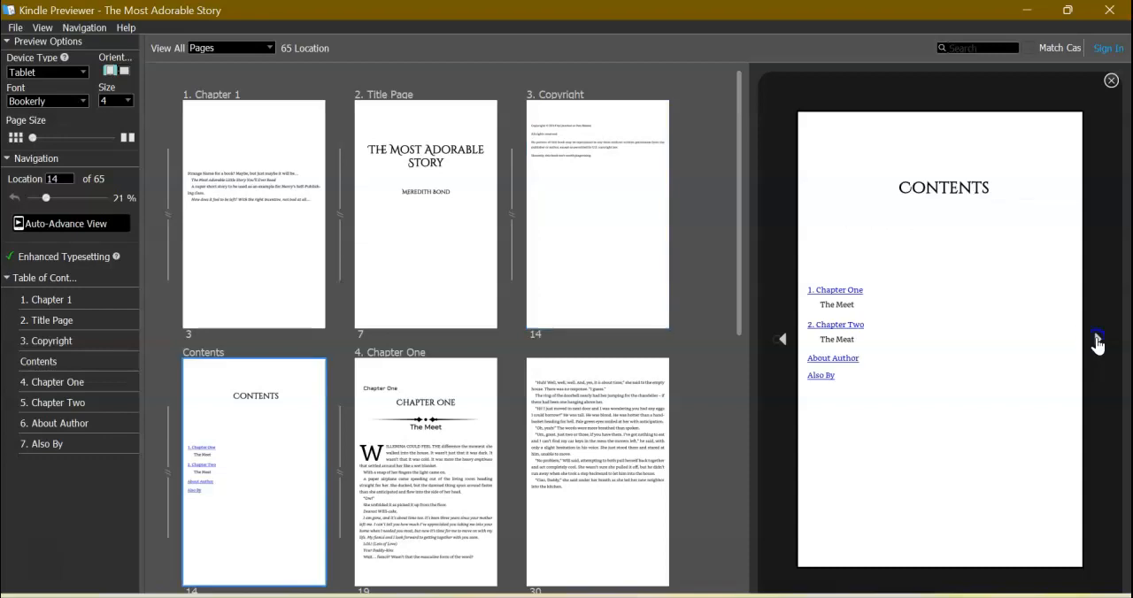
{"action": "left_click", "coordinate": [1096, 342]}
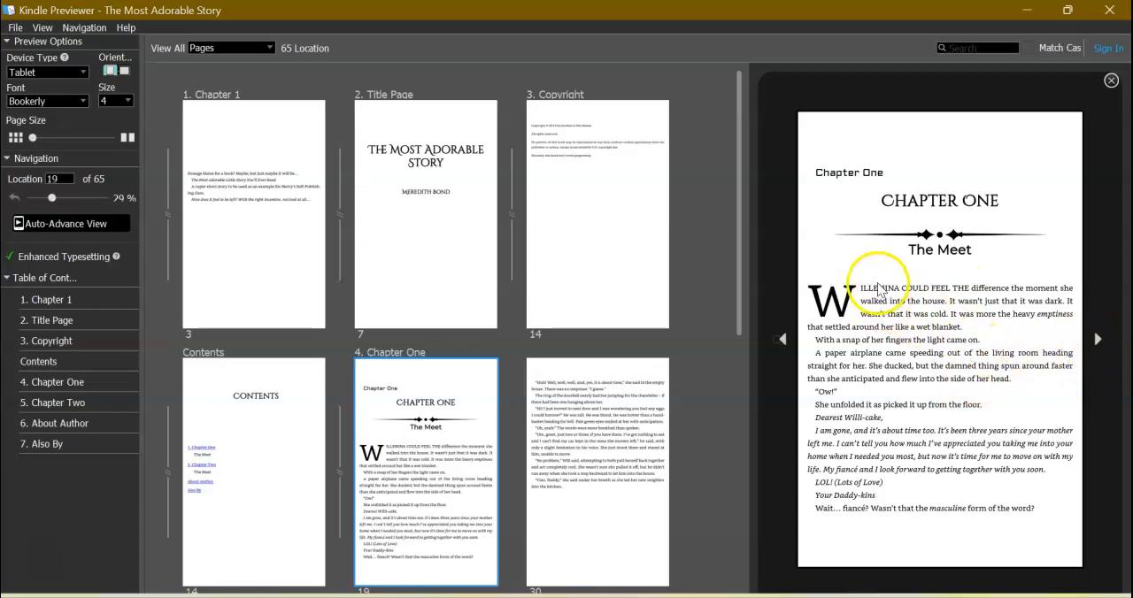
{"action": "left_click", "coordinate": [1095, 340]}
{"action": "left_click", "coordinate": [1095, 340]}
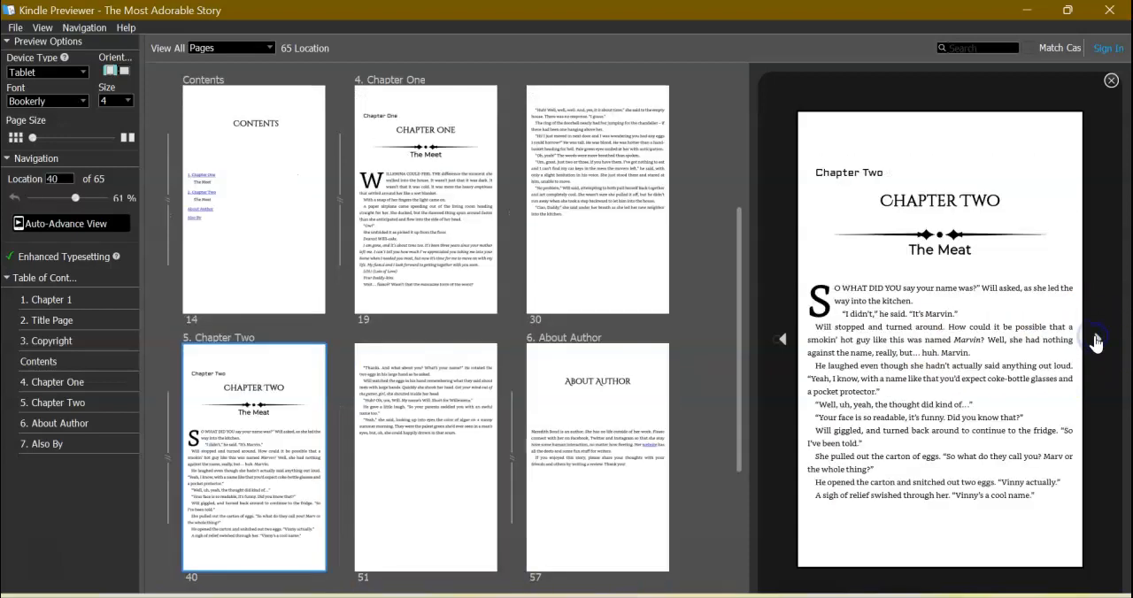
{"action": "left_click", "coordinate": [1095, 339]}
{"action": "left_click", "coordinate": [1095, 340]}
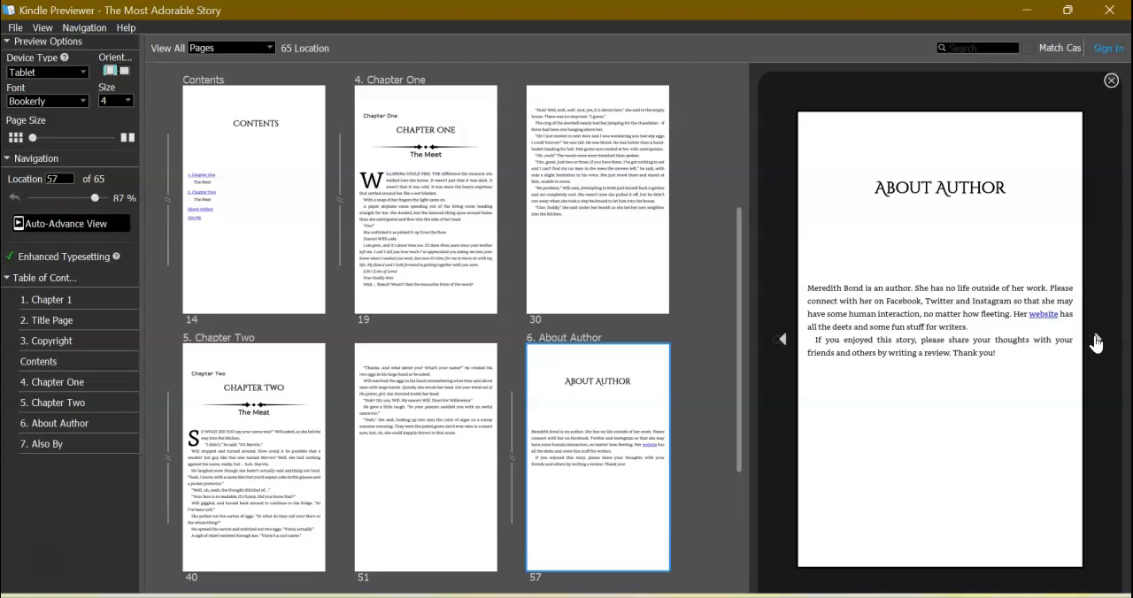
{"action": "left_click", "coordinate": [1095, 341]}
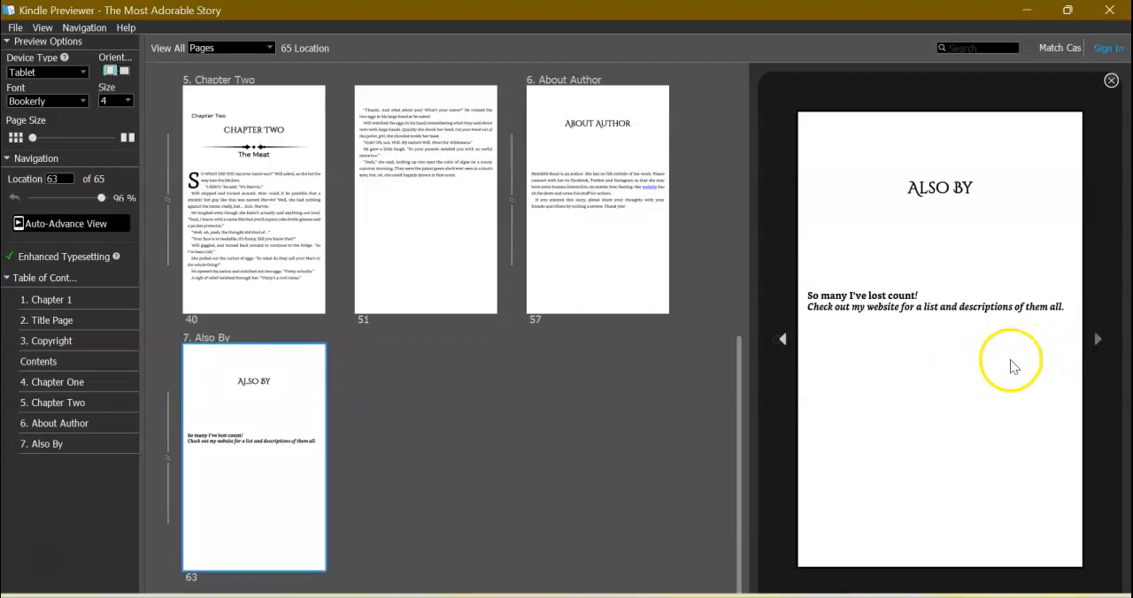
Go back to the opening page of Chapter Two and check its heading for the duplicated chapter number.
{"action": "left_click", "coordinate": [784, 341]}
{"action": "left_click", "coordinate": [784, 341]}
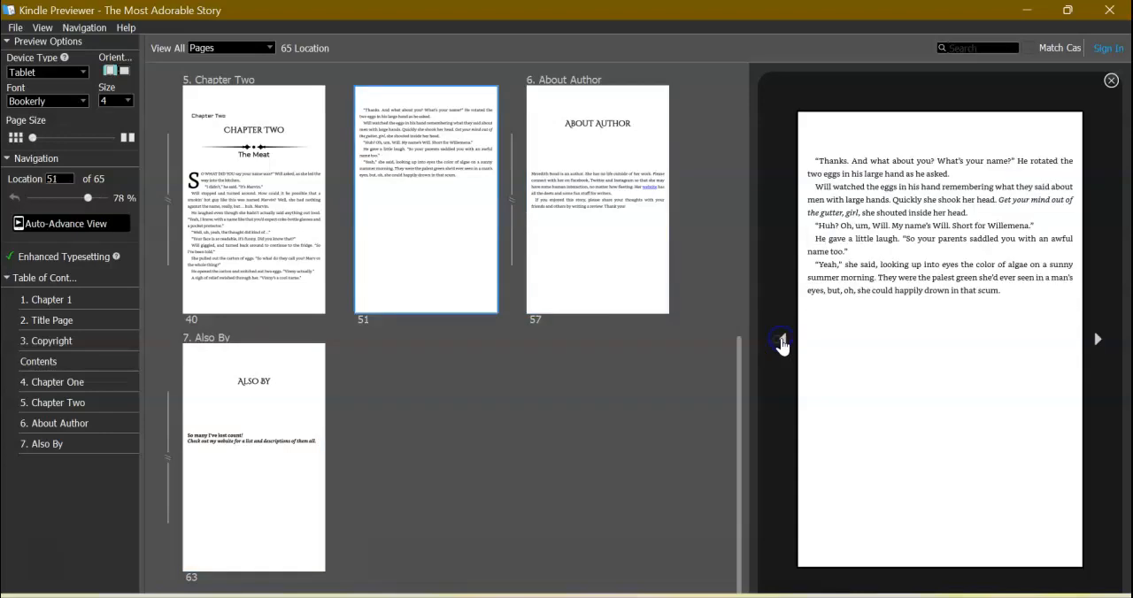
{"action": "left_click", "coordinate": [783, 342]}
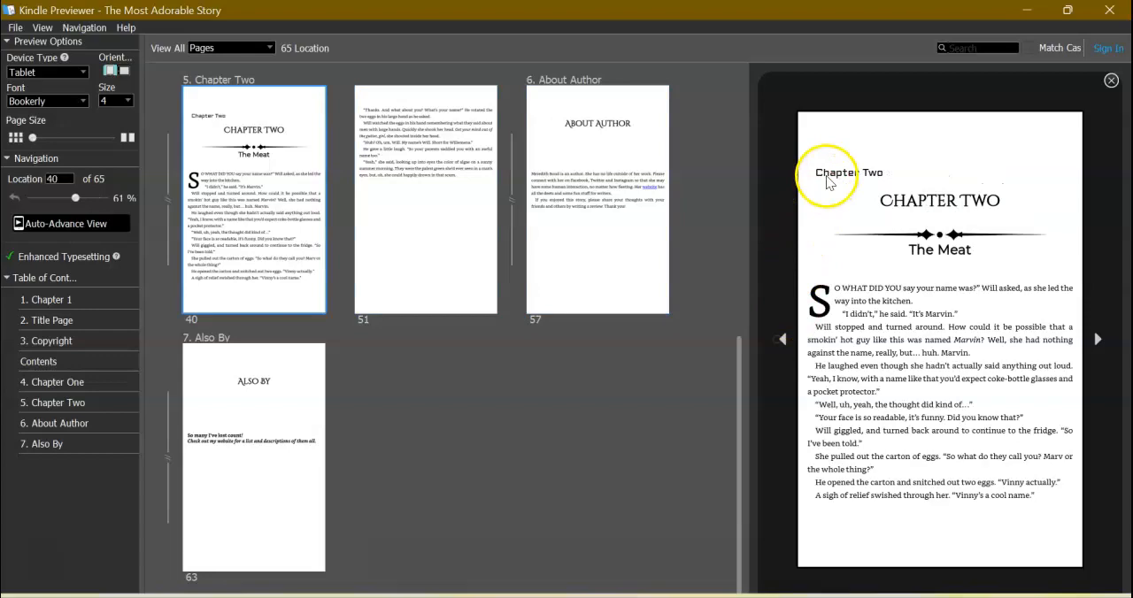
Switch to Atticus and hide the Number in the visible chapter details of Adorable Theme.
{"action": "left_click", "coordinate": [712, 595]}
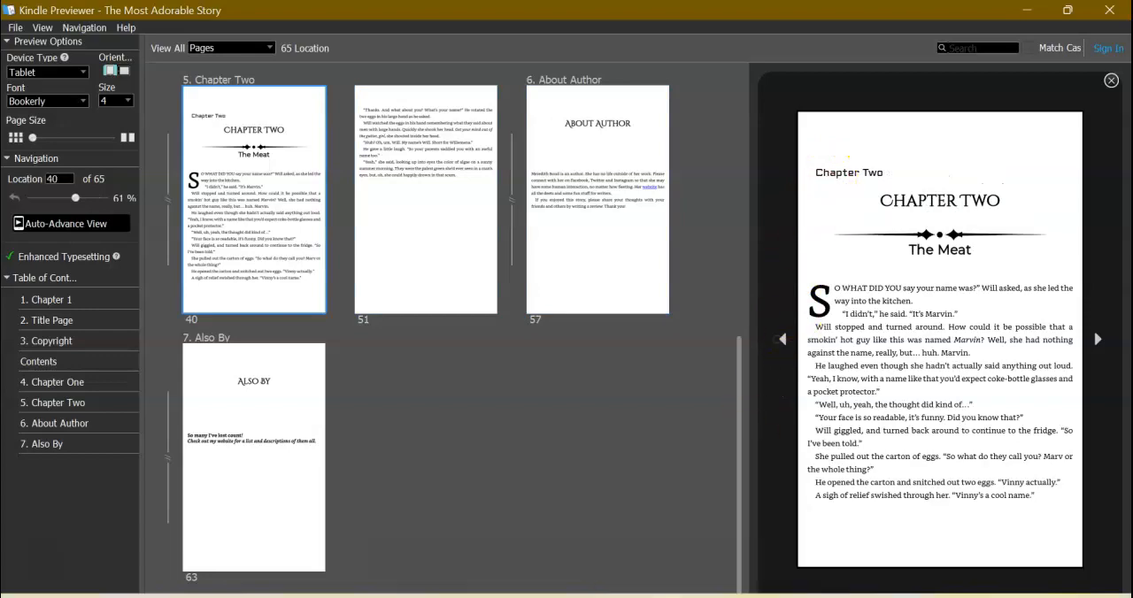
{"action": "scroll", "coordinate": [577, 340], "scroll_direction": "down", "scroll_amount": 1}
{"action": "scroll", "coordinate": [578, 340], "scroll_direction": "up", "scroll_amount": 1}
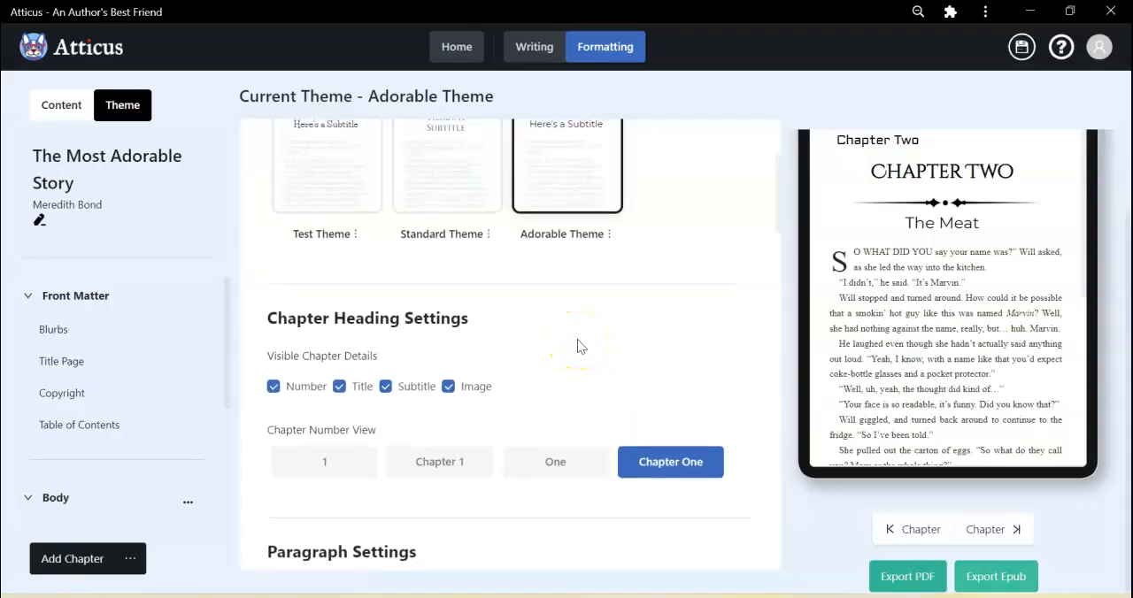
{"action": "left_click", "coordinate": [279, 392]}
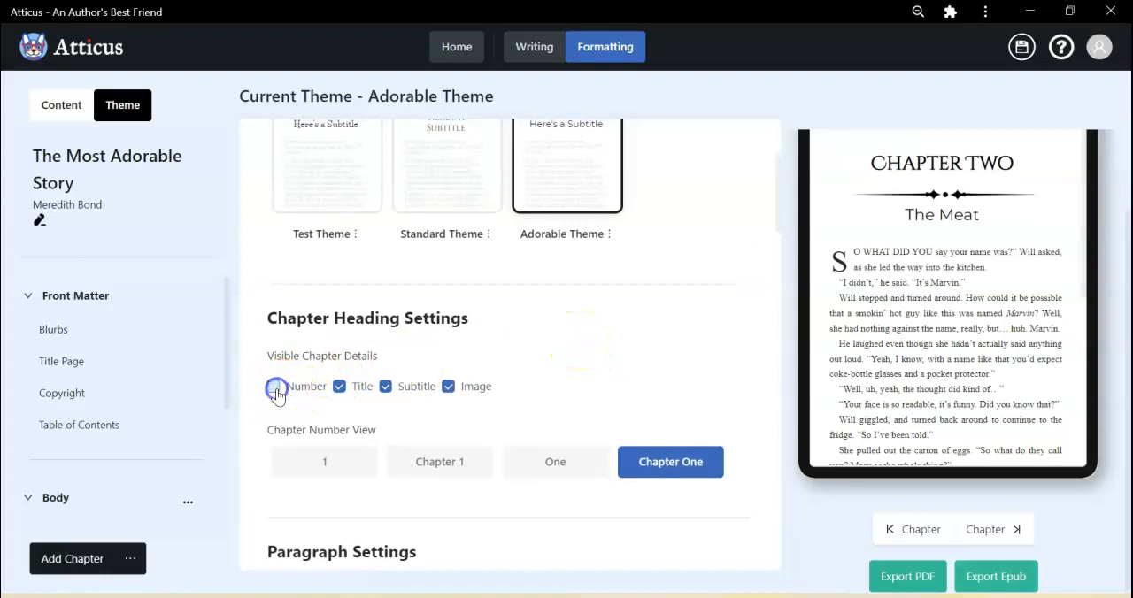
{"action": "scroll", "coordinate": [595, 354], "scroll_direction": "up", "scroll_amount": 6}
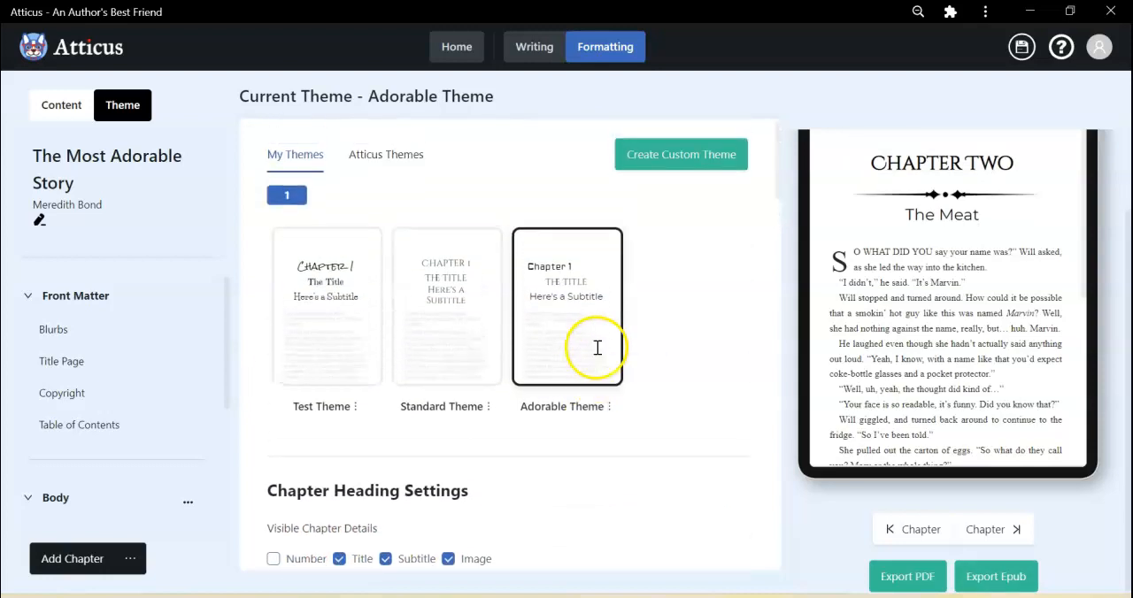
Export the book as an EPUB again with the revised chapter heading settings.
{"action": "scroll", "coordinate": [686, 399], "scroll_direction": "down", "scroll_amount": 5}
{"action": "scroll", "coordinate": [683, 398], "scroll_direction": "down", "scroll_amount": 5}
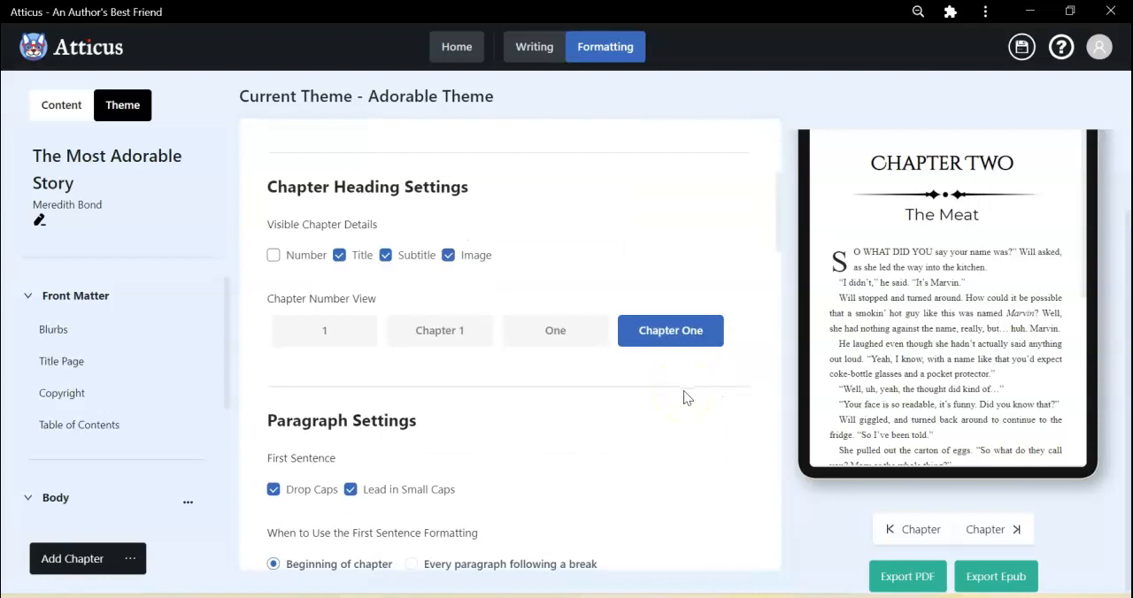
{"action": "left_click", "coordinate": [988, 577]}
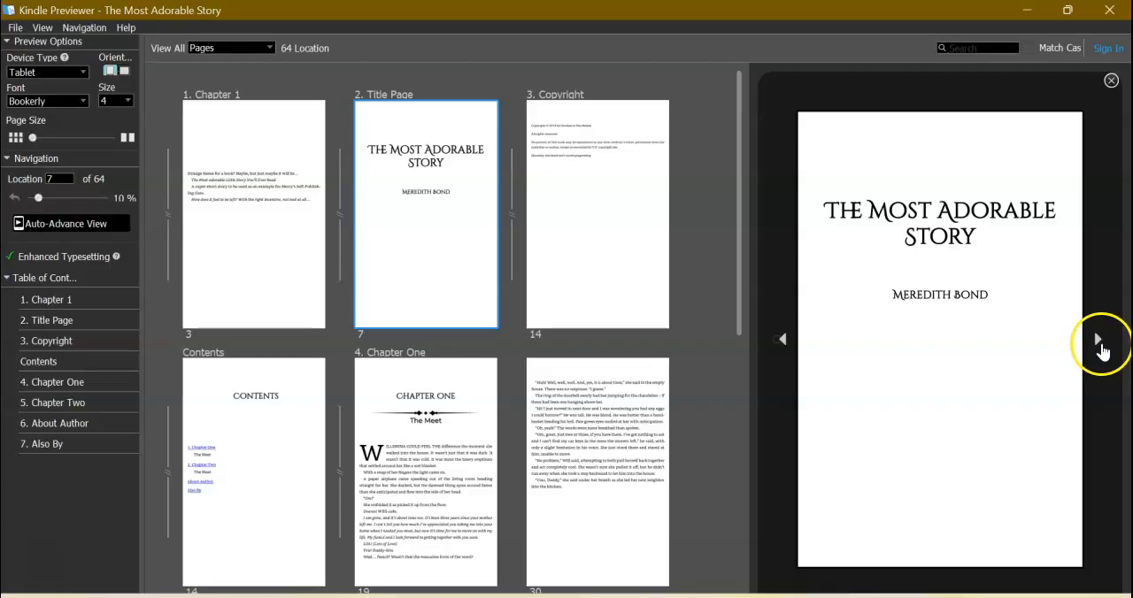
Page through the new EPUB in Kindle Previewer, checking the headings of Chapter One and Chapter Two.
{"action": "left_click", "coordinate": [1099, 344]}
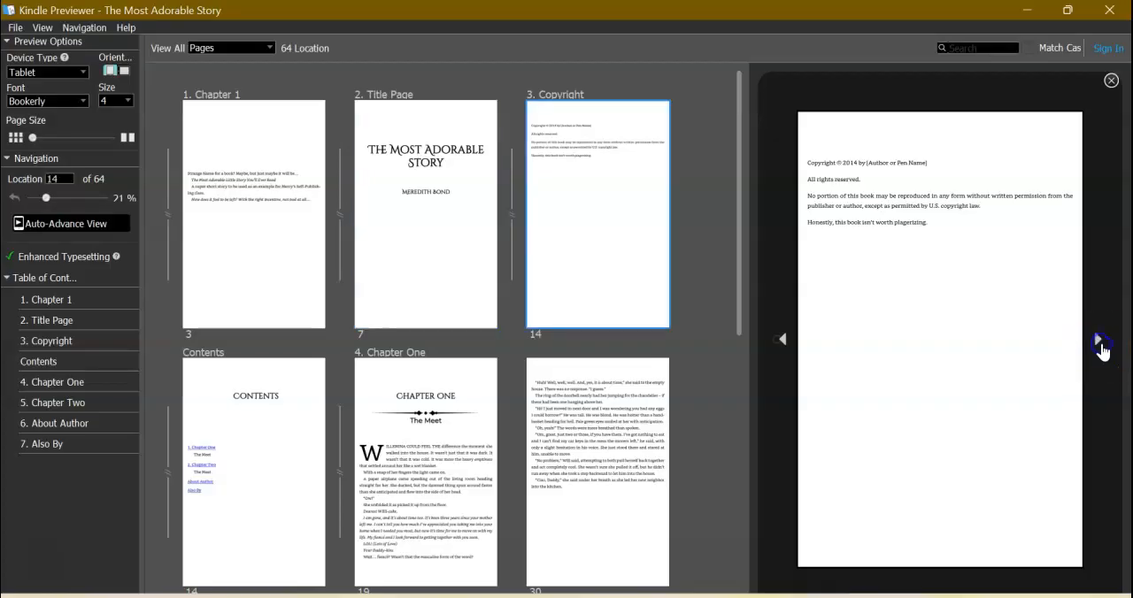
{"action": "left_click", "coordinate": [1100, 345]}
{"action": "left_click", "coordinate": [1099, 342]}
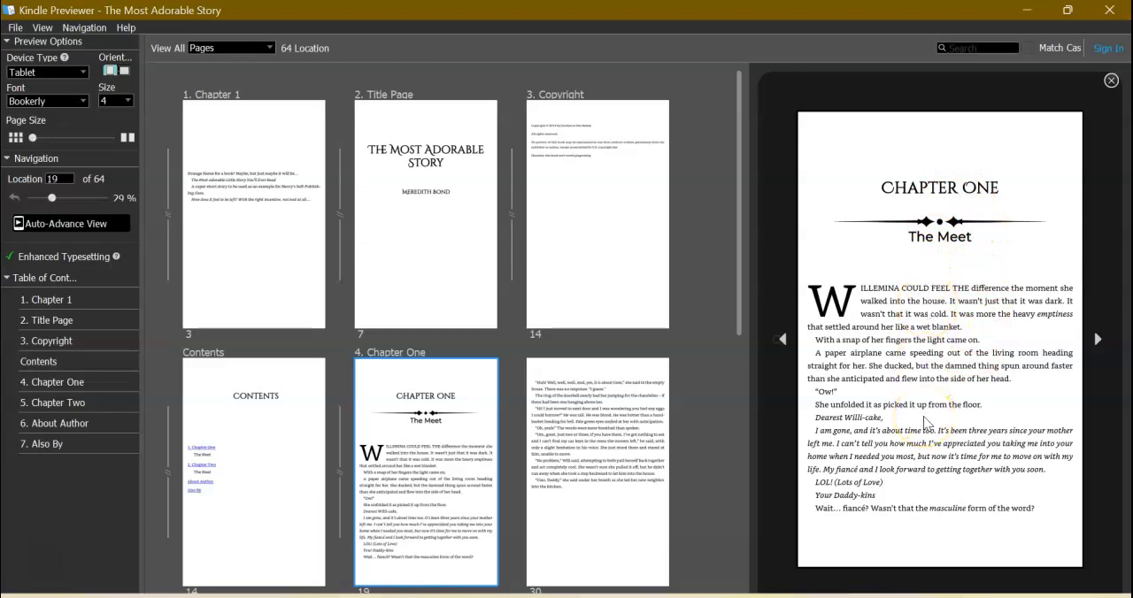
{"action": "left_click", "coordinate": [1097, 345]}
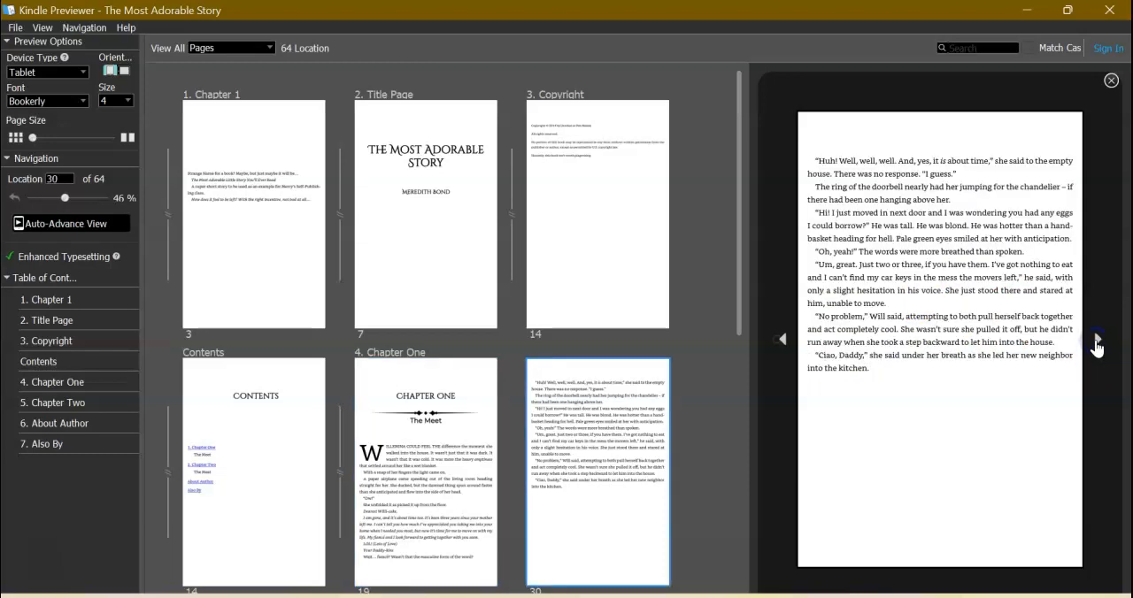
{"action": "left_click", "coordinate": [1097, 345]}
{"action": "left_click", "coordinate": [1097, 345]}
{"action": "left_click", "coordinate": [1096, 346]}
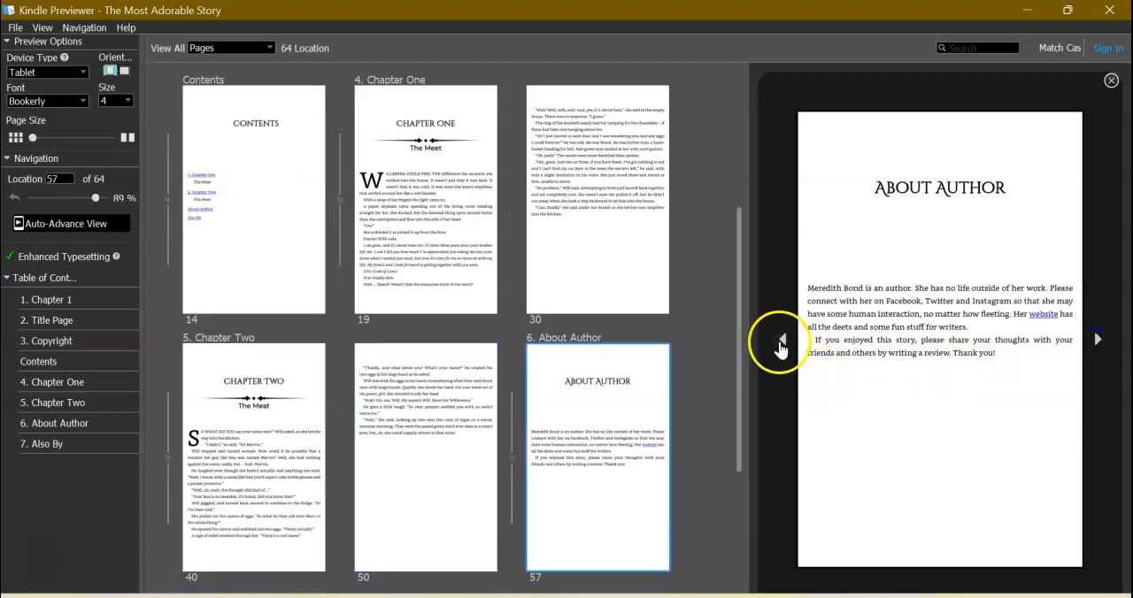
{"action": "left_click", "coordinate": [780, 345]}
{"action": "left_click", "coordinate": [779, 345]}
{"action": "left_click", "coordinate": [780, 345]}
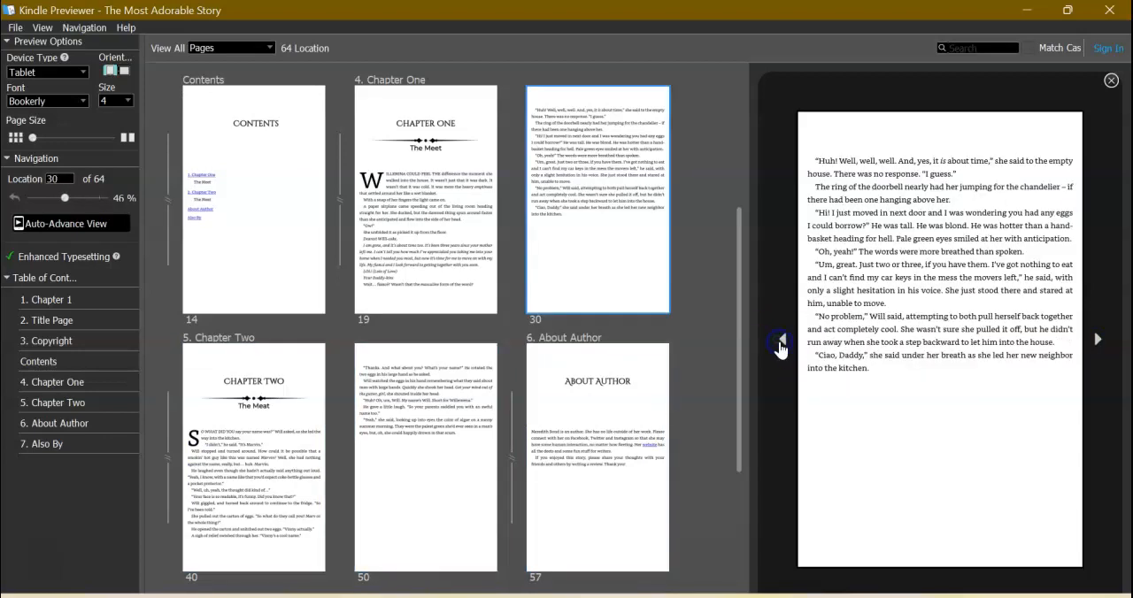
{"action": "left_click", "coordinate": [779, 345]}
{"action": "left_click", "coordinate": [780, 345]}
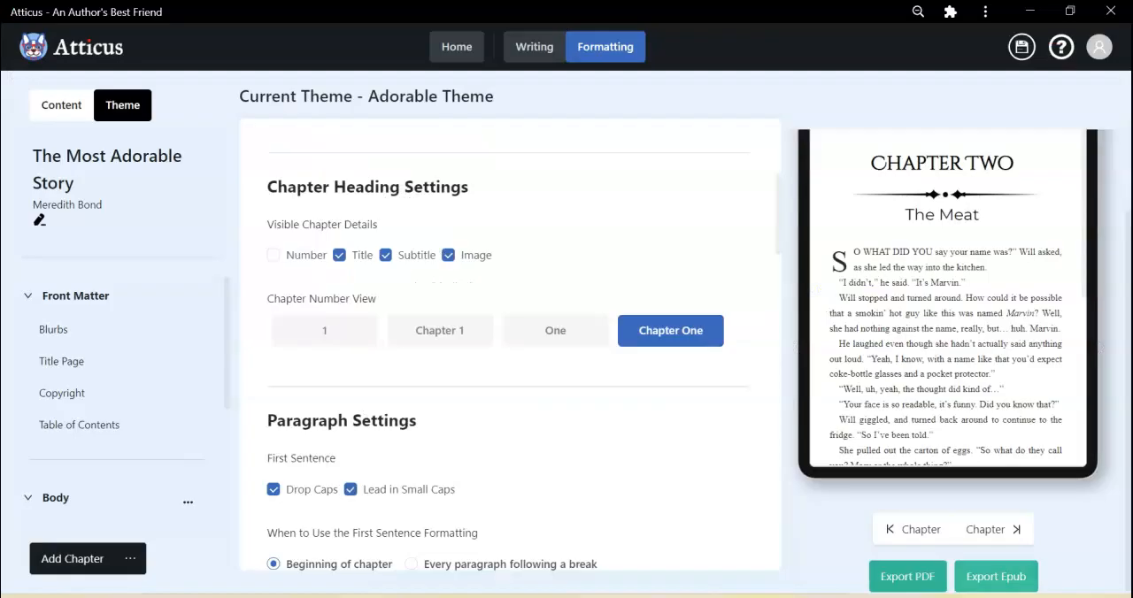
Switch to Atticus, export the book as a PDF and save it as The Most Adorable Story in the S-P Course folder.
{"action": "left_click", "coordinate": [912, 577]}
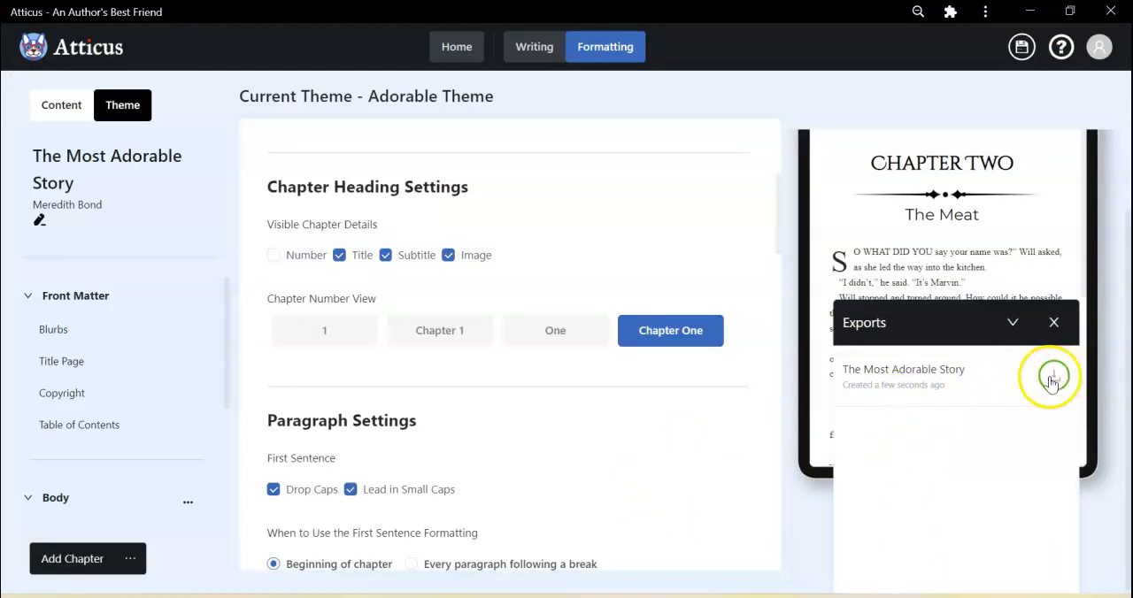
{"action": "left_click", "coordinate": [1052, 379]}
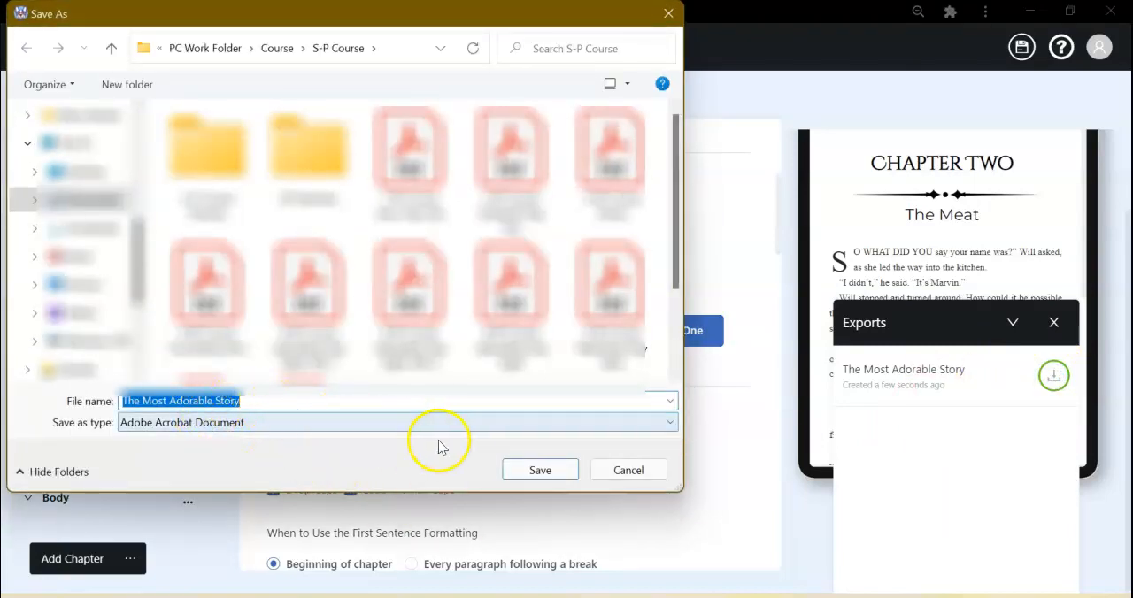
{"action": "left_click", "coordinate": [531, 470]}
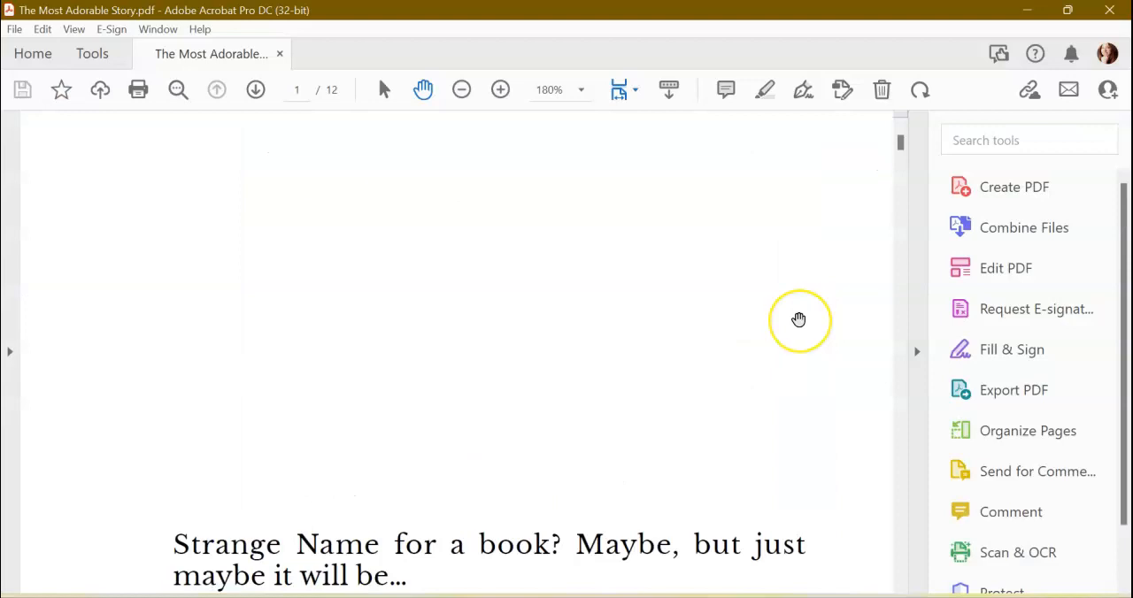
Open the exported PDF in Adobe Acrobat and set its page display to Two Page View.
{"action": "scroll", "coordinate": [798, 319], "scroll_direction": "down", "scroll_amount": 3}
{"action": "scroll", "coordinate": [798, 320], "scroll_direction": "up", "scroll_amount": 4}
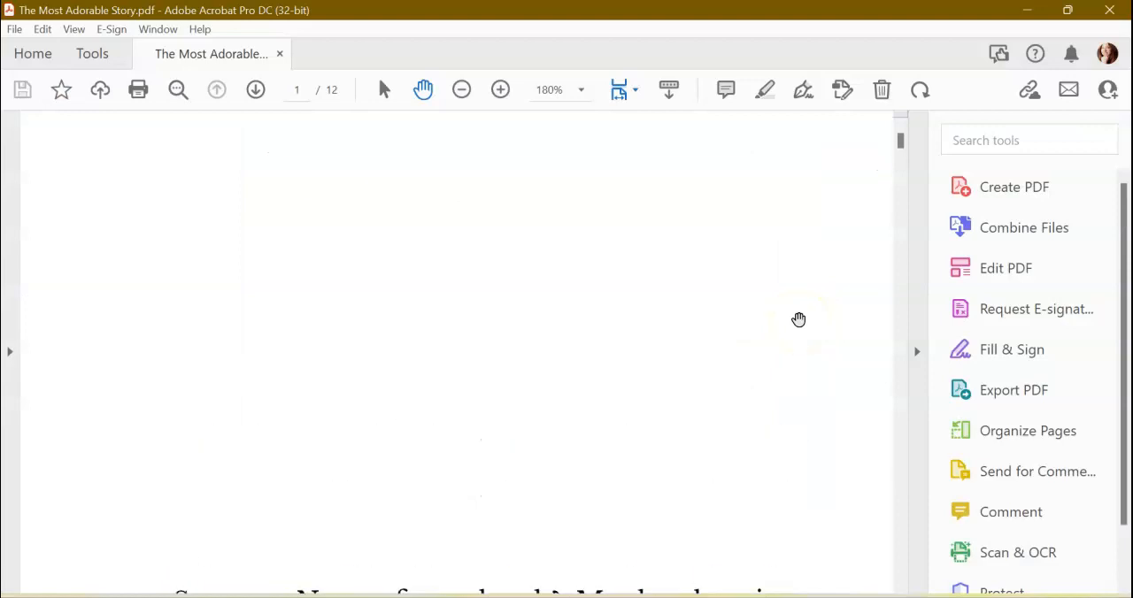
{"action": "scroll", "coordinate": [442, 239], "scroll_direction": "down", "scroll_amount": 3}
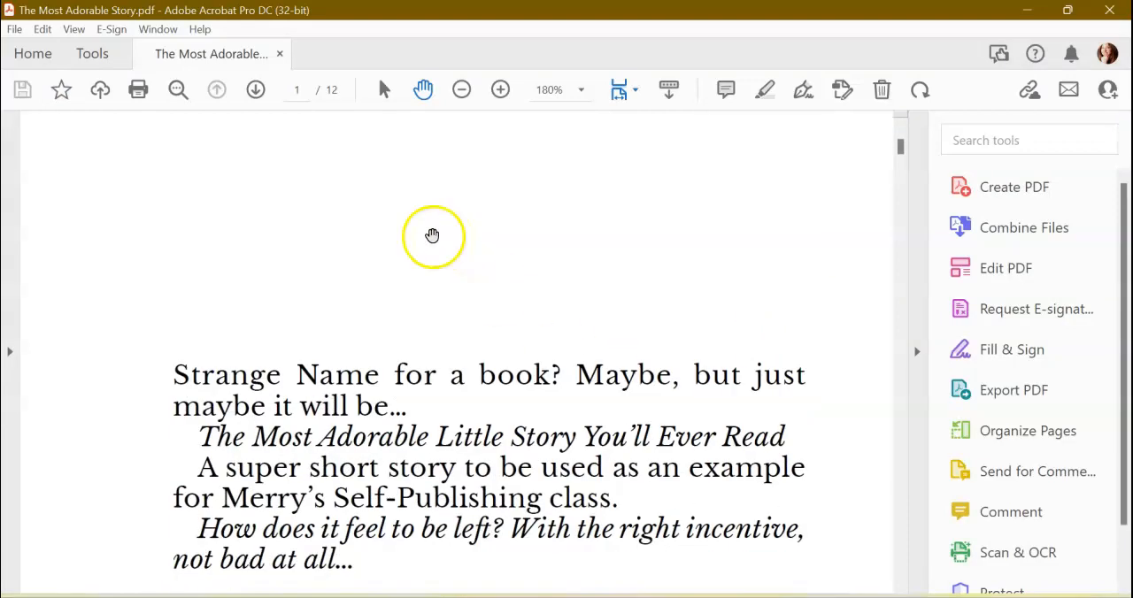
{"action": "left_click", "coordinate": [72, 31]}
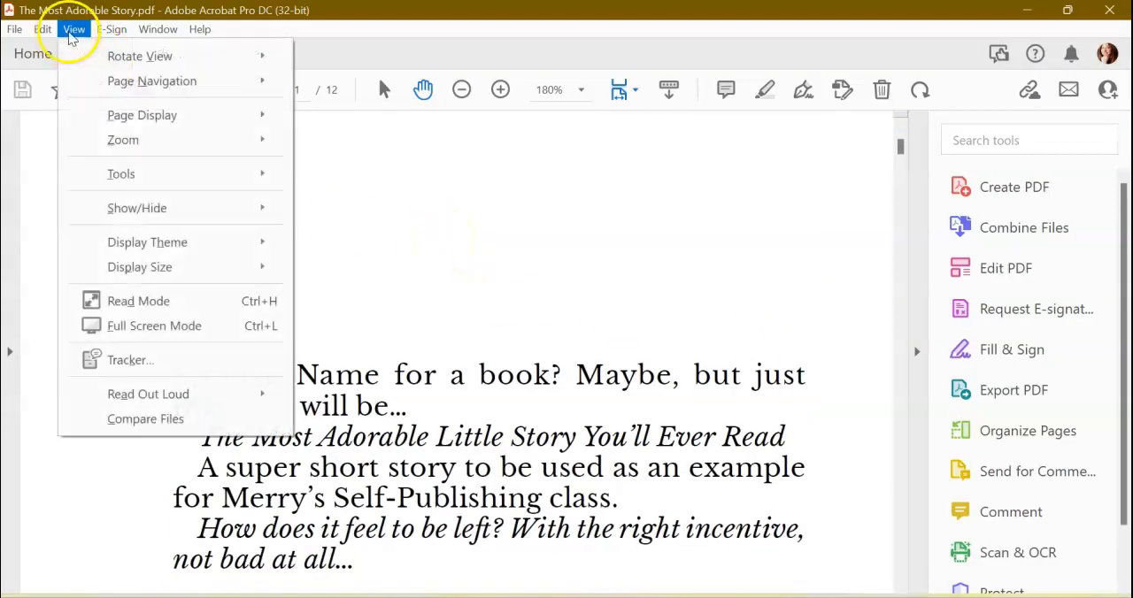
{"action": "mouse_move", "coordinate": [236, 118]}
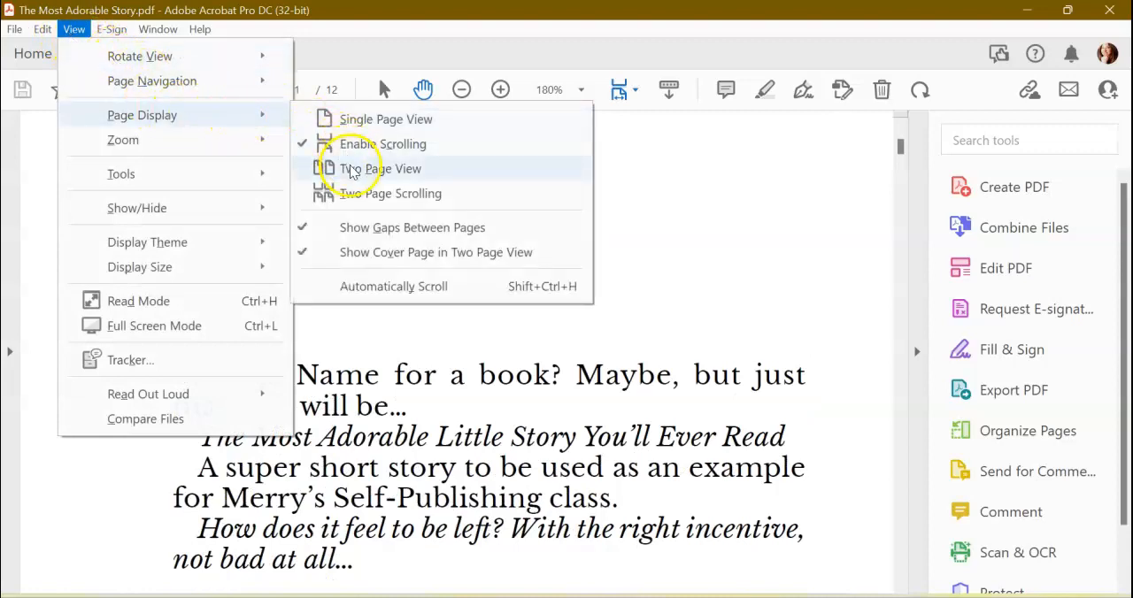
{"action": "left_click", "coordinate": [352, 171]}
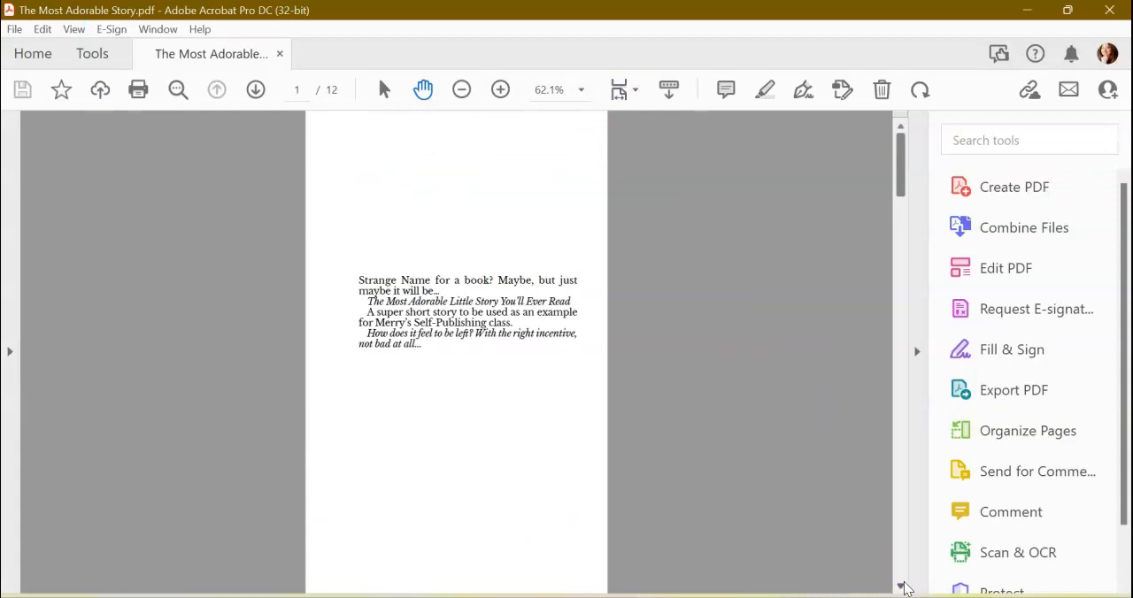
Page through the exported PDF in two-page spreads, checking the blurb, title page, contents, chapter openings and back matter.
{"action": "left_click", "coordinate": [901, 588]}
{"action": "left_click", "coordinate": [901, 588]}
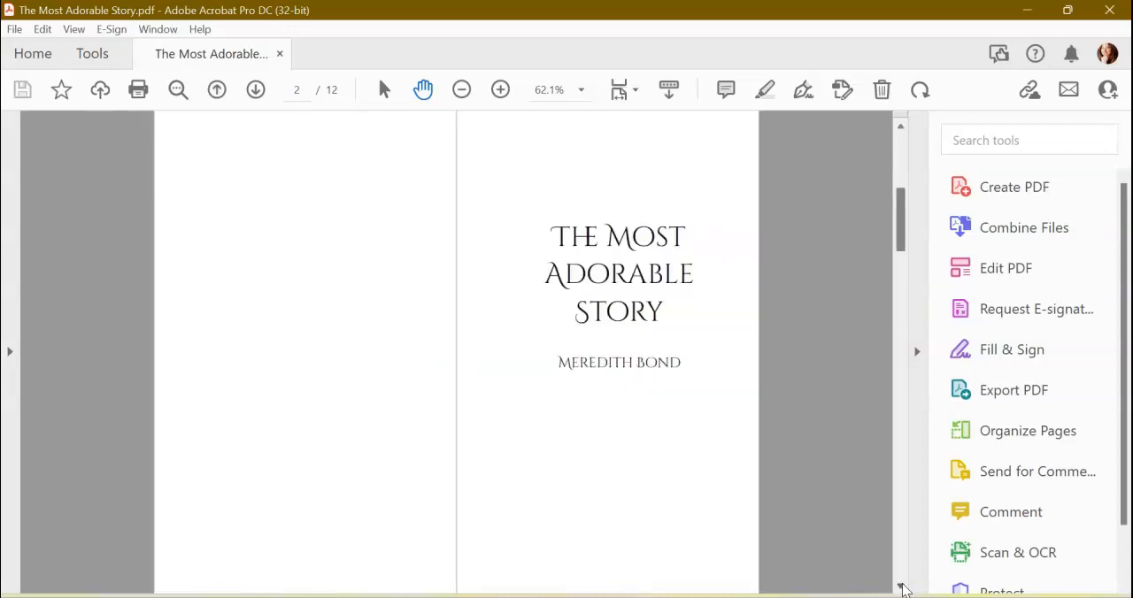
{"action": "left_click", "coordinate": [901, 588]}
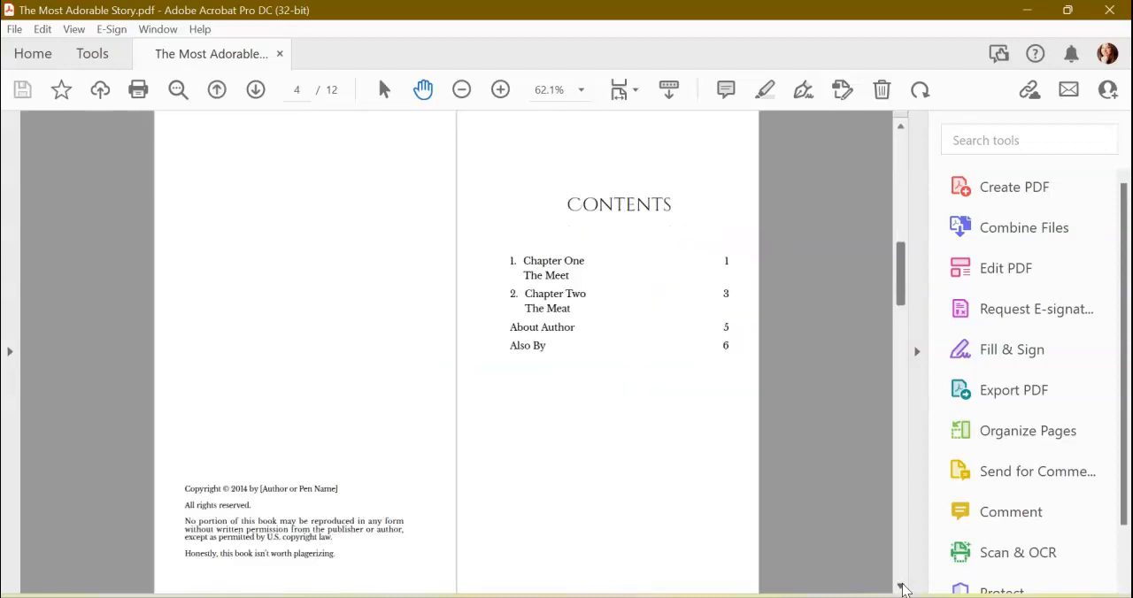
{"action": "left_click", "coordinate": [901, 588]}
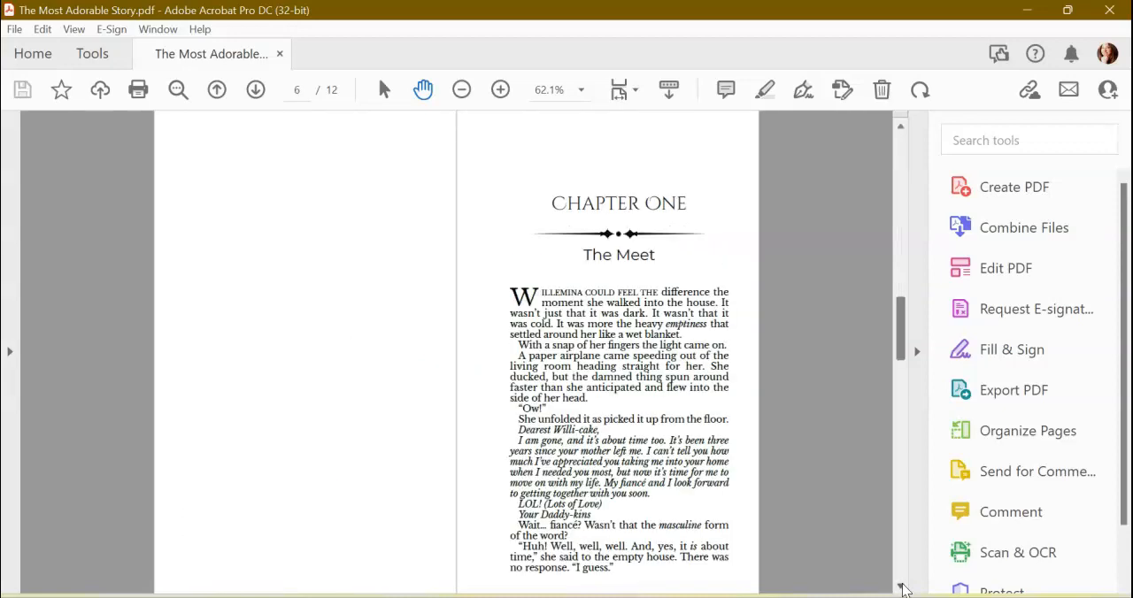
{"action": "left_click", "coordinate": [902, 226]}
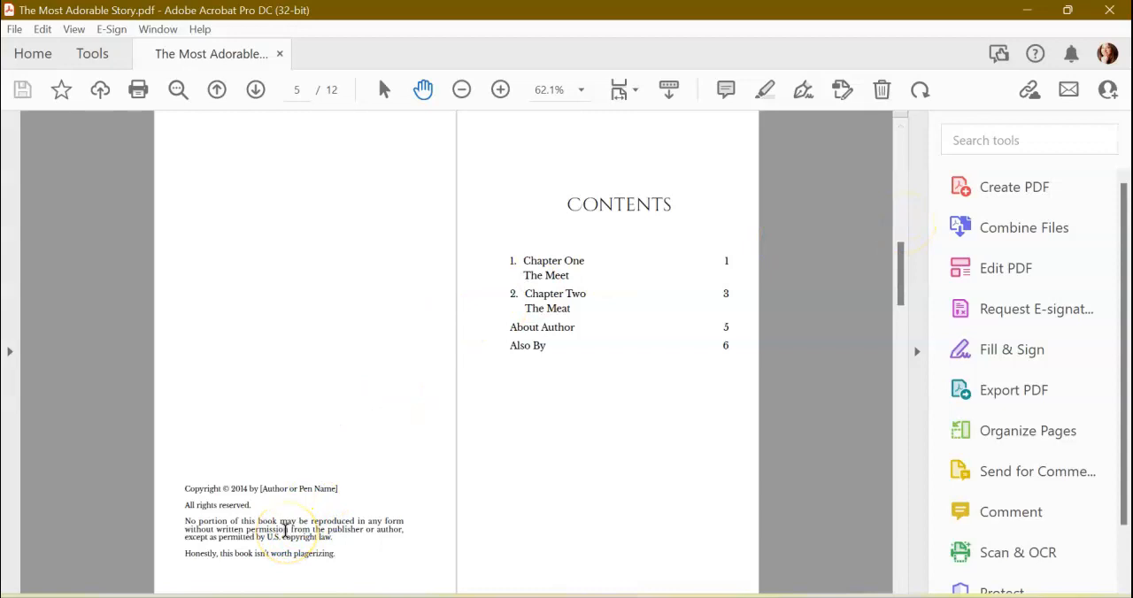
{"action": "left_click", "coordinate": [901, 587]}
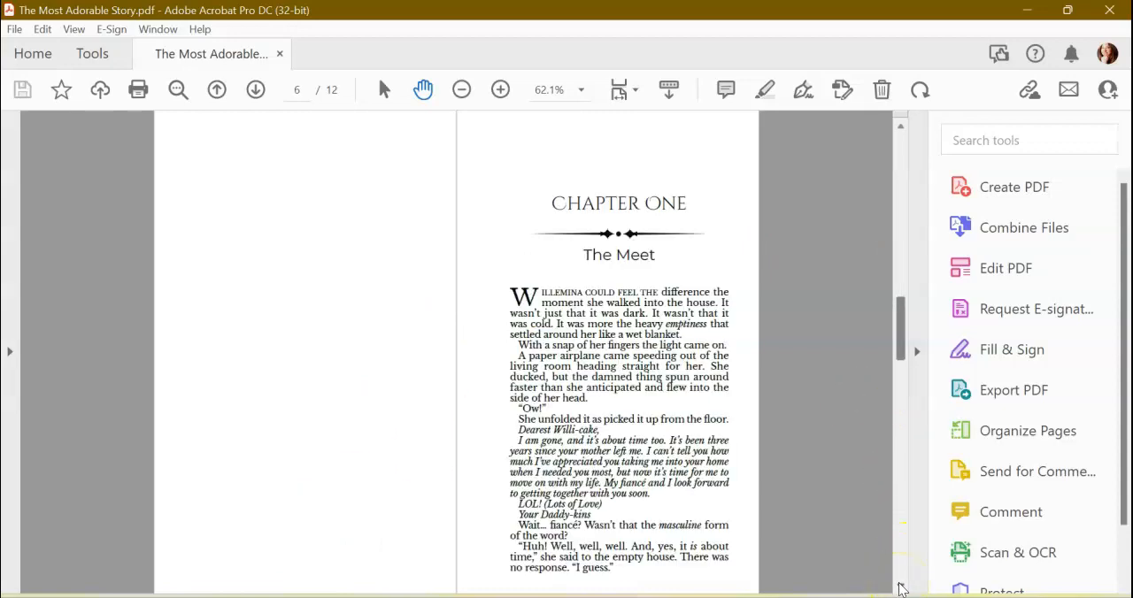
{"action": "left_click", "coordinate": [900, 587]}
{"action": "left_click", "coordinate": [900, 588]}
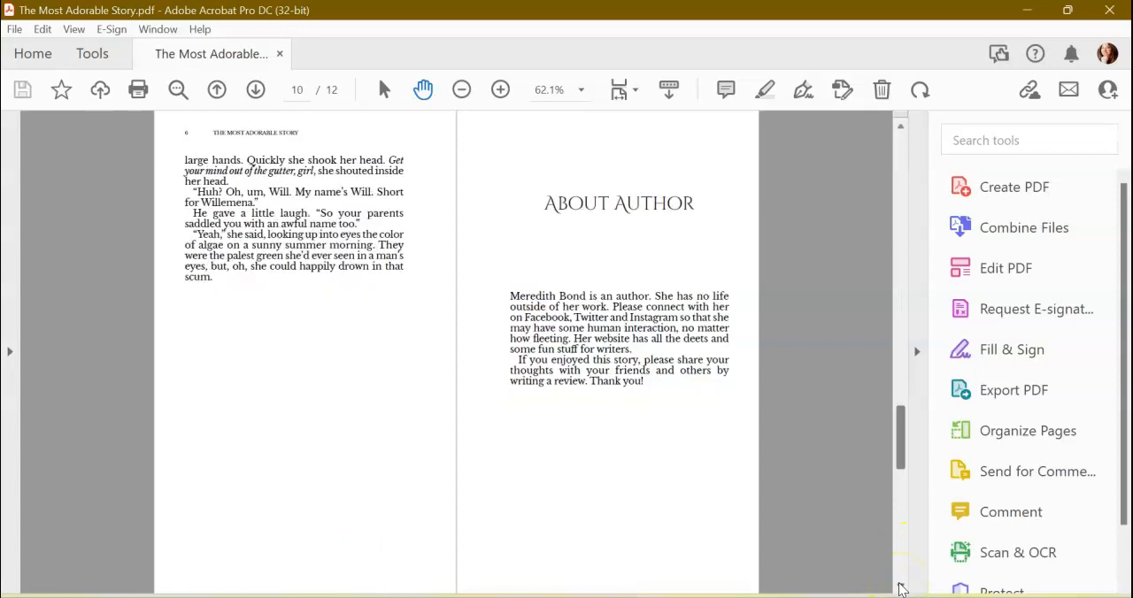
{"action": "left_click", "coordinate": [900, 587]}
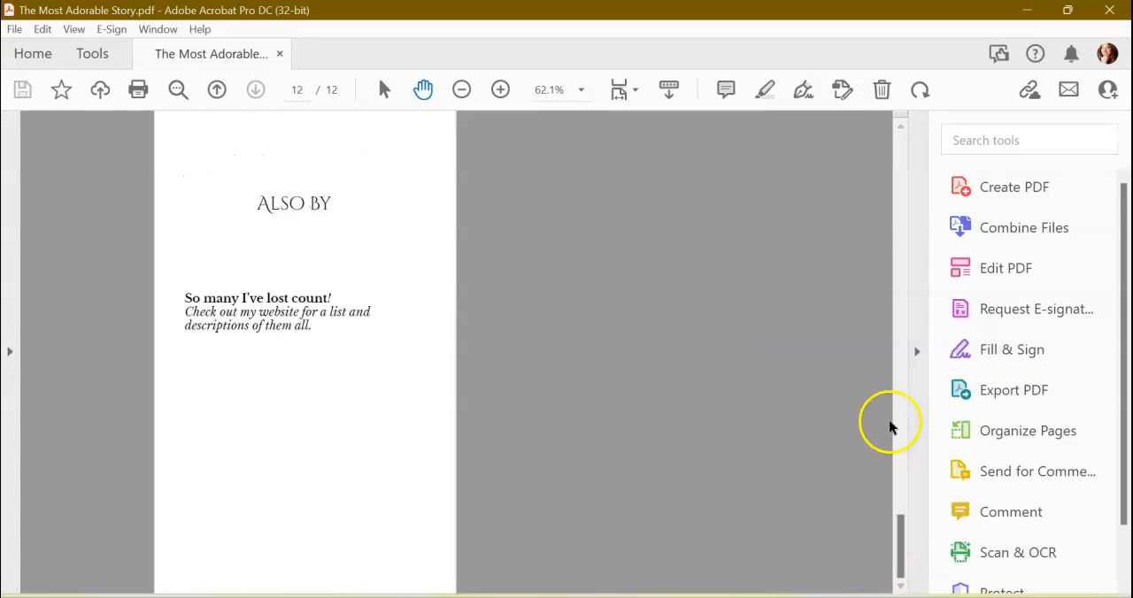
{"action": "left_click_drag", "start_coordinate": [900, 402], "coordinate": [898, 232]}
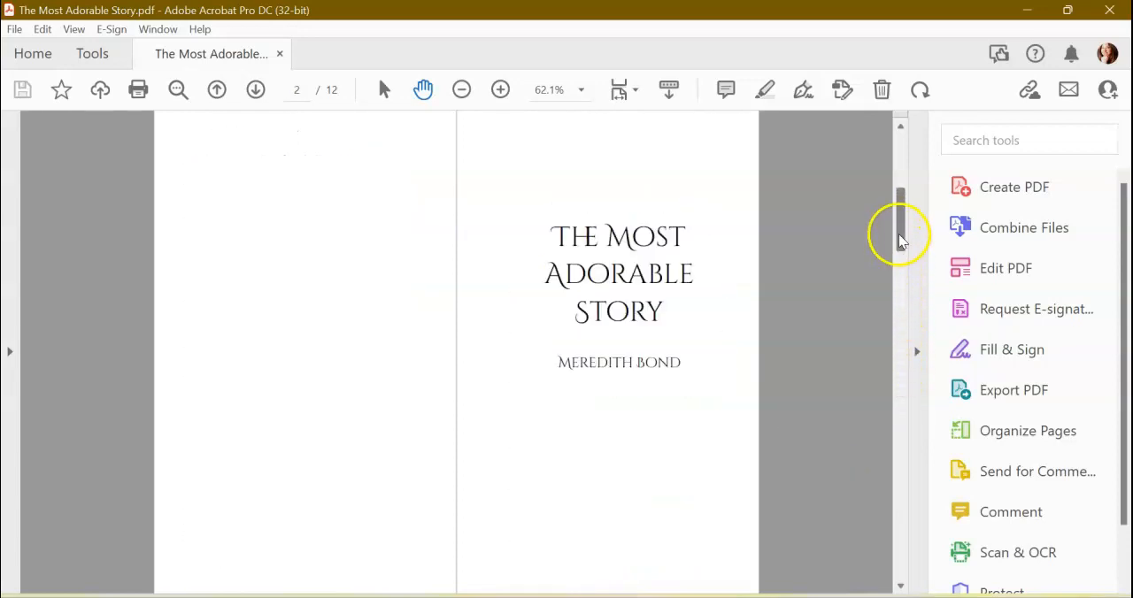
Switch to Atticus and close the PDF exports list, discarding its completed export.
{"action": "left_click", "coordinate": [1028, 10]}
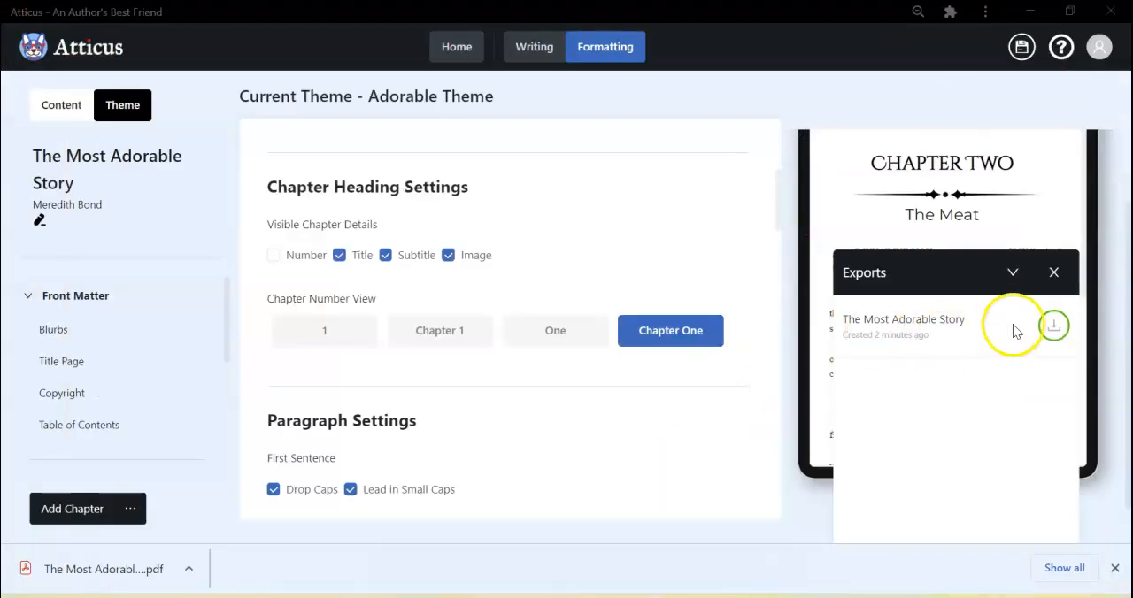
{"action": "left_click", "coordinate": [1055, 274]}
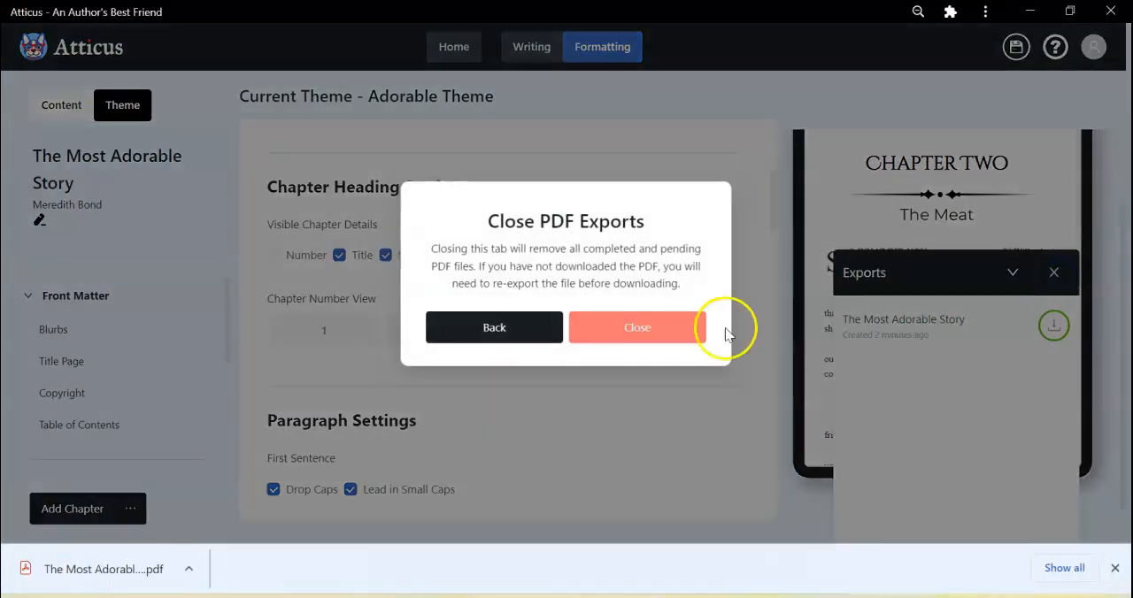
{"action": "left_click", "coordinate": [638, 330]}
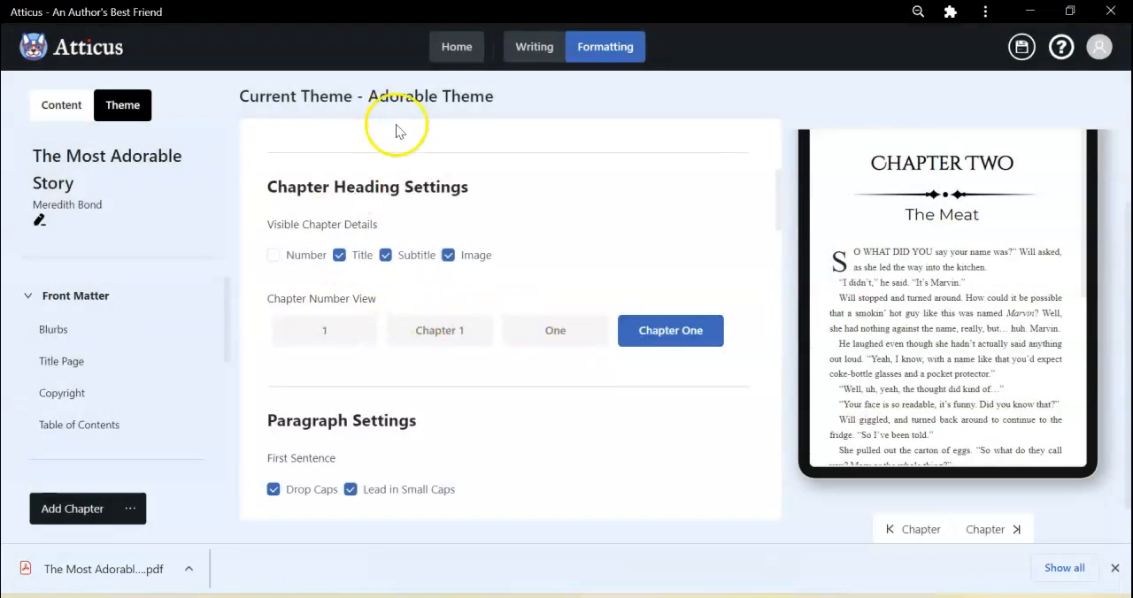
Set the Blurbs page in the front matter to be included in E-Book Only.
{"action": "left_click", "coordinate": [84, 336]}
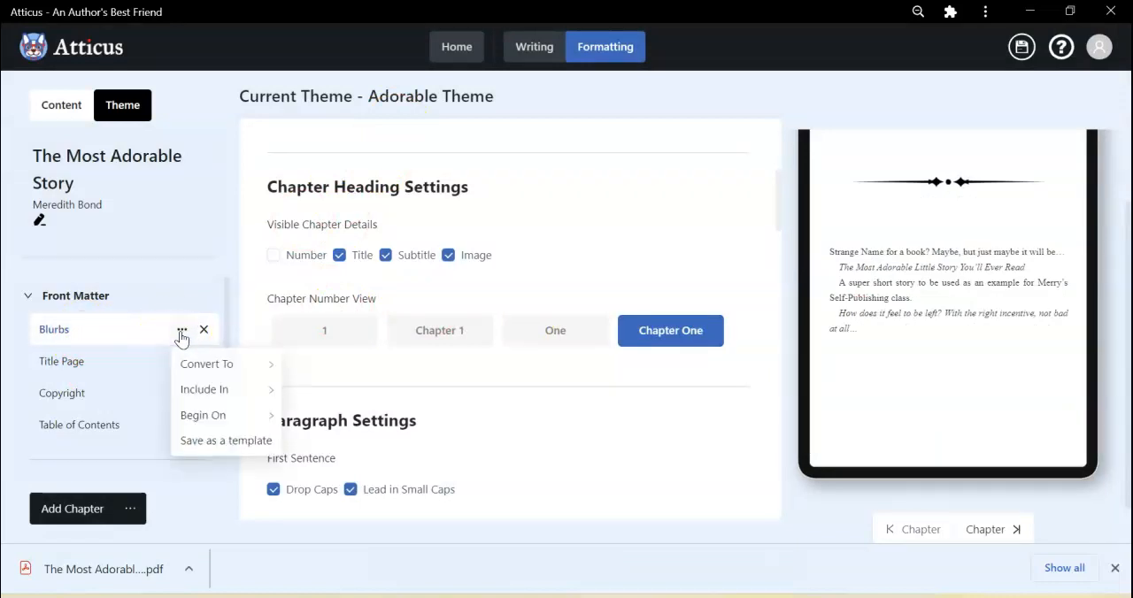
{"action": "mouse_move", "coordinate": [204, 390]}
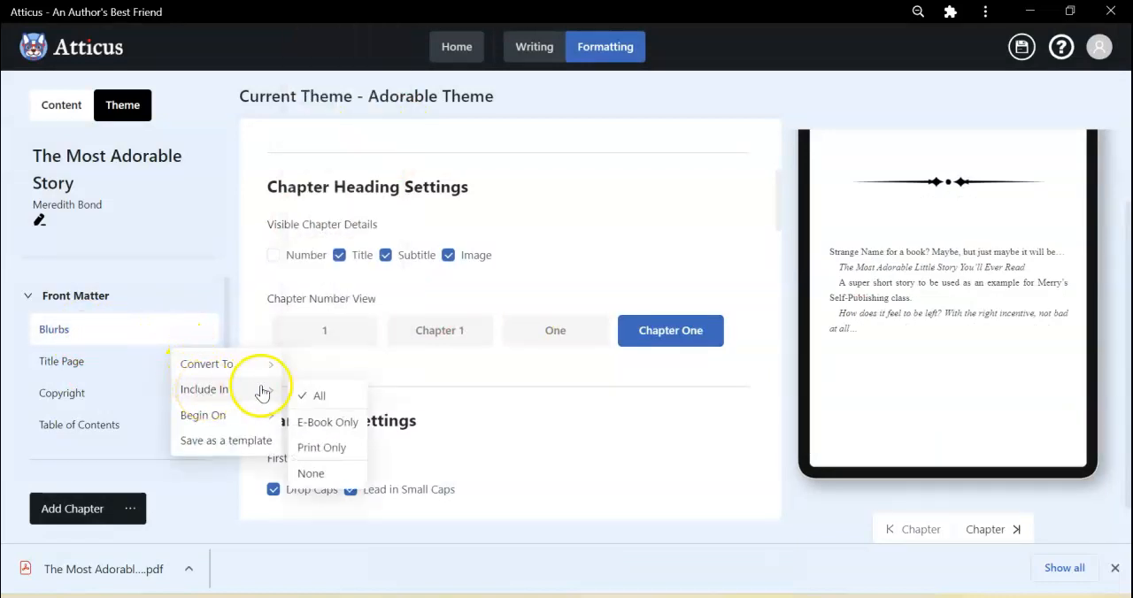
{"action": "left_click", "coordinate": [308, 425]}
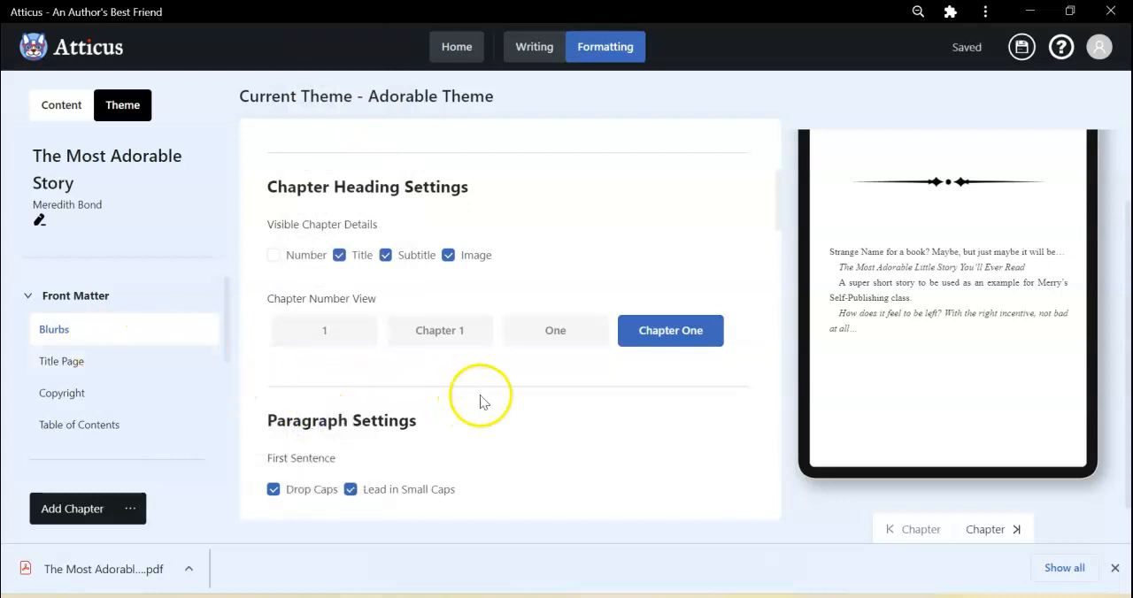
Export the book as a PDF again and open The Most Adorable Story (1).pdf in Adobe Acrobat.
{"action": "scroll", "coordinate": [545, 386], "scroll_direction": "down", "scroll_amount": 1}
{"action": "scroll", "coordinate": [682, 387], "scroll_direction": "up", "scroll_amount": 2}
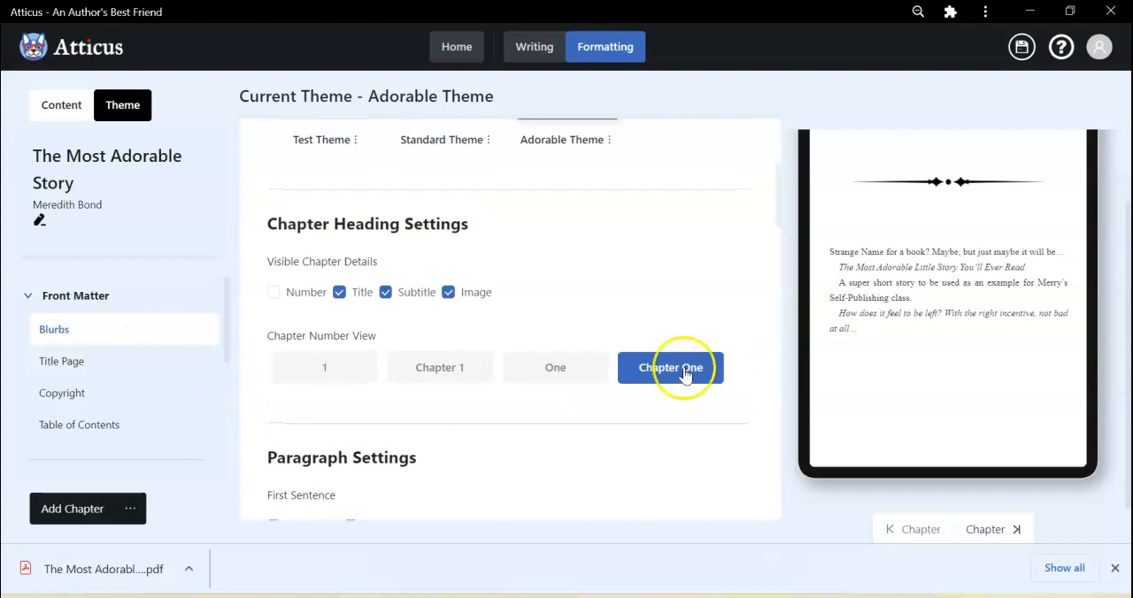
{"action": "scroll", "coordinate": [812, 500], "scroll_direction": "down", "scroll_amount": 2}
{"action": "left_click", "coordinate": [902, 525]}
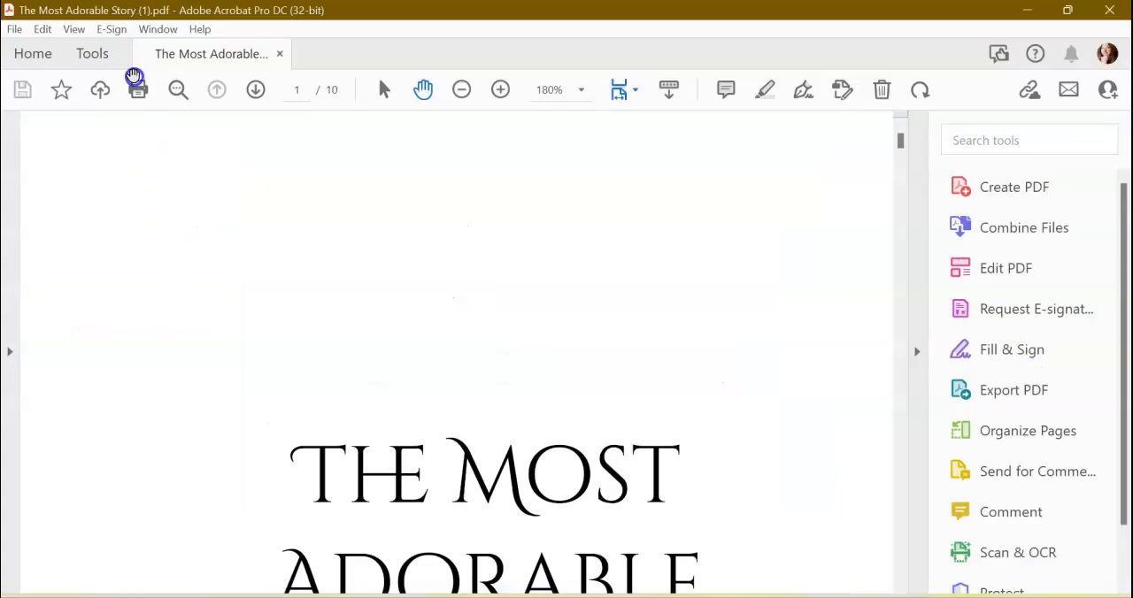
Set the new PDF's page display to Two Page View.
{"action": "left_click", "coordinate": [73, 29]}
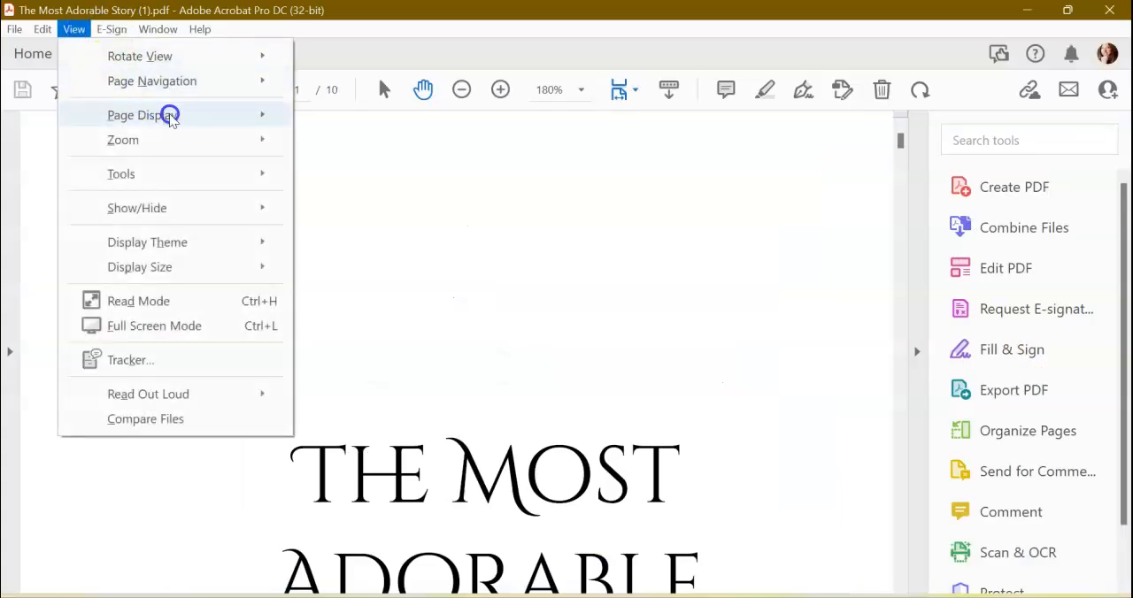
{"action": "mouse_move", "coordinate": [200, 116]}
{"action": "left_click", "coordinate": [353, 166]}
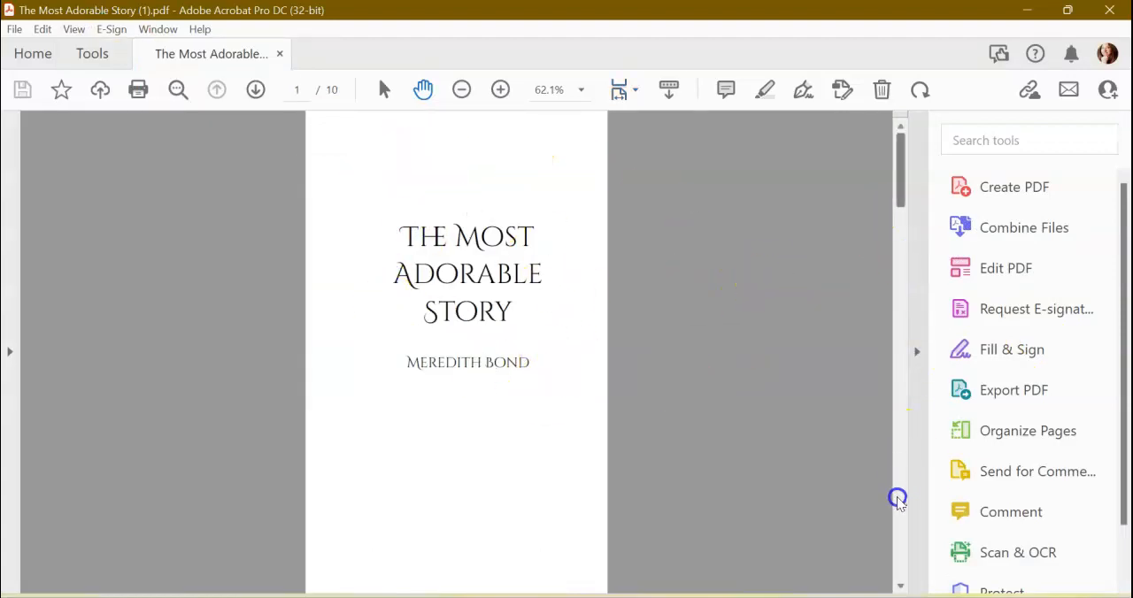
Page through the new PDF from the title page to About Author and back to Chapter One, checking the front matter order.
{"action": "scroll", "coordinate": [897, 500], "scroll_direction": "down", "scroll_amount": 1}
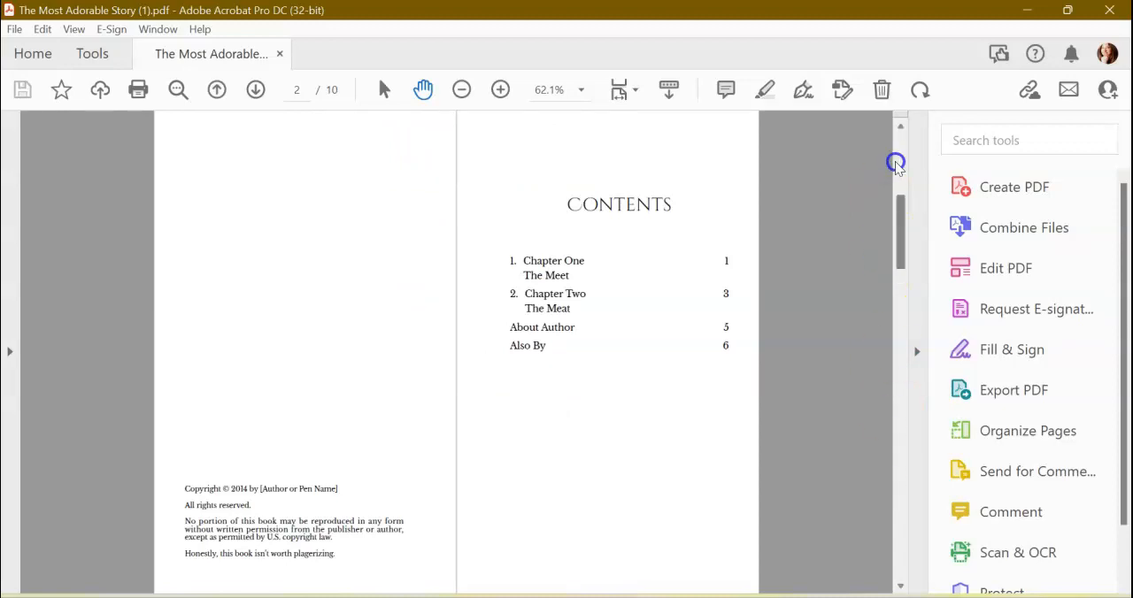
{"action": "scroll", "coordinate": [896, 165], "scroll_direction": "up", "scroll_amount": 1}
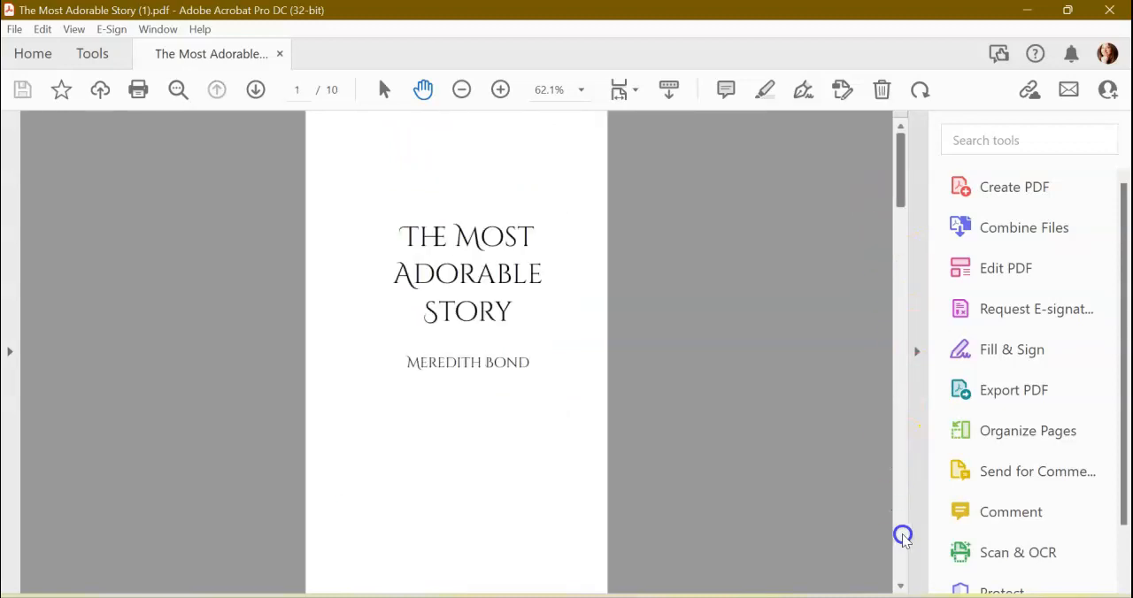
{"action": "scroll", "coordinate": [902, 533], "scroll_direction": "down", "scroll_amount": 1}
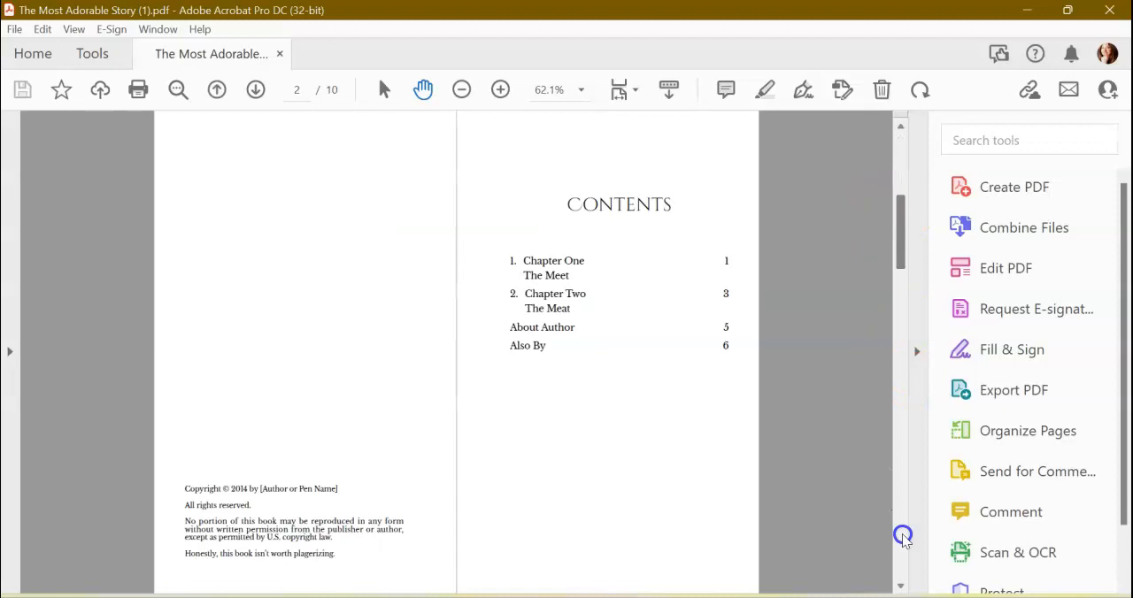
{"action": "scroll", "coordinate": [902, 534], "scroll_direction": "down", "scroll_amount": 1}
{"action": "scroll", "coordinate": [902, 533], "scroll_direction": "down", "scroll_amount": 3}
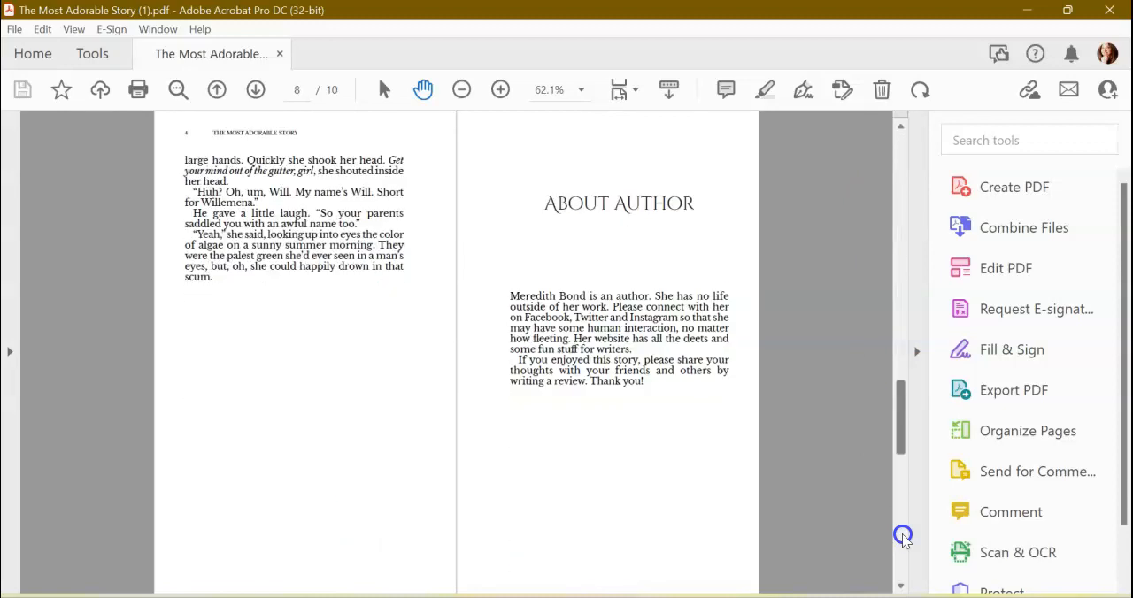
{"action": "scroll", "coordinate": [896, 338], "scroll_direction": "up", "scroll_amount": 1}
{"action": "scroll", "coordinate": [896, 182], "scroll_direction": "up", "scroll_amount": 4}
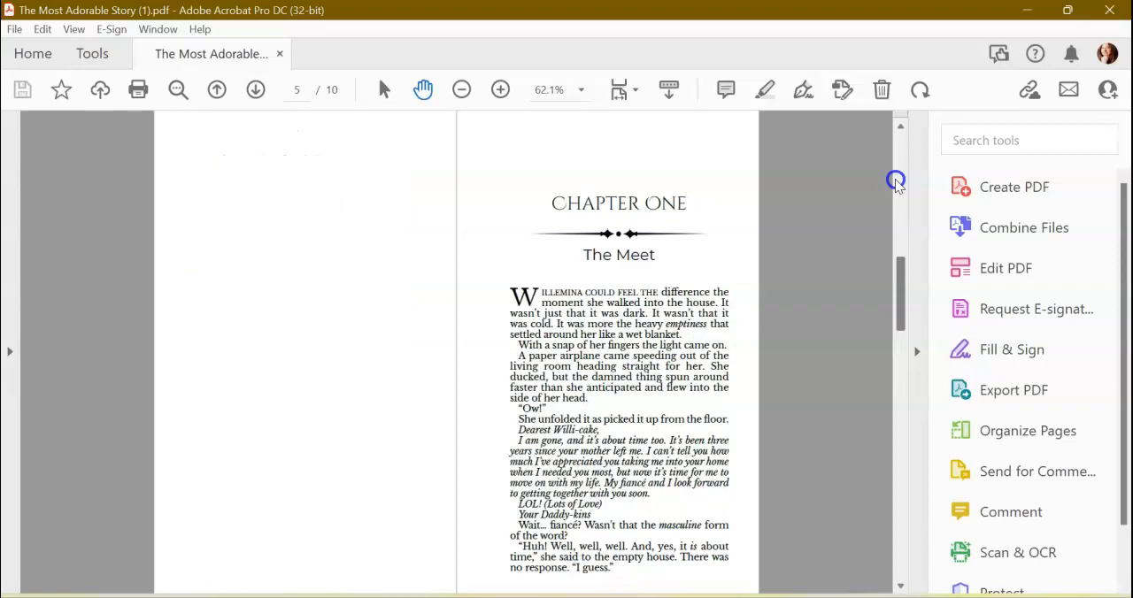
Close the PDF in Acrobat, then close the PDF exports list in Atticus and return to the My Themes list.
{"action": "left_click", "coordinate": [1109, 10]}
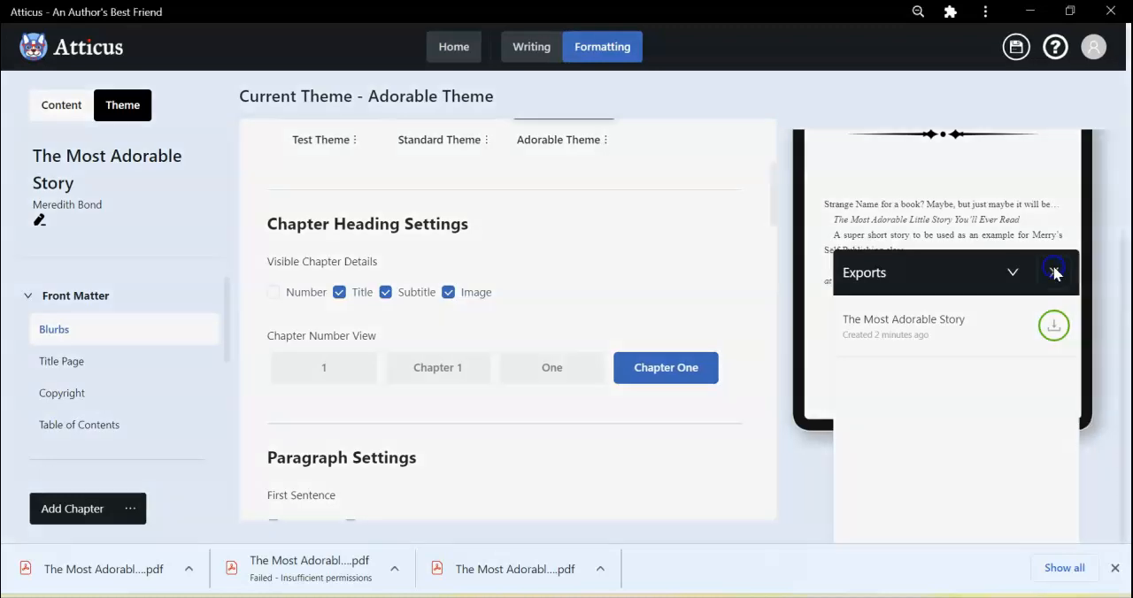
{"action": "left_click", "coordinate": [1054, 272]}
{"action": "left_click", "coordinate": [677, 328]}
{"action": "scroll", "coordinate": [651, 243], "scroll_direction": "up", "scroll_amount": 3}
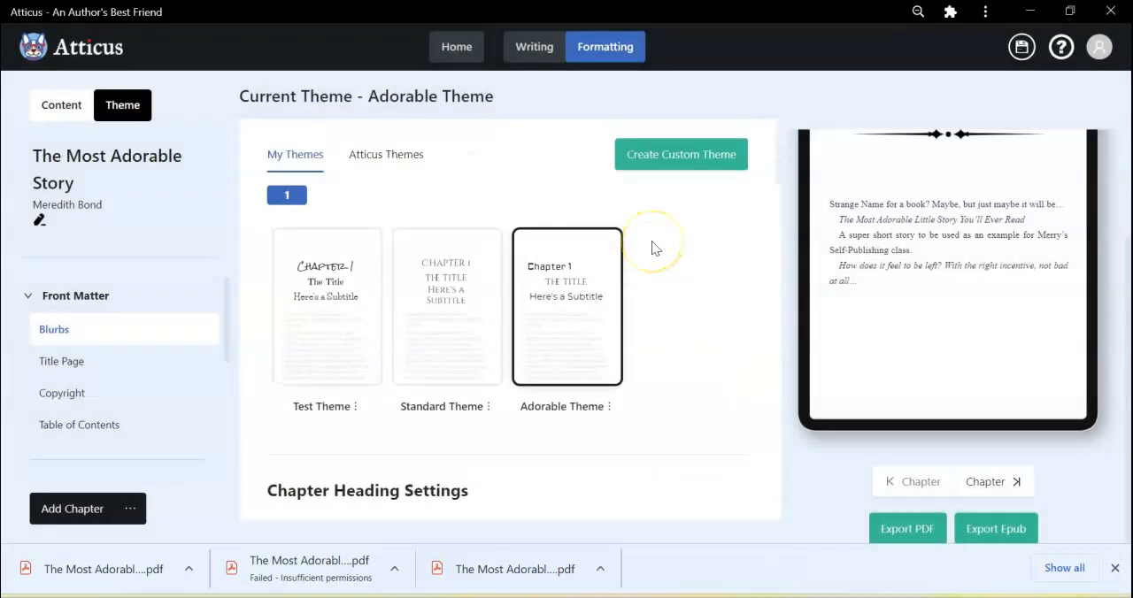